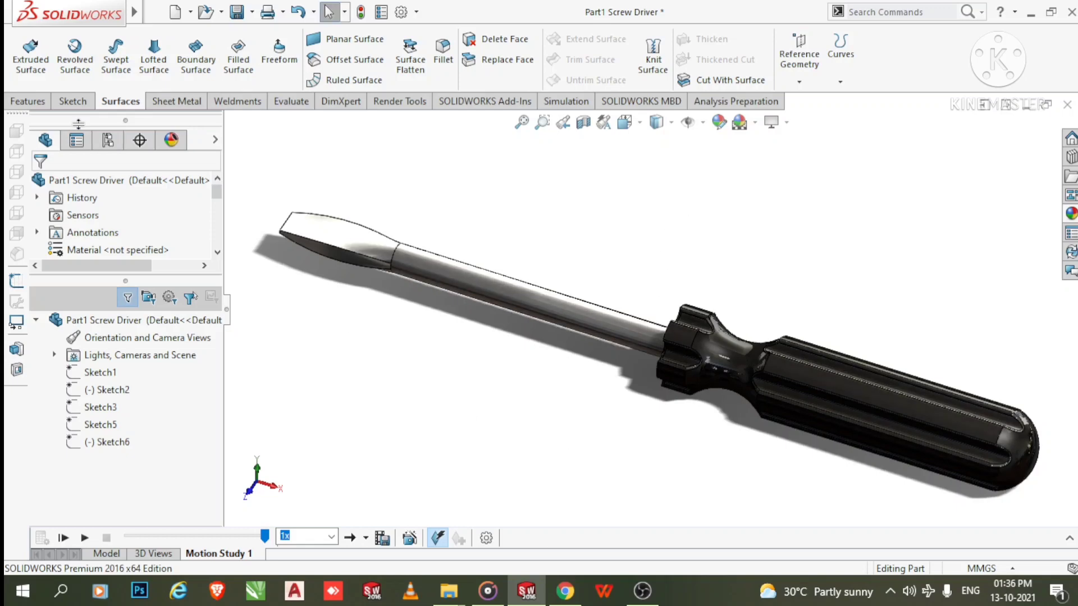
- Create a new part document and change its background scene to plain white
click(155, 12)
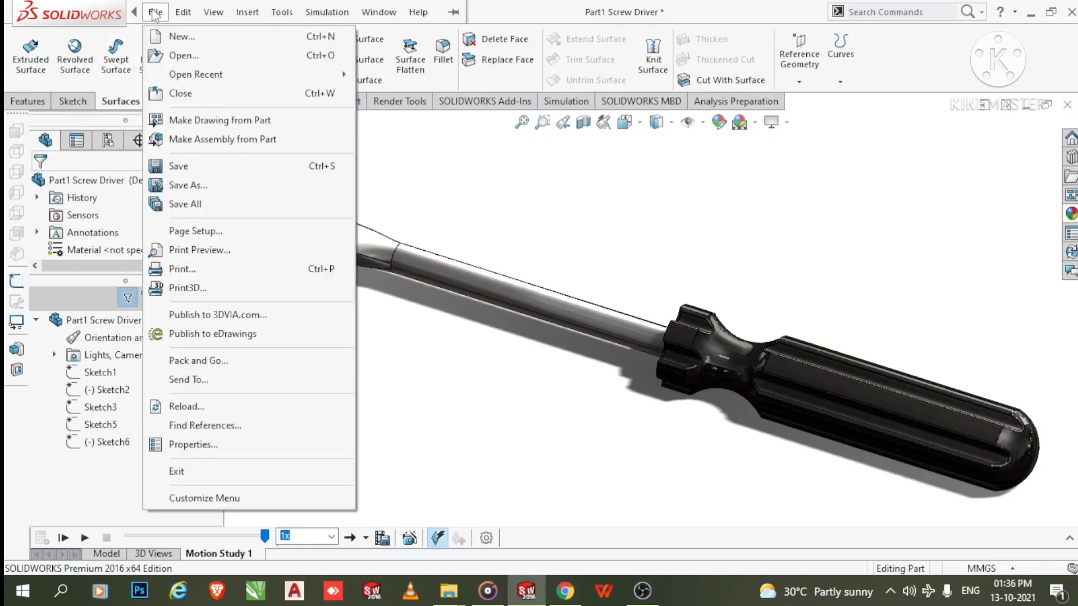
click(178, 36)
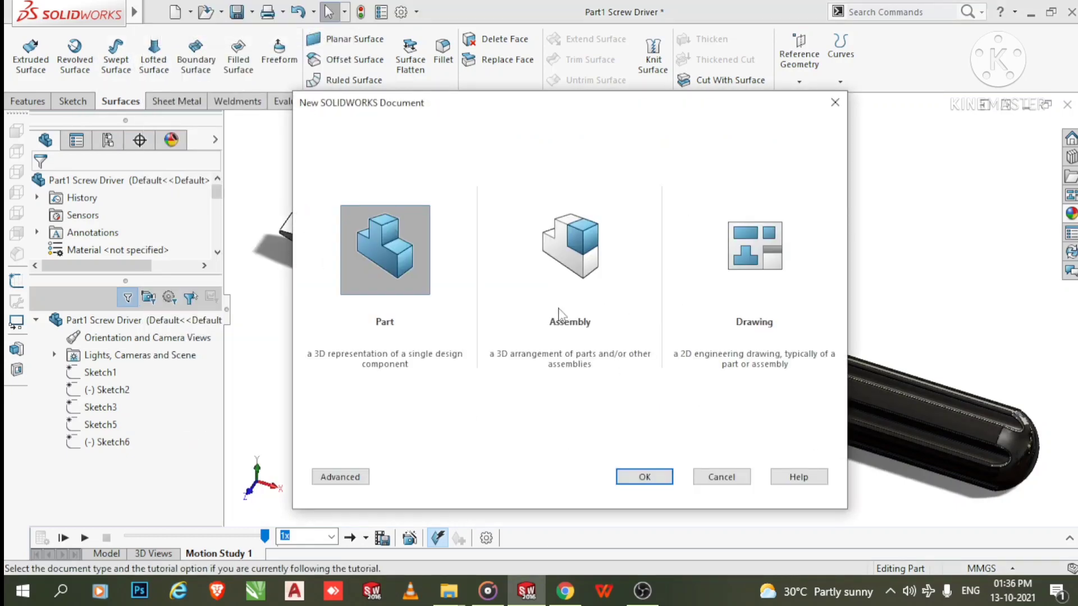
click(645, 478)
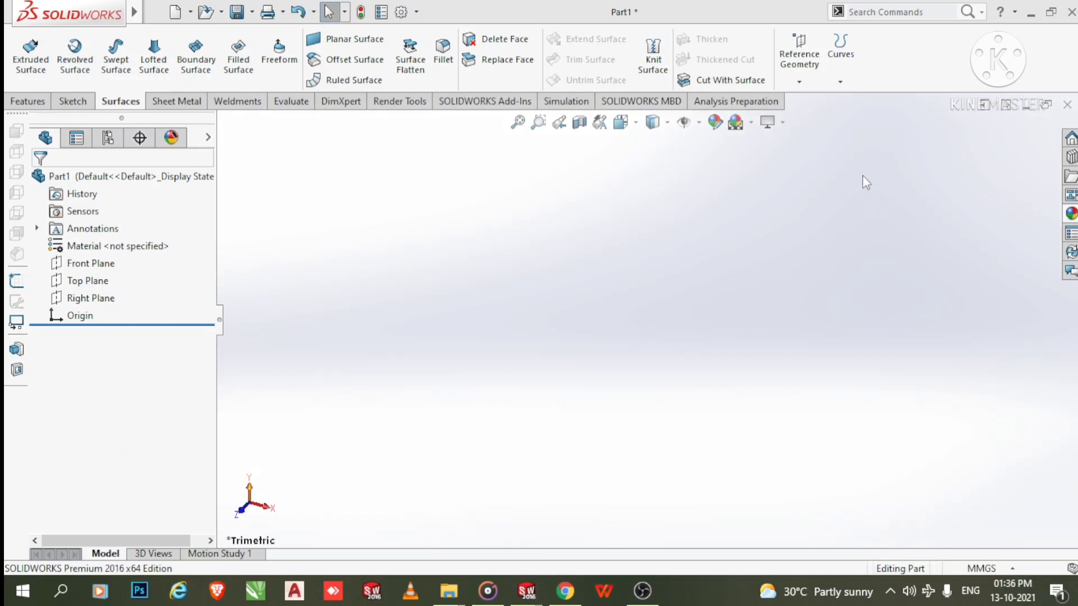
click(752, 123)
click(761, 166)
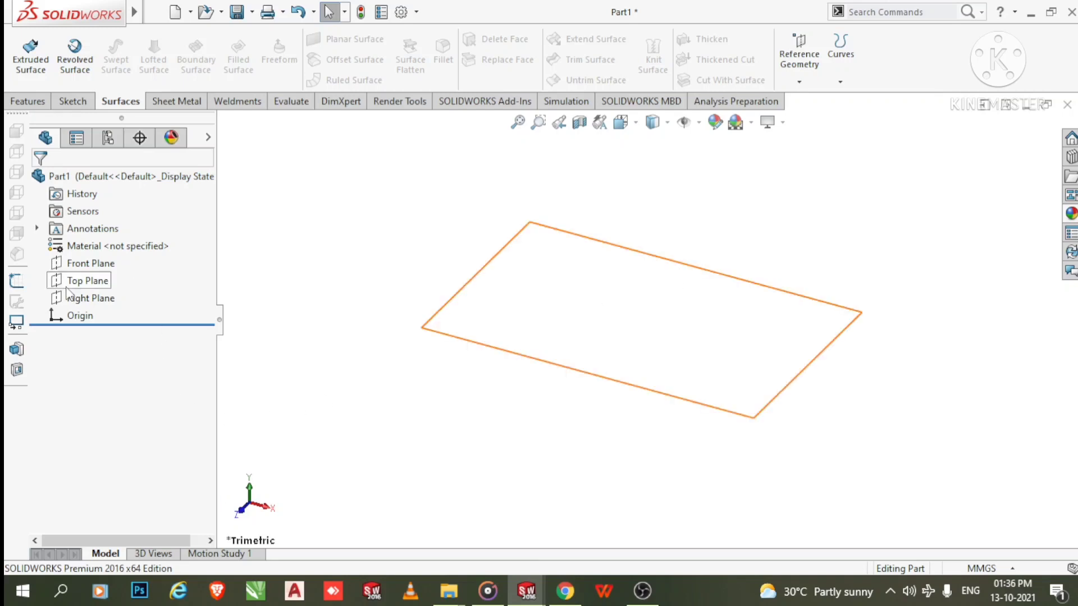
- Start a sketch on the Right Plane and draw a horizontal construction centerline about 240 mm long from the origin
right_click(84, 304)
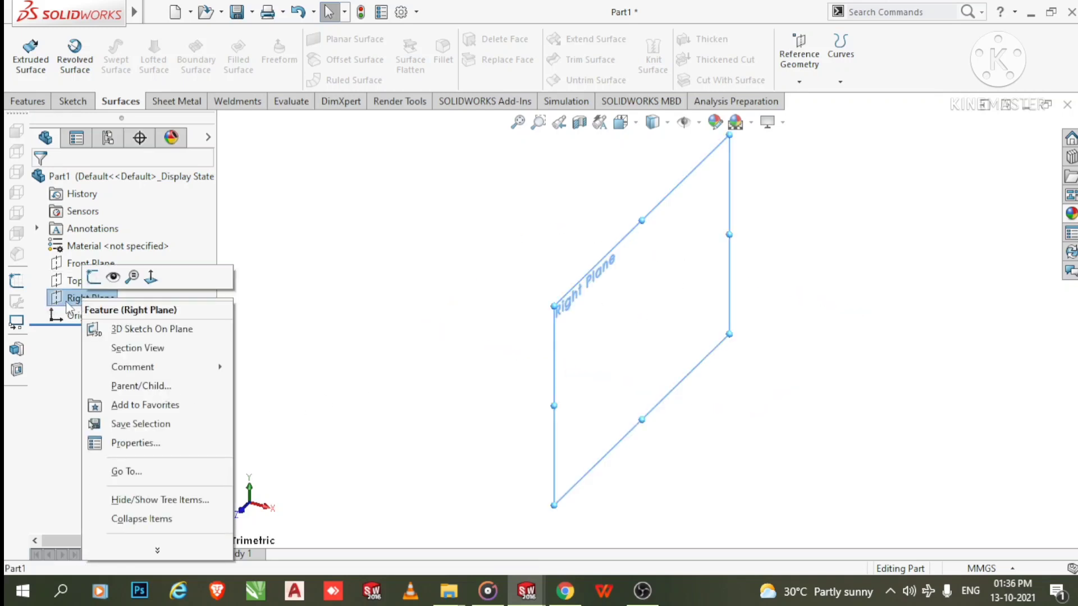
click(93, 278)
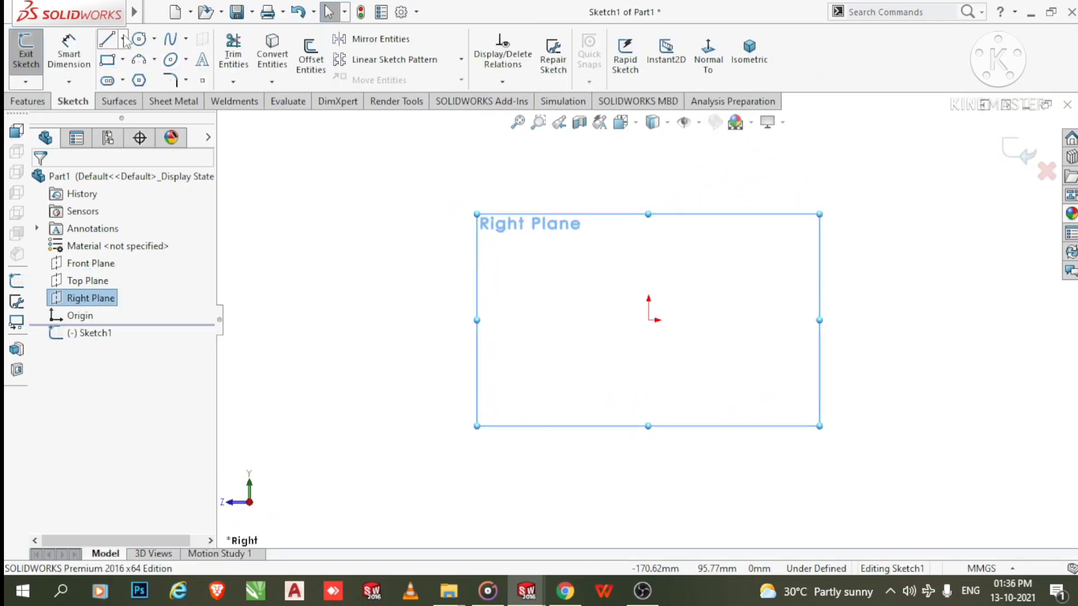
click(122, 39)
ctrl+middle_drag(696, 186, 689, 220)
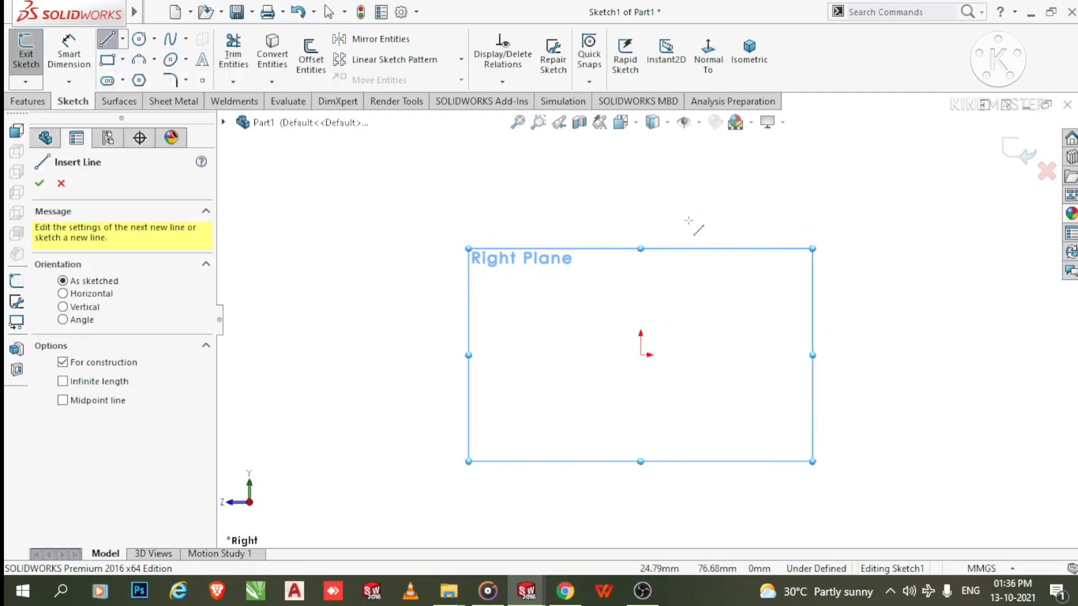
click(640, 355)
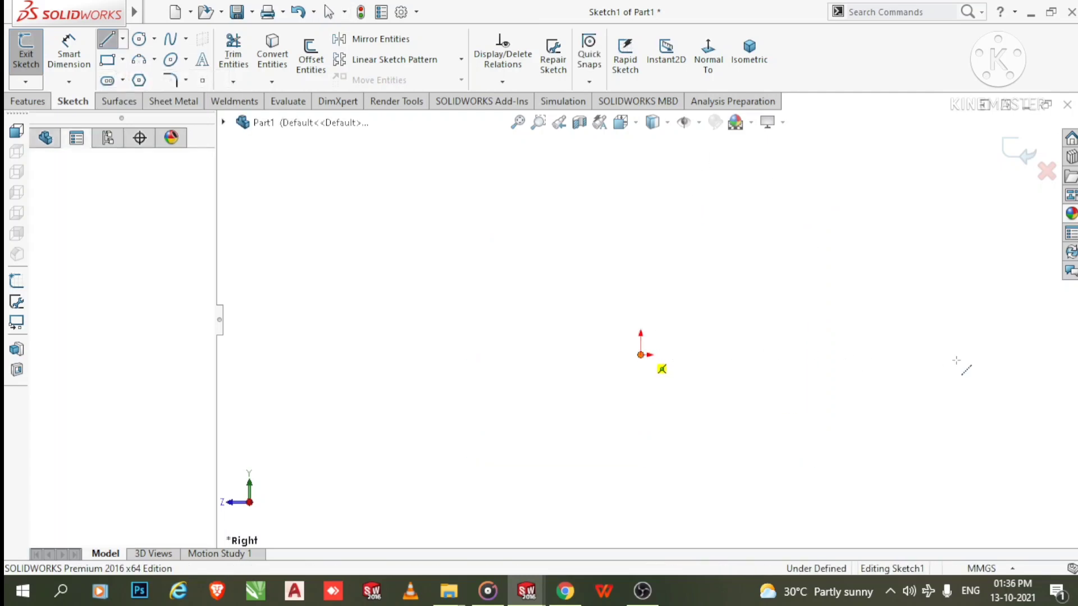
scroll(985, 359, up, 2)
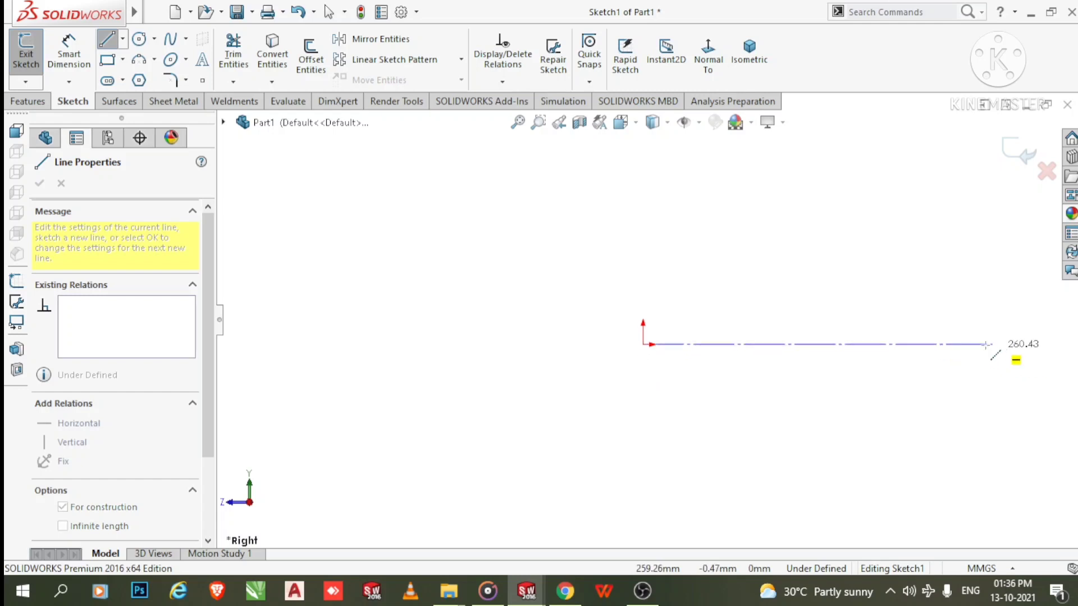
click(962, 344)
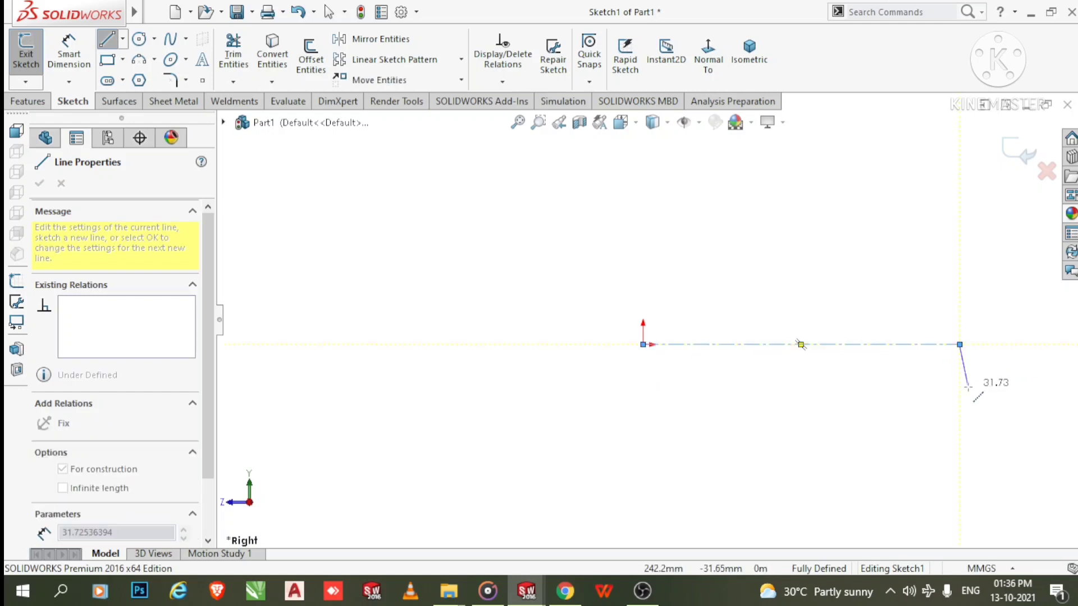
key(Escape)
- Draw a vertical construction centerline about 145 mm long upward from the origin
click(123, 39)
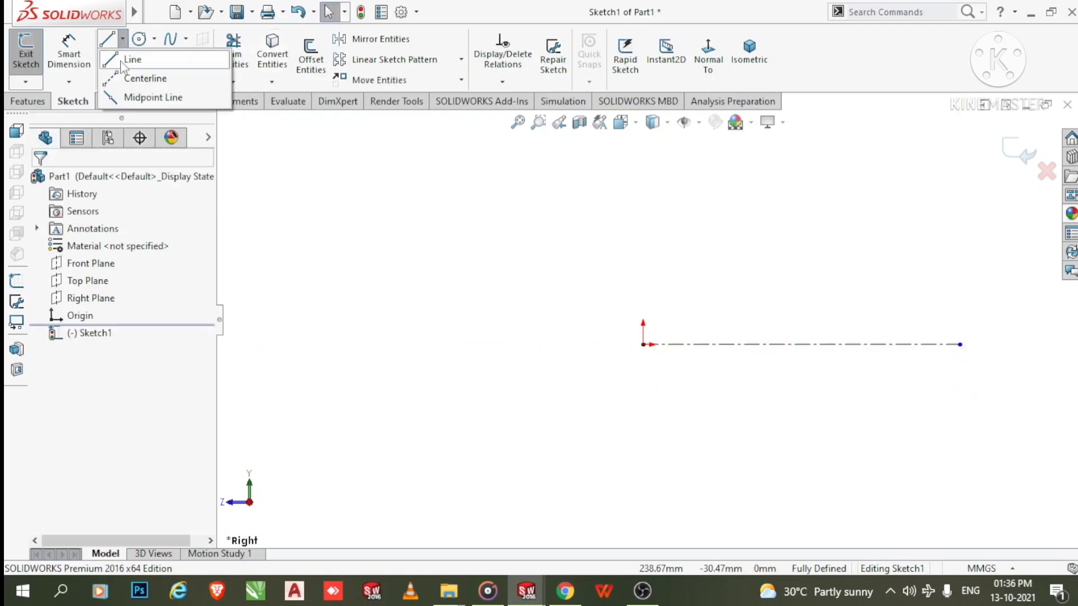
click(145, 77)
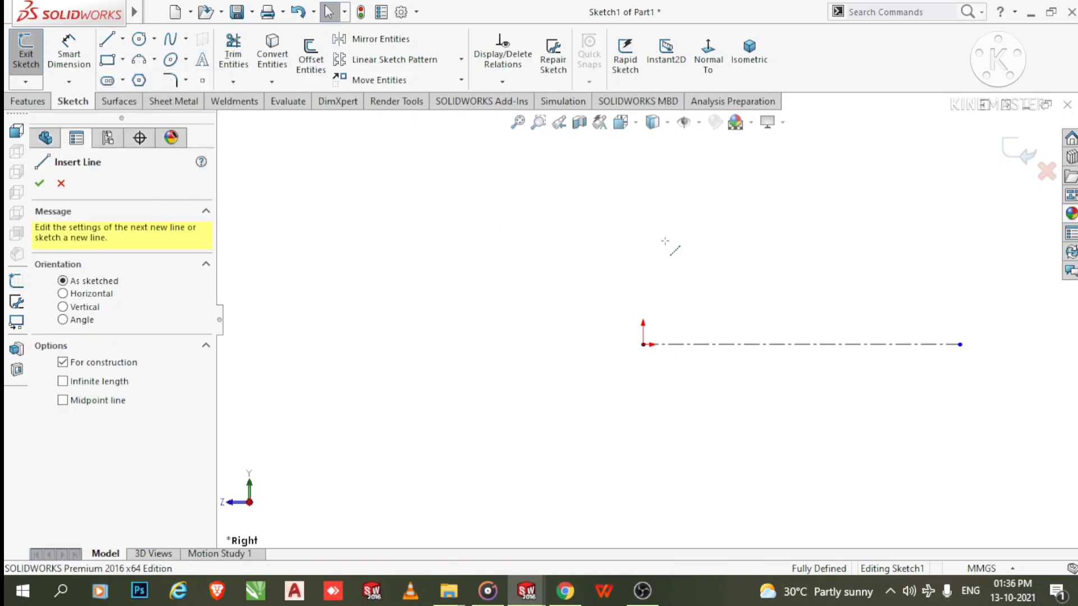
scroll(675, 214, down, 1)
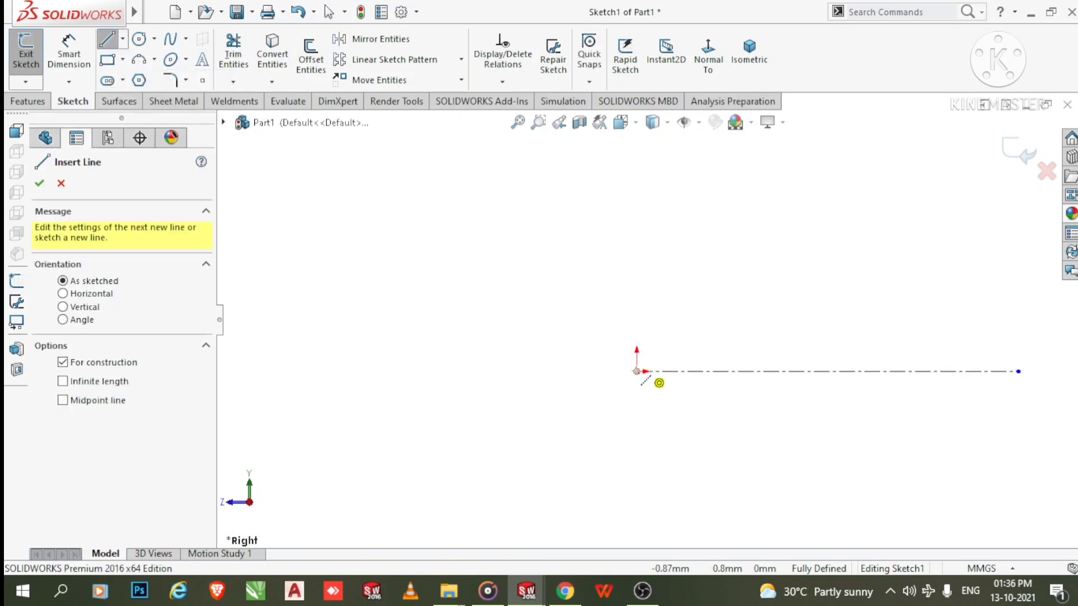
click(636, 372)
click(637, 163)
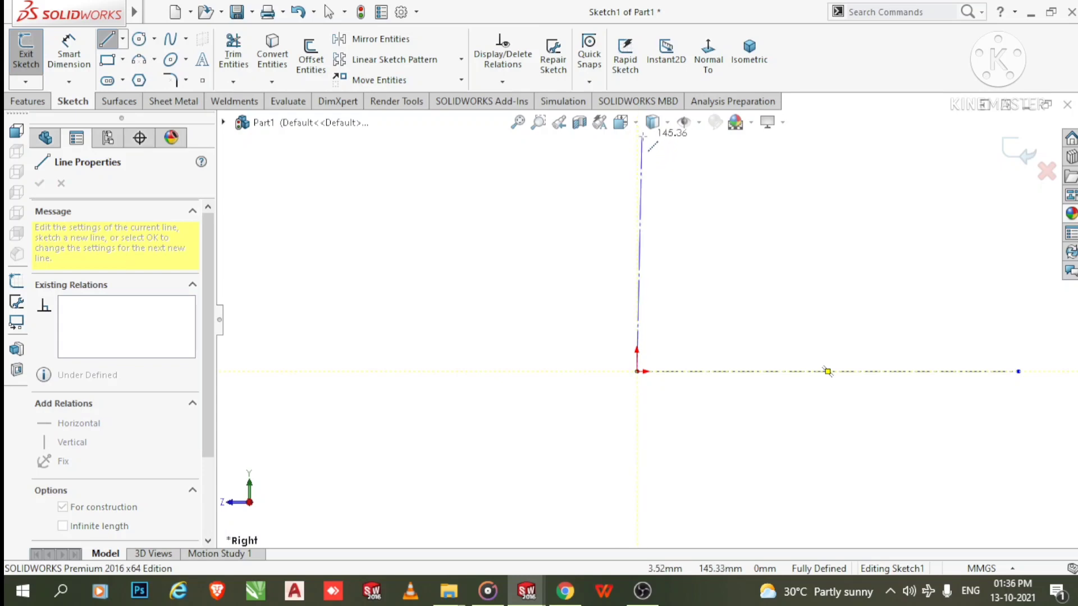
key(Escape)
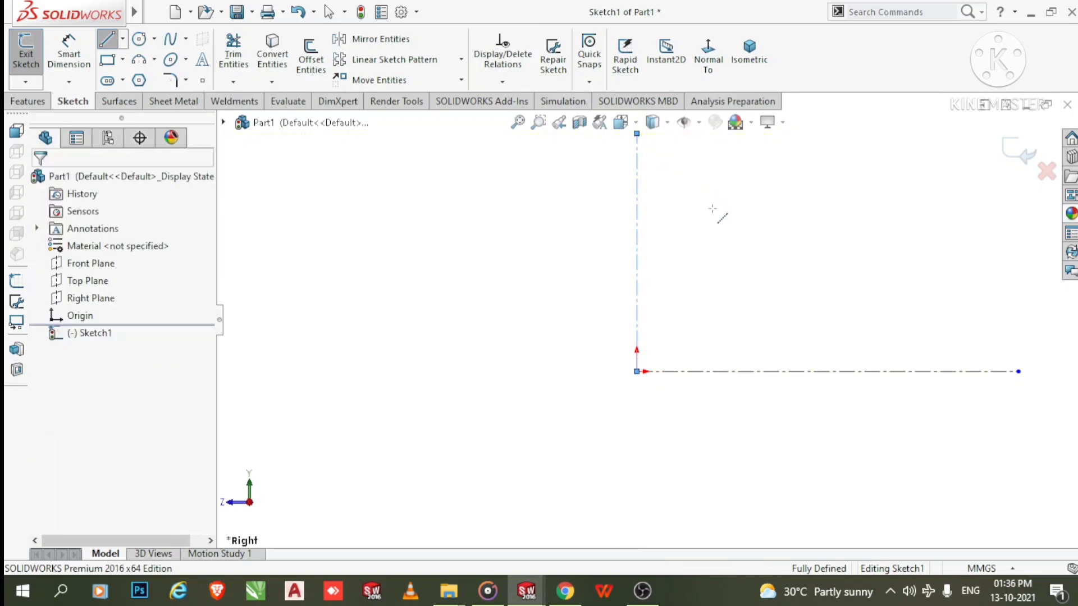
- Draw a solid line about 192 mm long from the origin along the horizontal centerline
scroll(928, 374, down, 1)
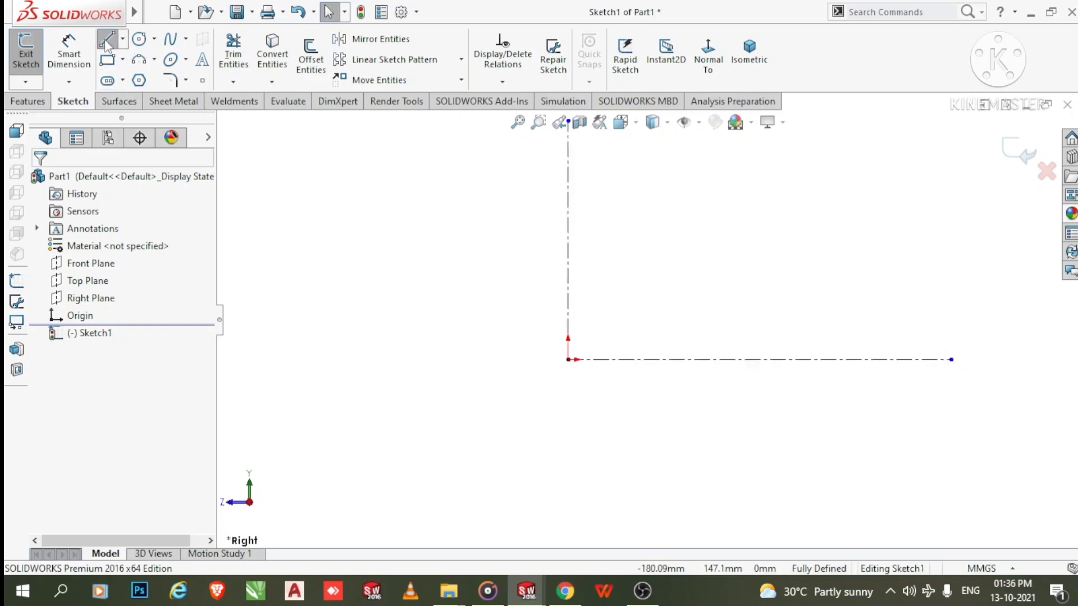
key(l)
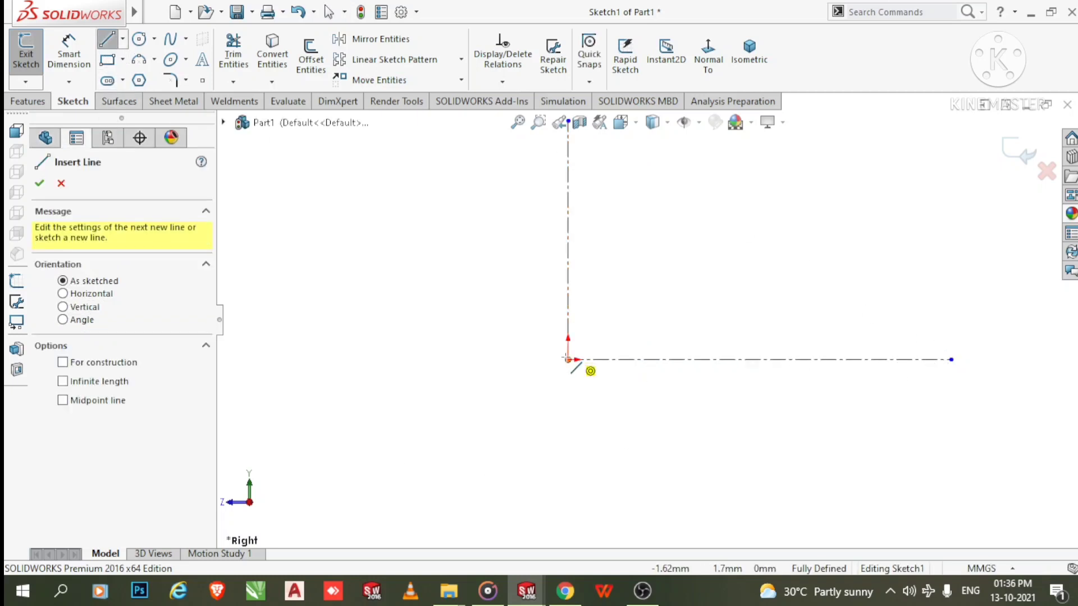
click(568, 359)
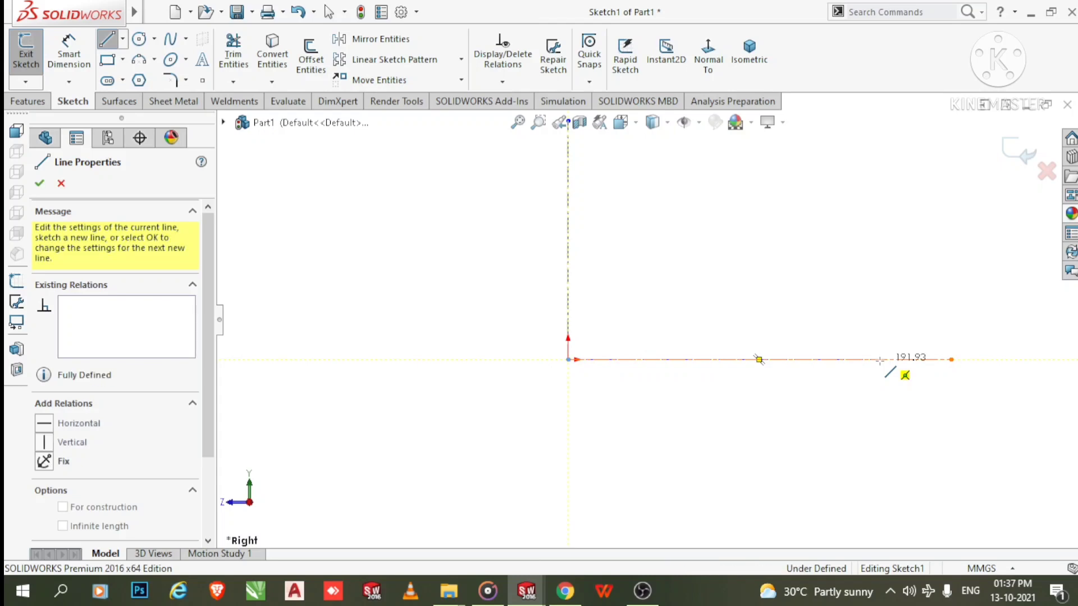
click(880, 360)
key(Escape)
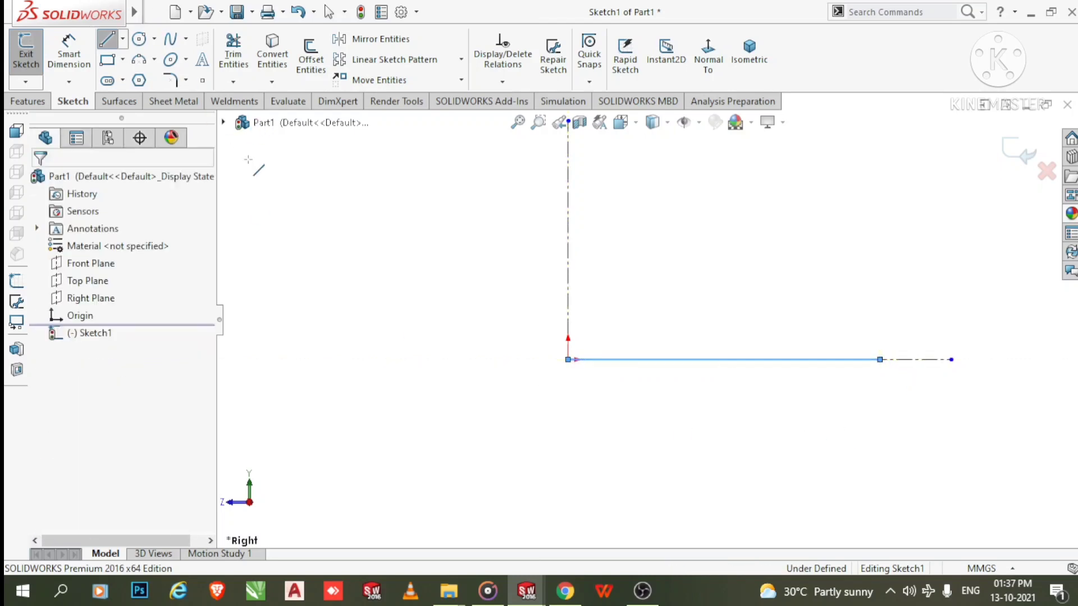
- Draw a stepped profile from the origin: up about 16 mm, across about 62 mm, up about 11 mm and across about 11 mm
mouse_move(63, 29)
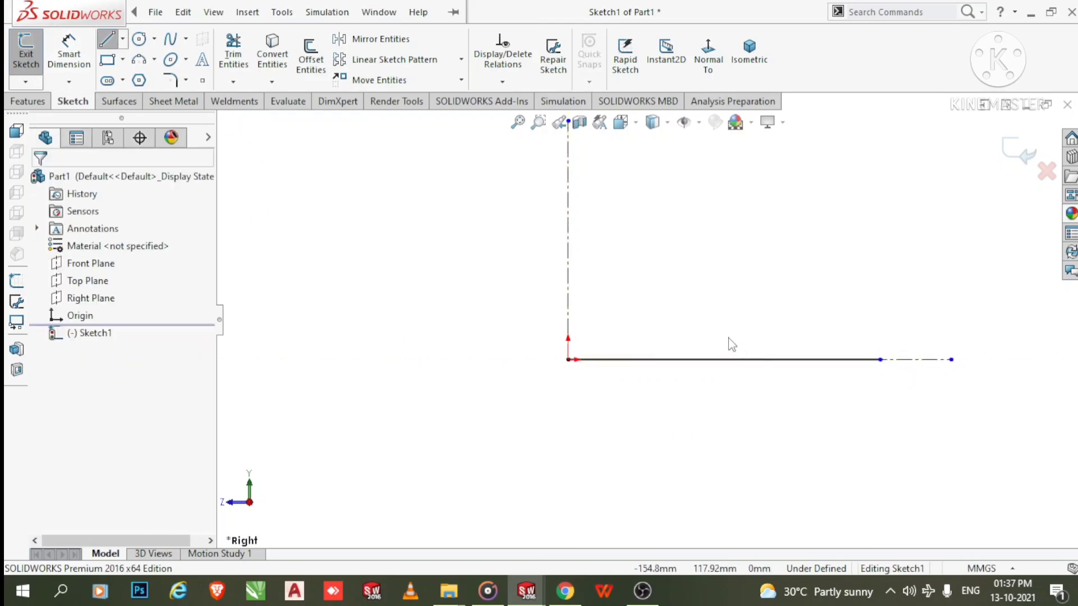
key(l)
click(568, 360)
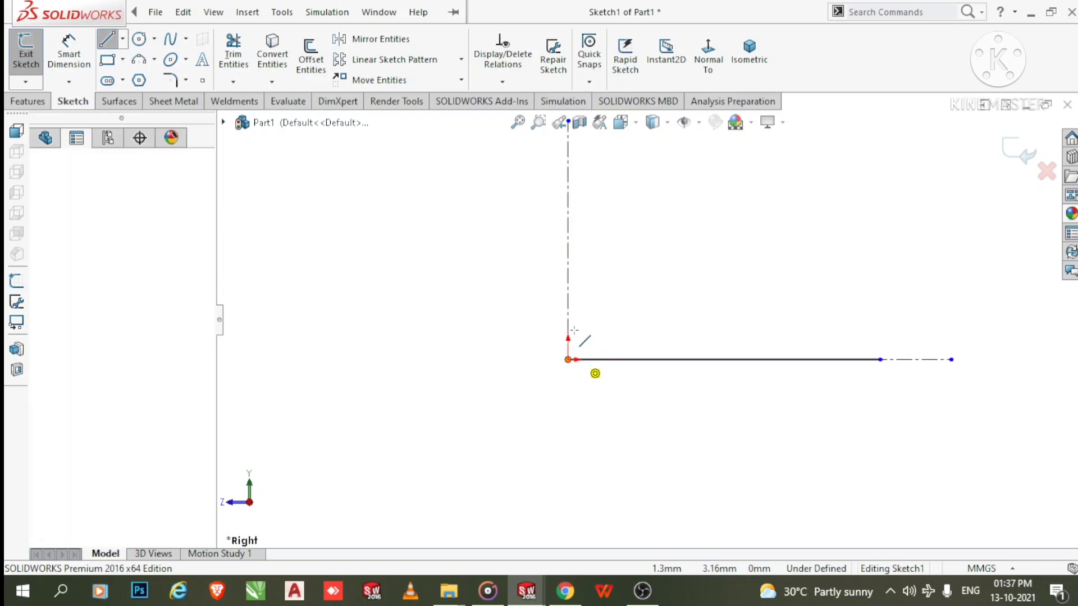
click(571, 336)
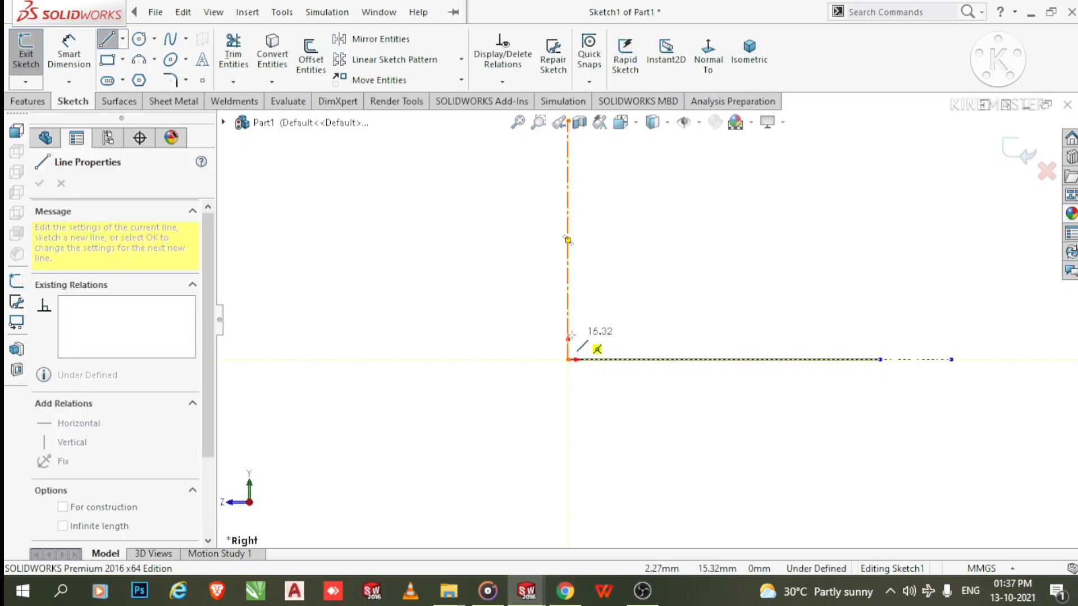
click(568, 336)
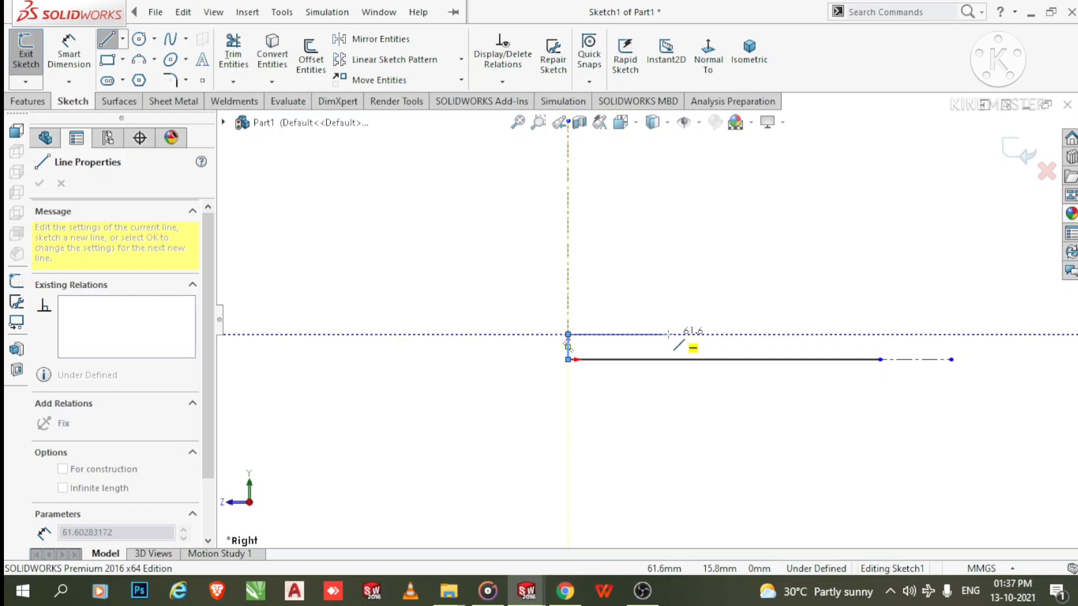
click(668, 334)
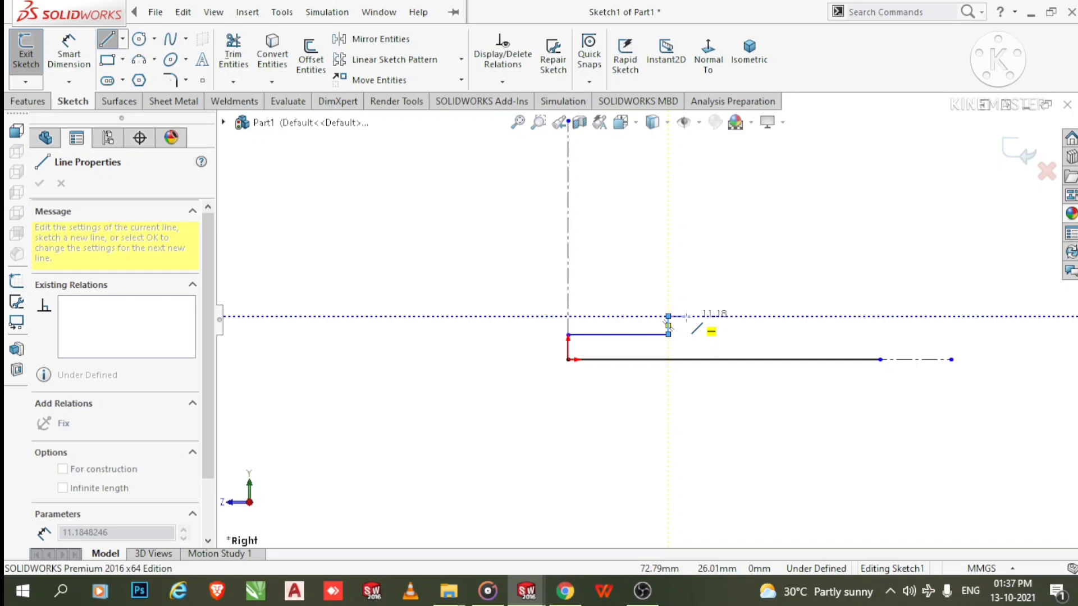
click(686, 317)
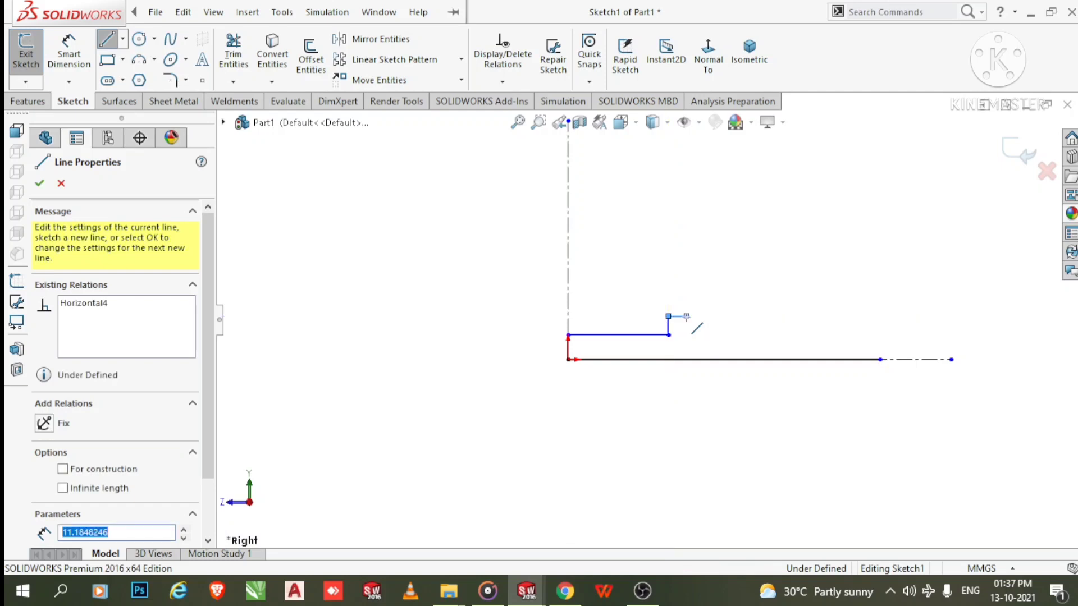
scroll(730, 340, down, 3)
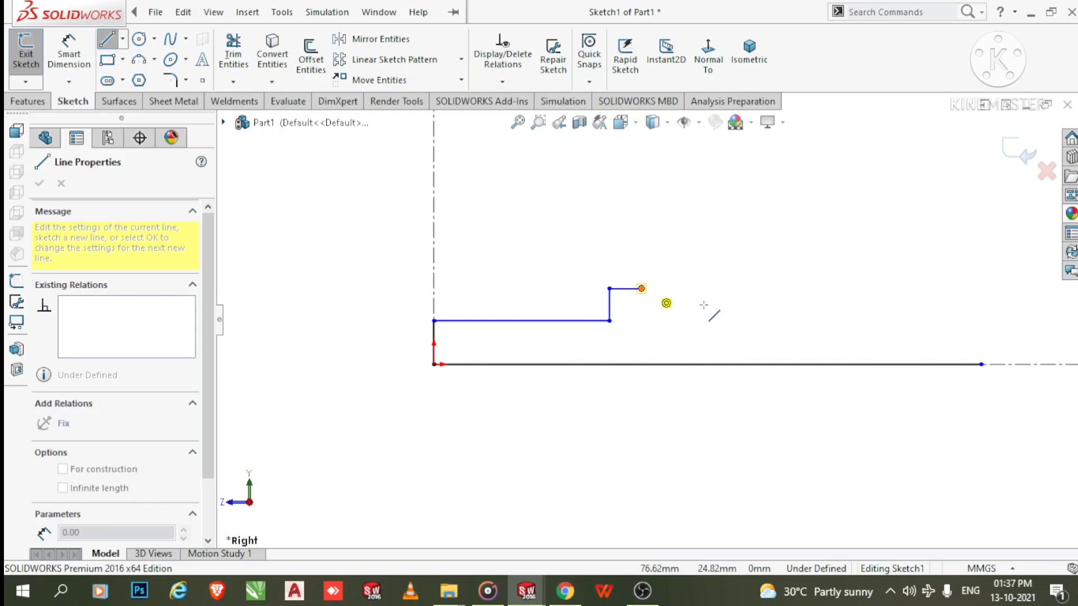
key(a)
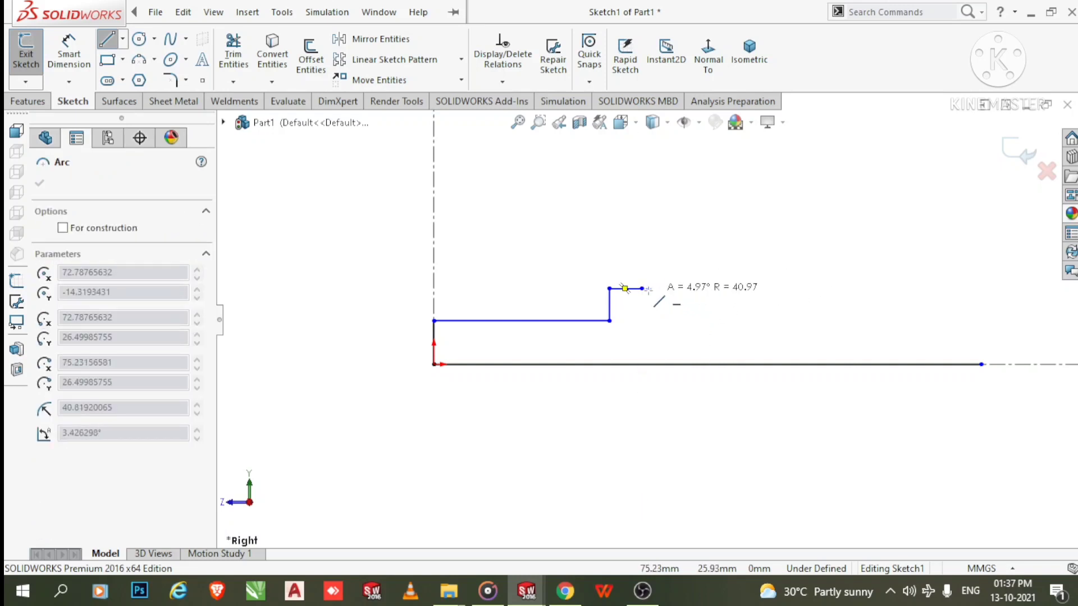
key(Escape)
- Dimension the solid line along the horizontal centerline and set its length to 115 mm
scroll(609, 405, up, 5)
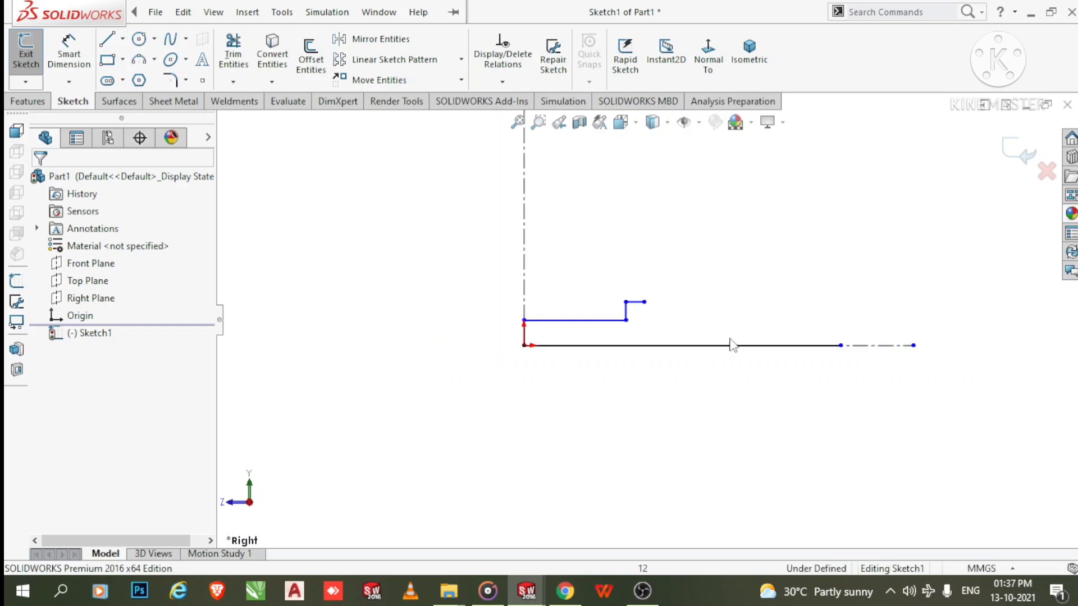
click(681, 346)
scroll(681, 353, down, 2)
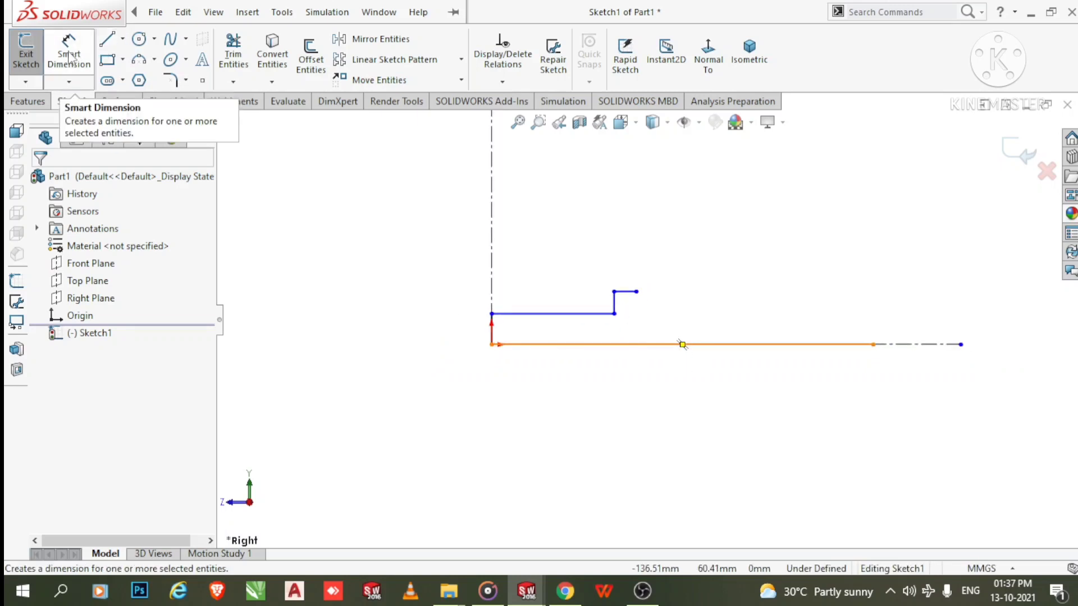
click(67, 57)
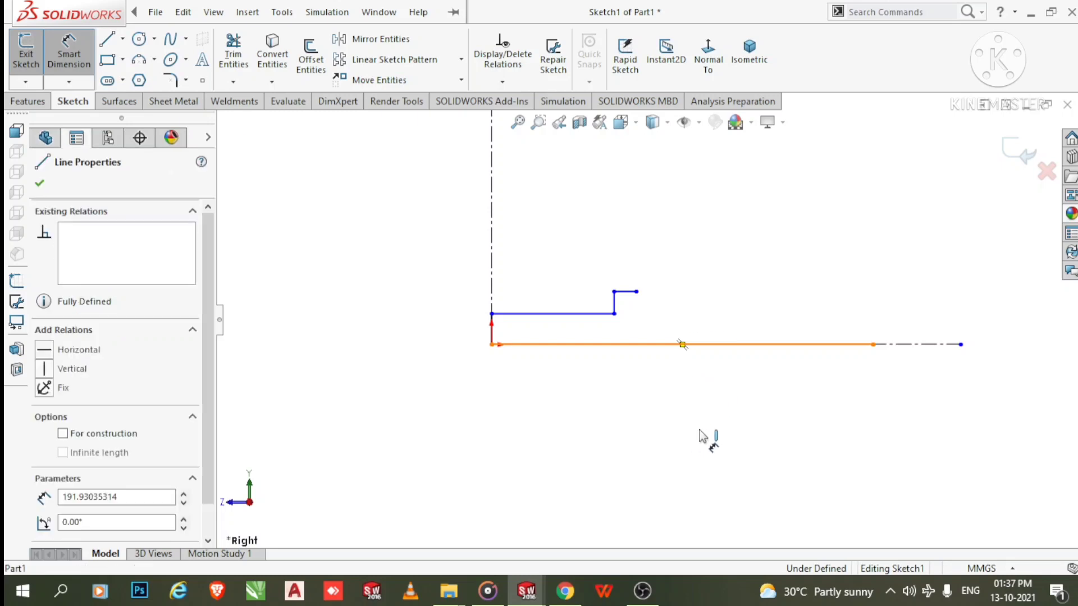
click(697, 399)
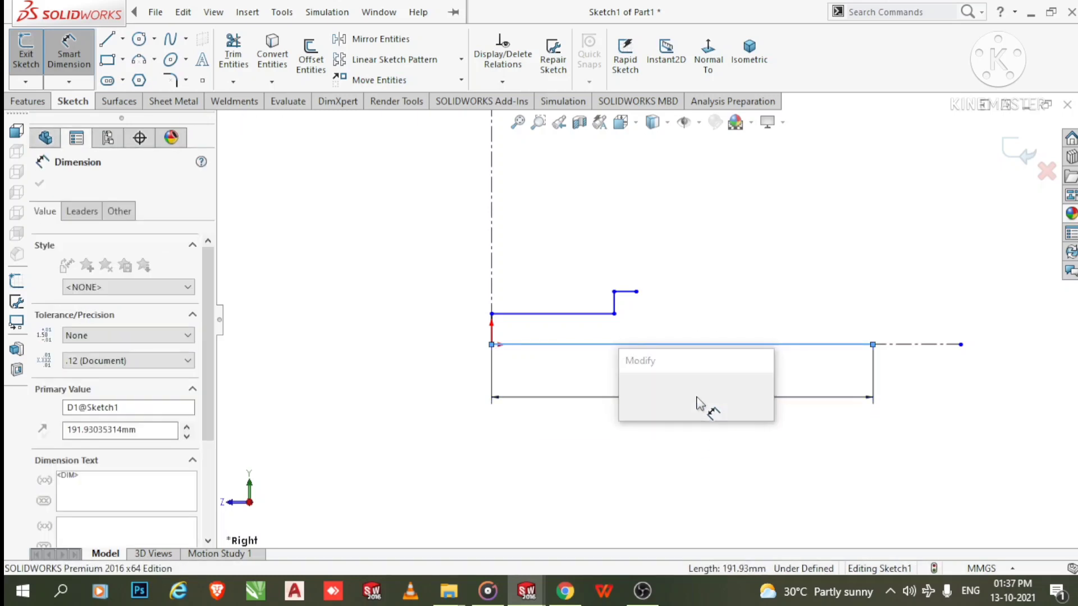
text(115)
key(Return)
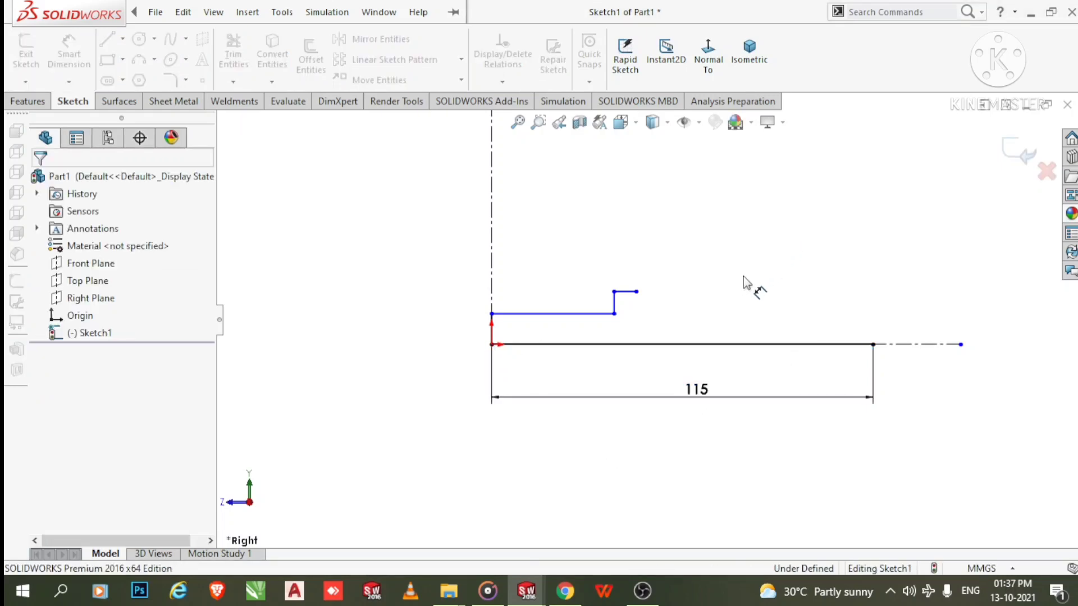
- Dimension the short vertical line at the origin and set its height to 2.5 mm
click(393, 352)
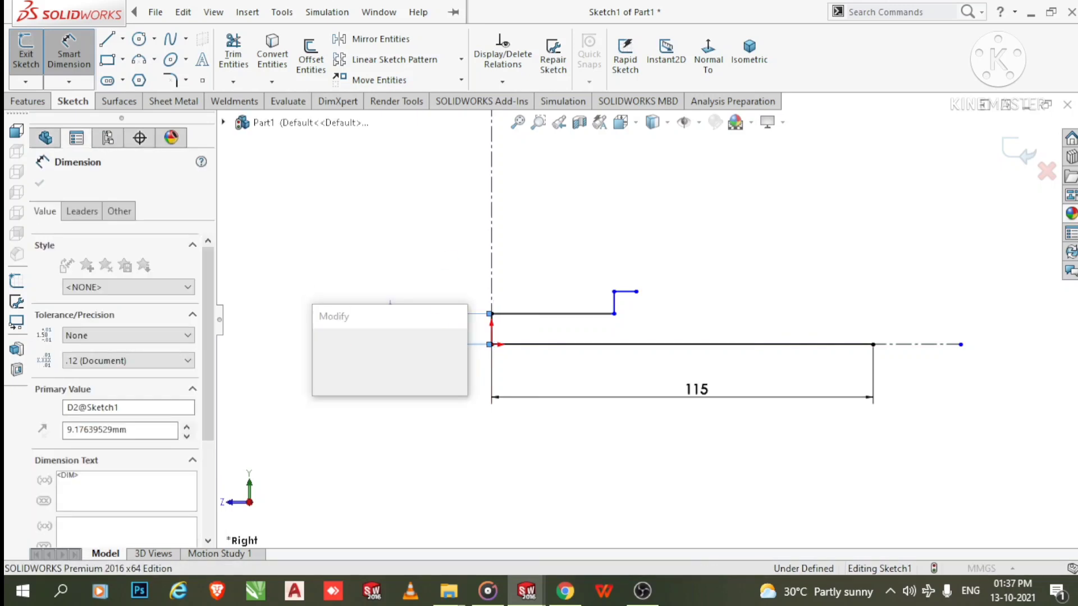
text(2.5)
key(Return)
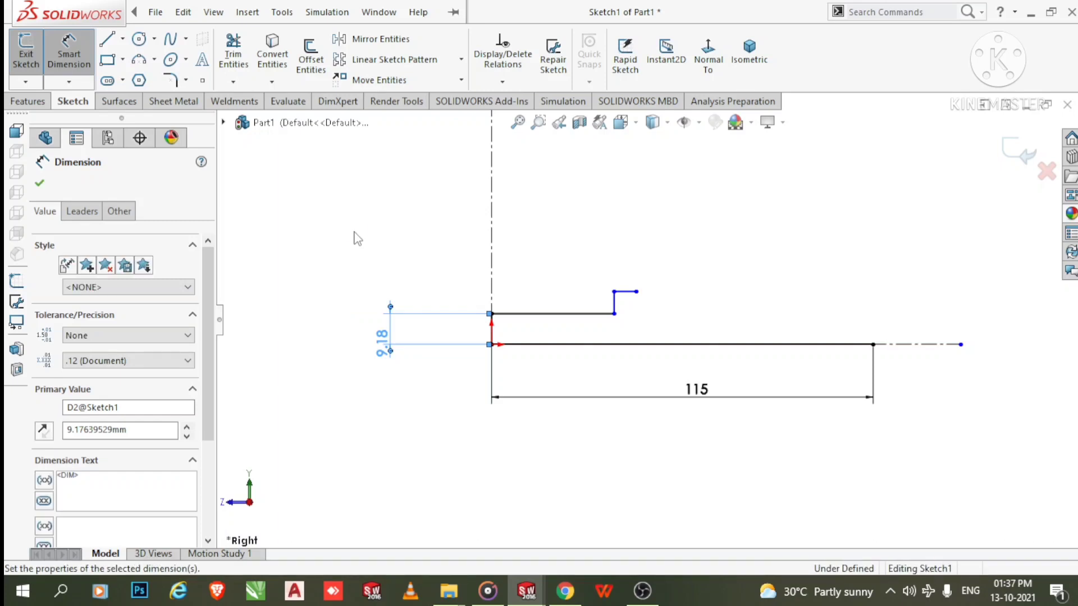
click(543, 317)
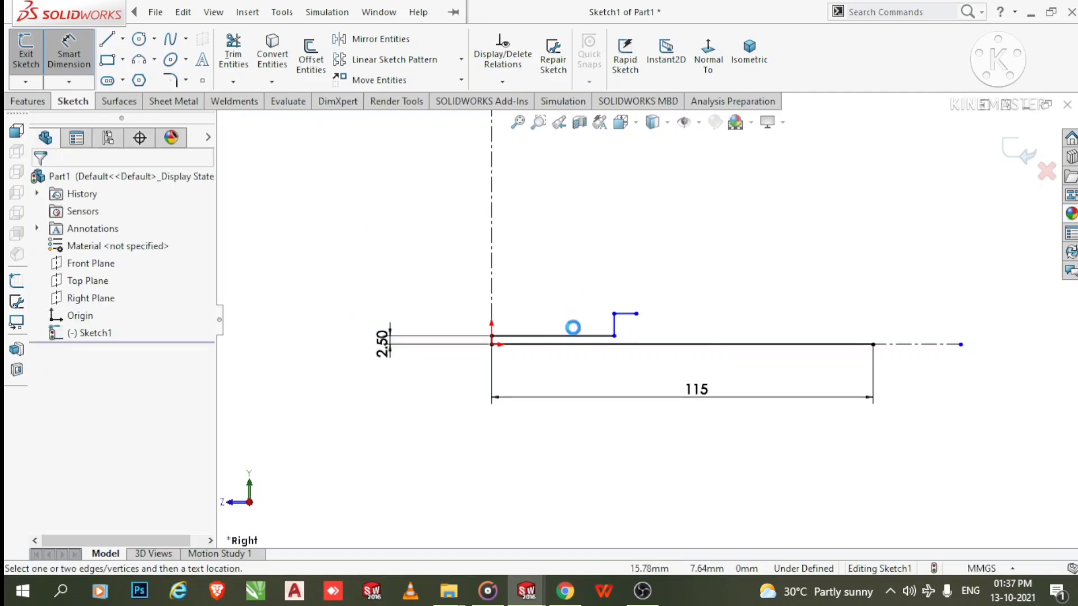
- Dimension the long horizontal profile line above the centerline and set its length to 50 mm
scroll(525, 334, down, 2)
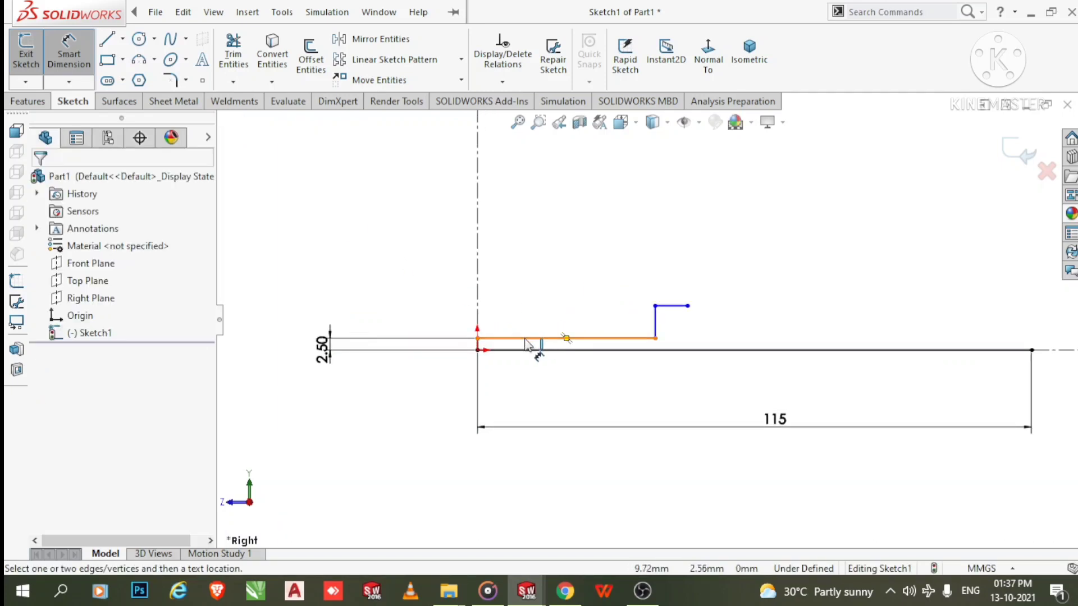
click(564, 313)
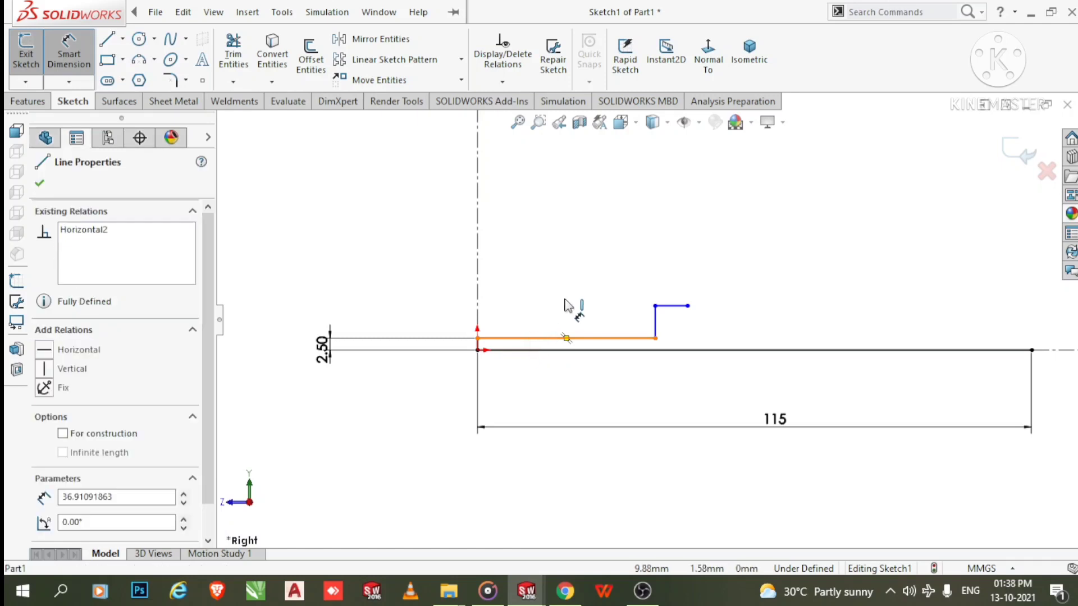
click(561, 318)
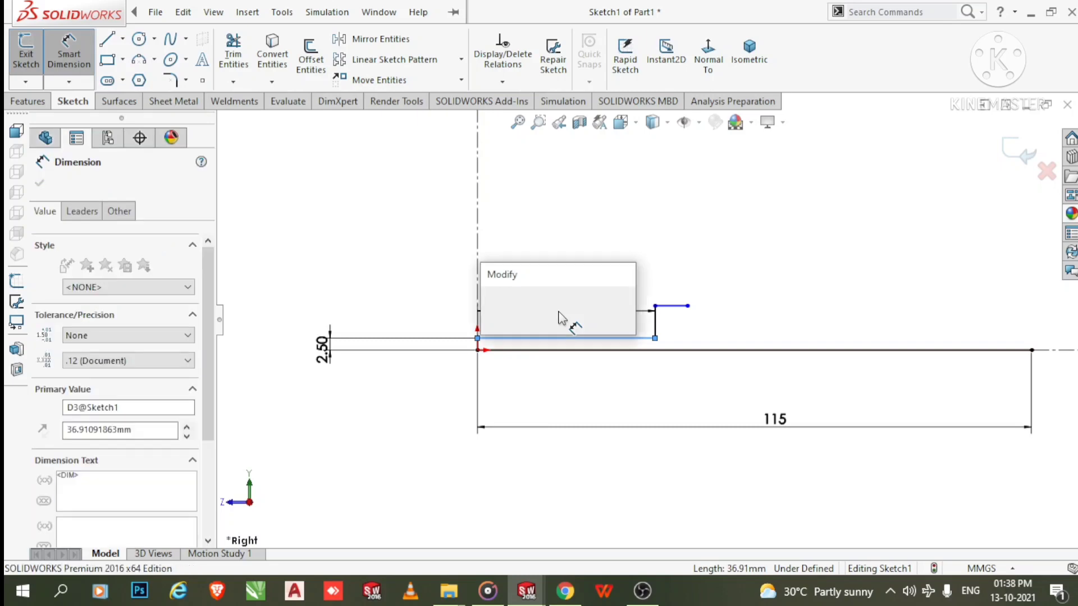
text(50)
key(Return)
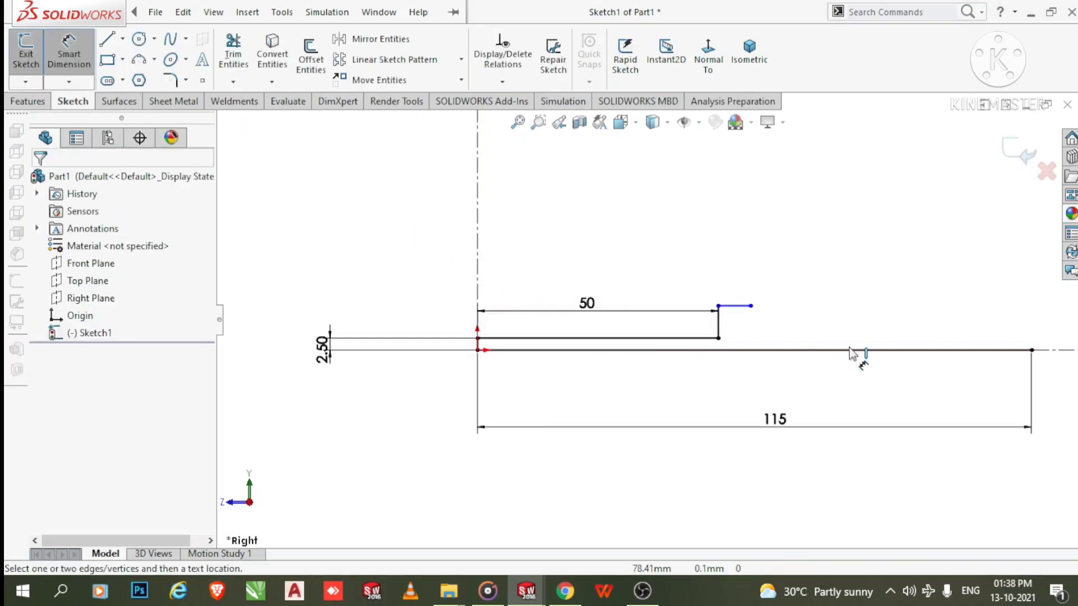
- Dimension the vertical step at the end of the 50 mm line between its endpoints and set its height to 4.5 mm
click(718, 338)
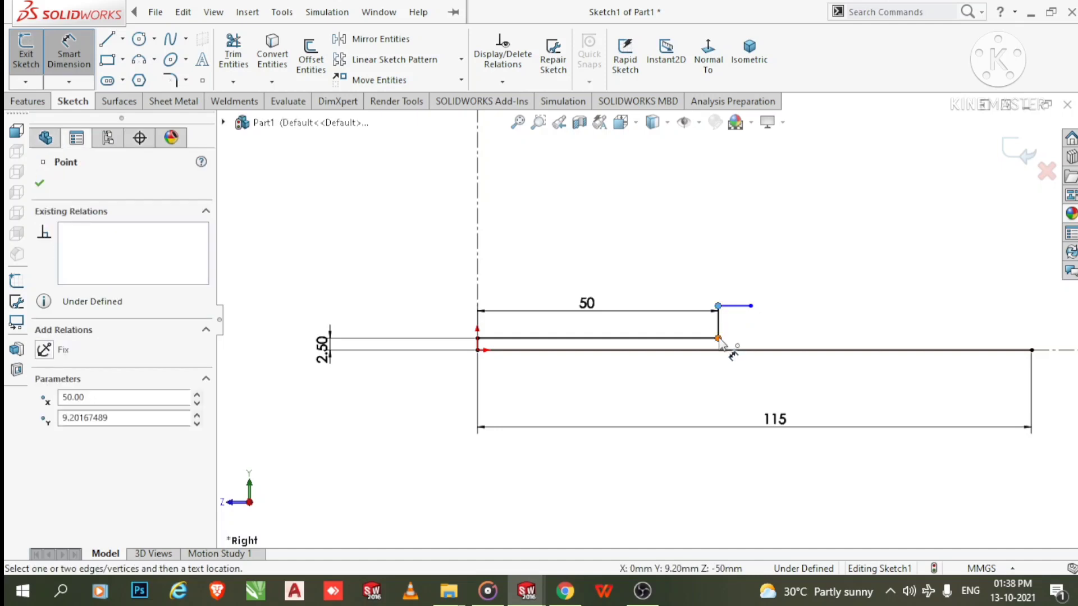
click(562, 338)
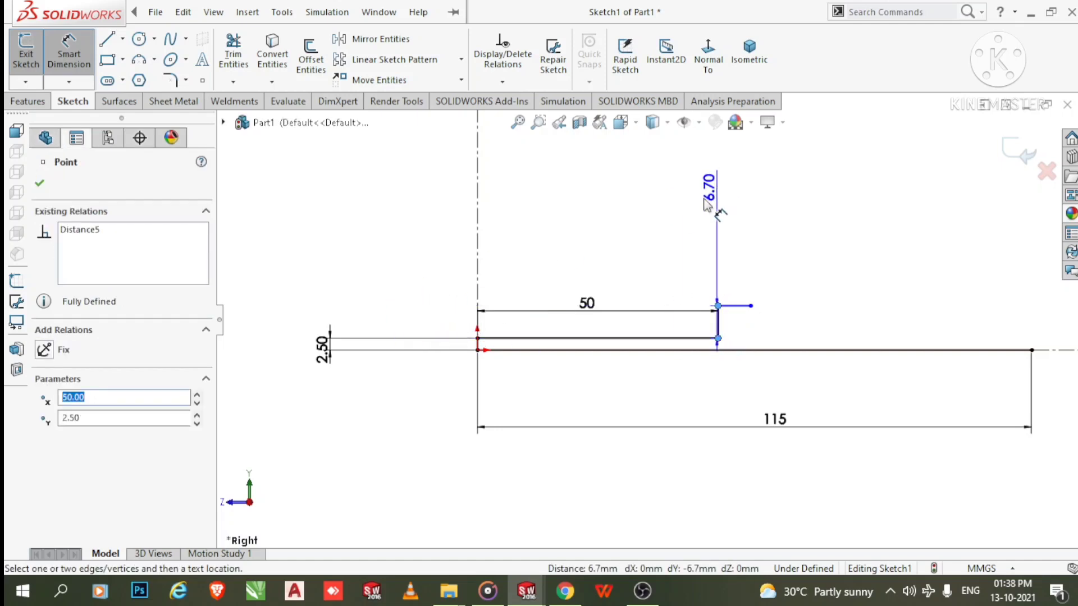
click(661, 225)
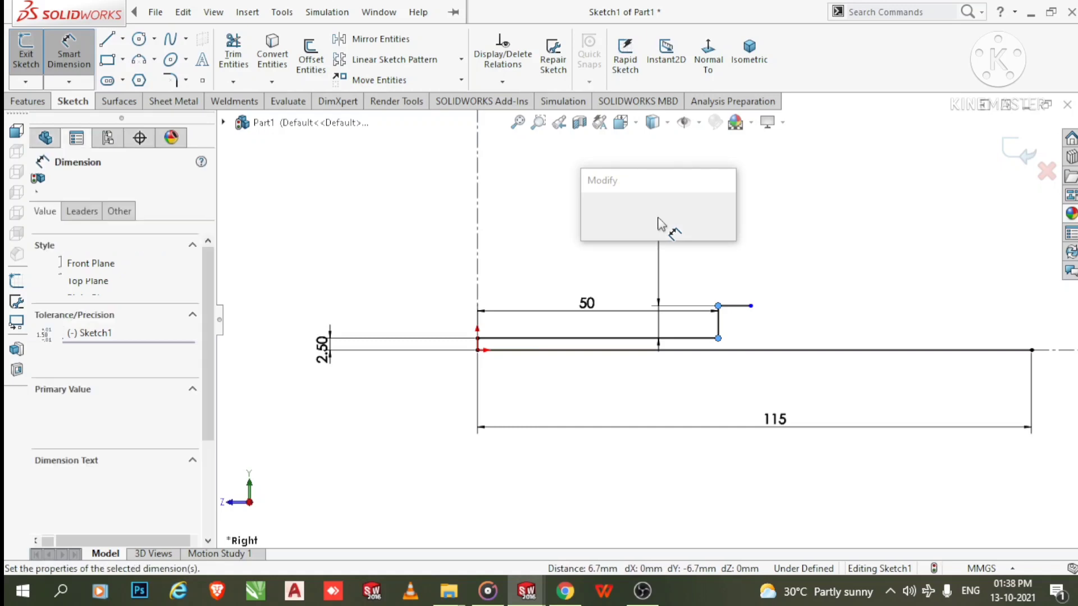
text(4.5)
key(Return)
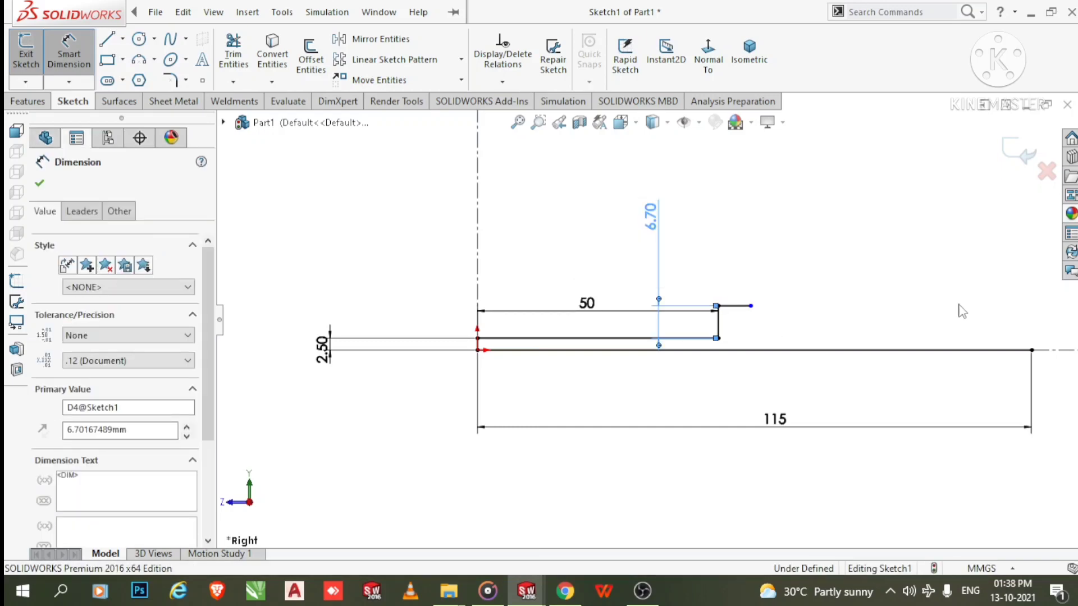
click(869, 242)
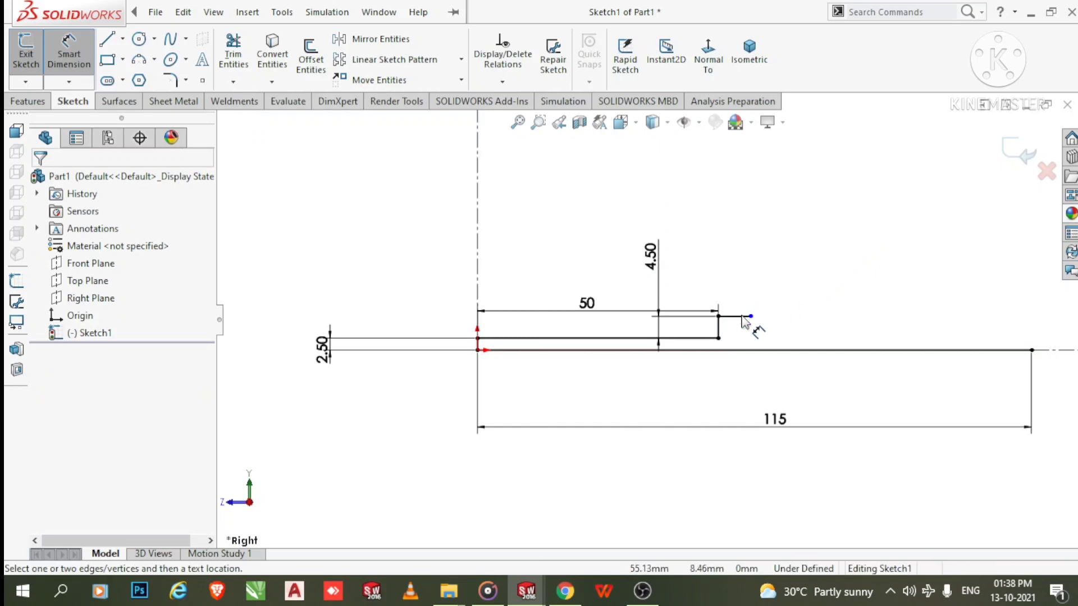
- Dimension the short horizontal line at the top of the step and set its length to 5 mm
click(734, 316)
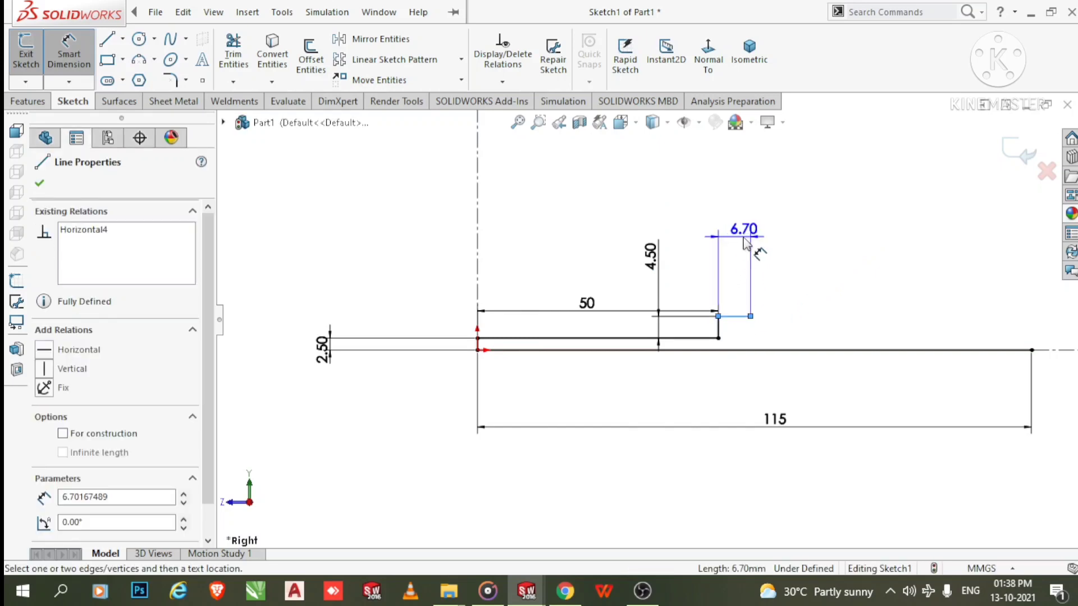
click(743, 246)
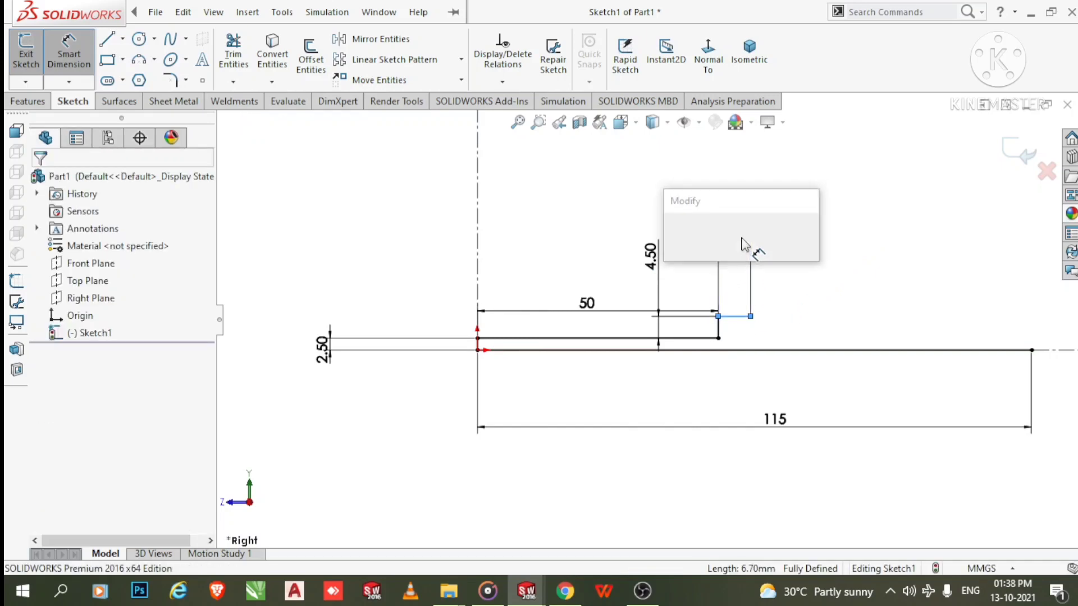
text(5)
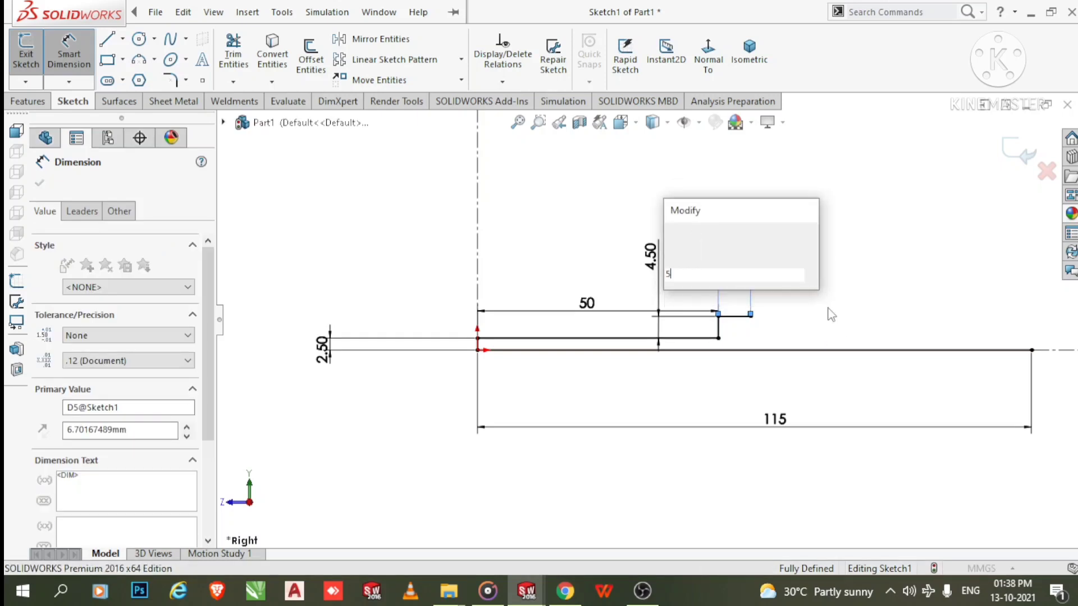
key(Return)
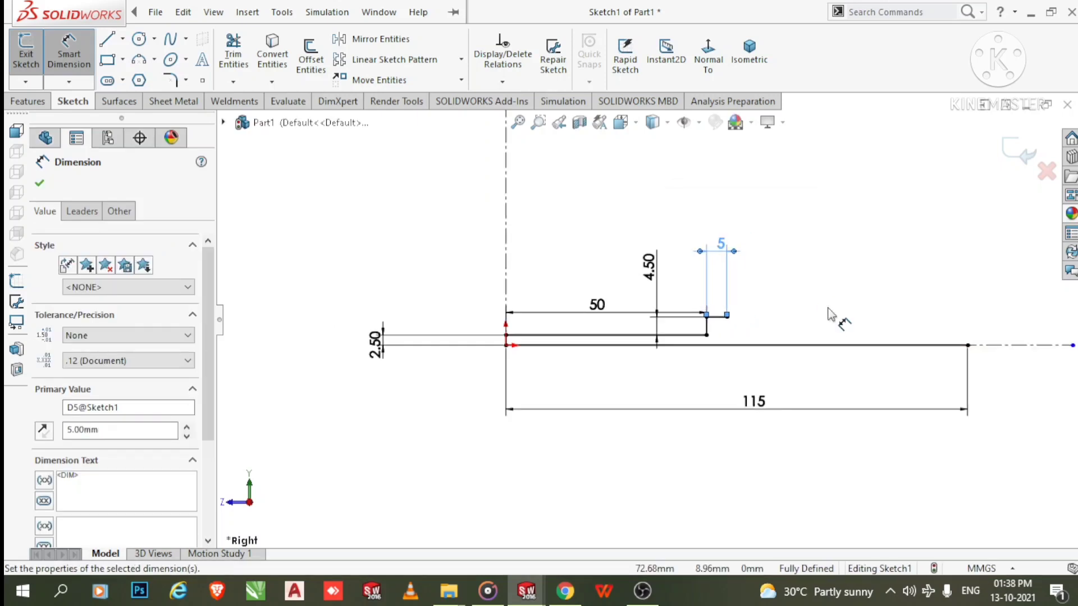
scroll(828, 309, up, 1)
scroll(460, 205, down, 1)
click(609, 275)
scroll(887, 348, up, 2)
scroll(929, 362, down, 1)
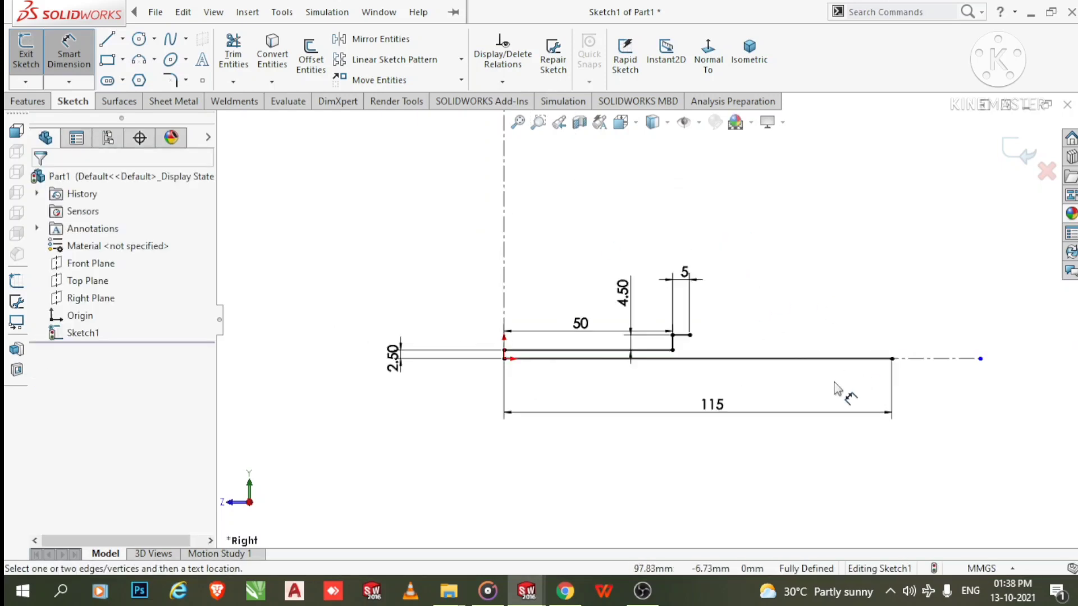
scroll(837, 390, down, 2)
click(110, 40)
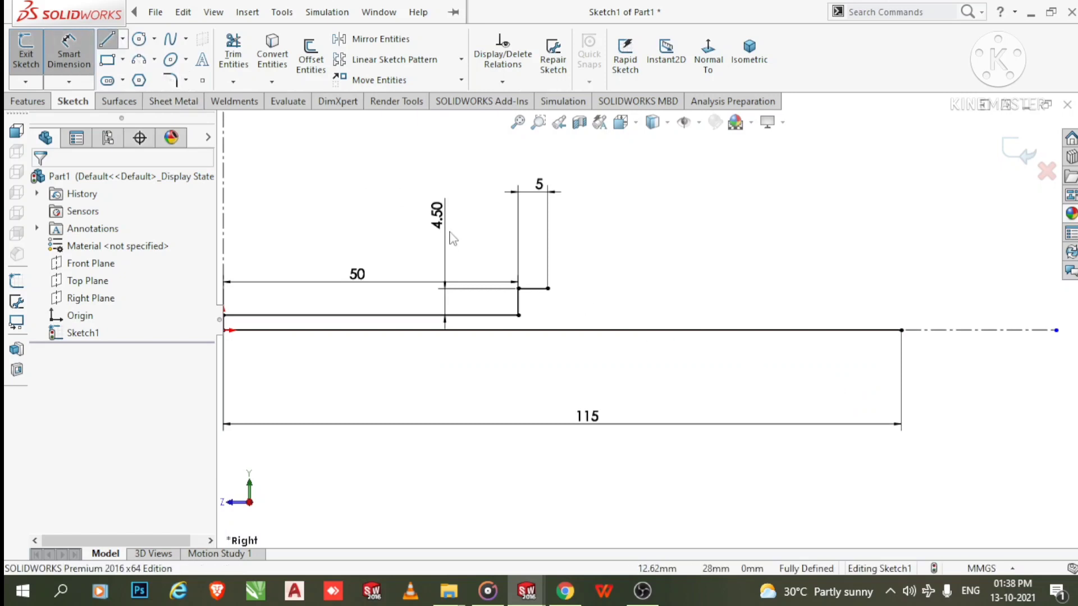
scroll(578, 325, up, 1)
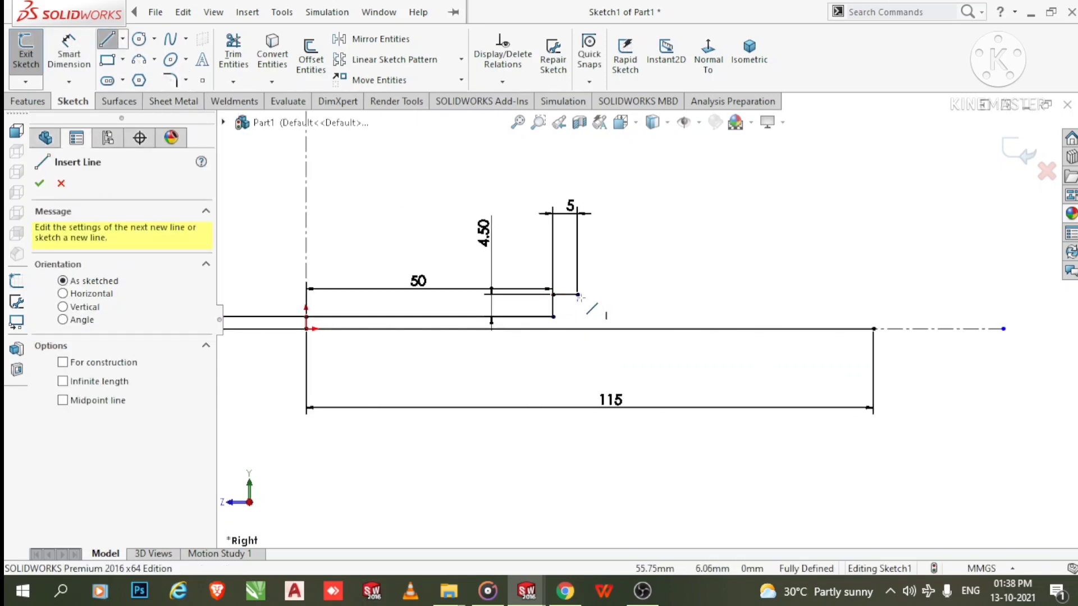
click(581, 301)
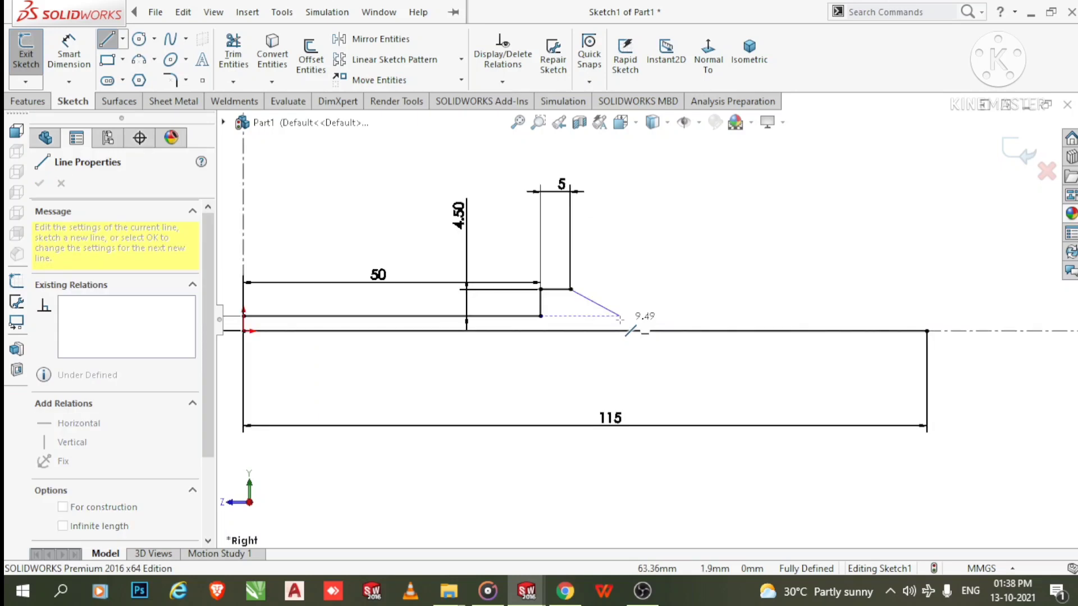
scroll(620, 320, down, 3)
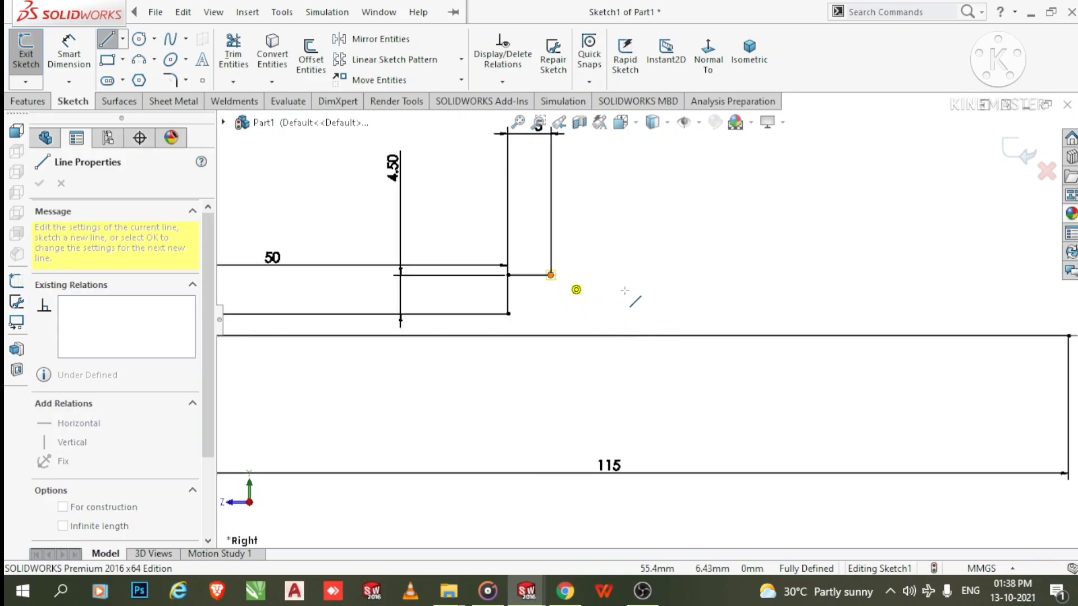
key(a)
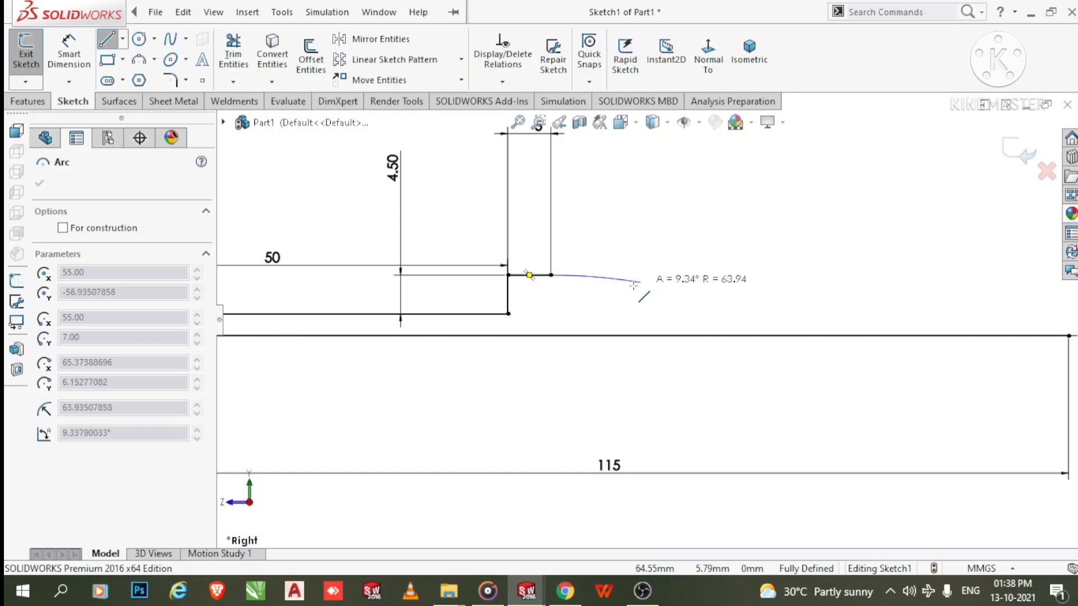
key(Escape)
click(156, 12)
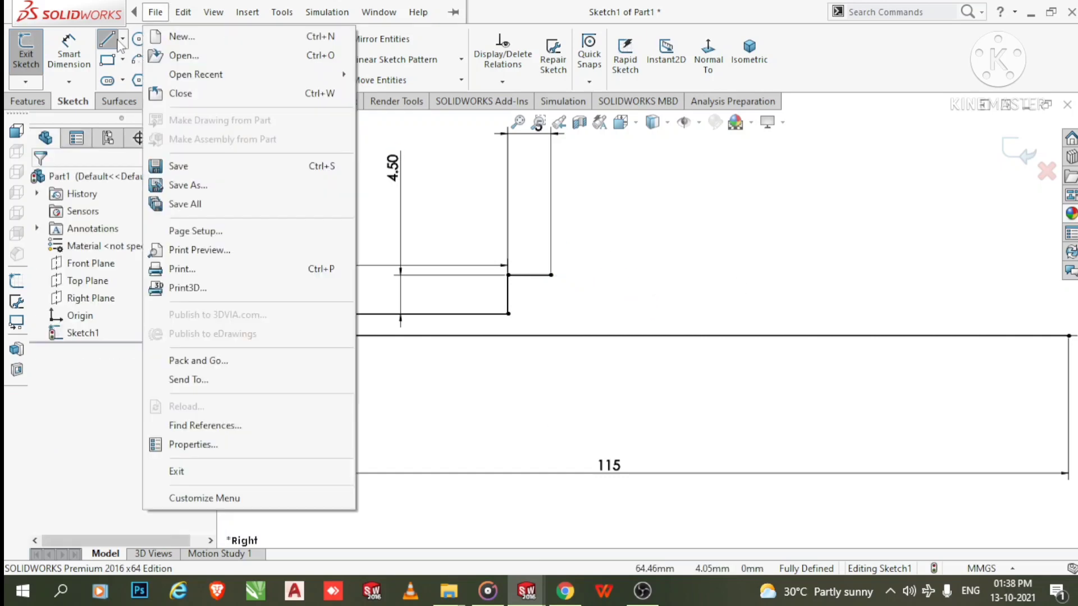
- Draw a 3 Point Arc about 14 mm wide from the 5 mm line's free end, level endpoints, dipping toward the centerline with about 9.6 mm radius
click(139, 66)
click(138, 60)
click(154, 59)
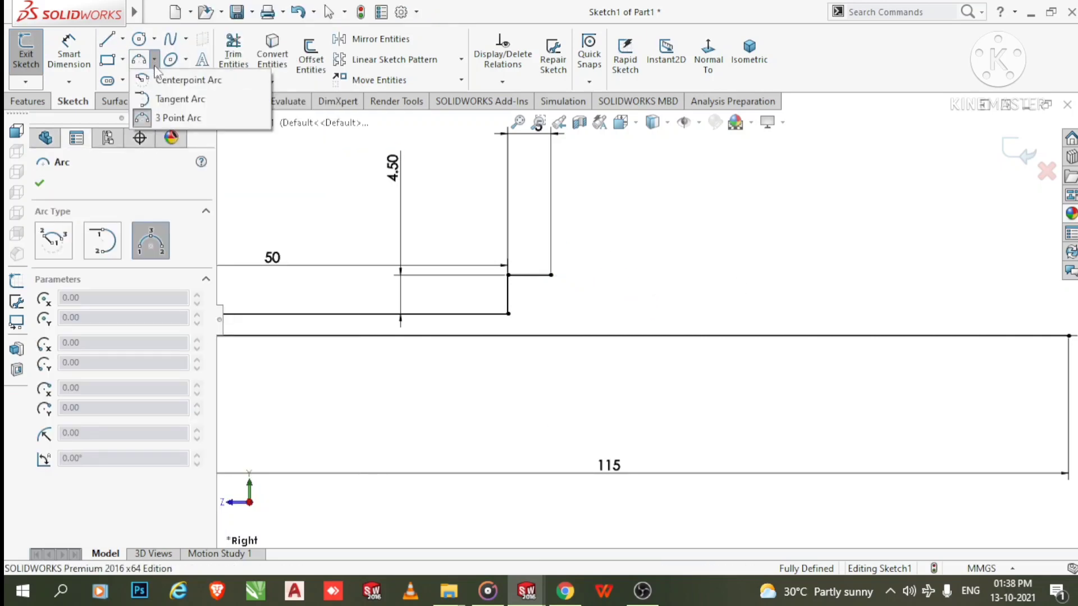
click(140, 117)
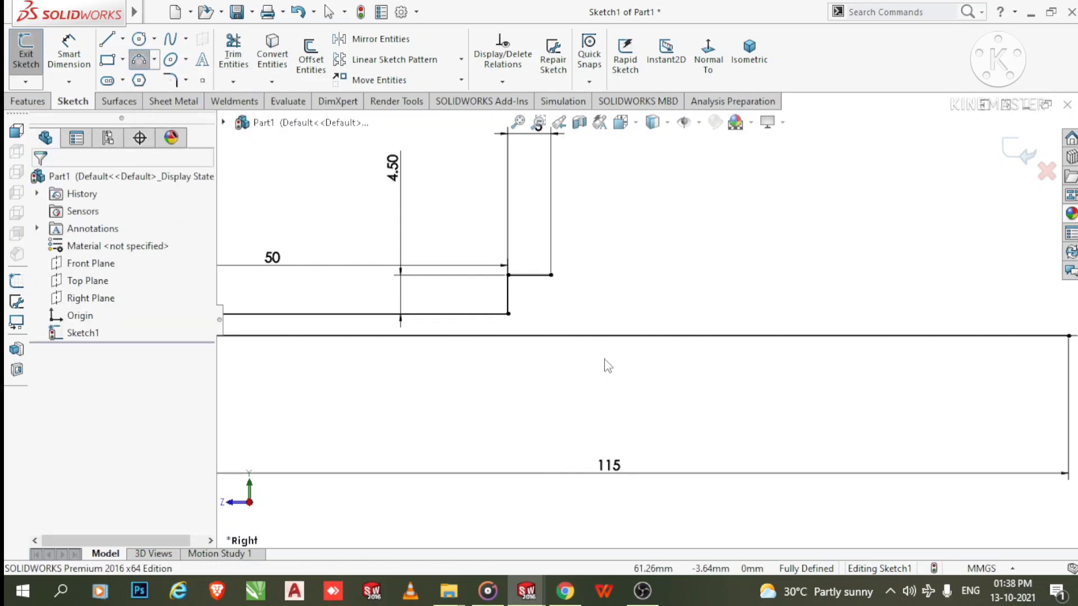
key(Escape)
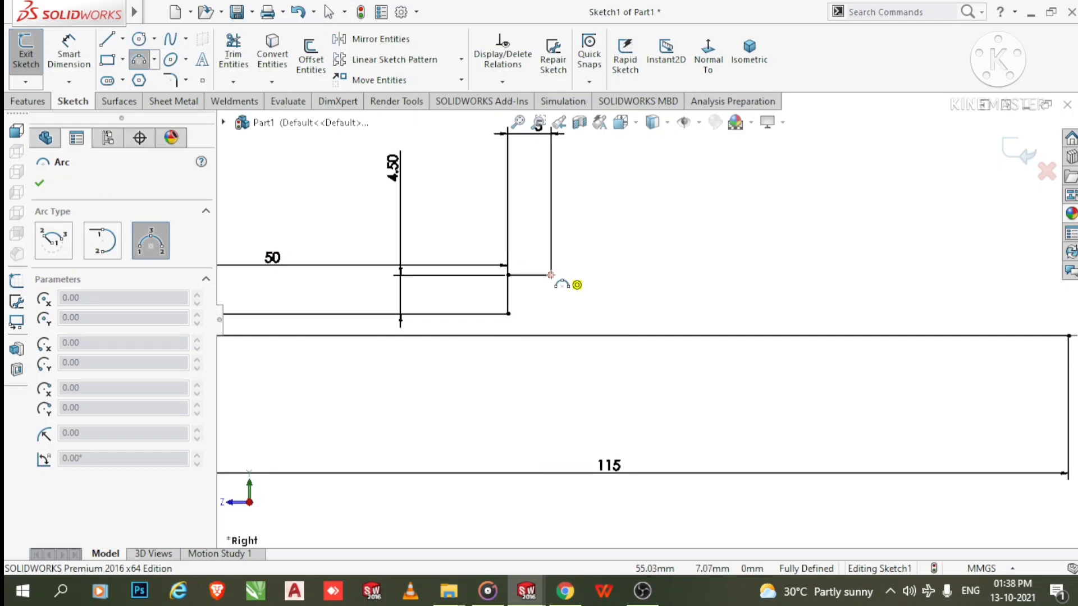
click(551, 275)
click(670, 275)
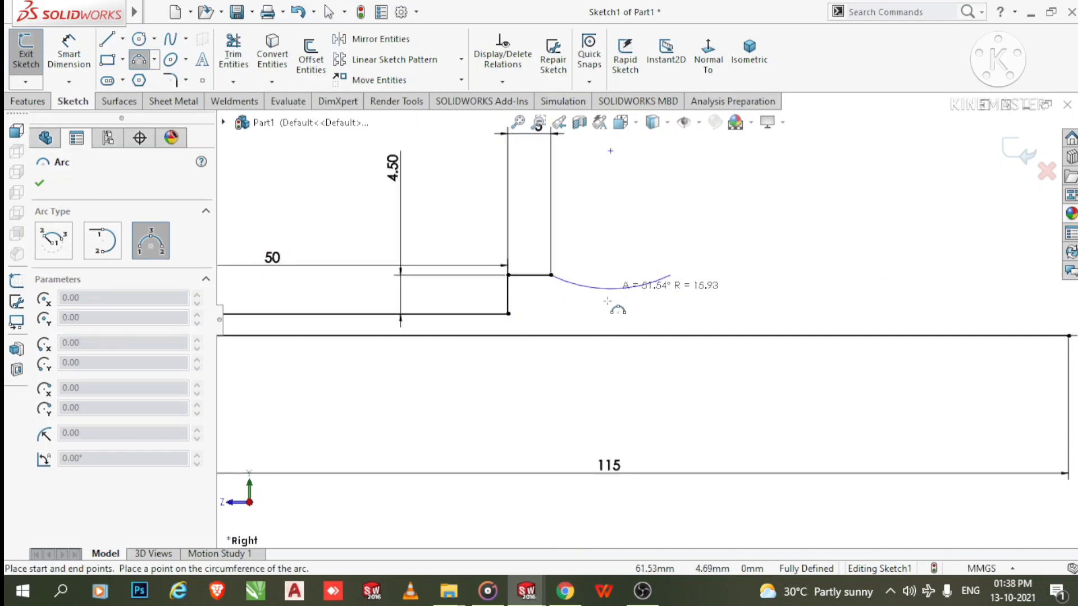
click(612, 300)
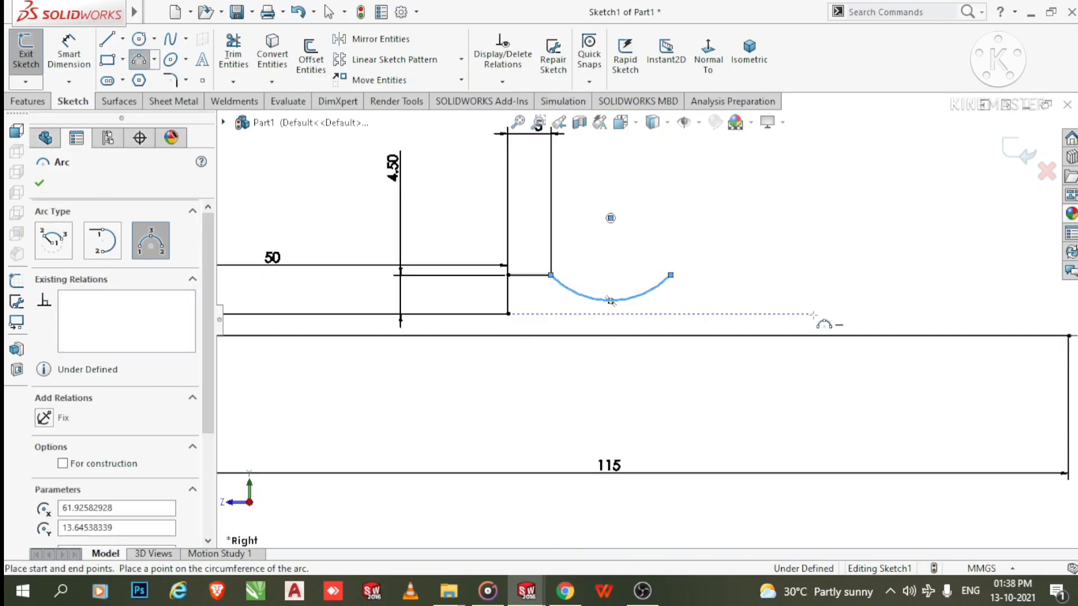
key(Escape)
- Dimension the horizontal distance between the arc's endpoints and set it to 13 mm
click(73, 60)
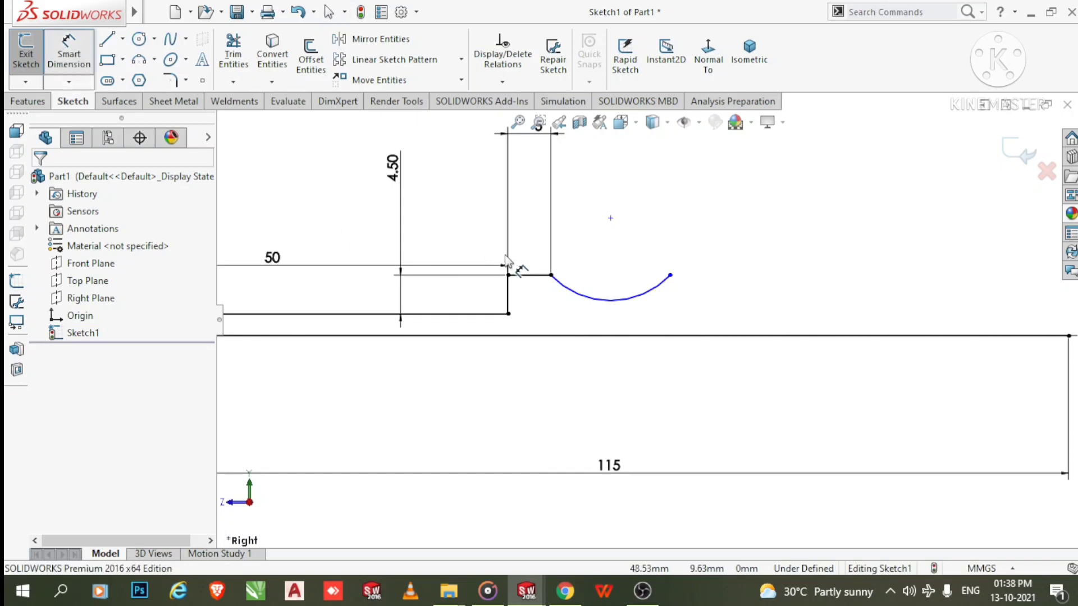
click(670, 275)
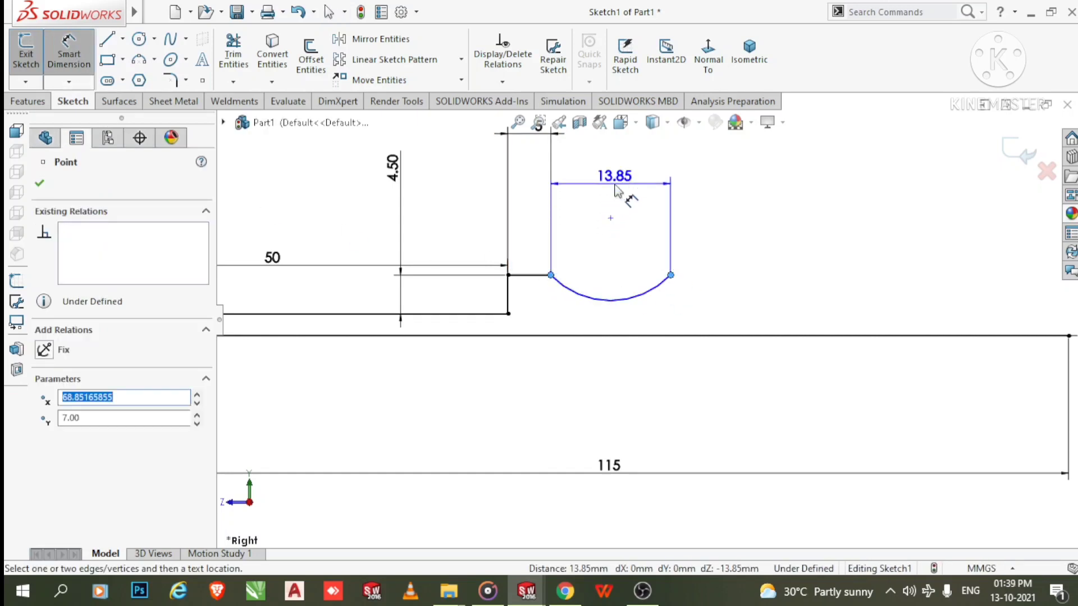
click(617, 190)
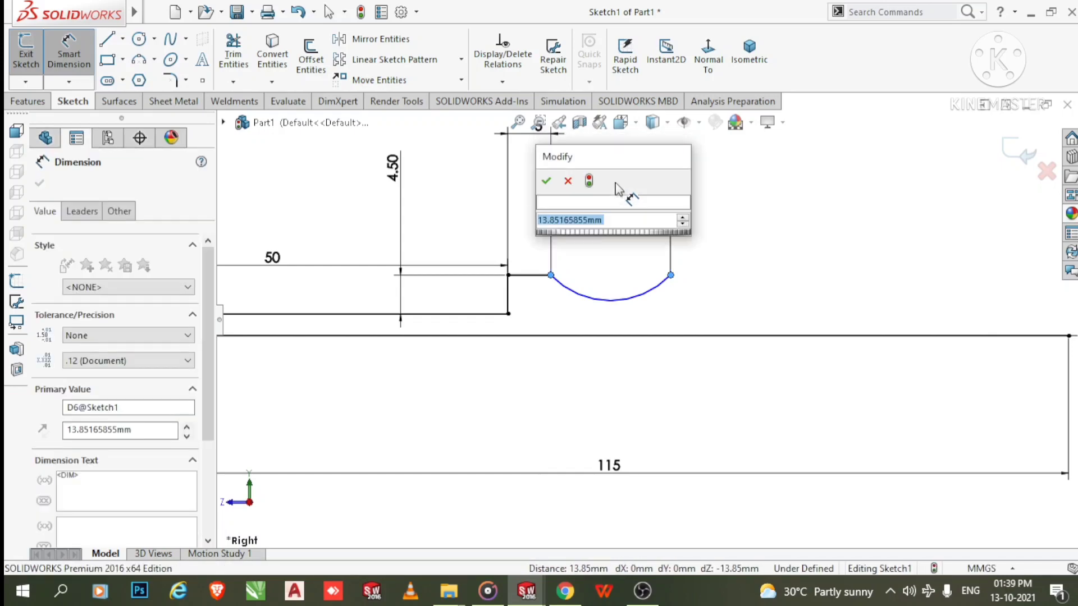
text(13)
key(Return)
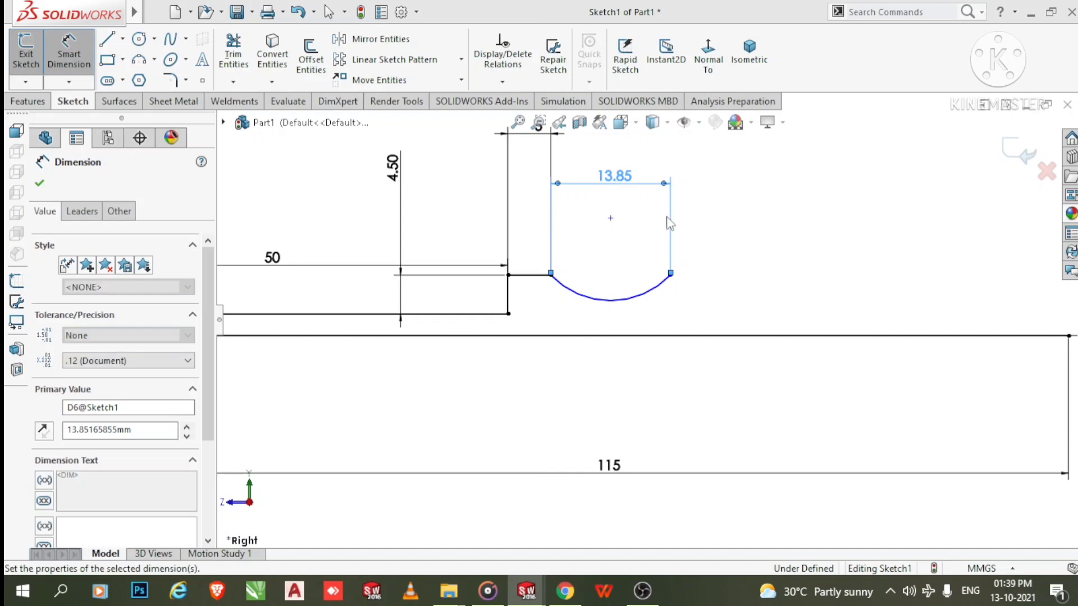
click(776, 275)
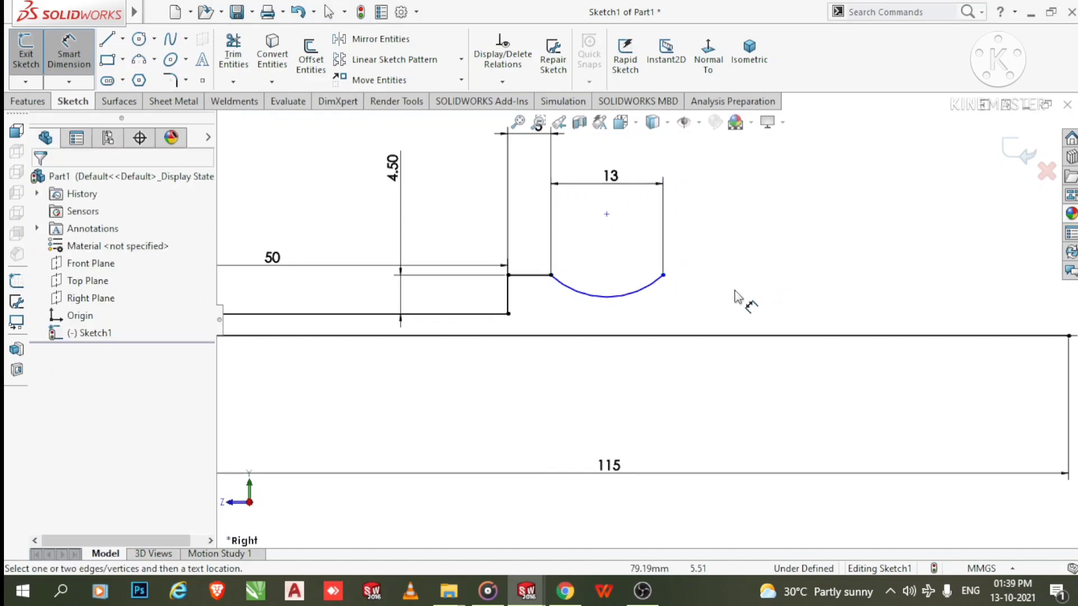
- Dimension the arc's radius and set it to 9 mm
click(608, 295)
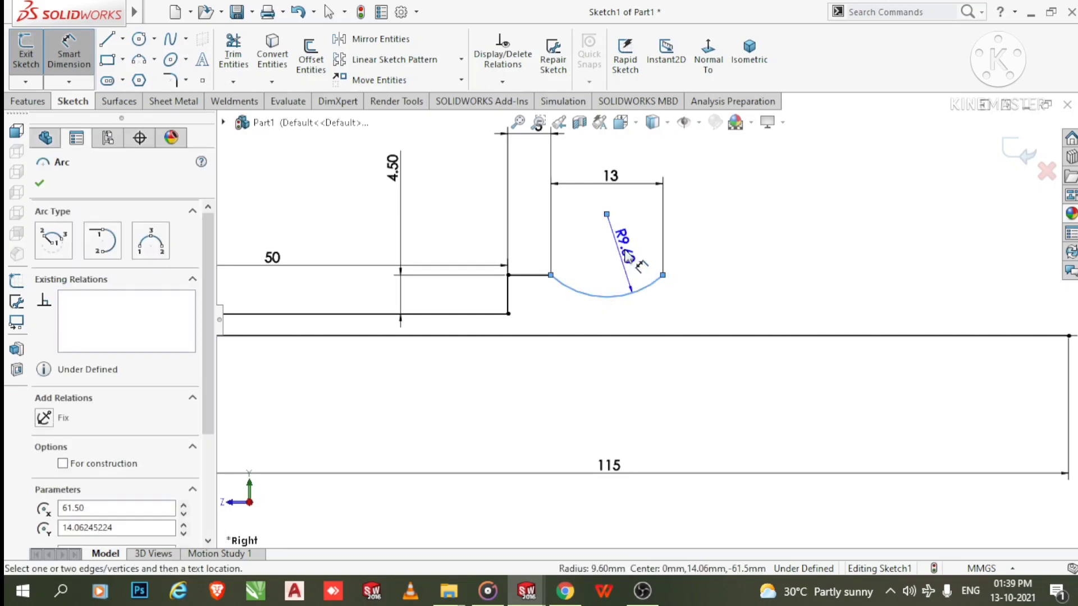
click(626, 255)
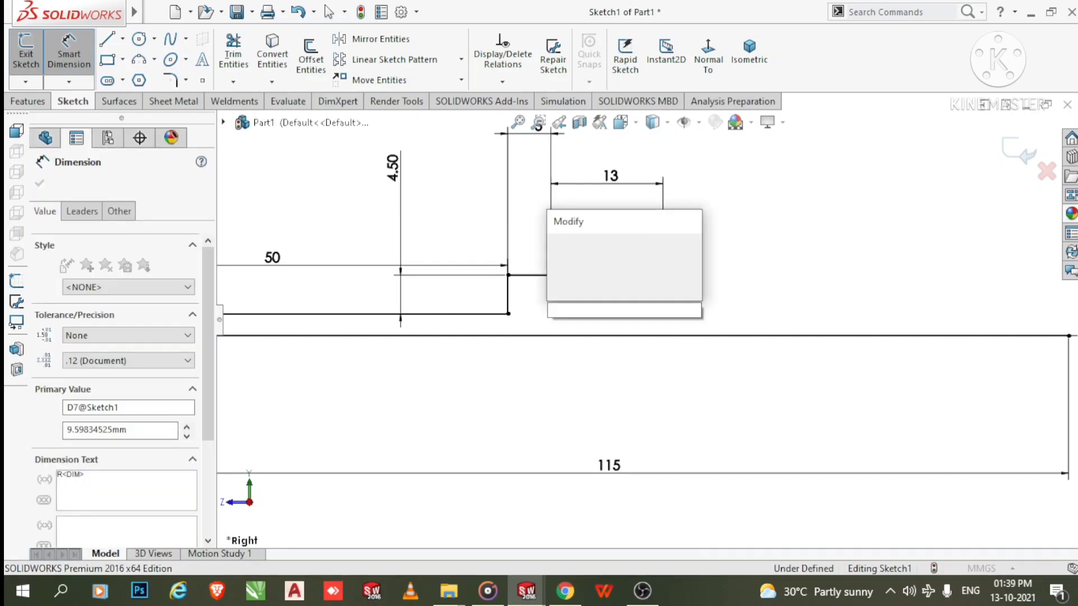
text(9)
key(Return)
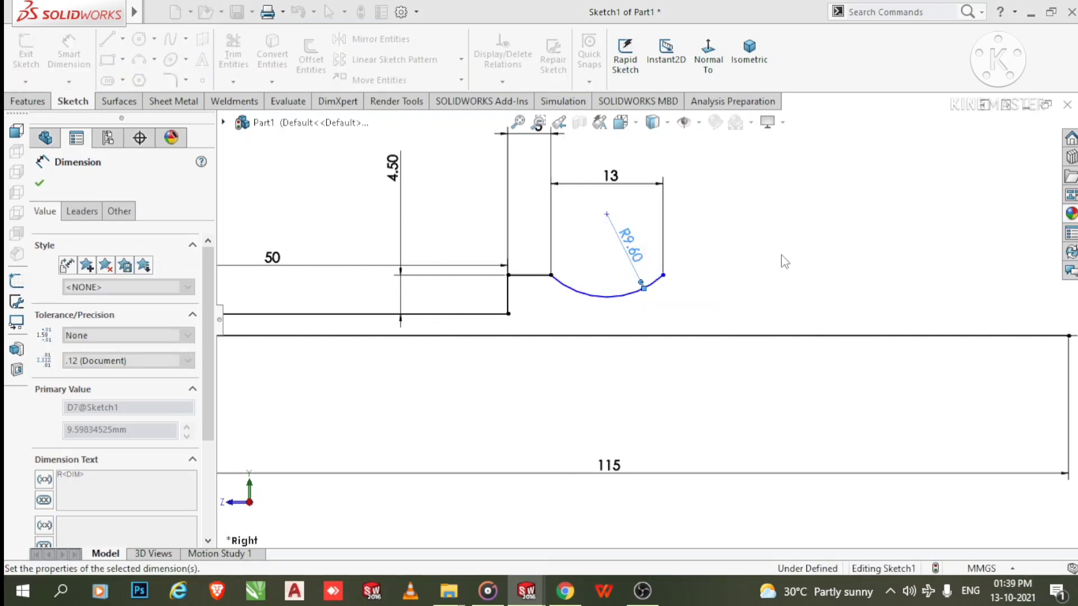
click(783, 261)
- Draw a horizontal line about 36 mm long from the R9 arc's free end, away from the step
key(f)
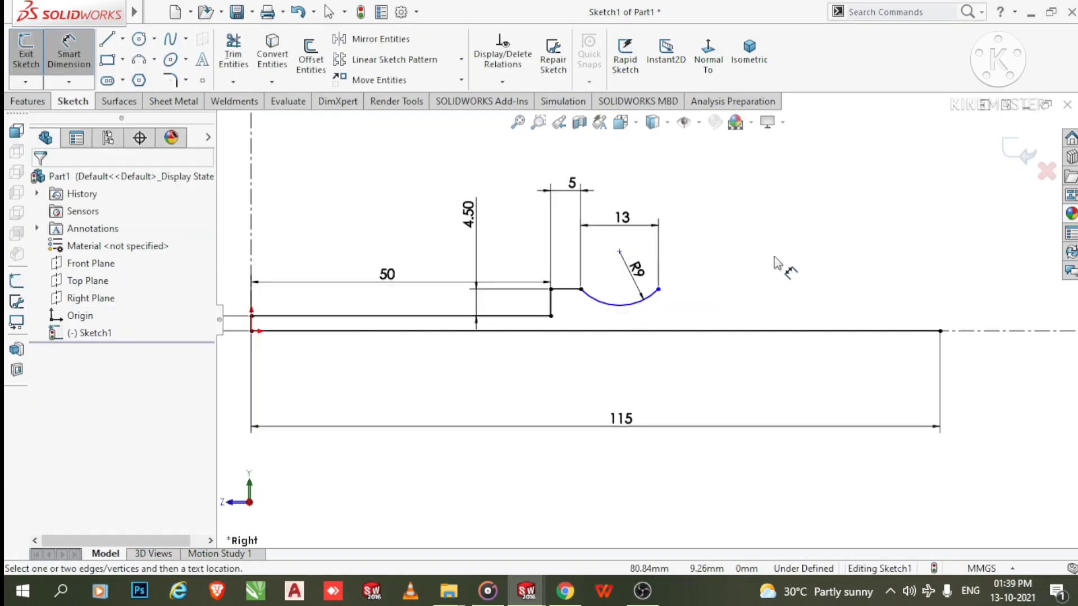
click(107, 40)
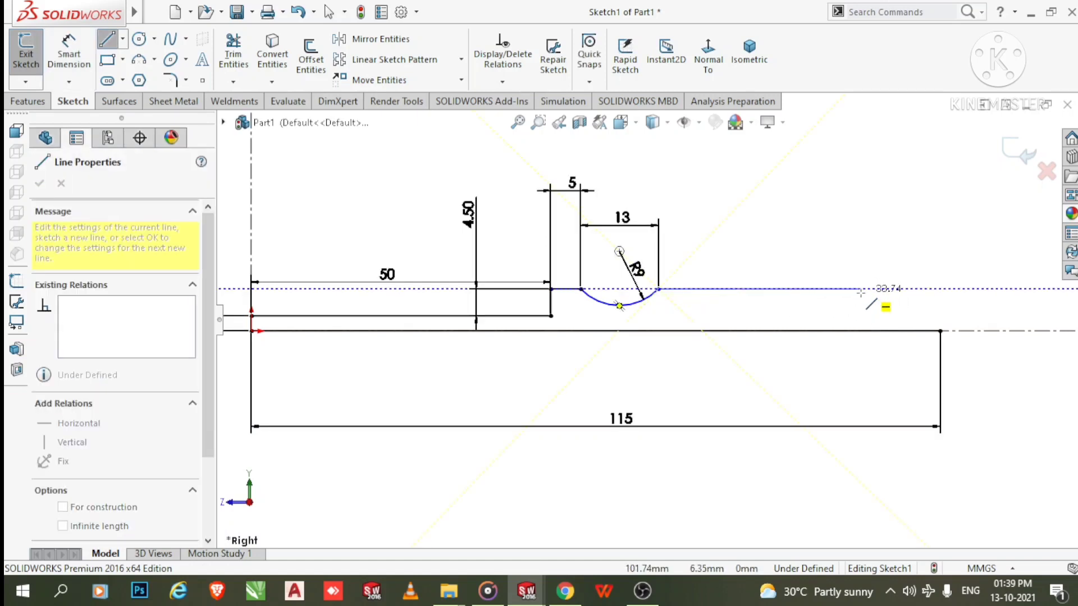
click(877, 289)
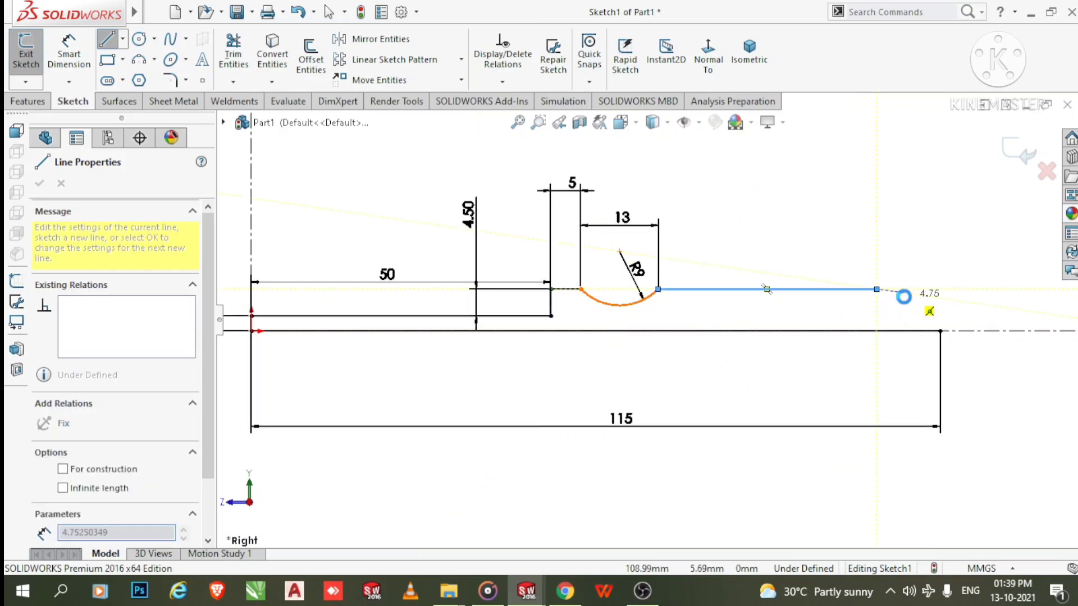
key(Escape)
- Dimension the new horizontal line beyond the arc groove and set its length to 42 mm
click(69, 49)
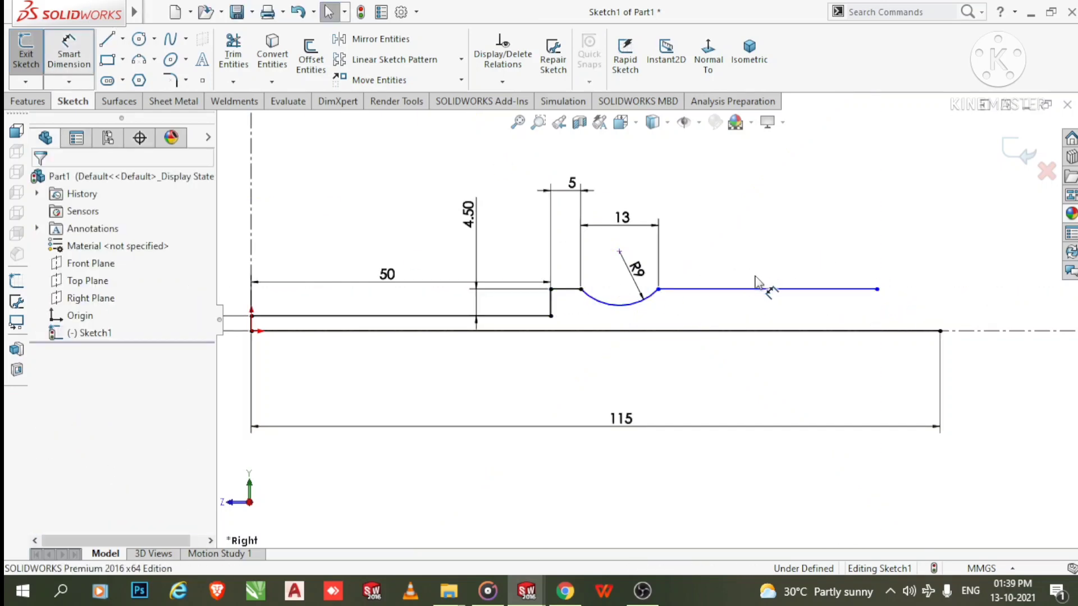
click(767, 289)
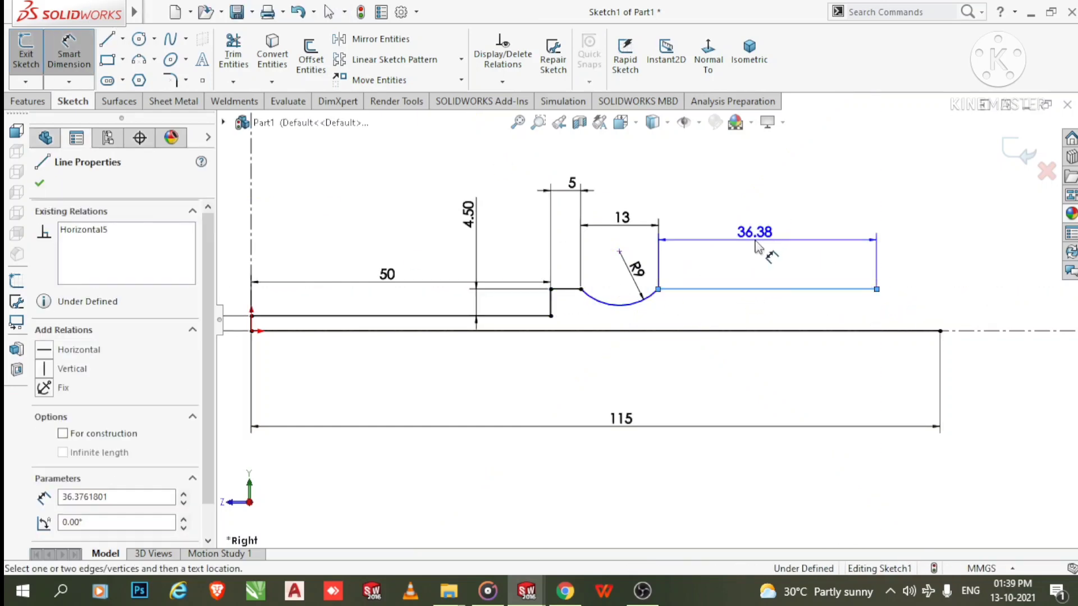
click(757, 247)
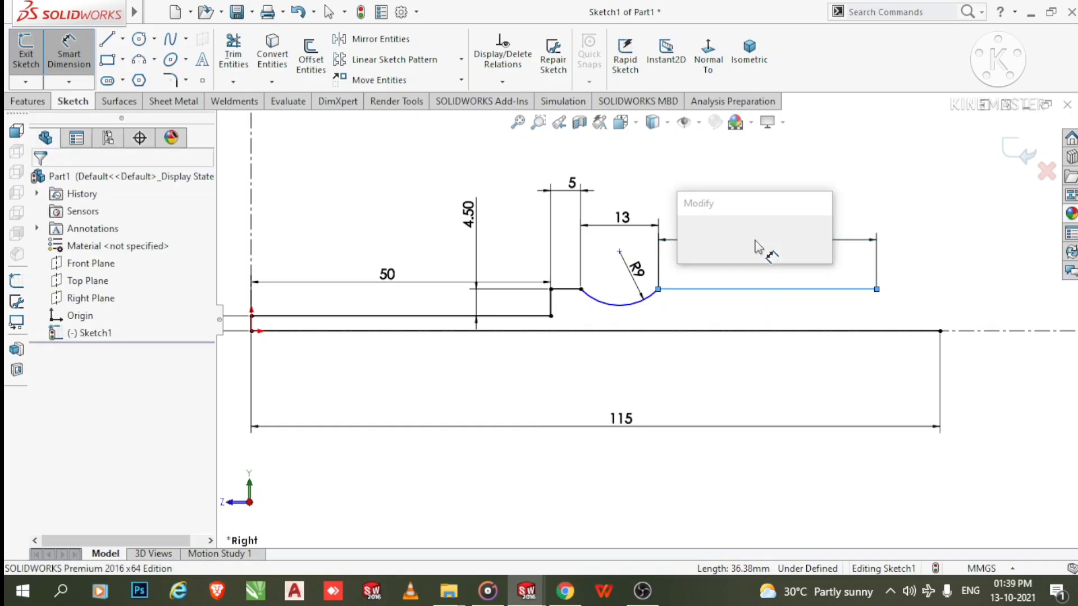
text(42)
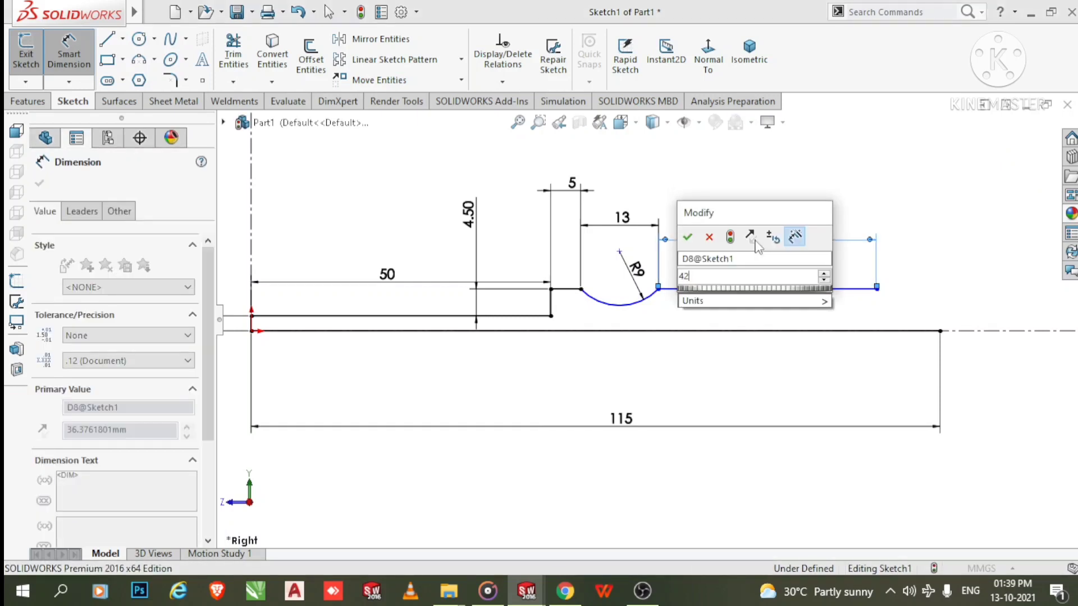
key(Return)
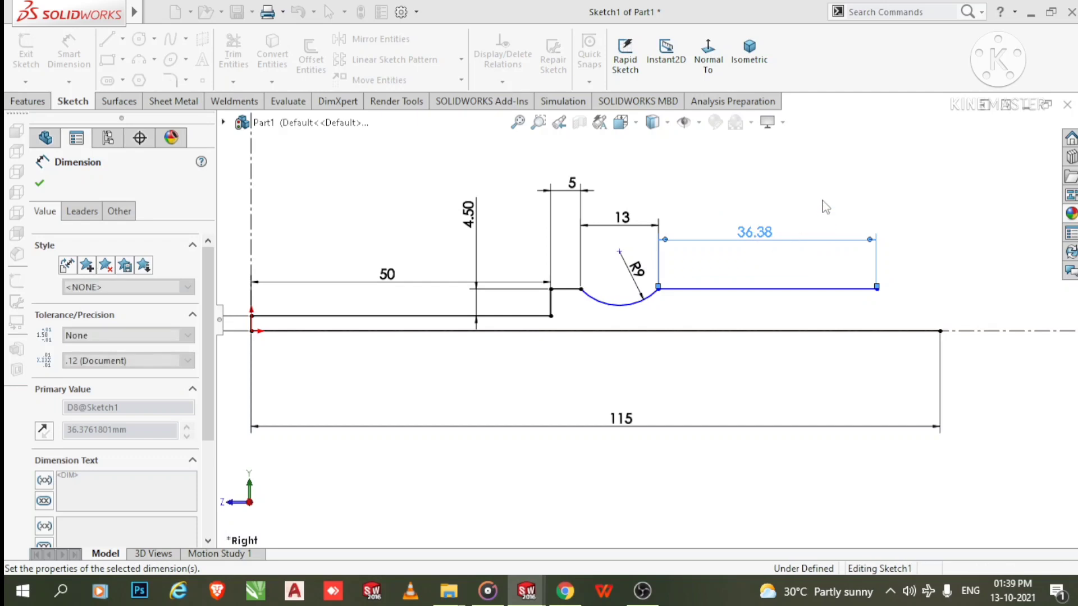
key(Escape)
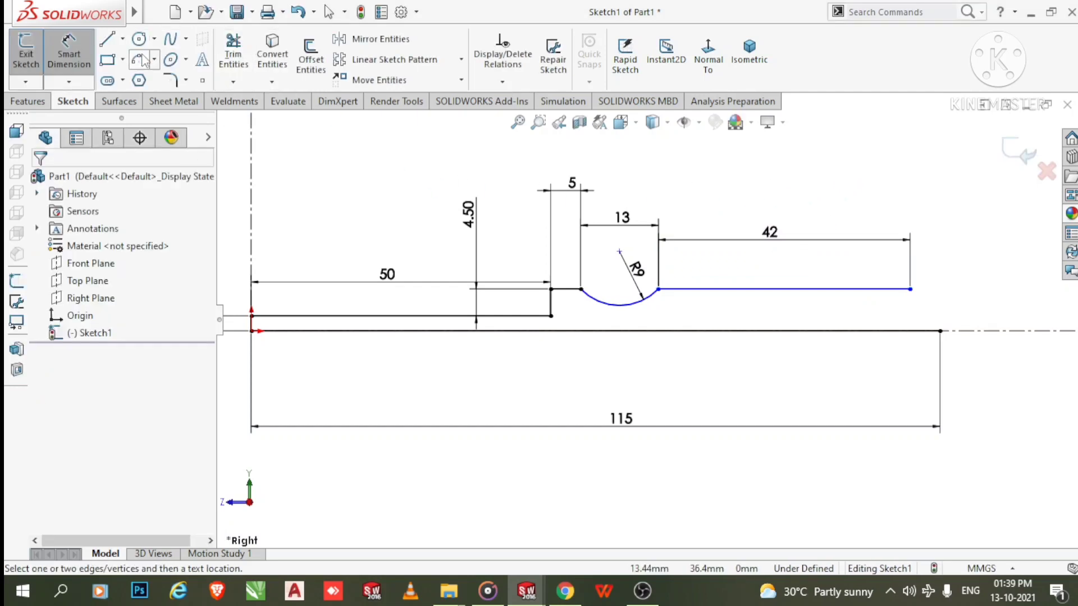
- Draw a 3 Point Arc of about 5.9 mm radius, bulging outward, from the 42 mm line's free end to the 115 mm line's end
click(140, 60)
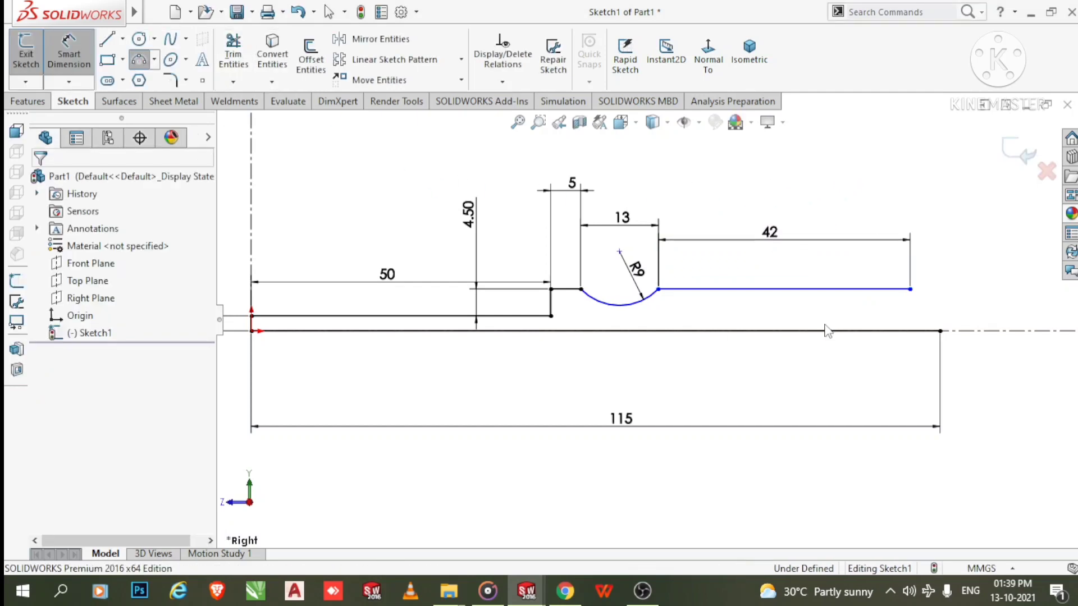
click(911, 289)
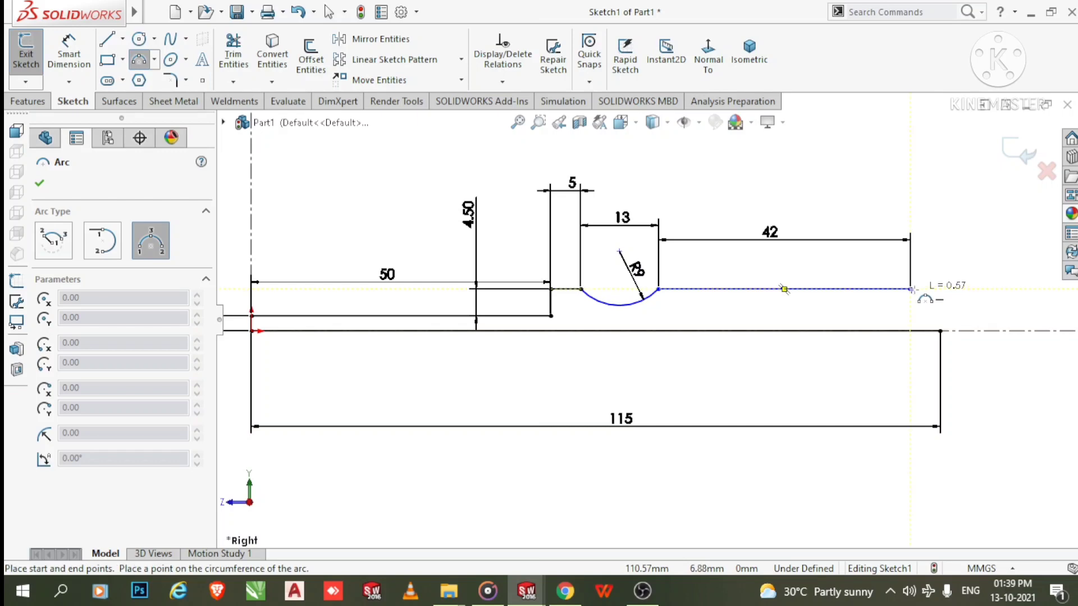
click(941, 331)
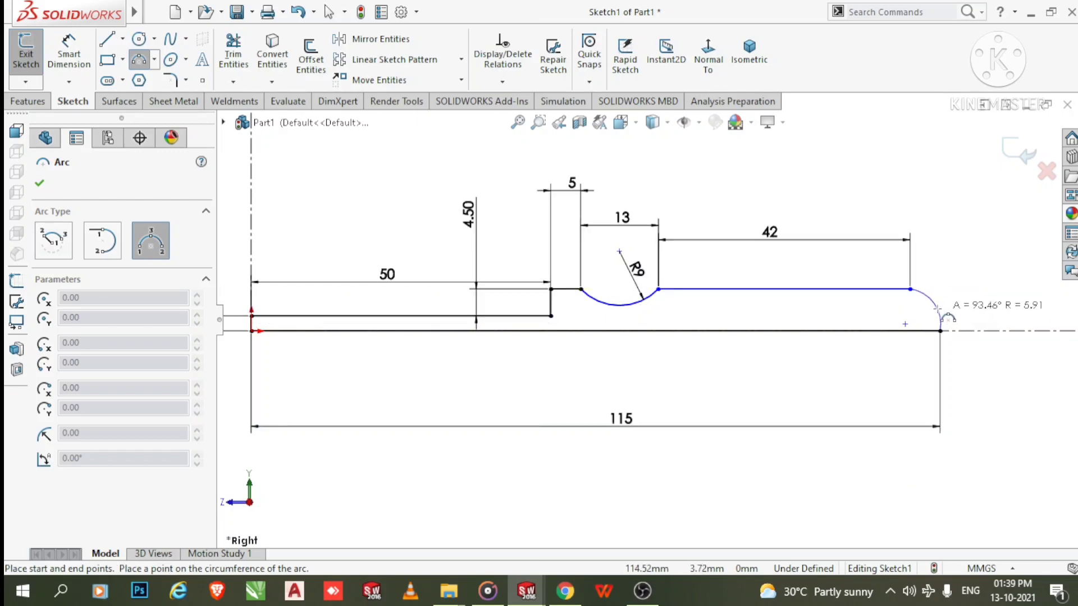
click(937, 308)
key(Escape)
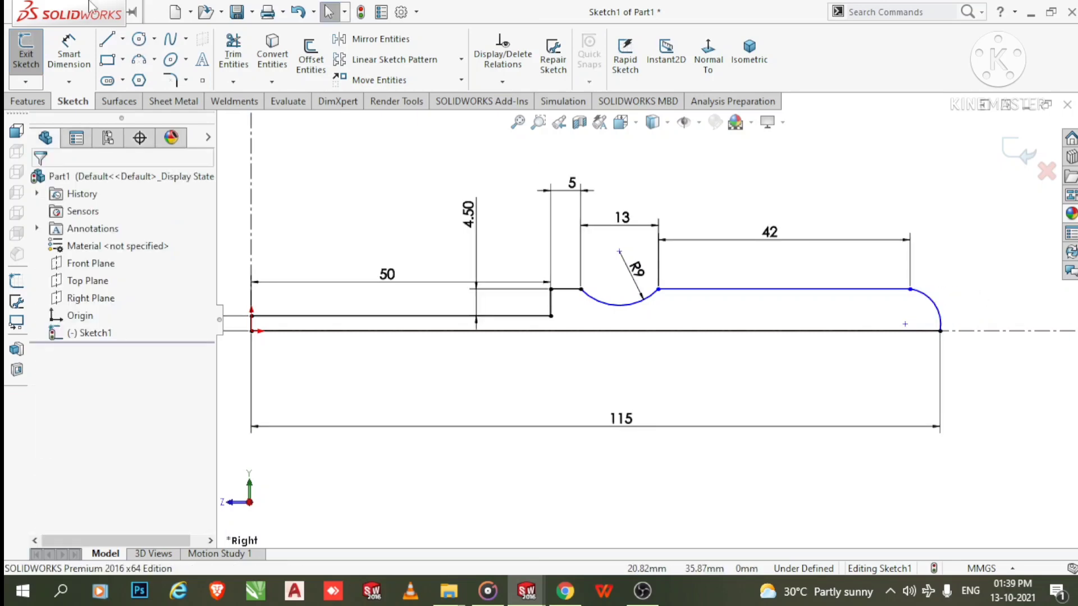
- Dimension the end arc's radius and set it to 7 mm
click(68, 54)
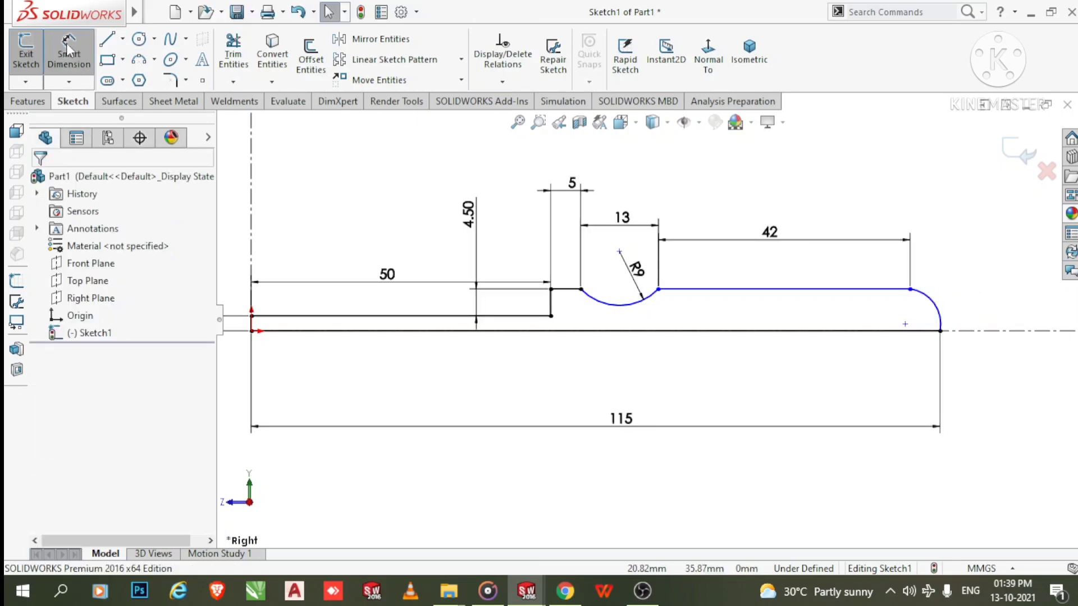
click(955, 262)
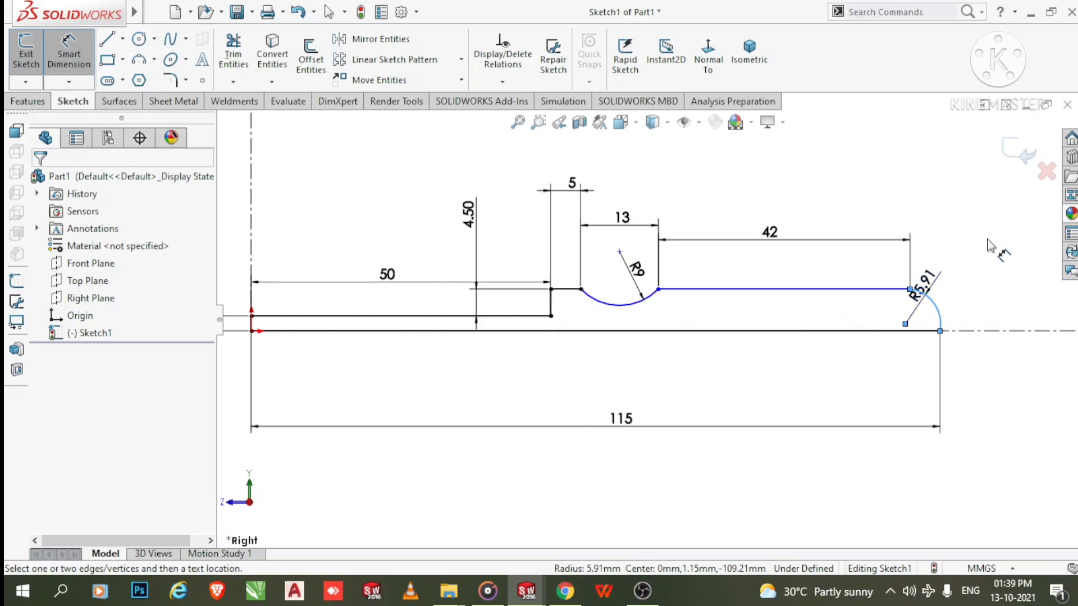
click(995, 251)
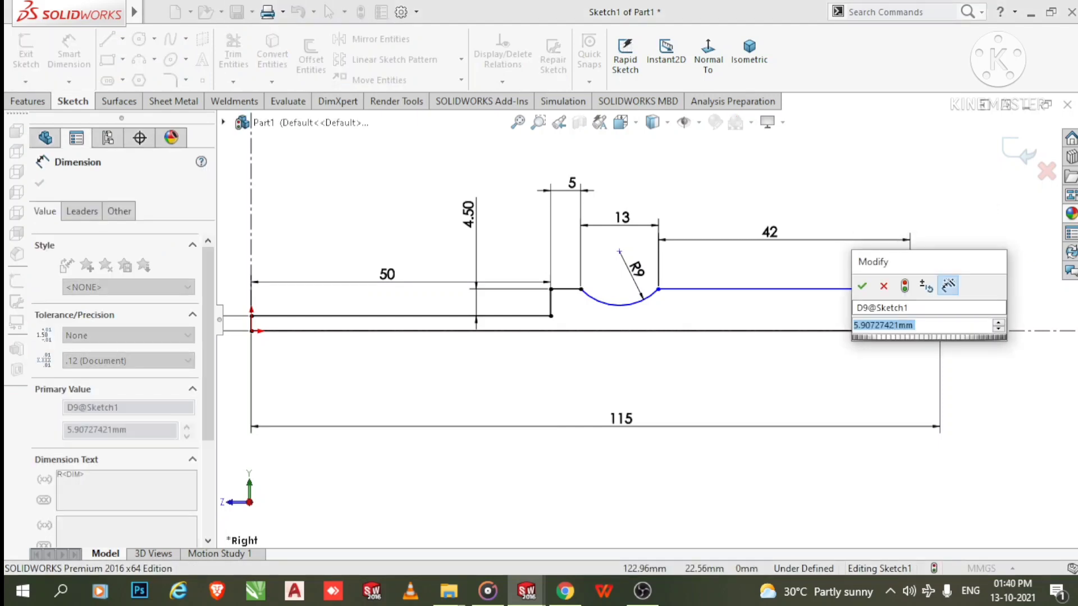
text(7)
key(Return)
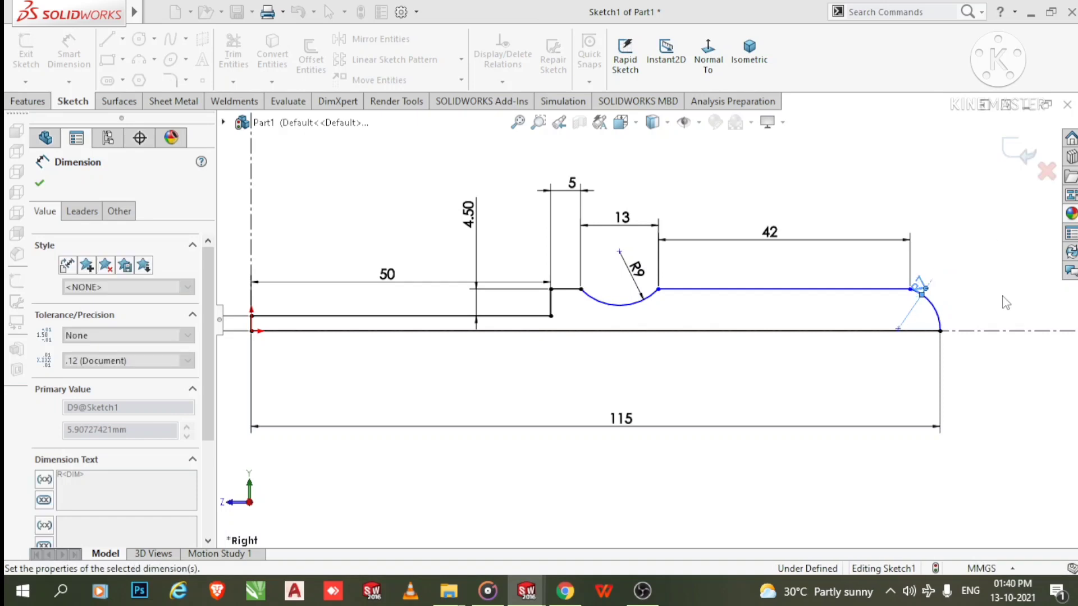
click(999, 292)
scroll(936, 313, down, 3)
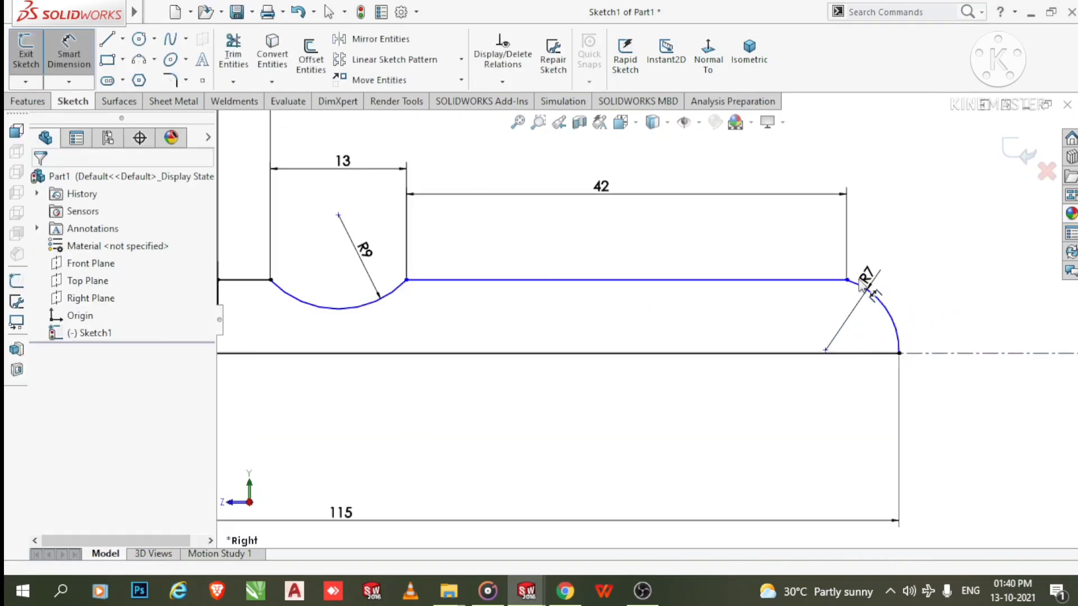
click(848, 280)
click(900, 353)
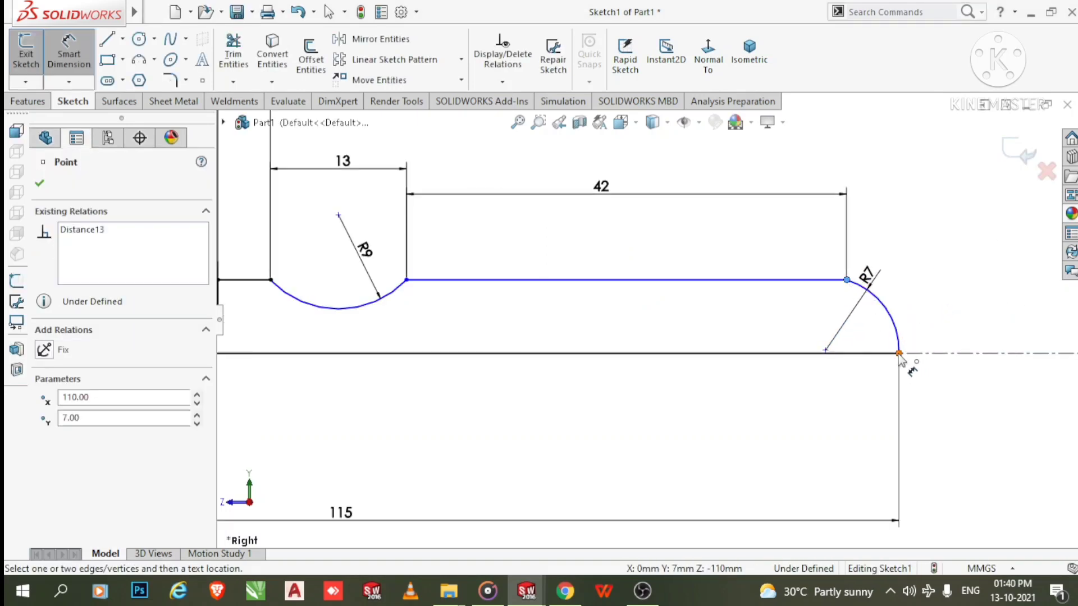
key(Escape)
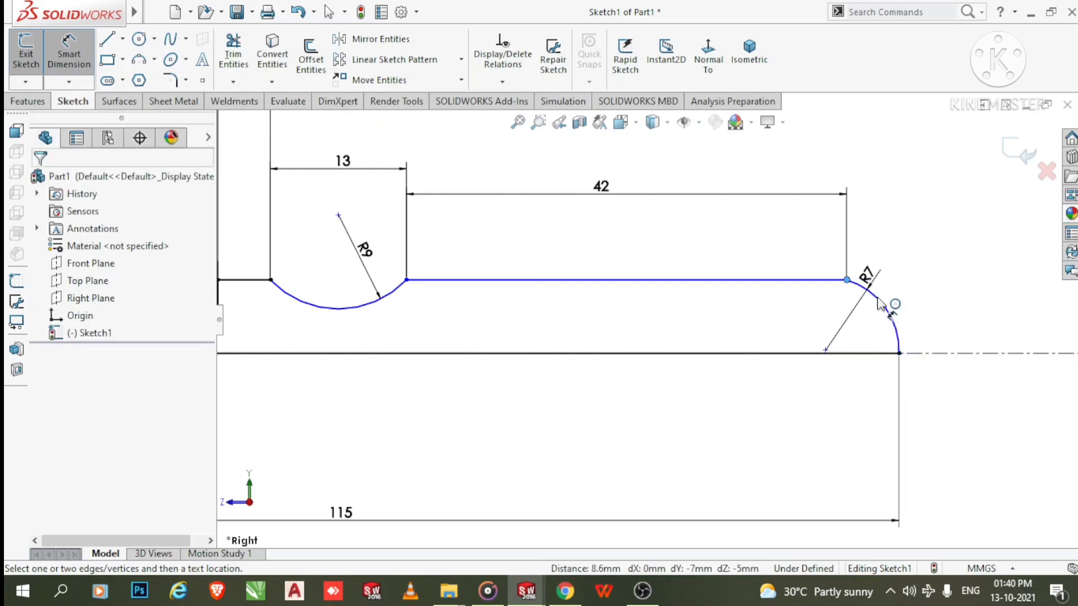
click(848, 281)
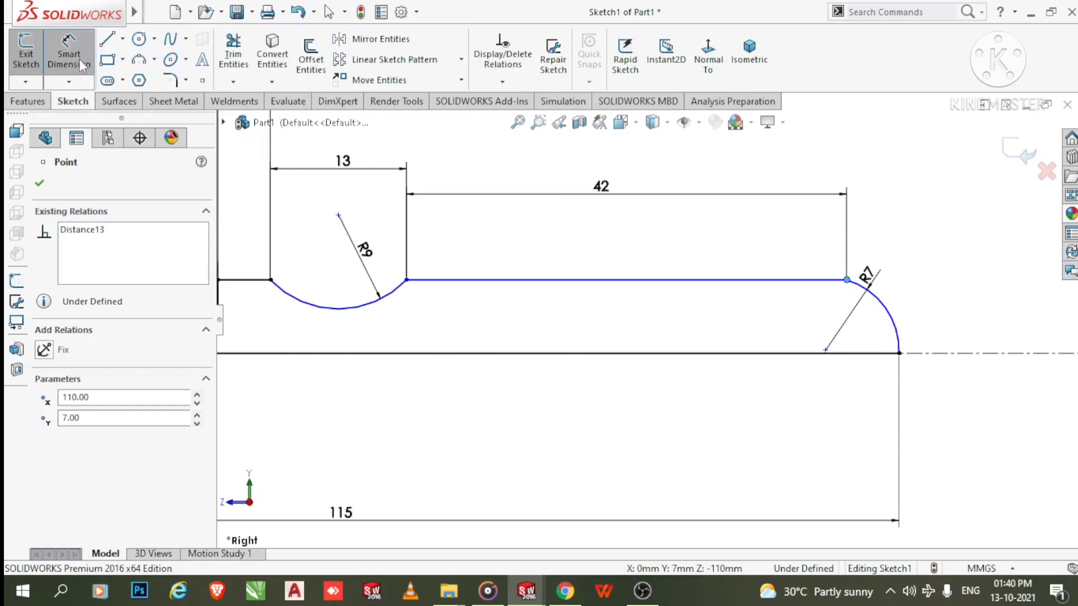
click(897, 170)
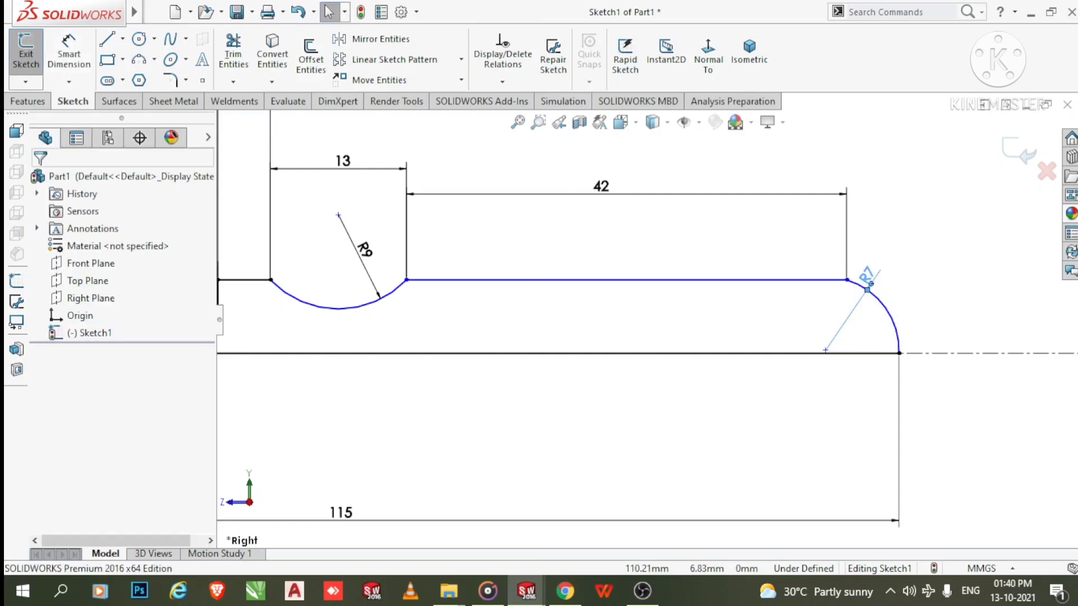
- Try making the R7 end arc tangent to the 42 mm line at their shared endpoint, and undo the change
click(867, 277)
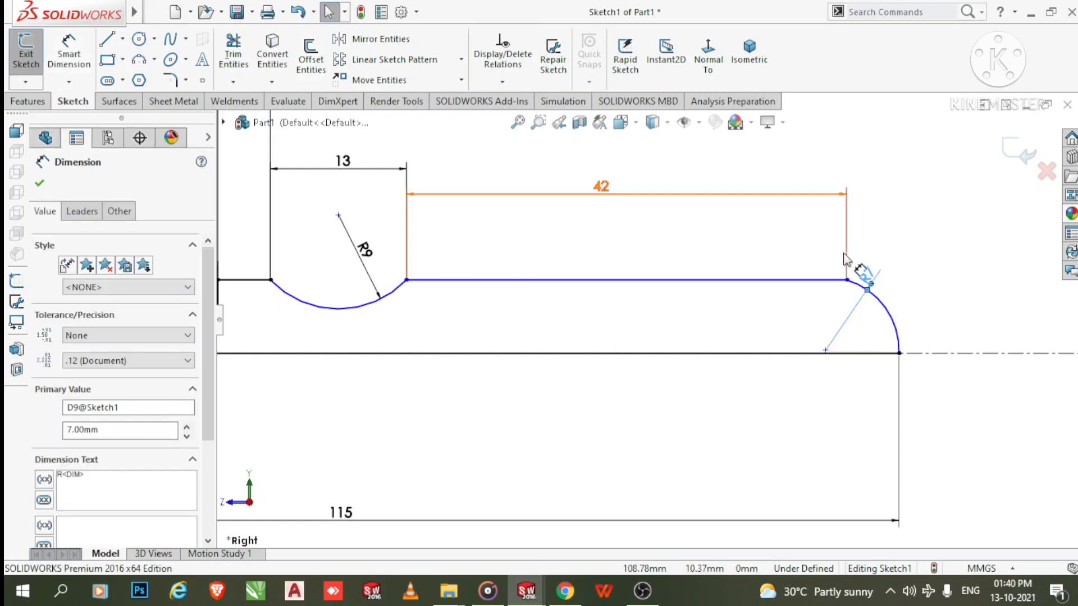
click(848, 280)
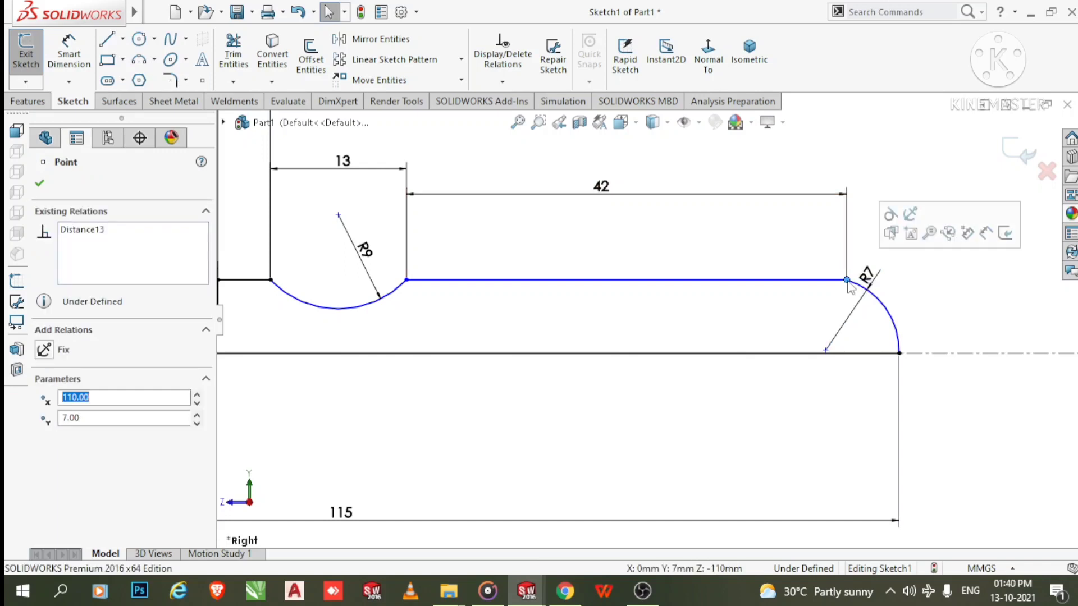
click(891, 232)
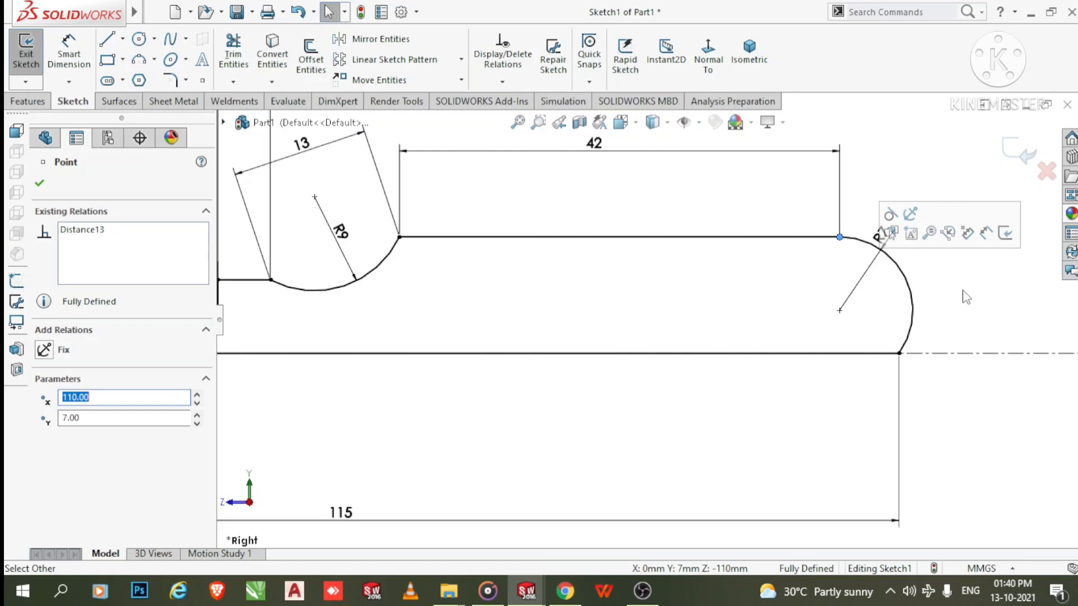
key(ctrl+z)
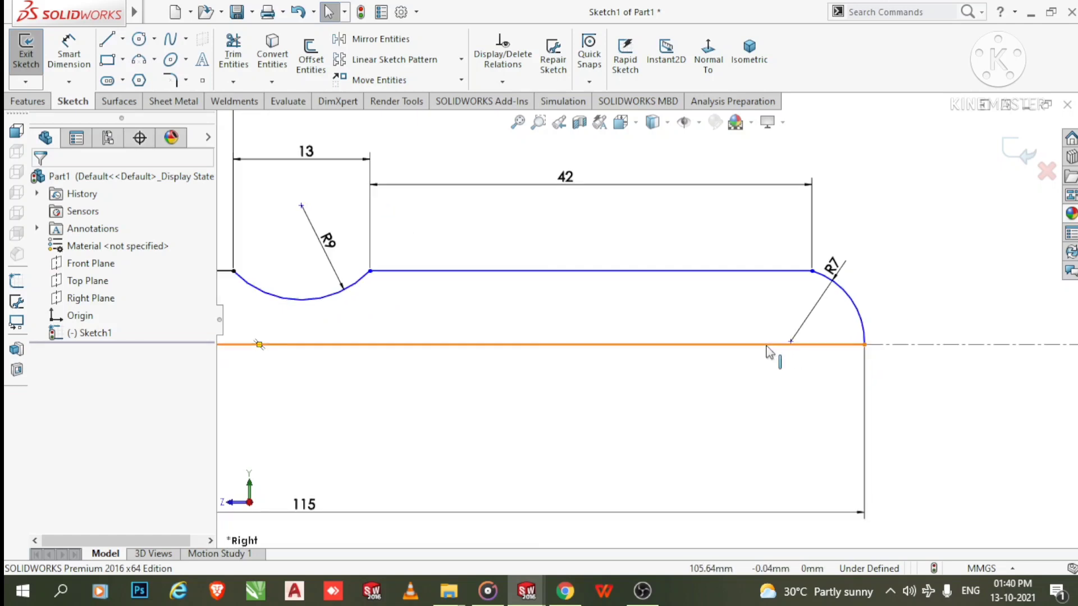
- Add a Coincident relation between the R7 arc's center point and the 115 mm line
click(795, 354)
scroll(794, 359, down, 3)
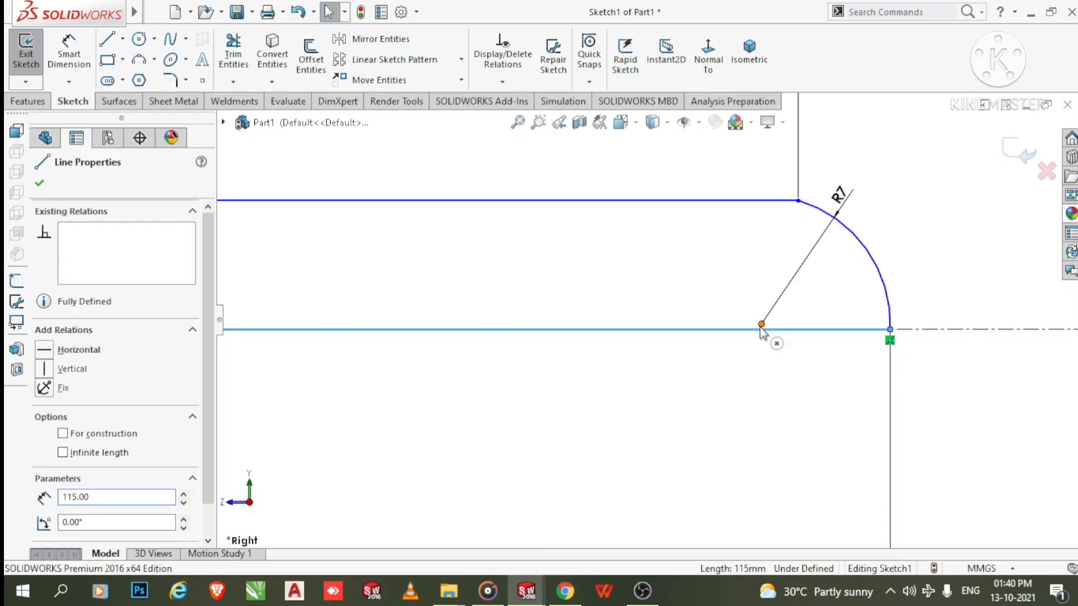
click(775, 378)
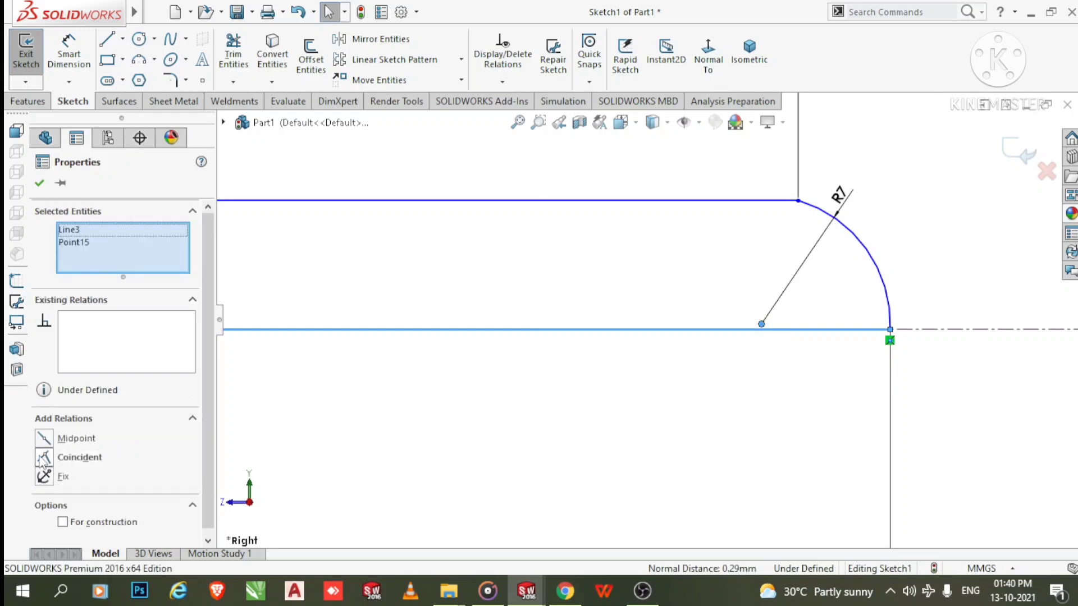
click(44, 458)
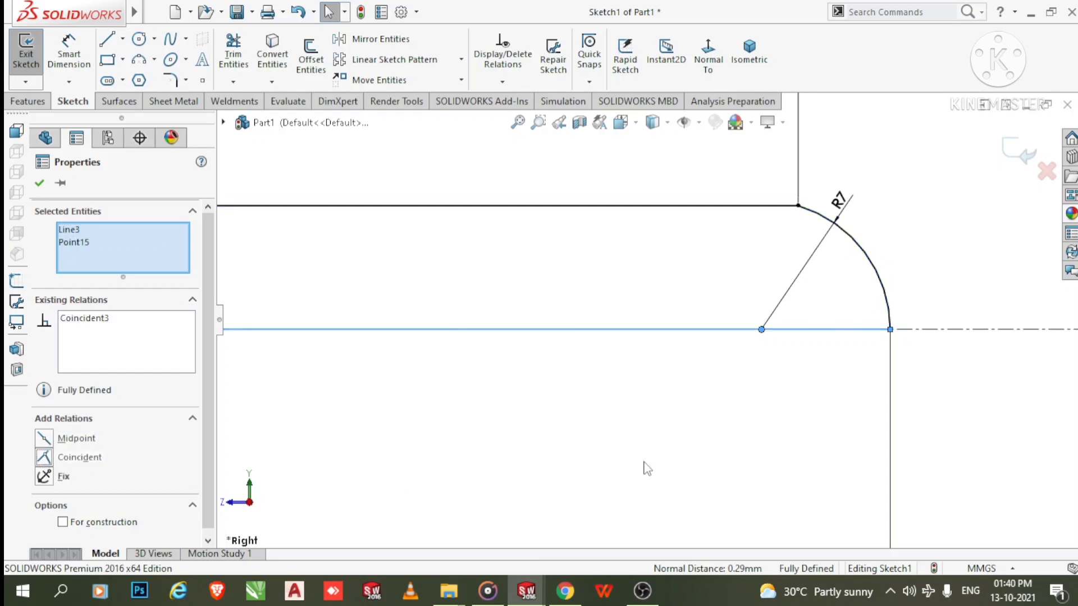
click(963, 227)
- Examine the complete half-profile and its dimensions from the shaft tip to the rounded handle end
scroll(963, 227, up, 3)
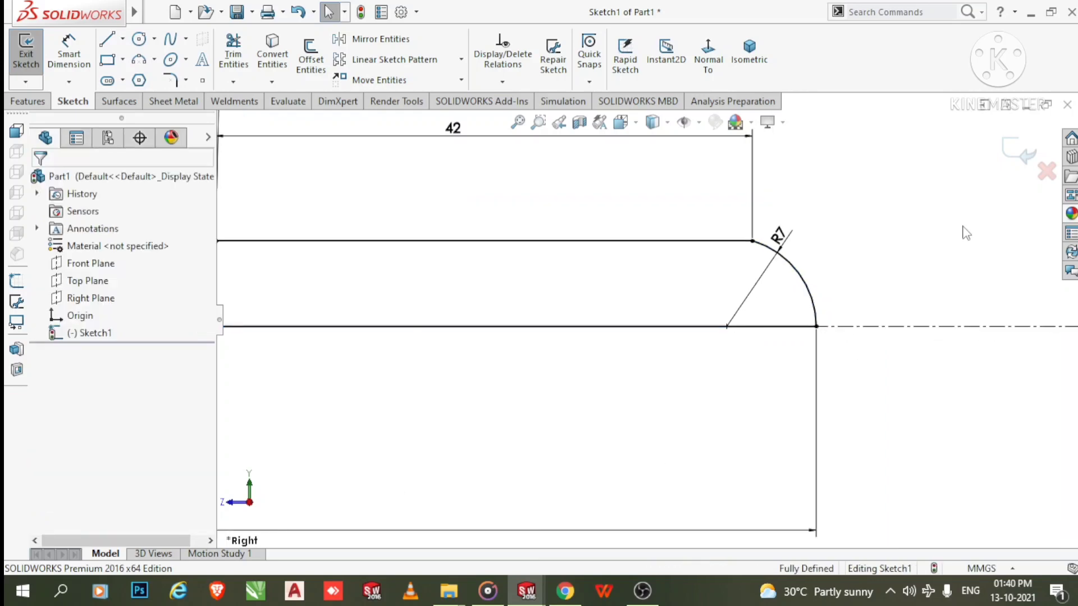
scroll(963, 227, down, 1)
scroll(662, 300, up, 5)
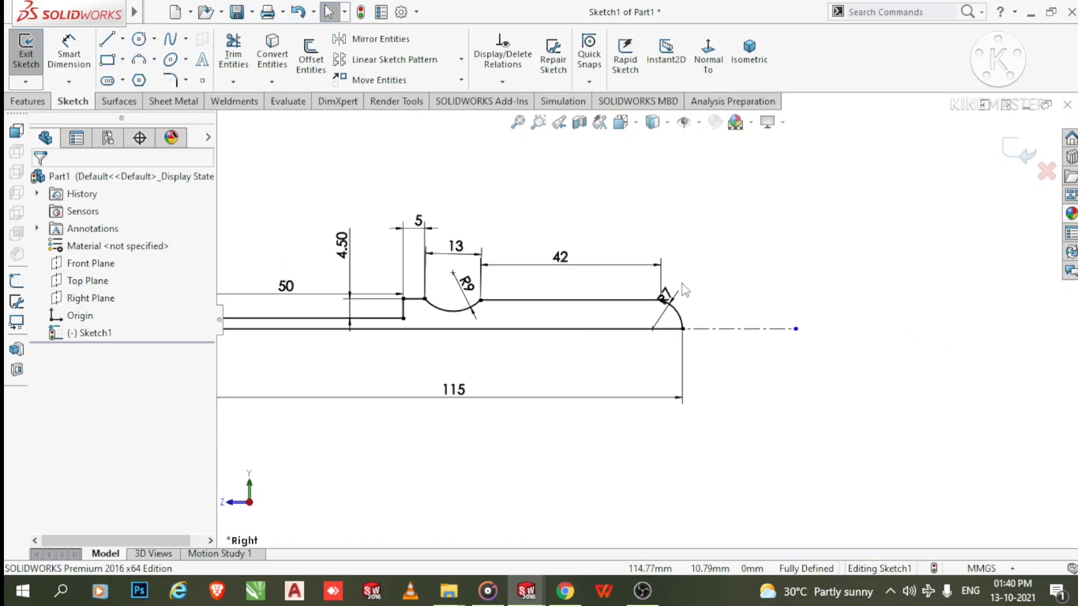
scroll(654, 309, up, 1)
scroll(227, 368, down, 2)
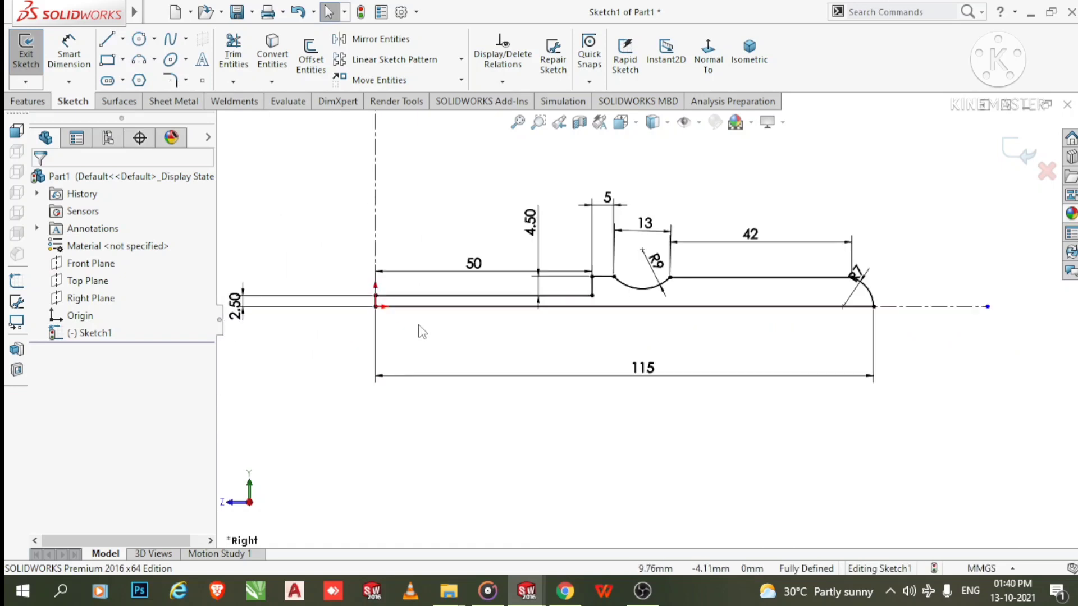
scroll(705, 308, up, 2)
scroll(461, 304, down, 1)
scroll(794, 322, down, 1)
scroll(640, 312, up, 1)
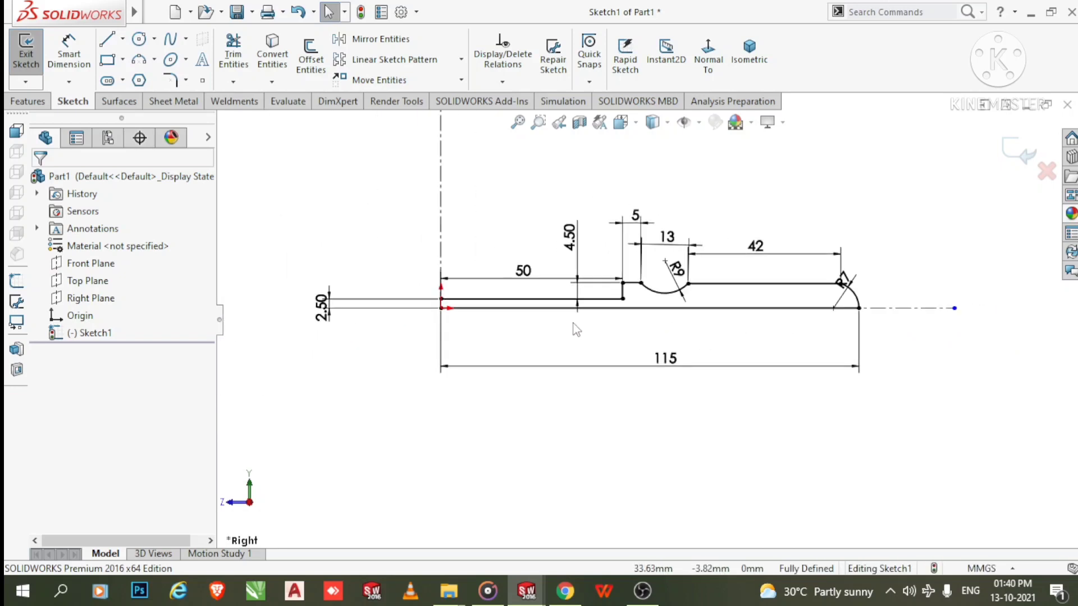
scroll(577, 331, down, 1)
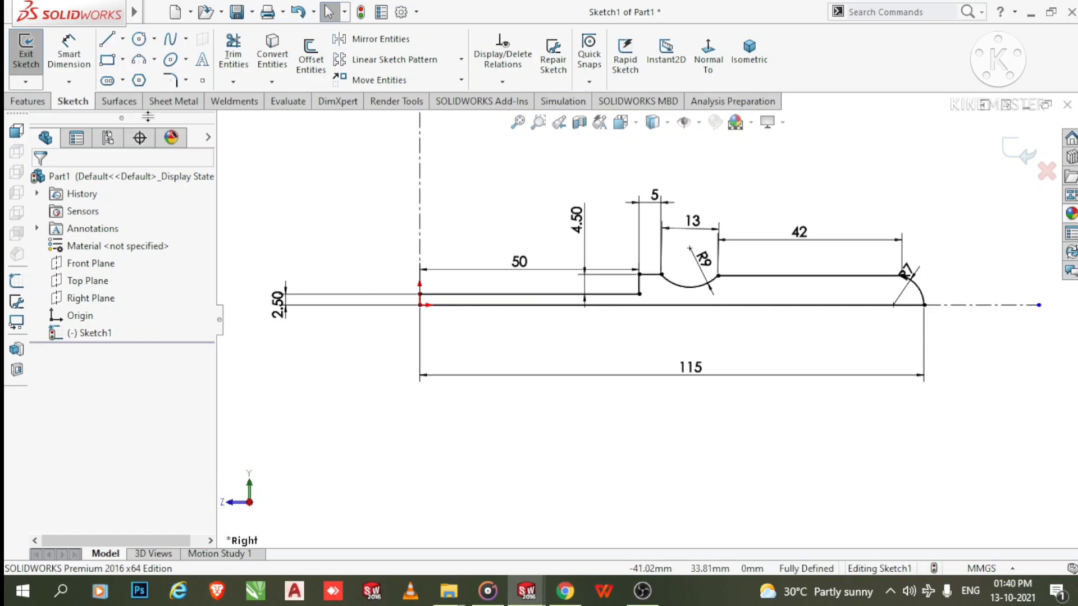
- Revolve the closed half-profile 360 degrees about the 115 mm line to form the screwdriver solid
click(28, 102)
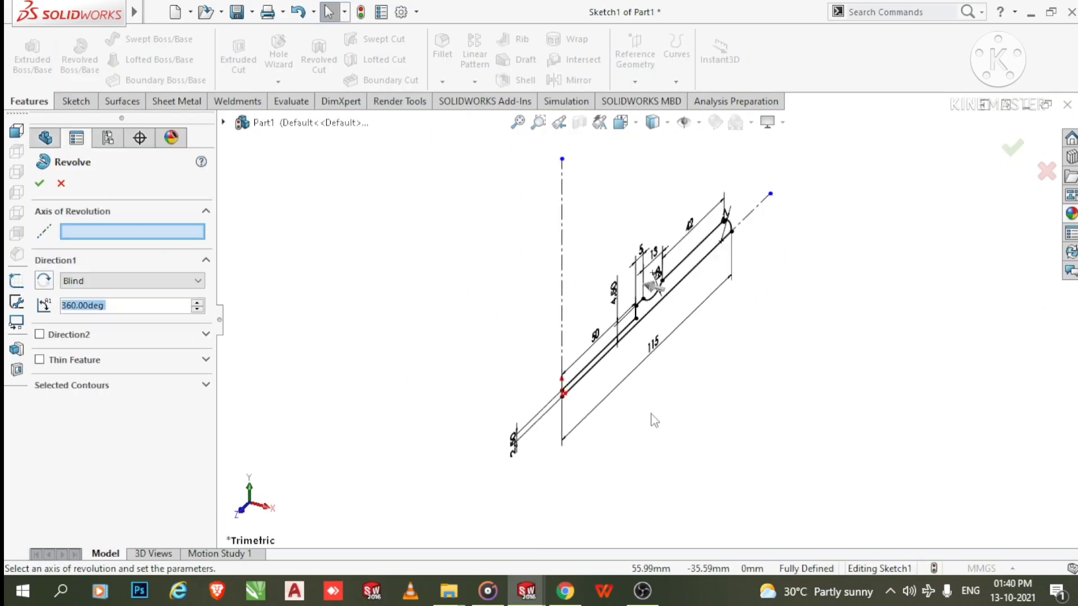
scroll(654, 420, down, 6)
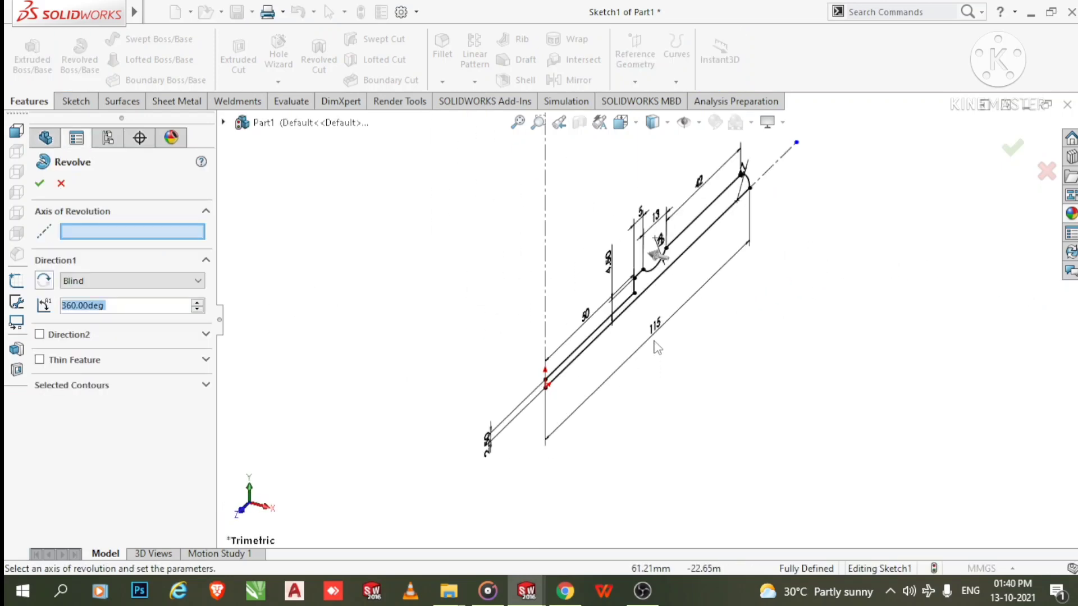
click(708, 225)
scroll(595, 388, up, 2)
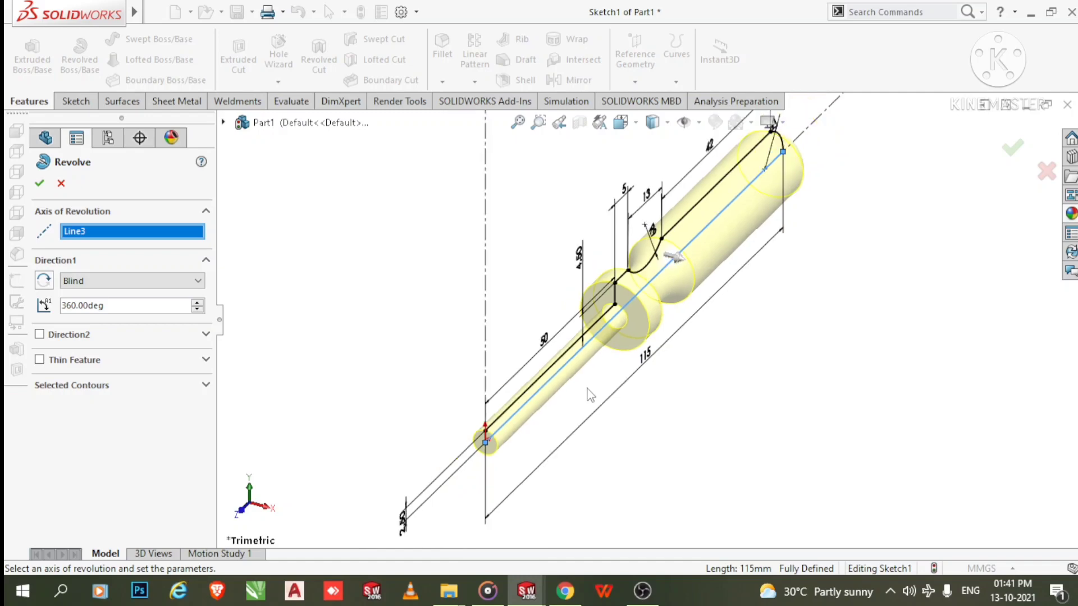
scroll(712, 460, down, 2)
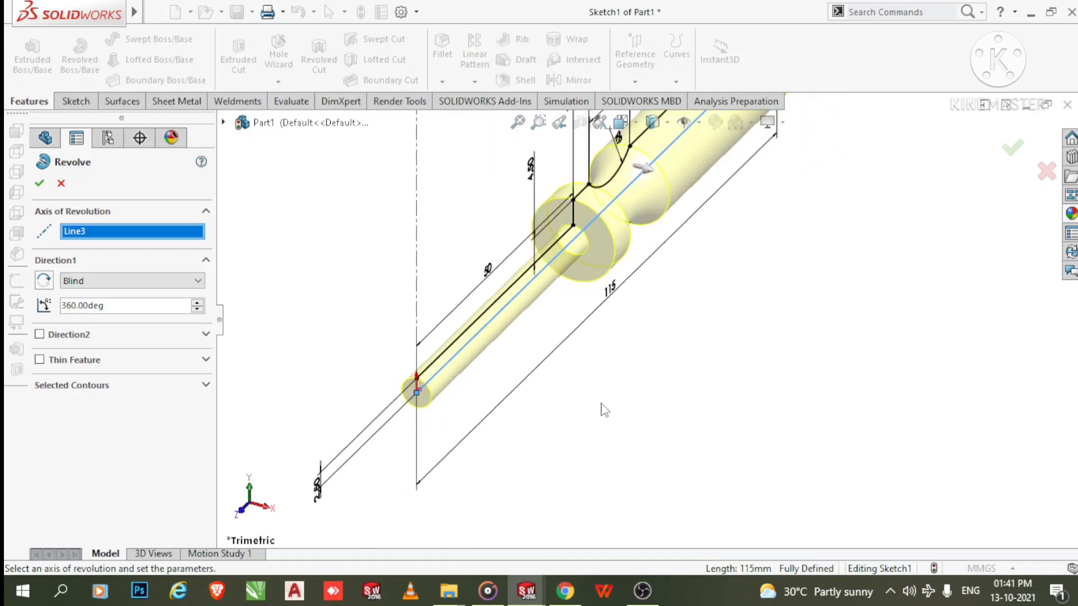
click(39, 184)
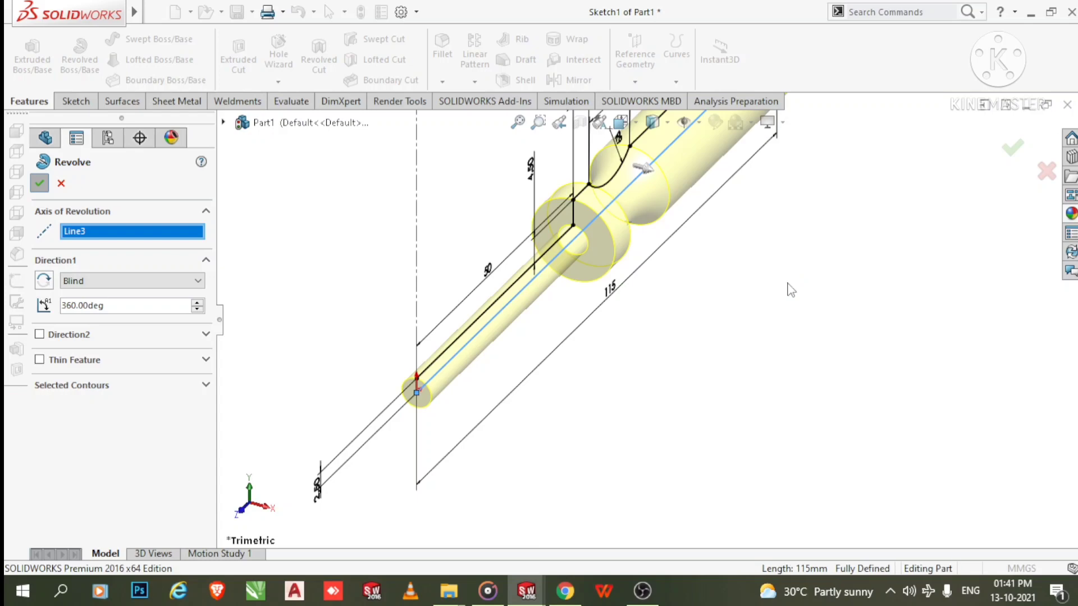
- Create a reference plane offset 10 mm outward from the circular end face of the shaft tip
scroll(770, 299, up, 3)
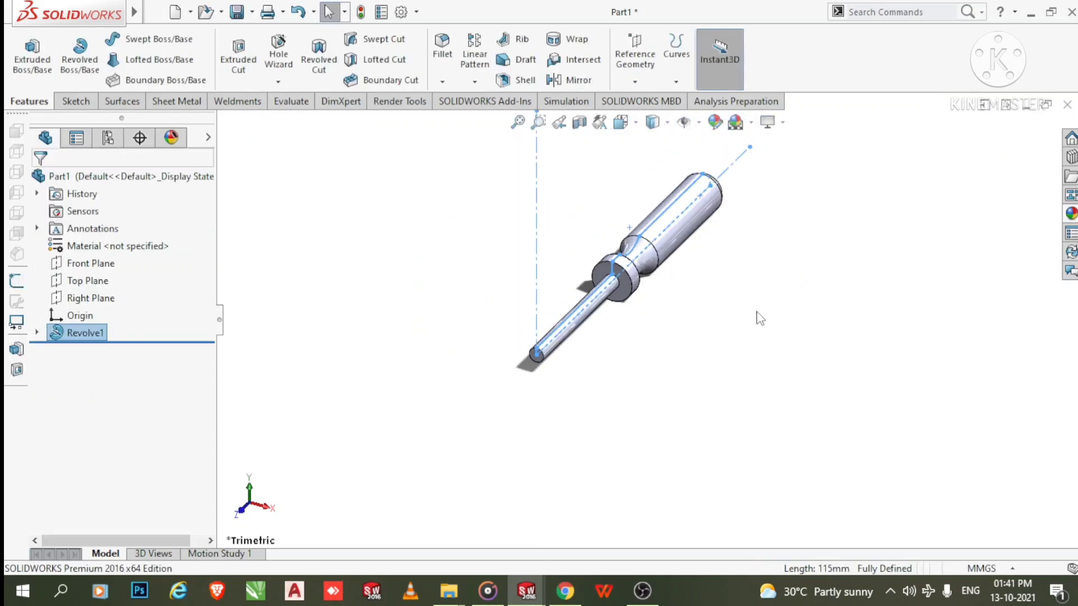
scroll(706, 353, down, 2)
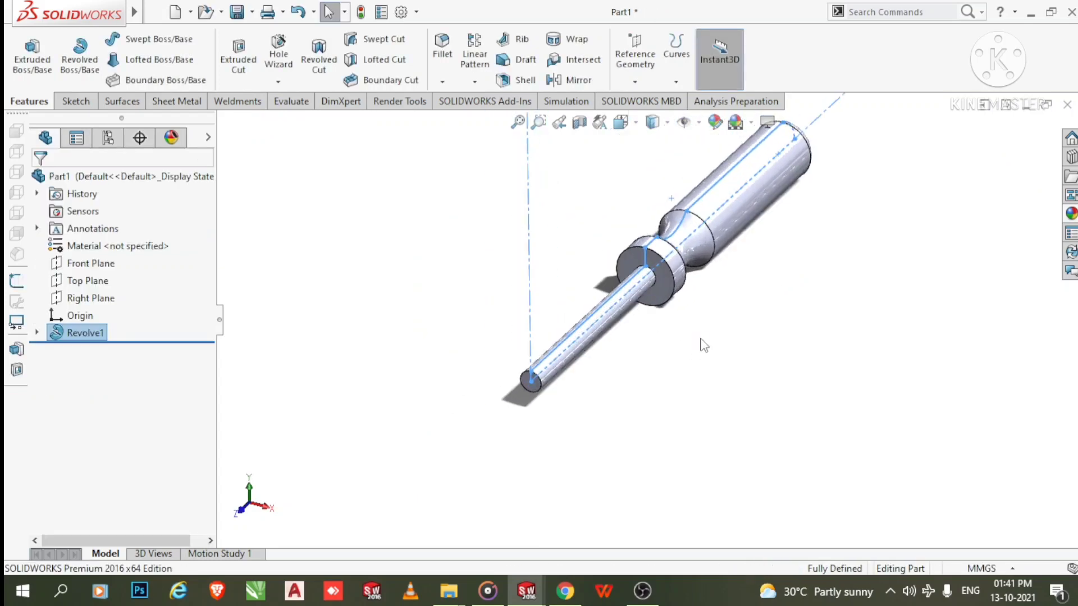
drag(701, 341, 606, 168)
scroll(814, 392, down, 1)
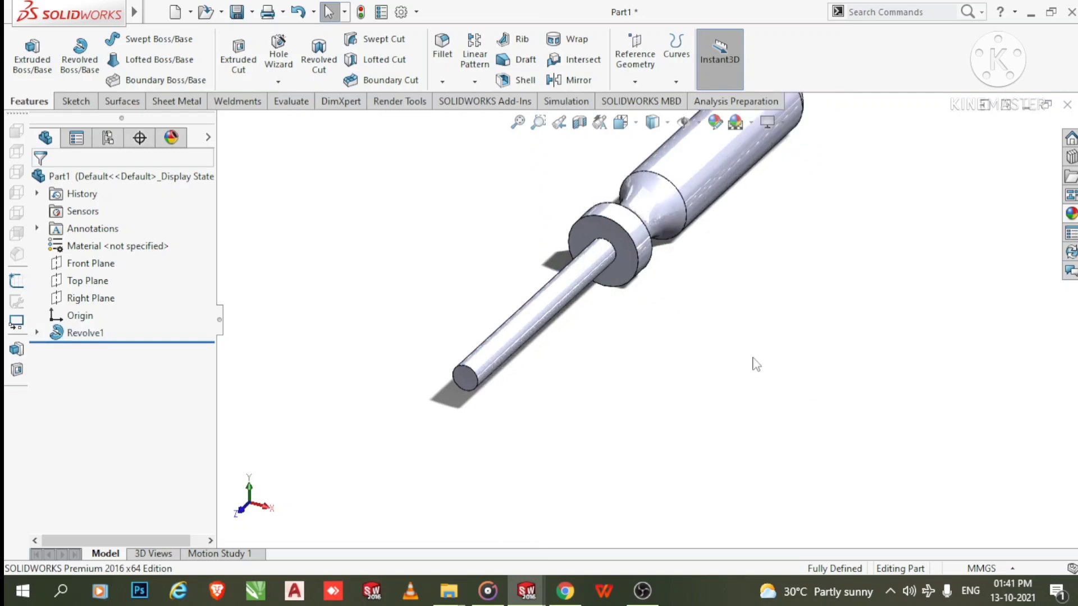
middle_drag(706, 334, 638, 379)
scroll(311, 339, down, 2)
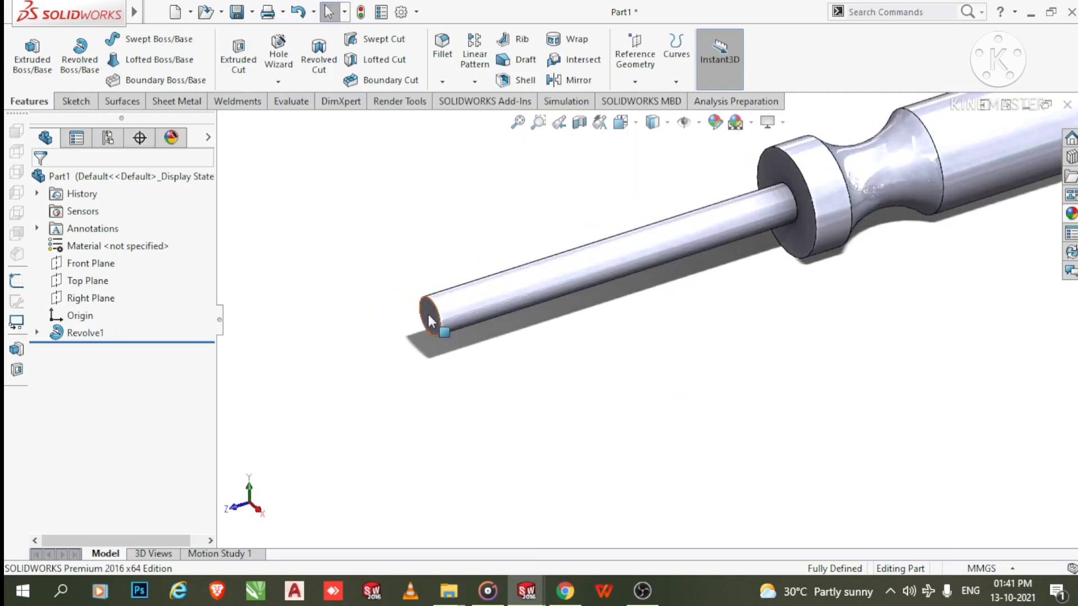
scroll(428, 316, up, 2)
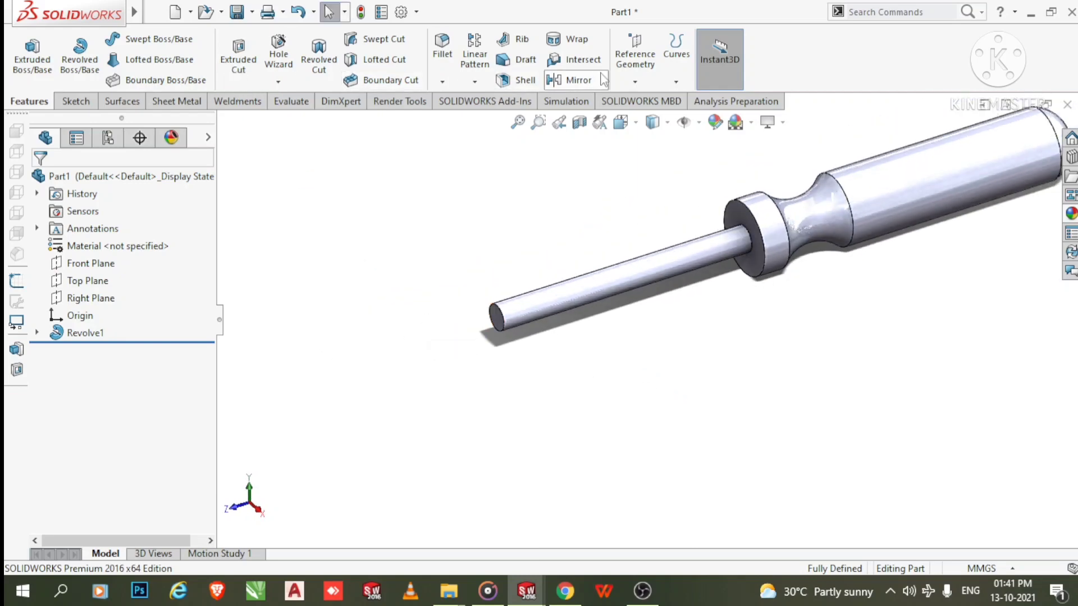
click(639, 68)
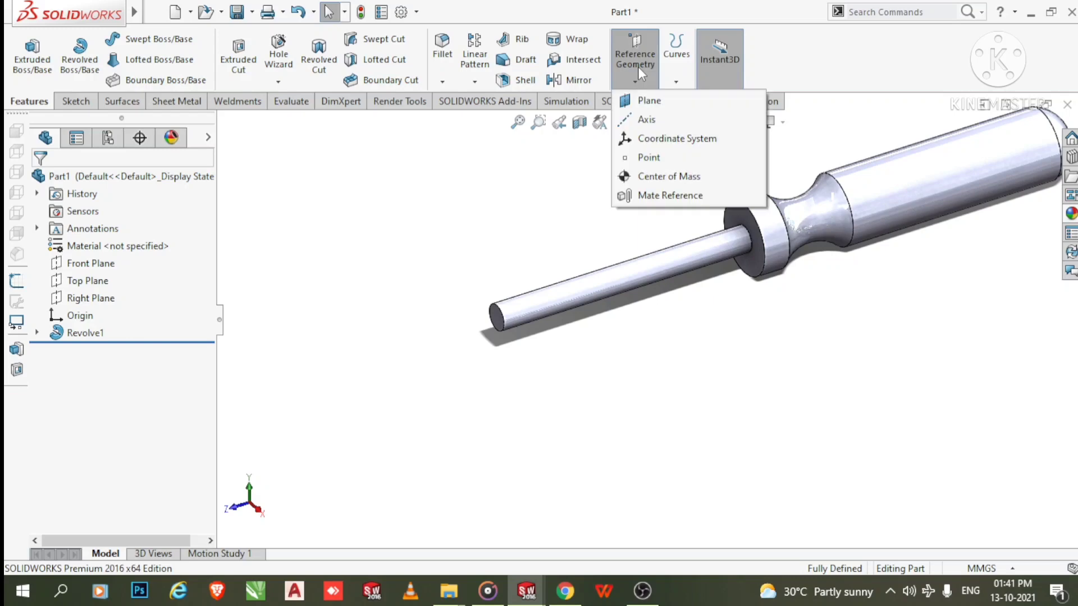
click(643, 101)
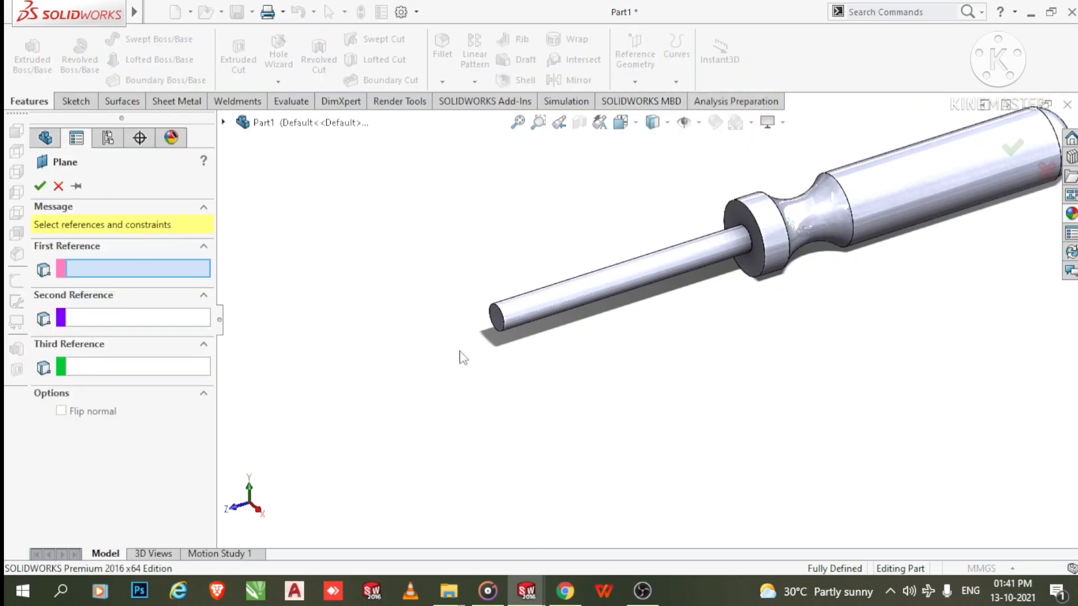
scroll(438, 355, down, 1)
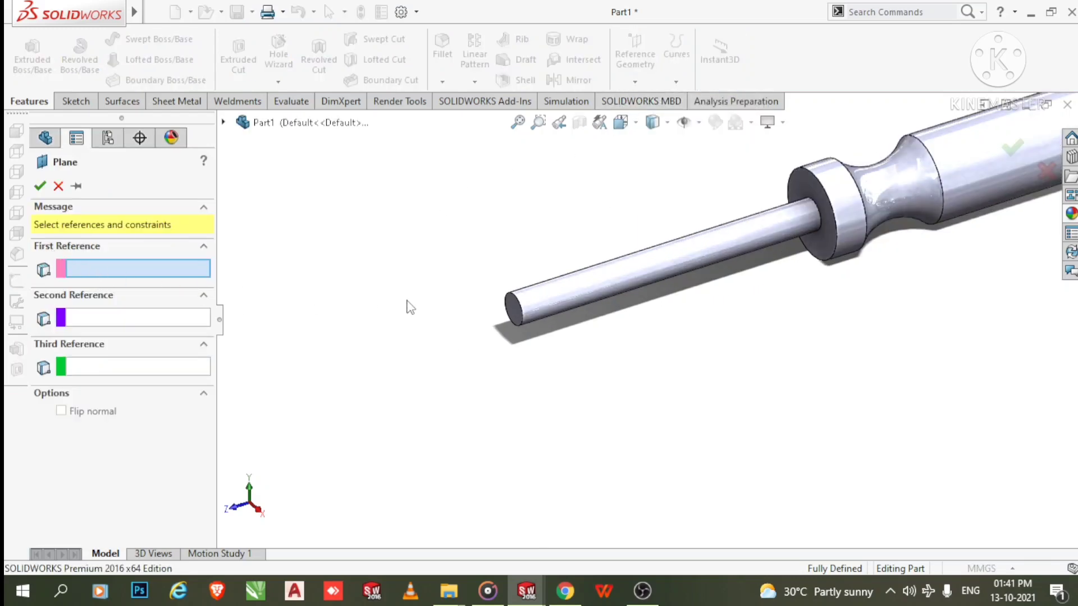
click(518, 319)
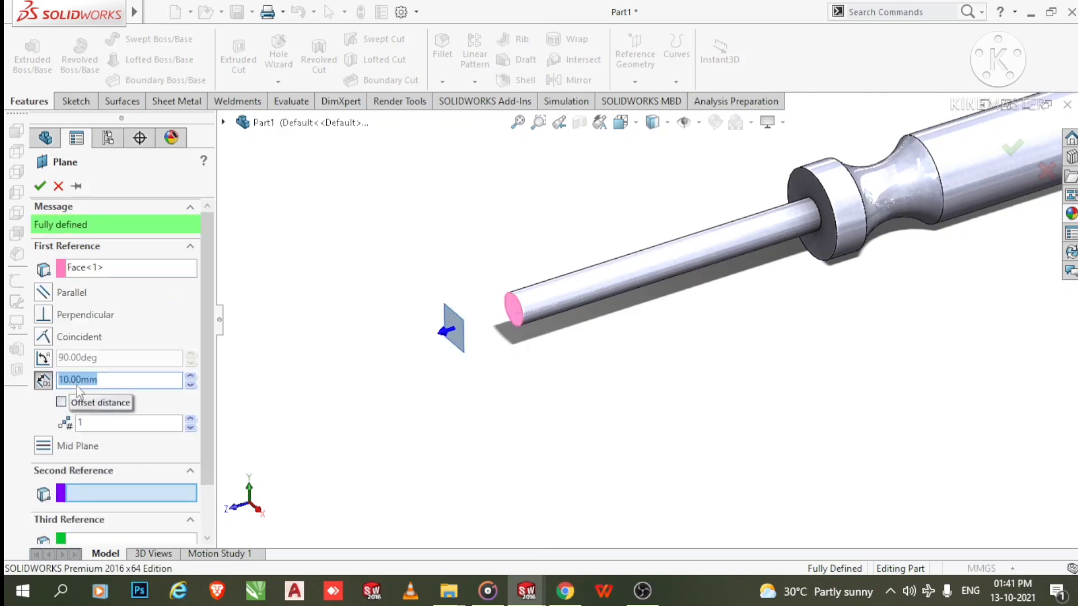
click(45, 190)
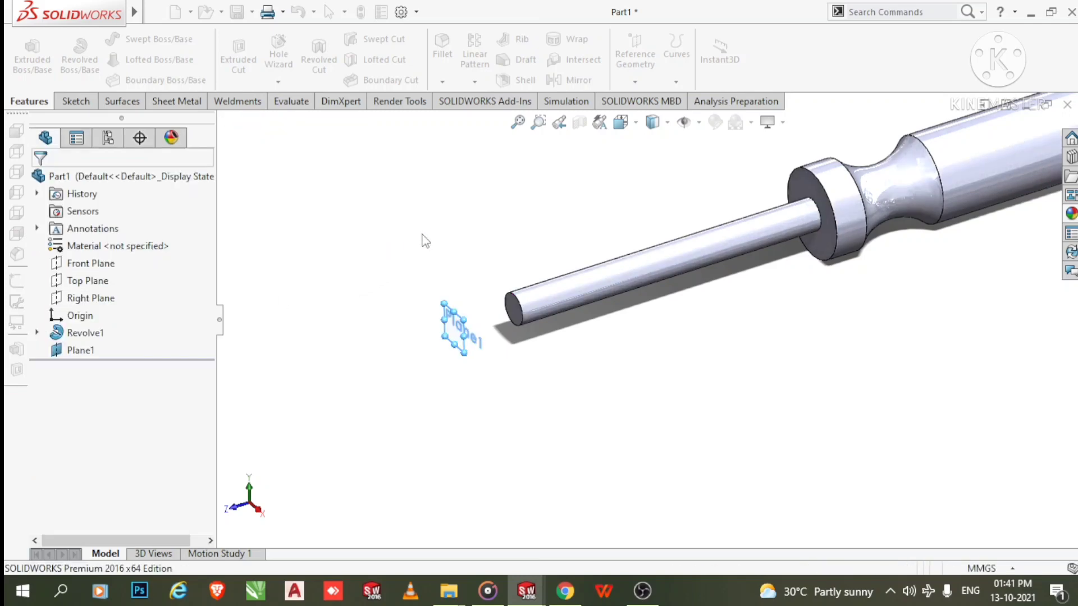
- Create a second reference plane from the shaft's end face, offset farther out than Plane1
click(635, 56)
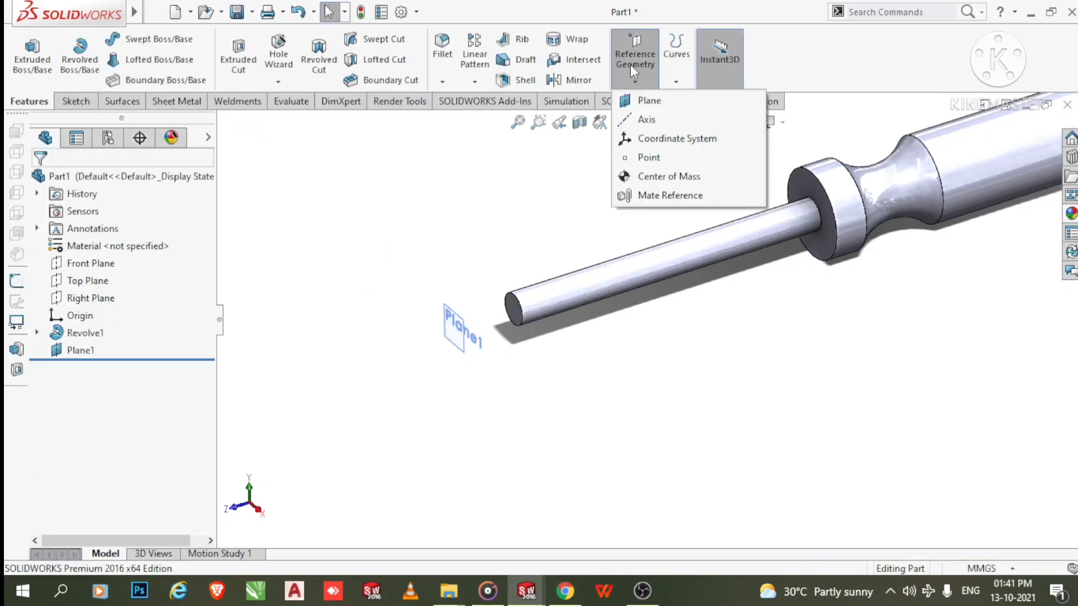
click(640, 104)
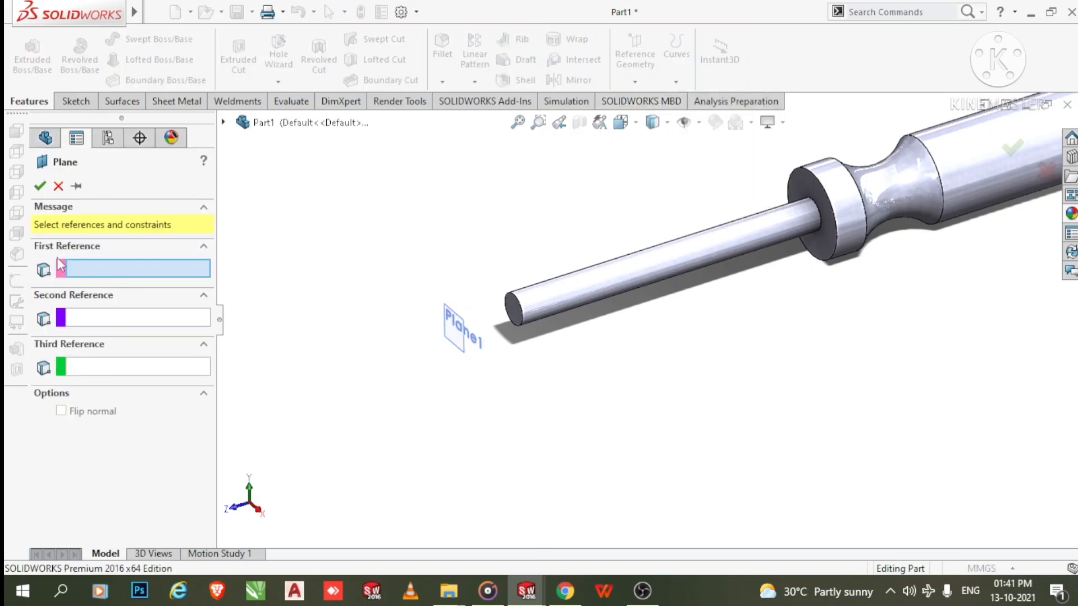
click(514, 312)
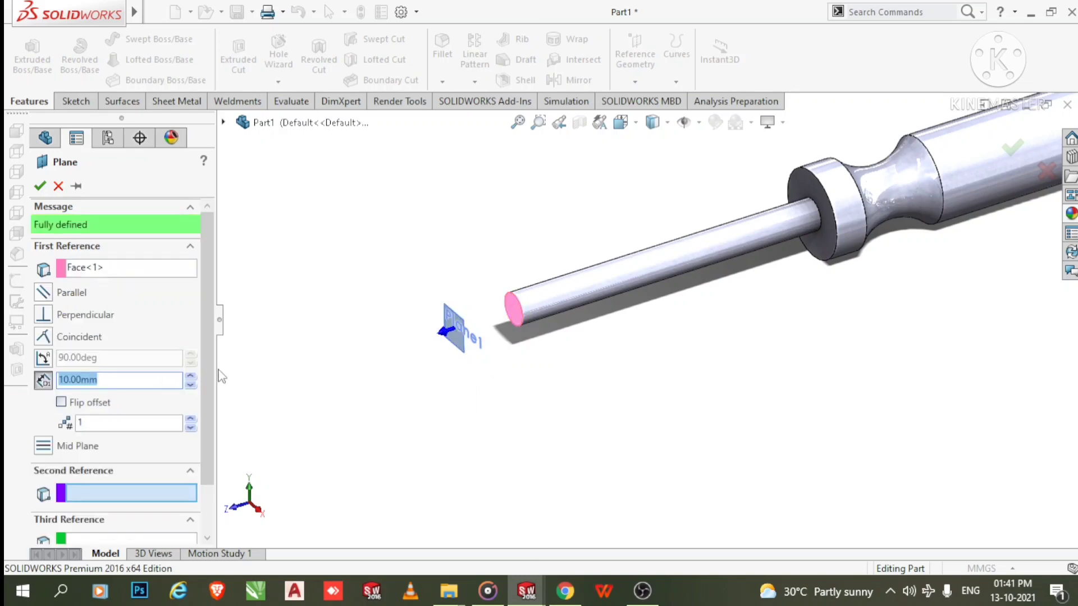
click(191, 377)
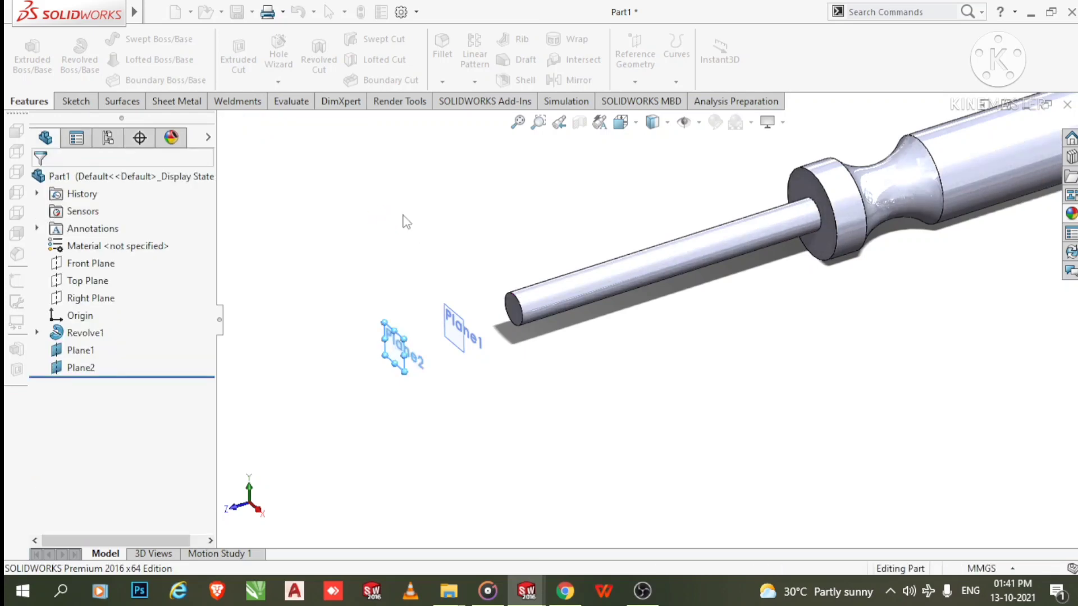
- Start a new sketch on Plane1 and orient the view normal to it
scroll(402, 220, down, 2)
scroll(548, 324, up, 1)
scroll(690, 453, up, 3)
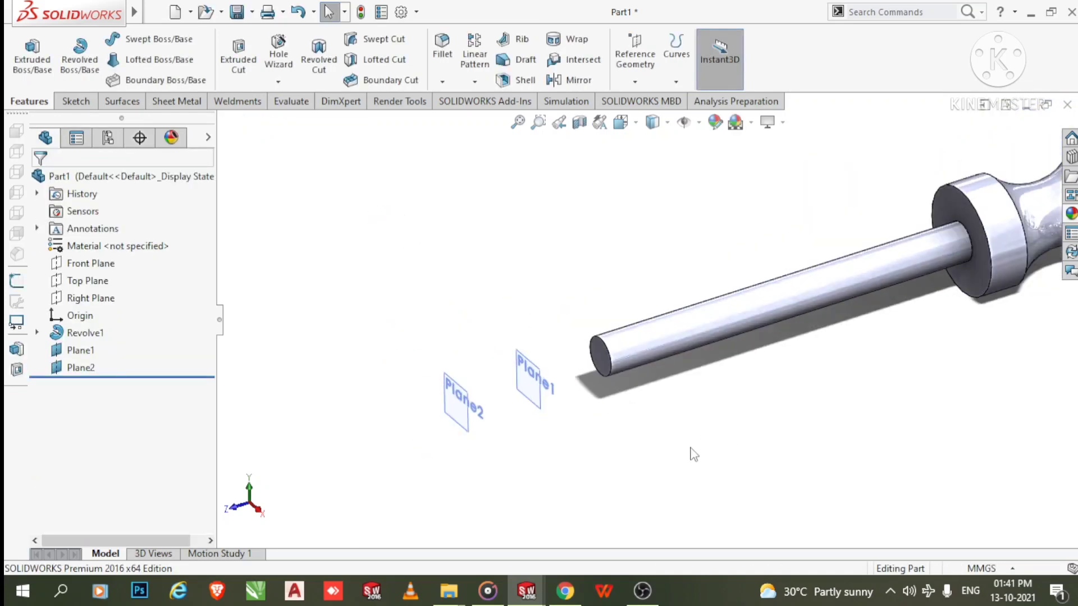
scroll(622, 401, down, 2)
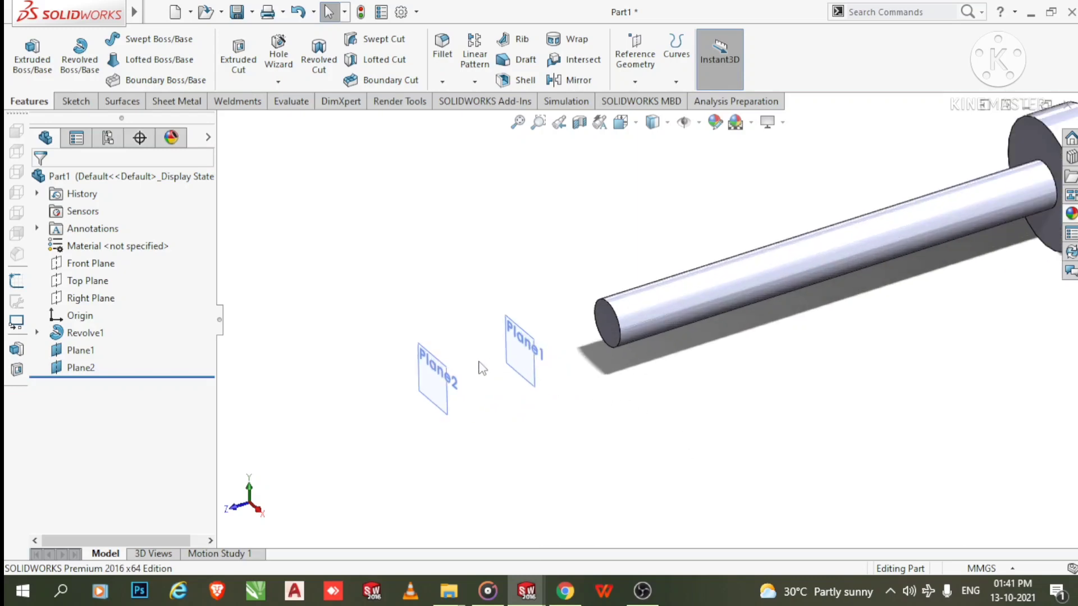
right_click(521, 355)
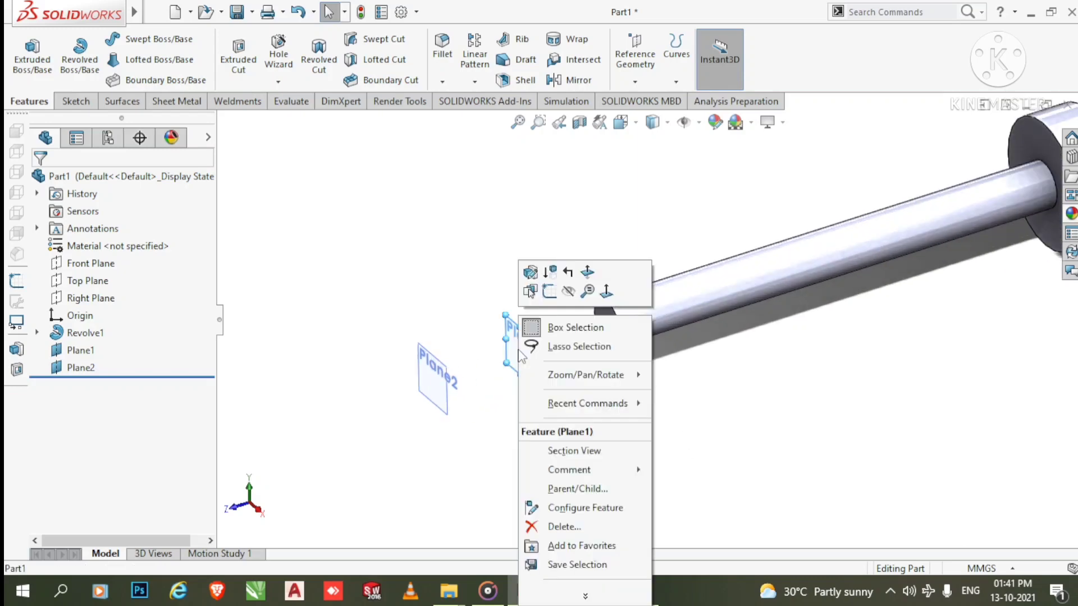
click(530, 292)
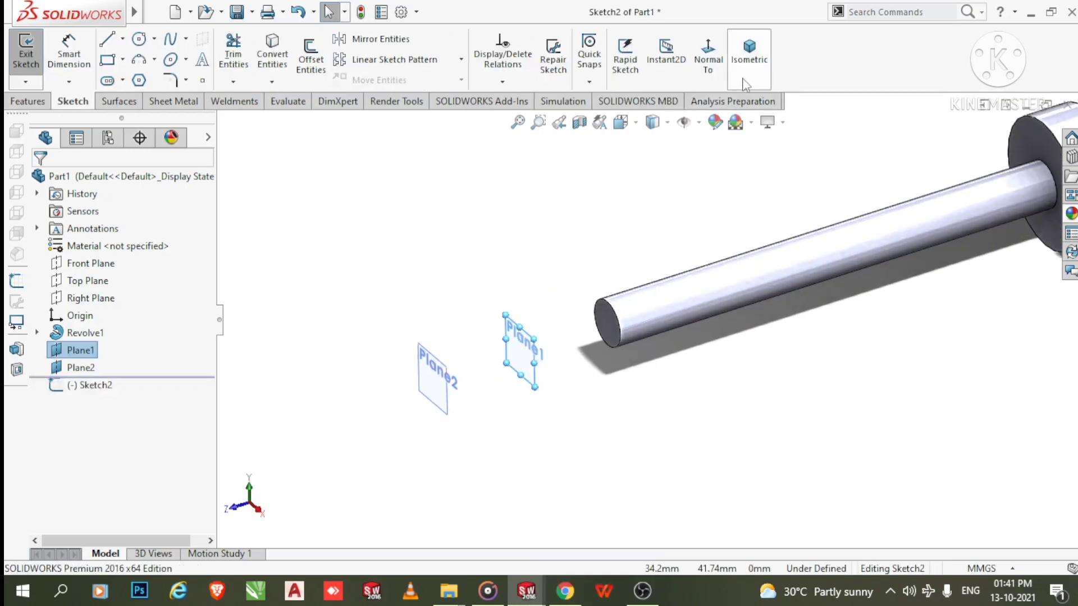
click(709, 60)
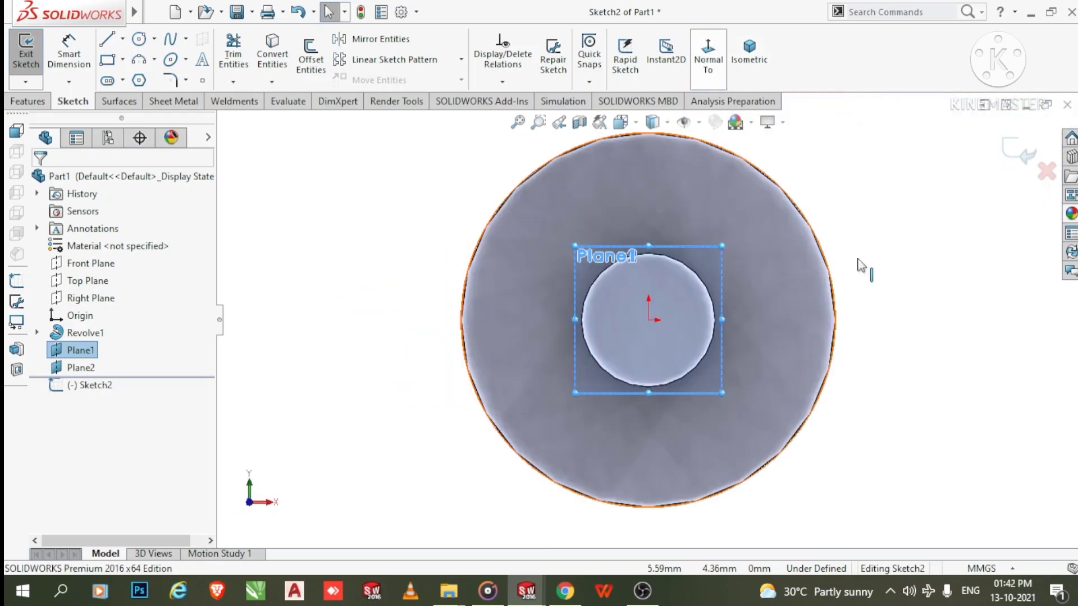
- Draw a center rectangle from the origin, about 10.5 mm wide and 3.5 mm high
click(122, 59)
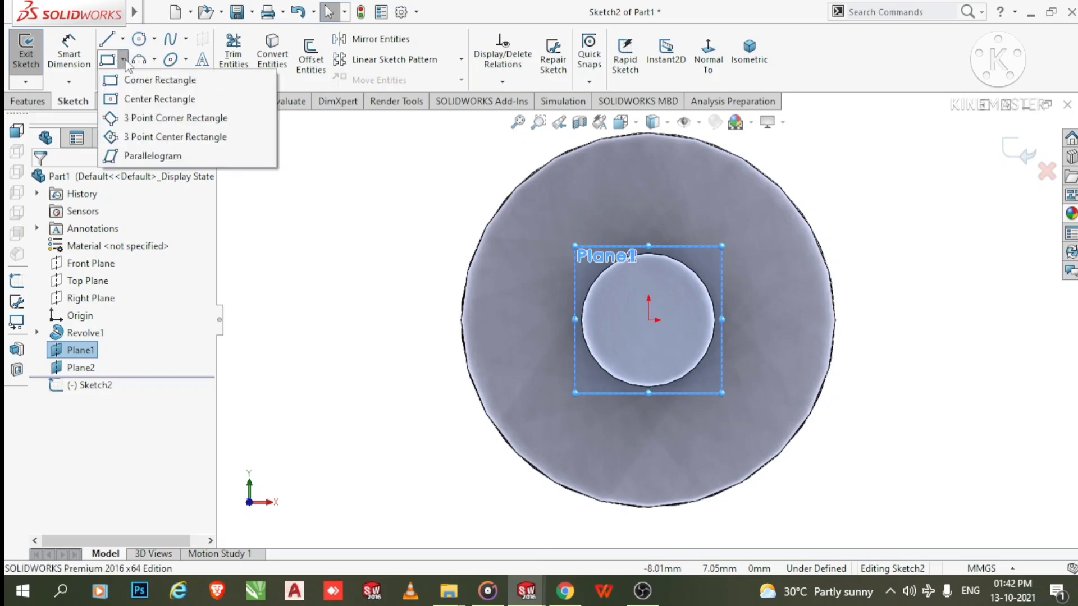
click(138, 107)
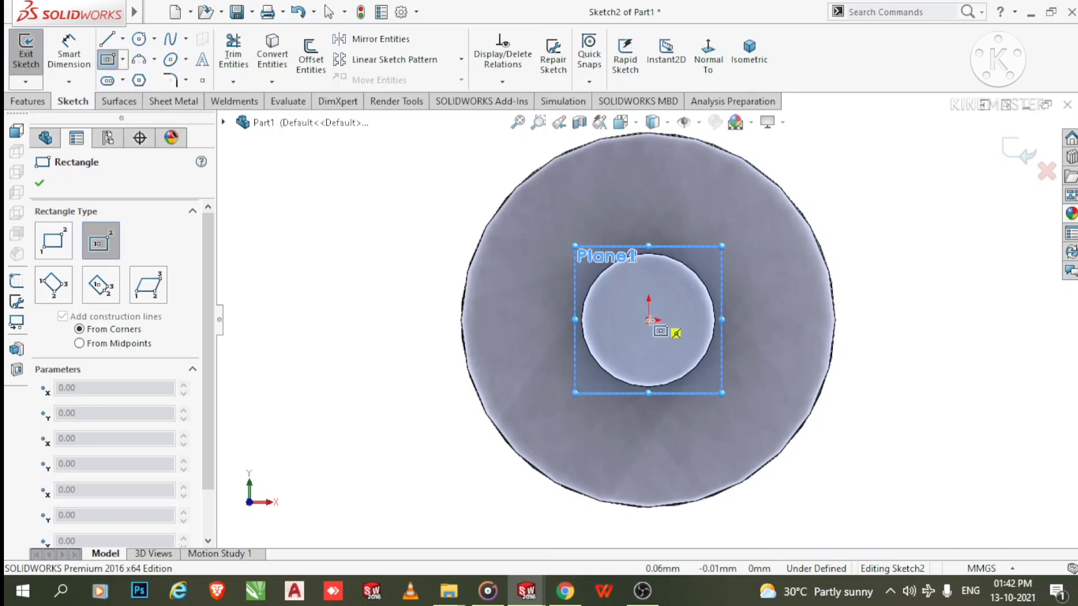
click(650, 320)
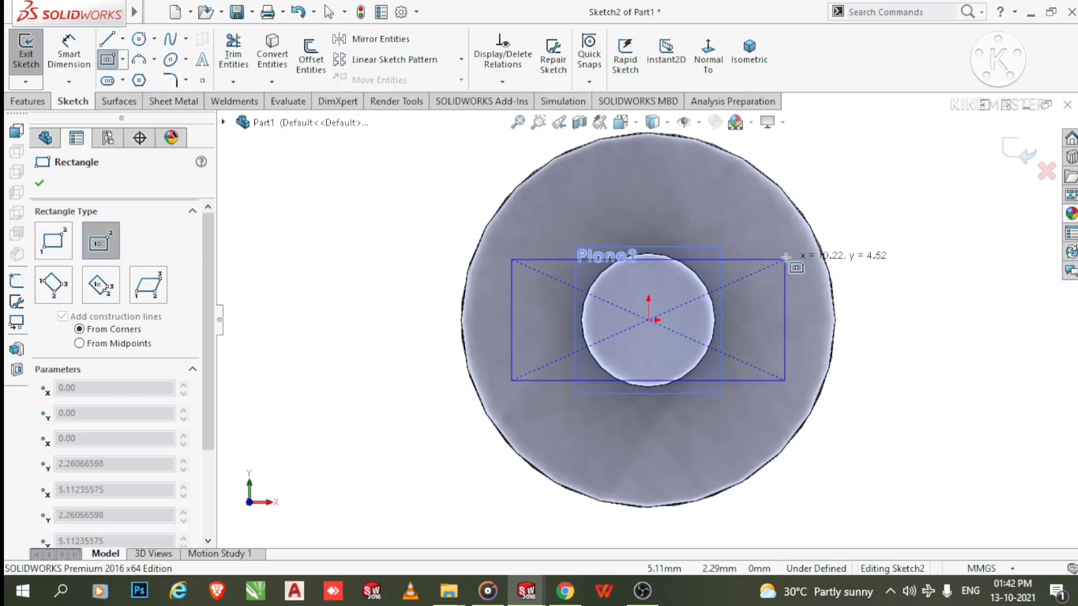
click(788, 274)
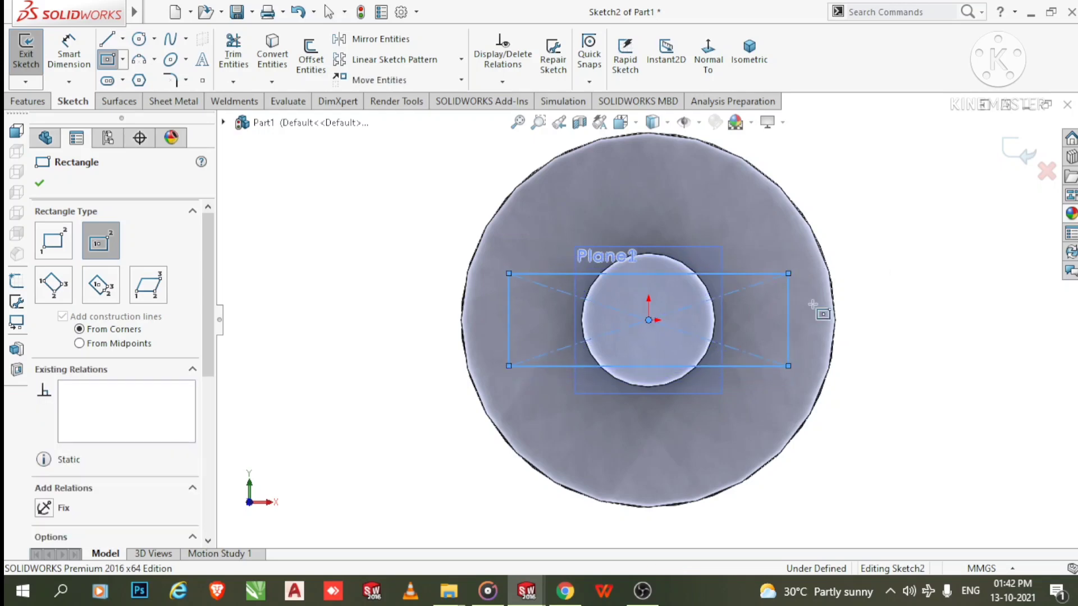
key(Escape)
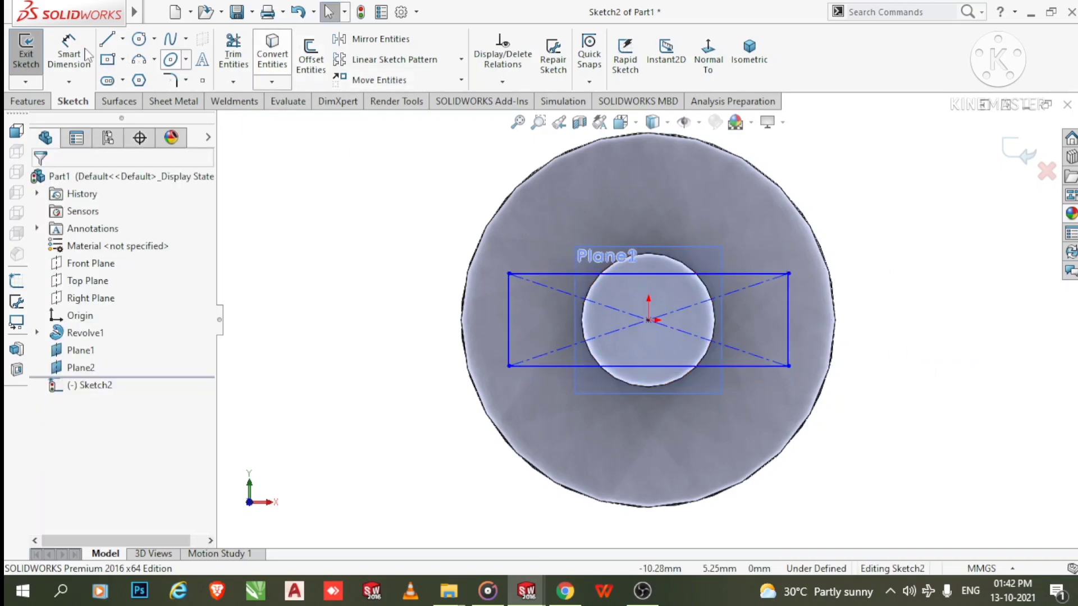
- Dimension the rectangle's horizontal edge and set its width to 6.80 mm
click(70, 52)
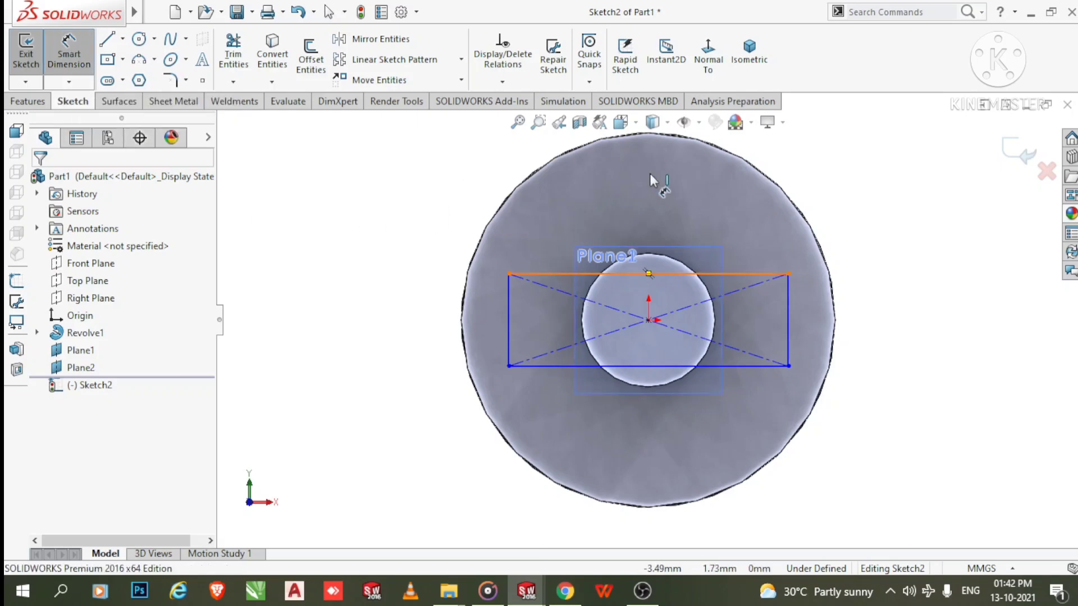
click(645, 274)
click(648, 190)
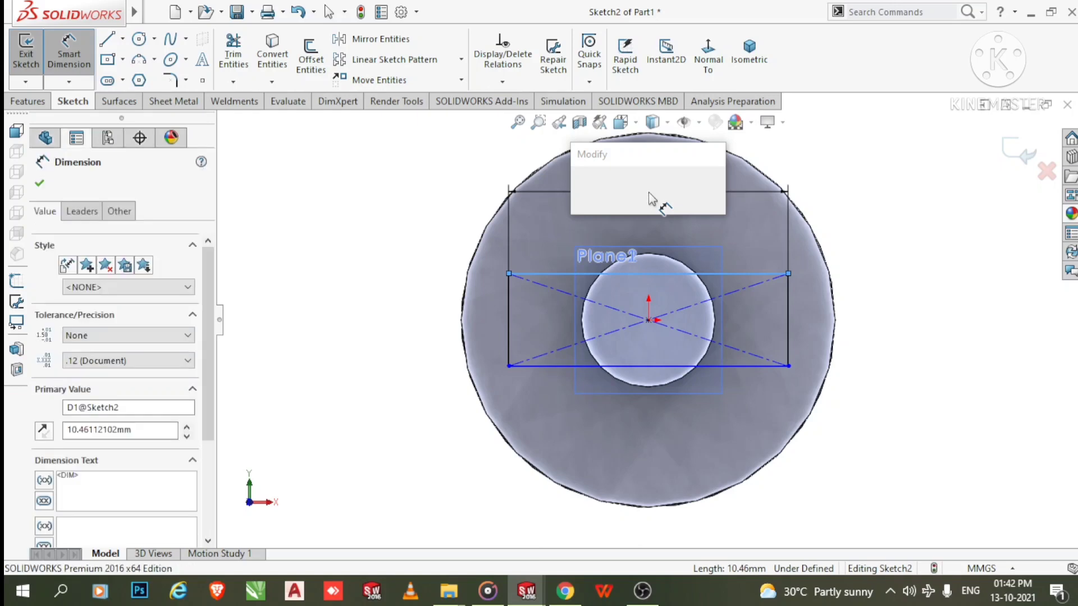
text(6.80)
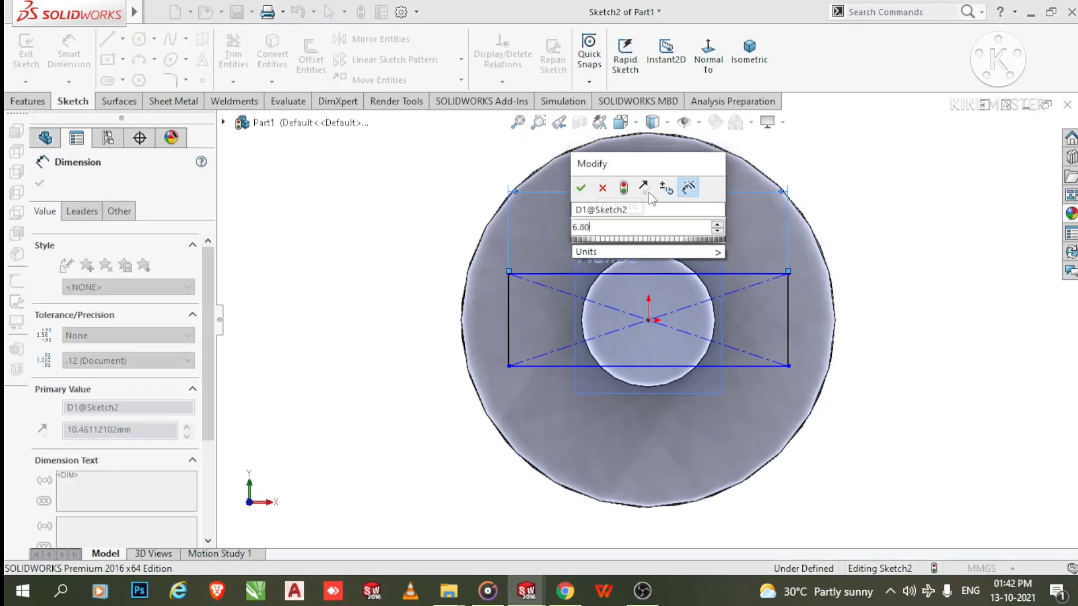
key(Return)
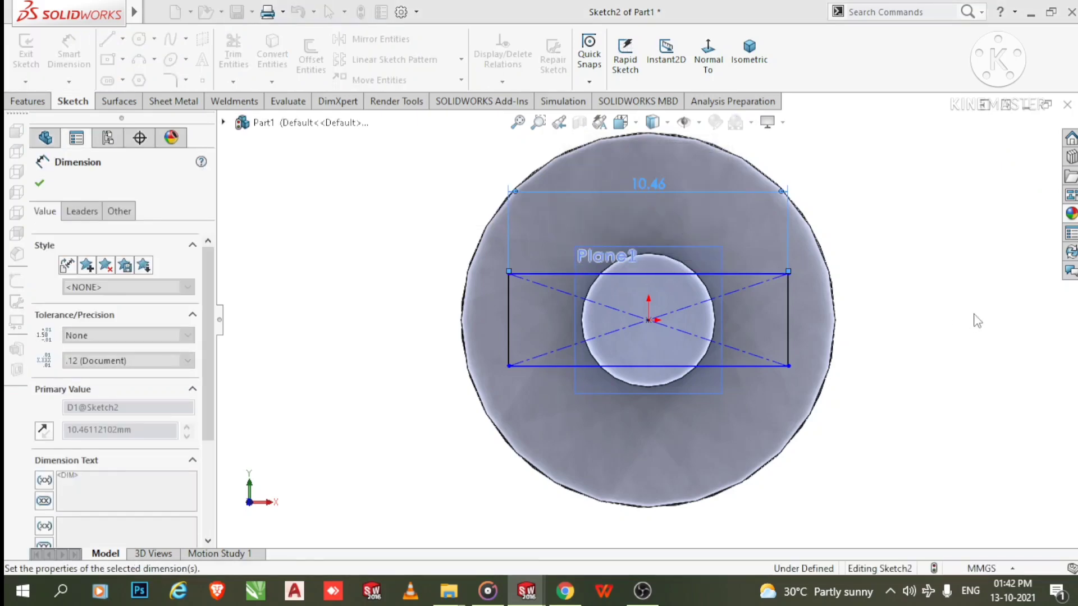
key(Escape)
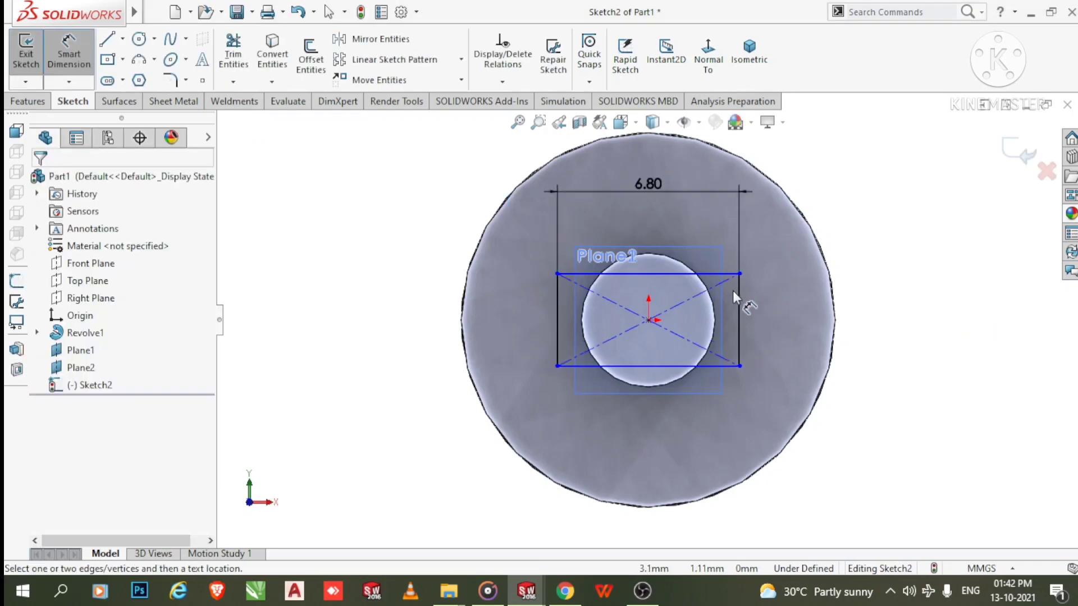
- Dimension the rectangle's vertical edge, set its height to 2.80 mm, and close the sketch on Plane1
click(740, 291)
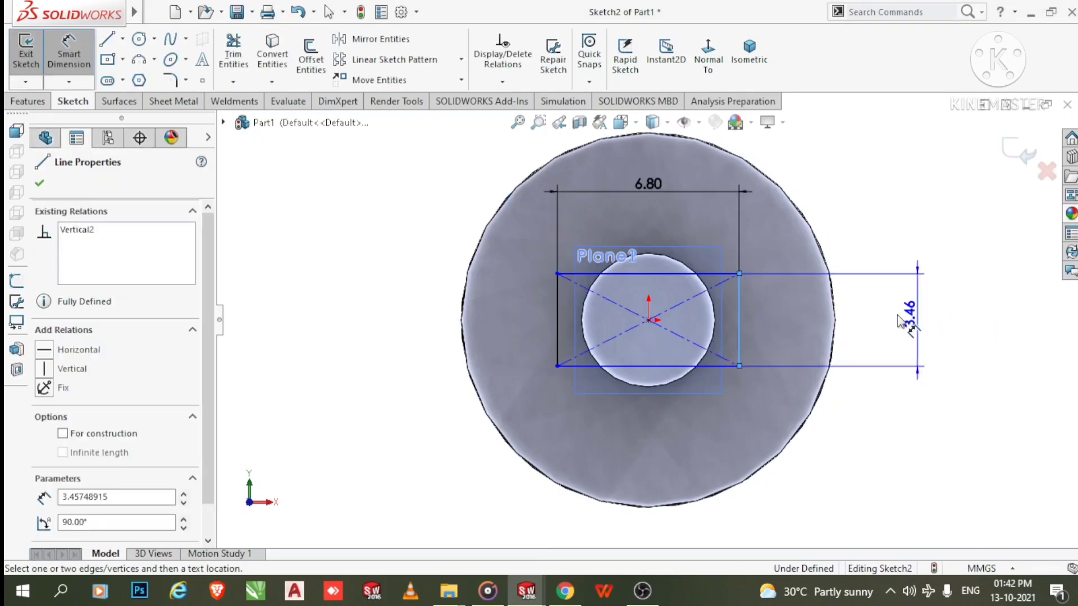
click(900, 322)
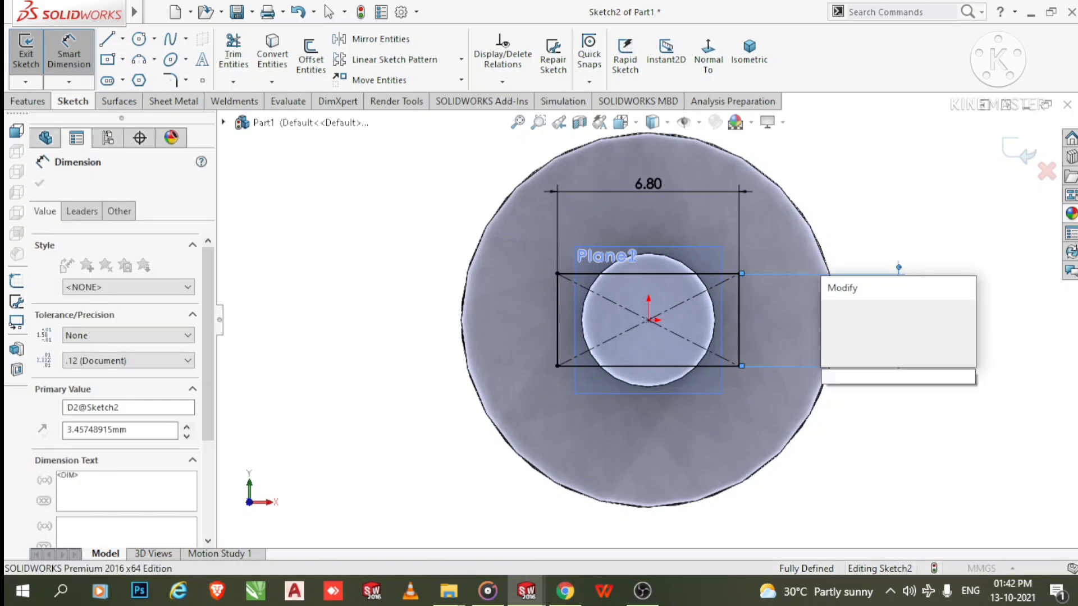
text(2.8)
key(Escape)
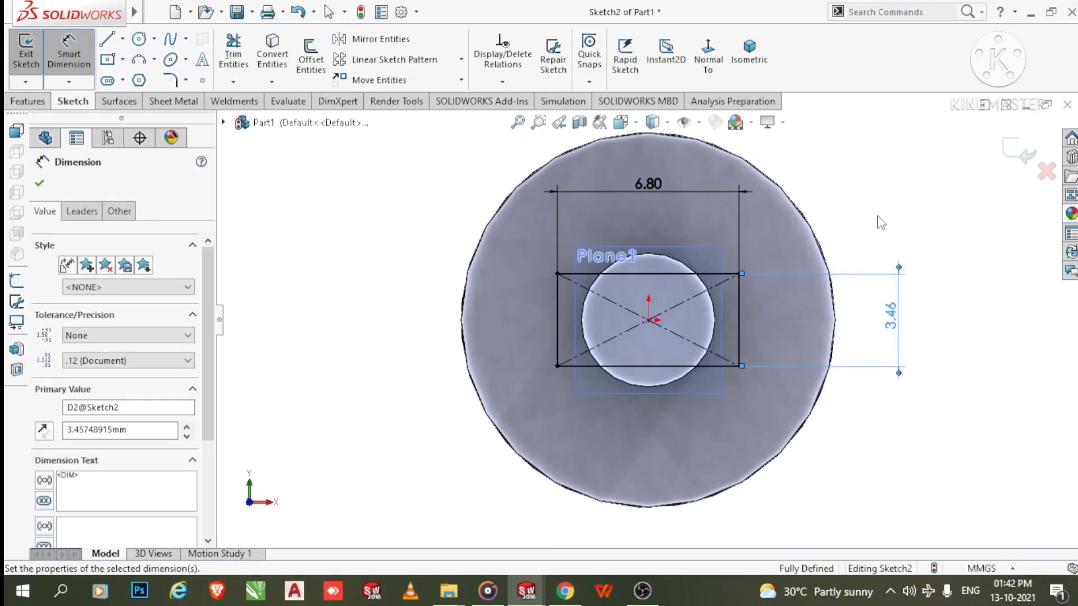
scroll(877, 219, up, 2)
click(940, 211)
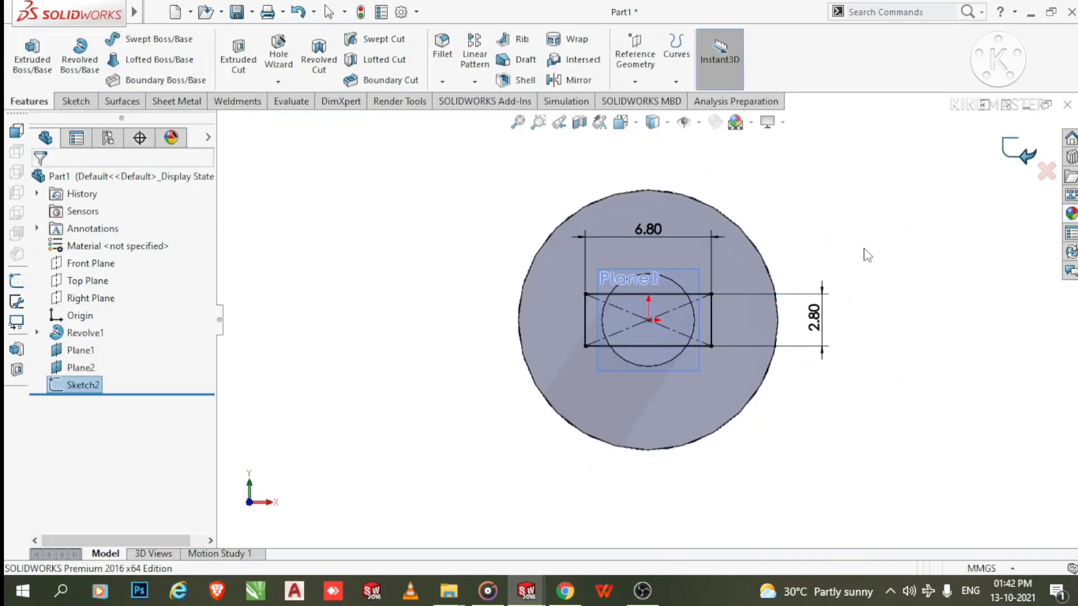
- Start a new sketch on Plane2, the outer reference plane, viewed normal to it
middle_drag(809, 250, 858, 295)
scroll(863, 311, up, 4)
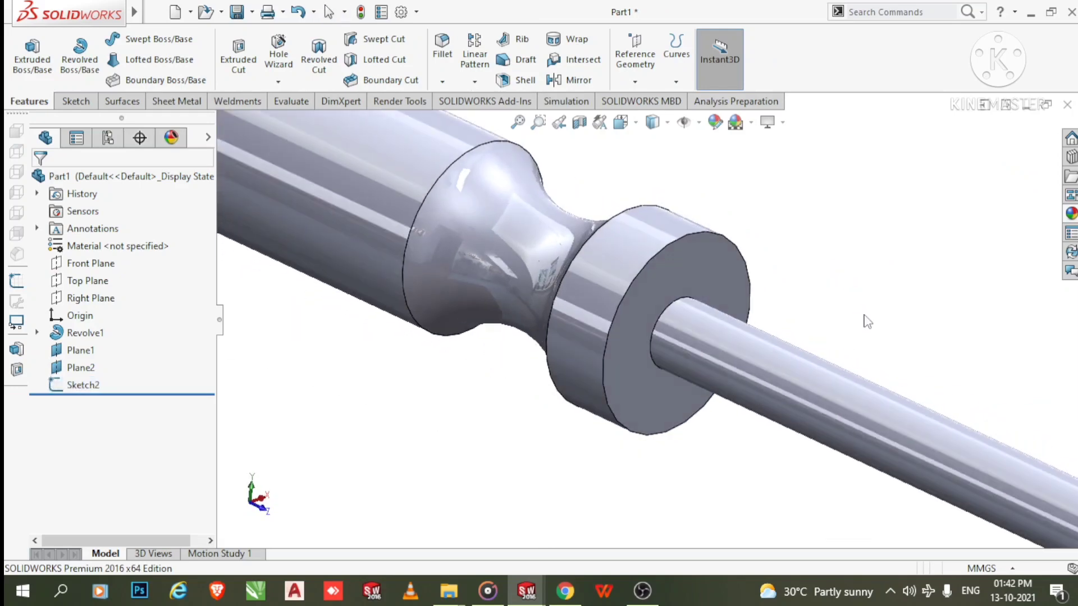
scroll(957, 470, down, 1)
scroll(961, 472, down, 1)
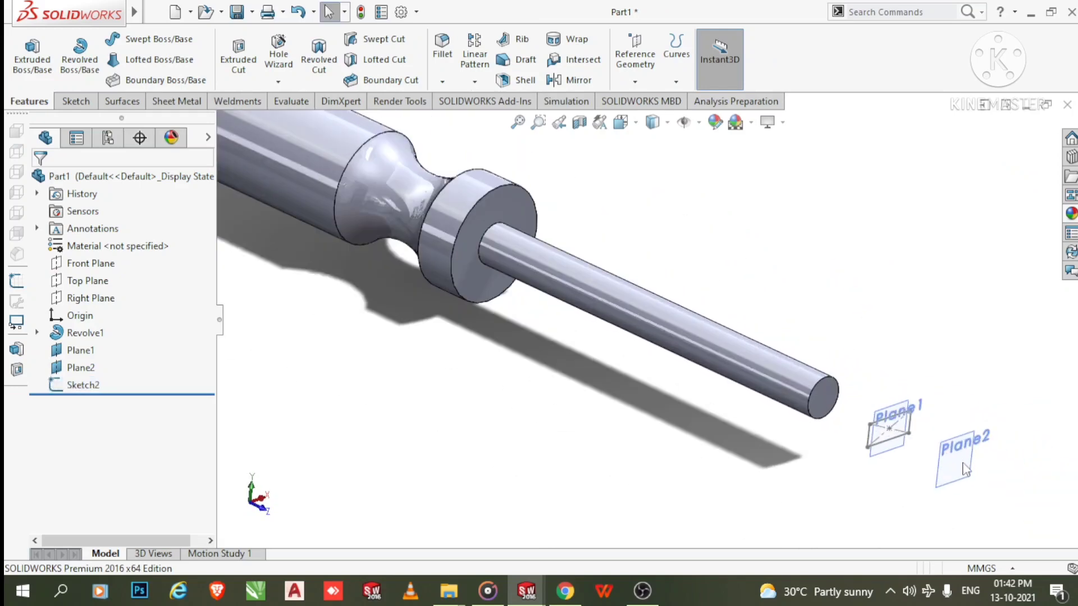
right_click(964, 466)
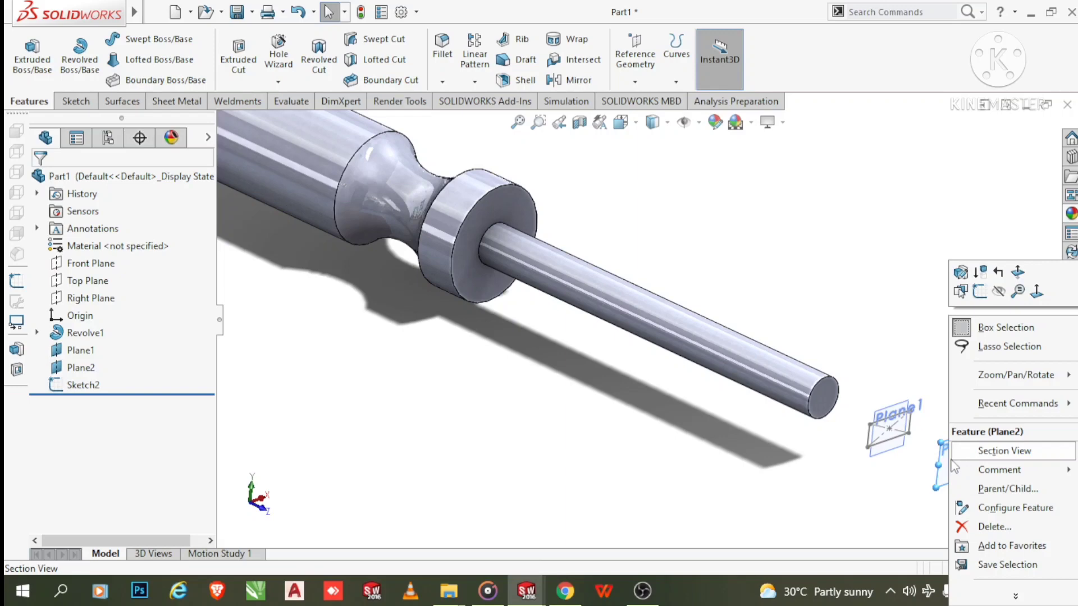
click(980, 292)
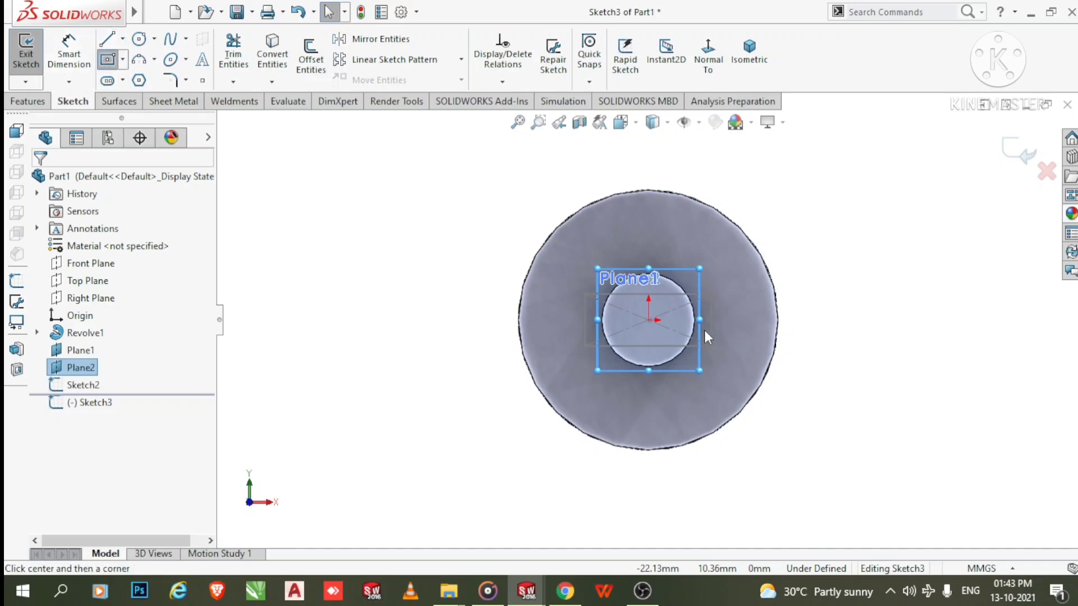
- Draw a center rectangle from the origin on Plane2, about 8.8 mm wide and 2.1 mm high
click(107, 59)
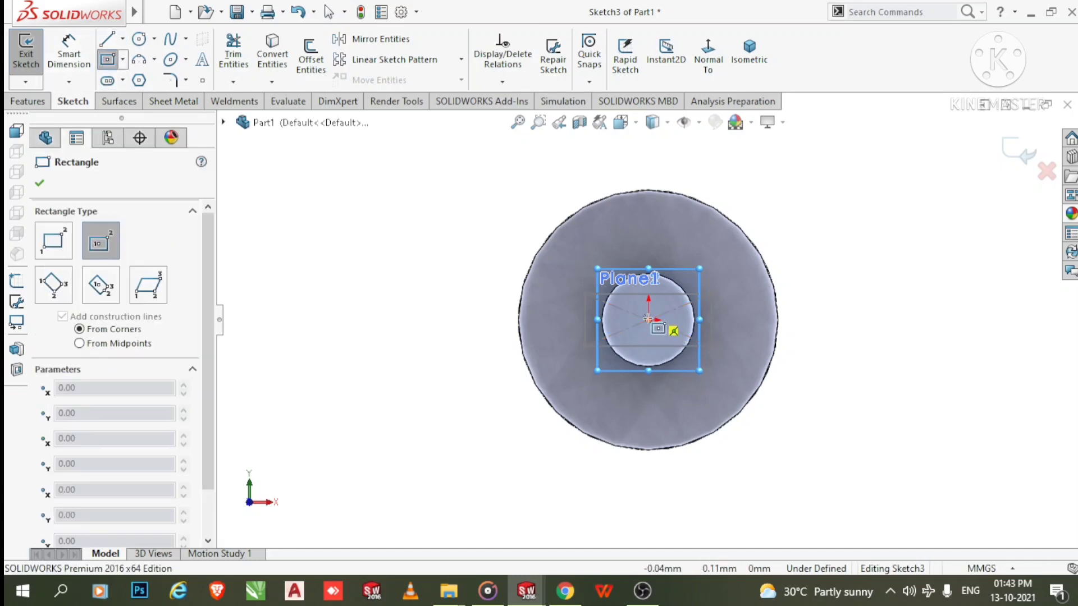
click(648, 319)
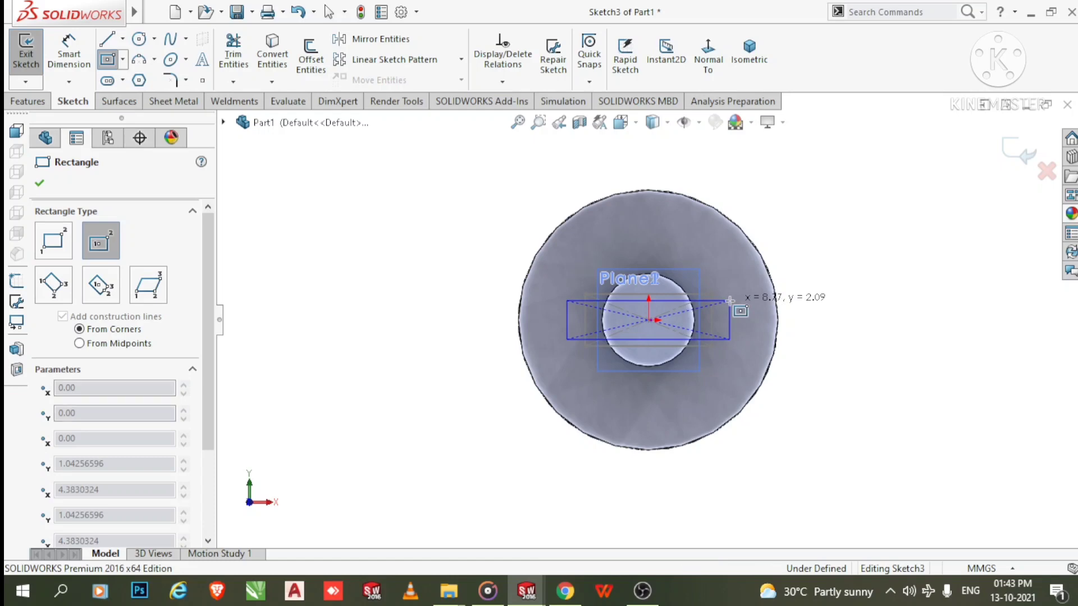
click(730, 301)
key(Escape)
- Dimension the horizontal edge of the rectangle on Plane2 and set its width to 5 mm
click(75, 53)
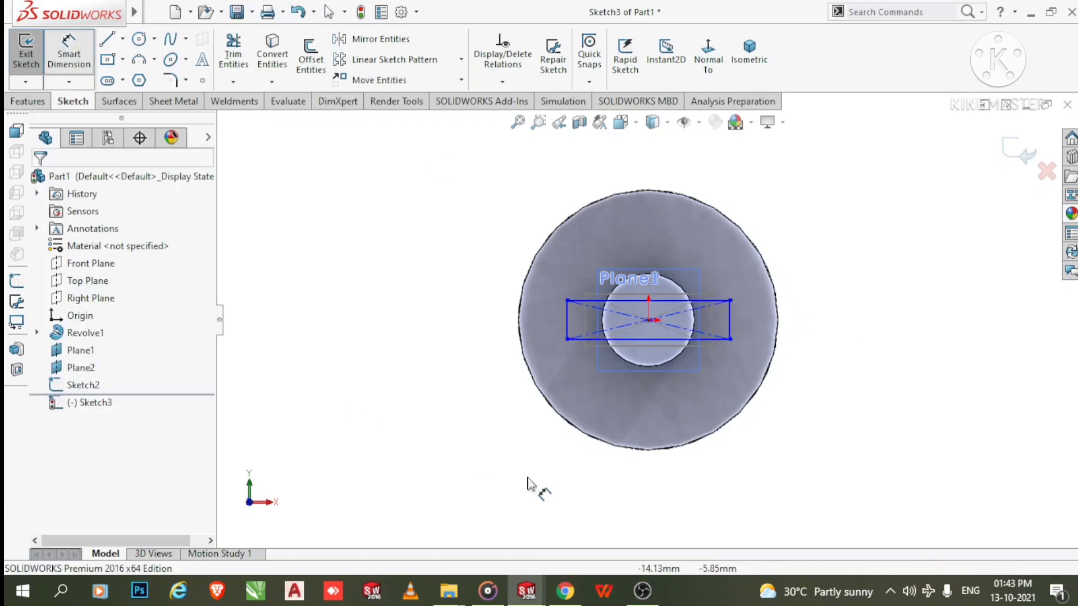
click(649, 339)
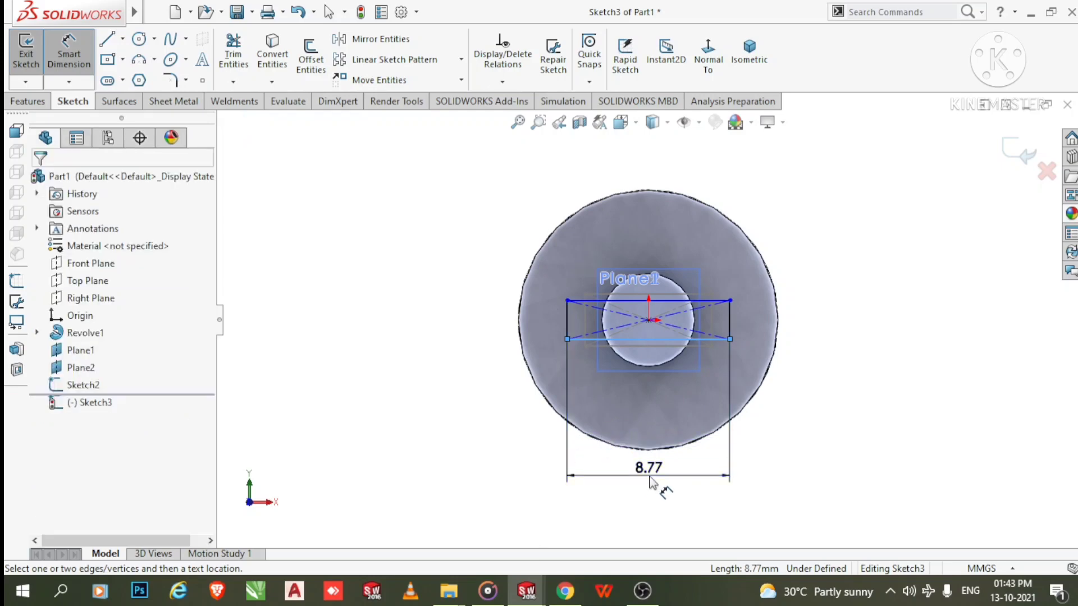
click(652, 483)
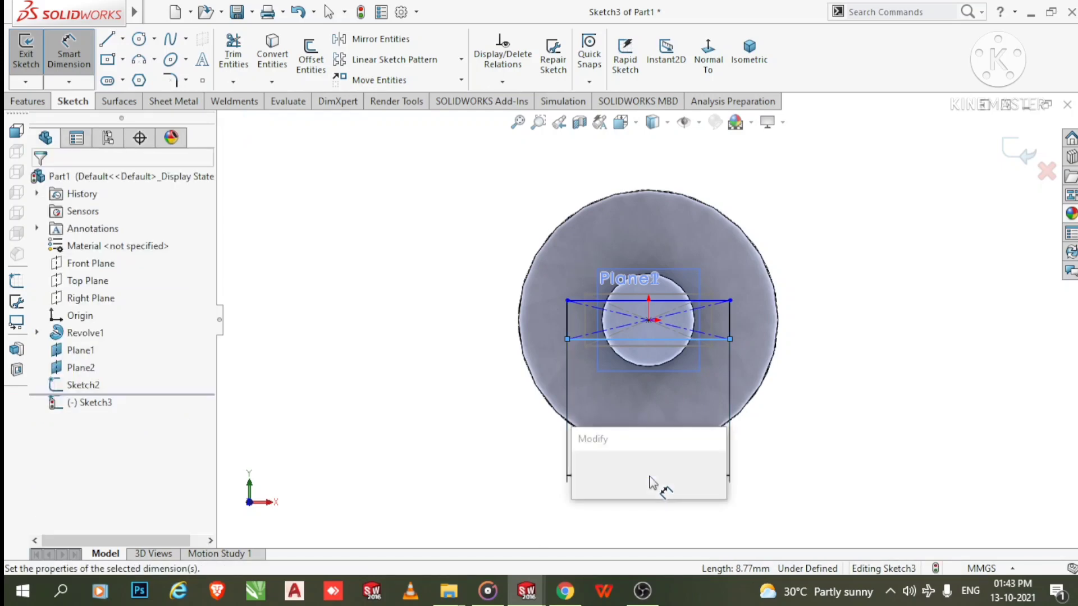
text(5)
key(Return)
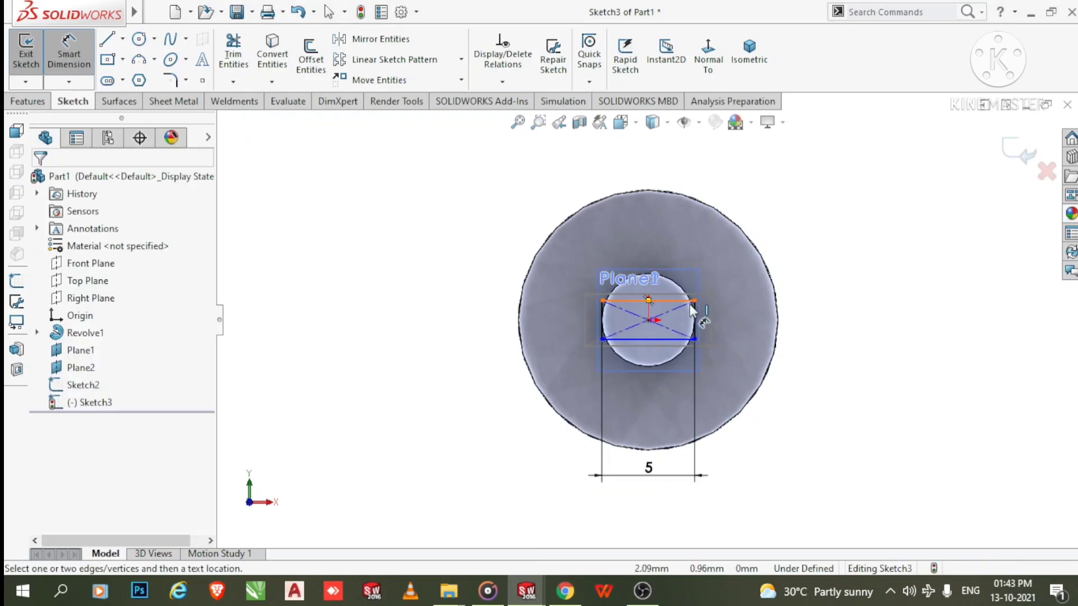
- Dimension the vertical edge of the rectangle on Plane2, set its height to 0.60 mm, and exit the sketch
click(857, 326)
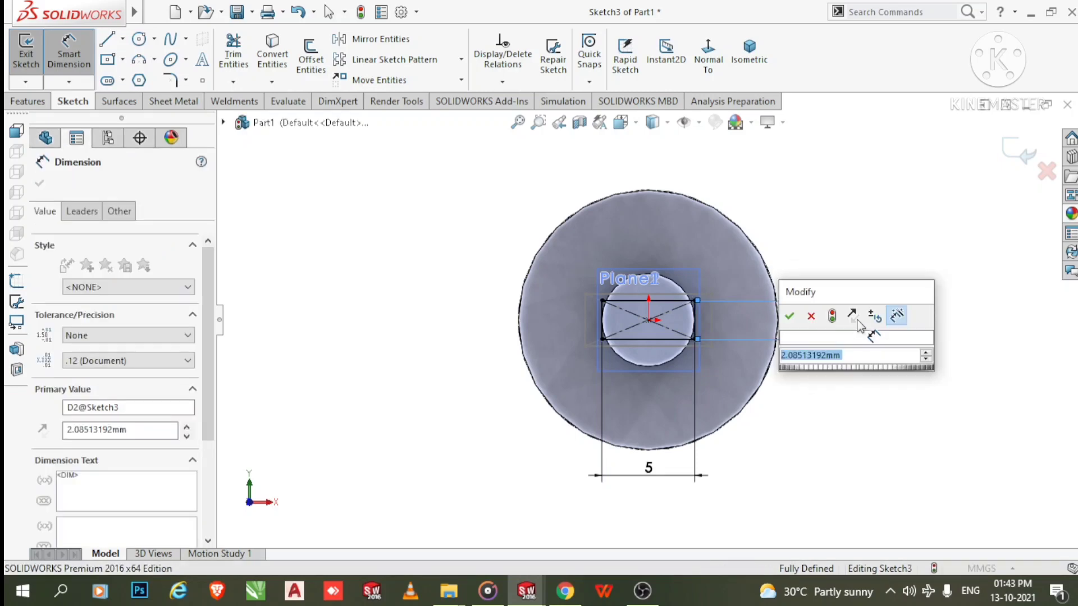
text(.6)
click(811, 316)
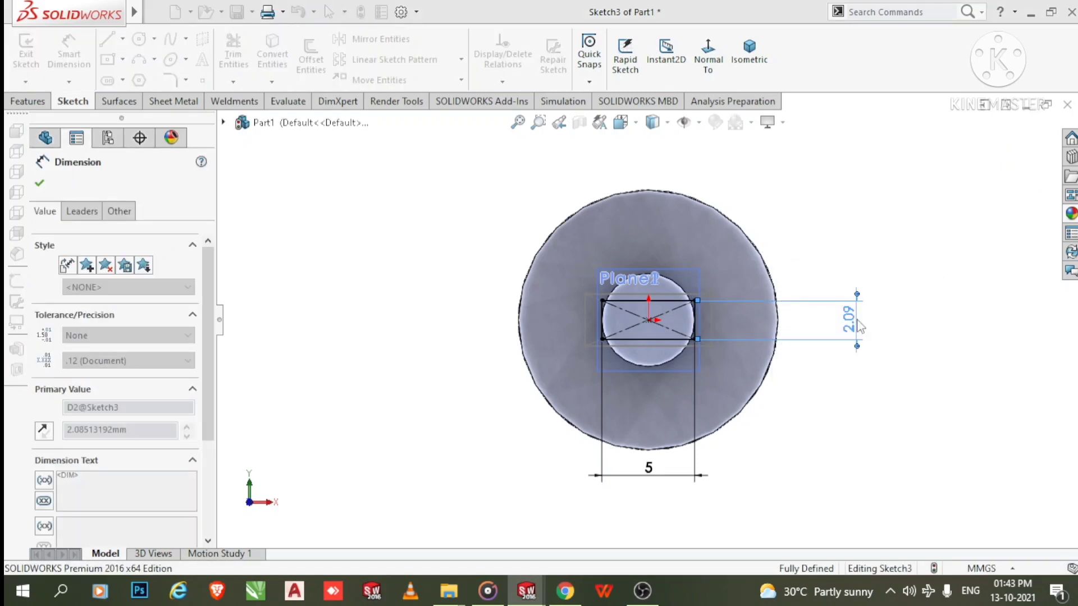
click(888, 427)
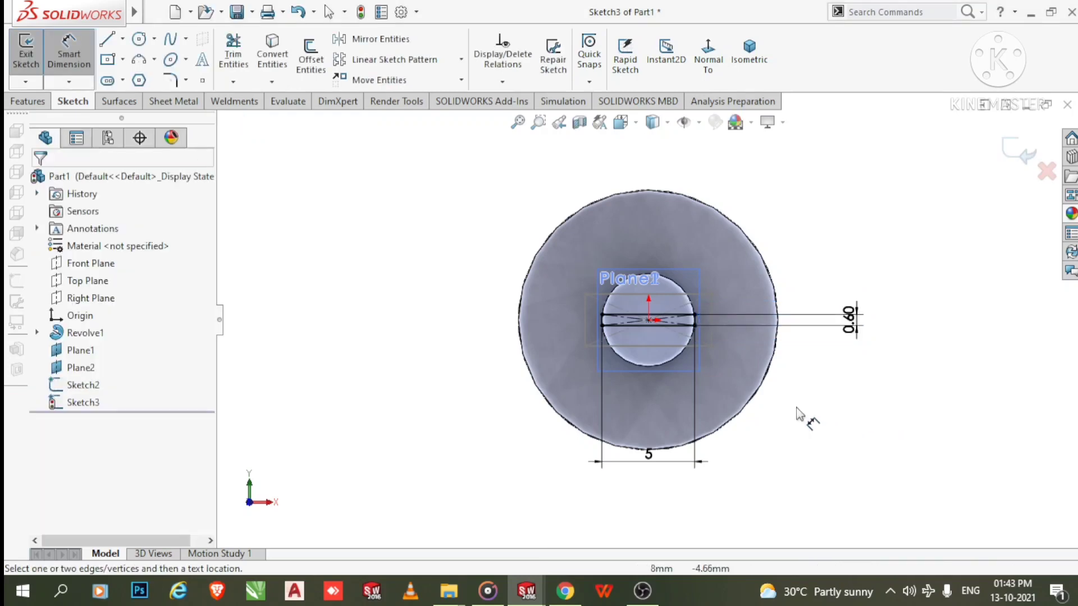
scroll(778, 388, up, 1)
mouse_move(777, 385)
middle_down()
mouse_move(809, 391)
mouse_move(817, 438)
middle_up()
scroll(818, 438, up, 2)
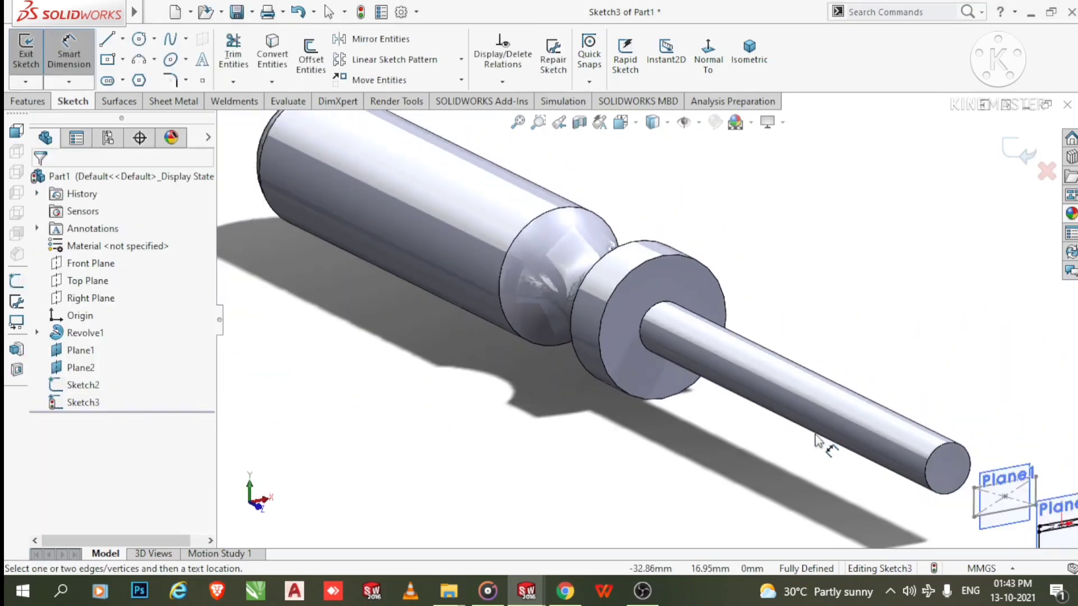
scroll(822, 432, up, 3)
scroll(983, 462, down, 1)
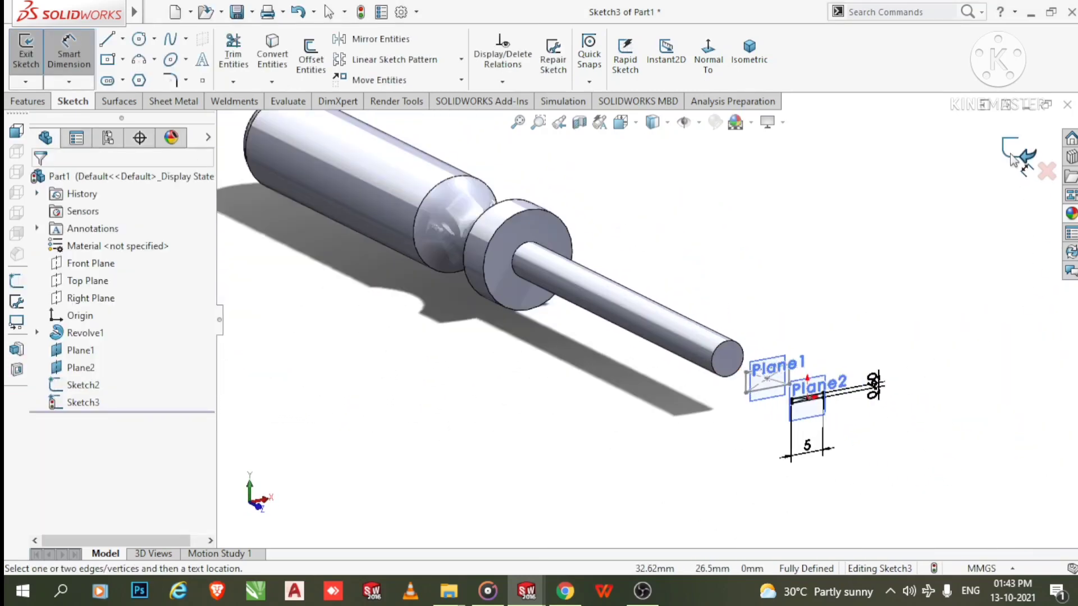
click(1018, 149)
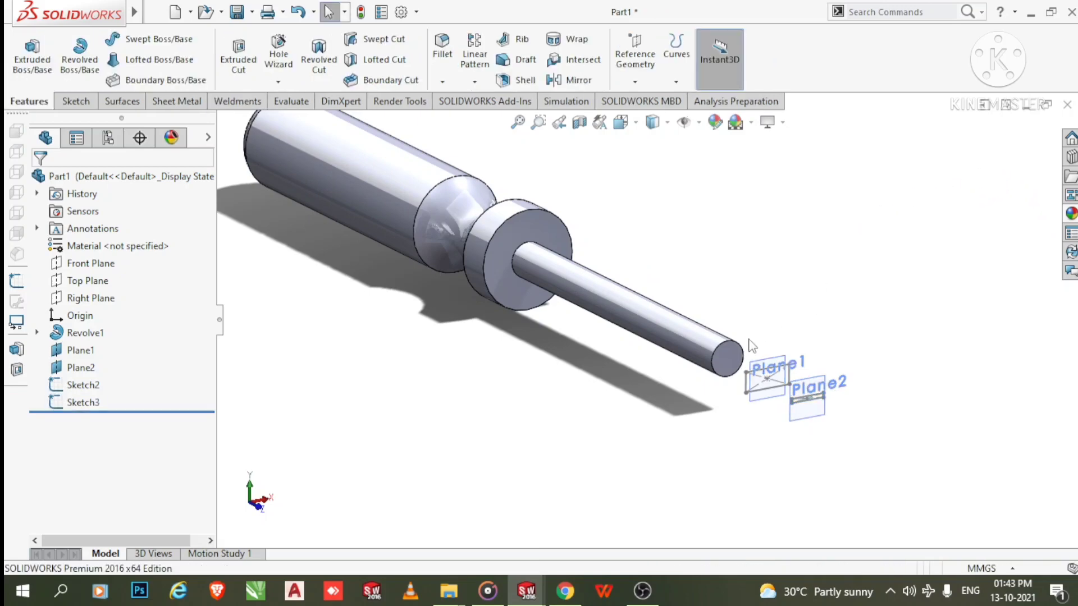
- Start a new sketch on the circular end face of the shaft
scroll(720, 350, down, 2)
right_click(719, 351)
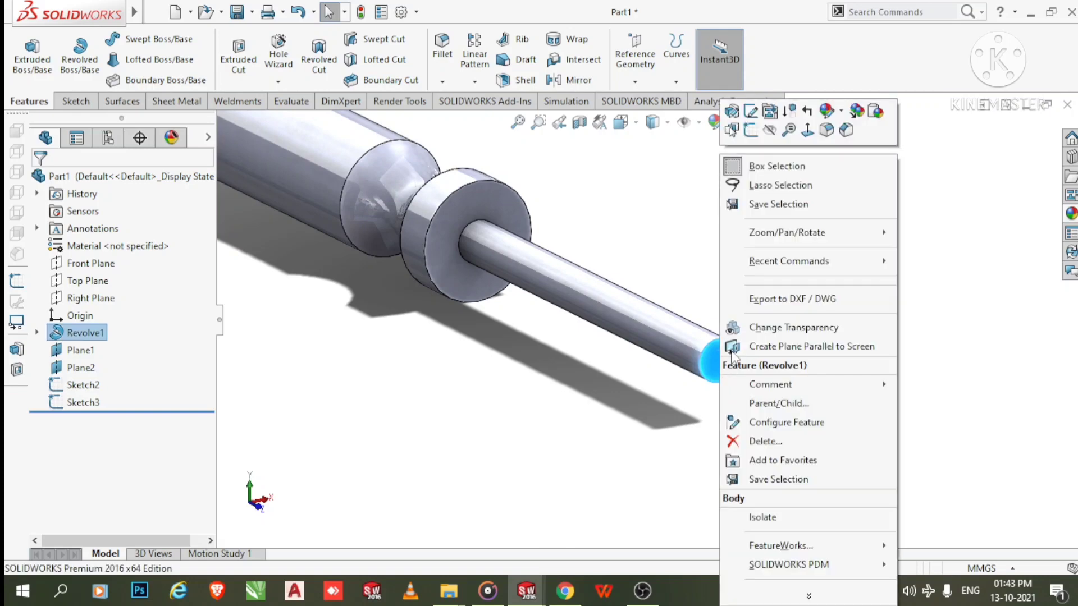
click(751, 110)
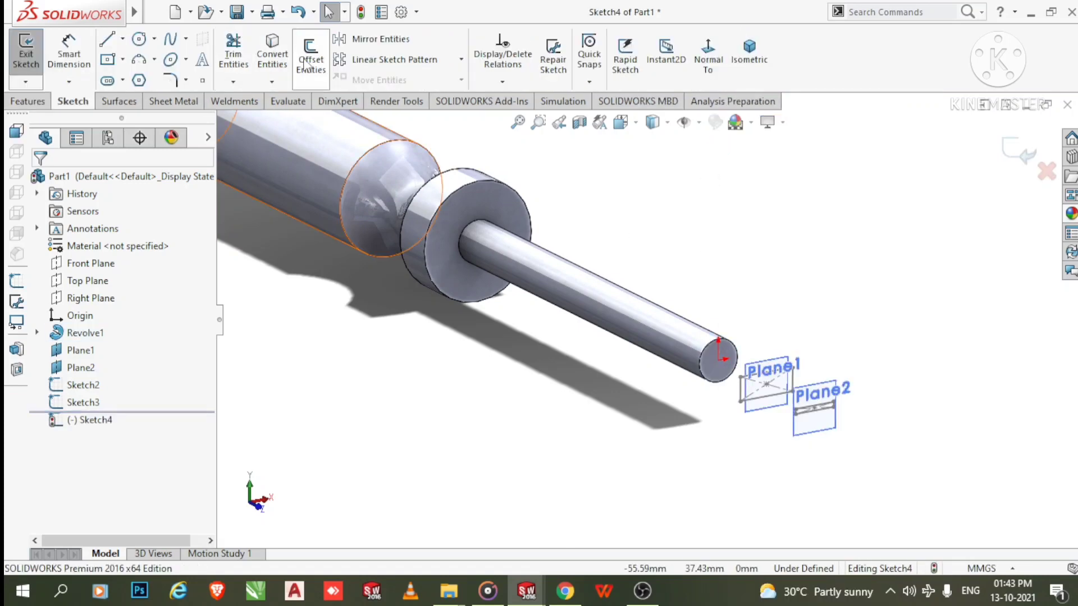
- Convert the shaft's end face outline into sketch entities with Convert Entities and exit the sketch
click(272, 54)
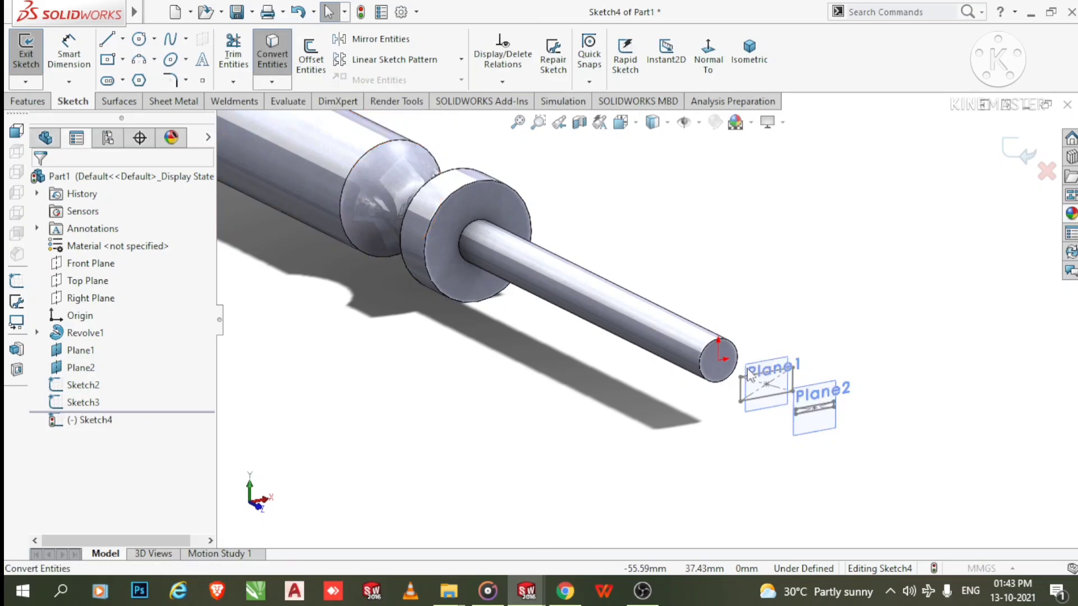
click(719, 362)
click(717, 375)
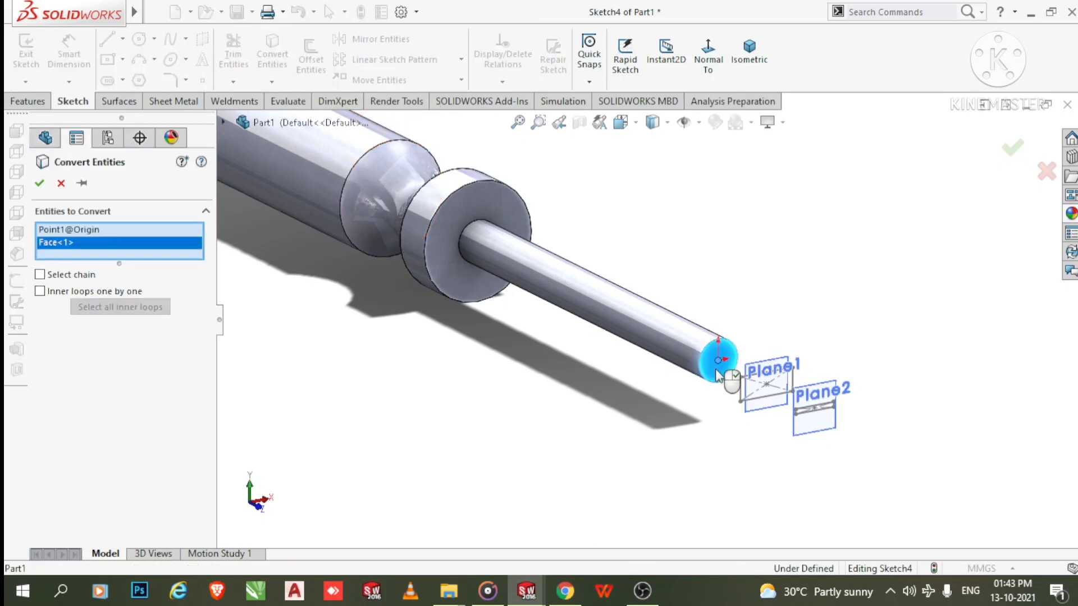
click(40, 183)
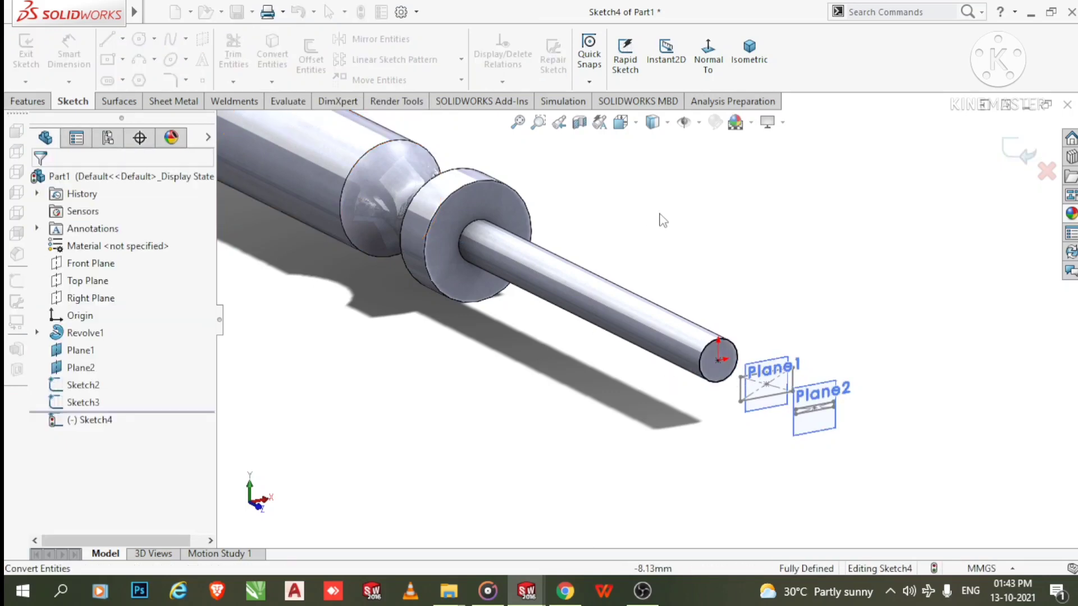
middle_drag(711, 246, 706, 325)
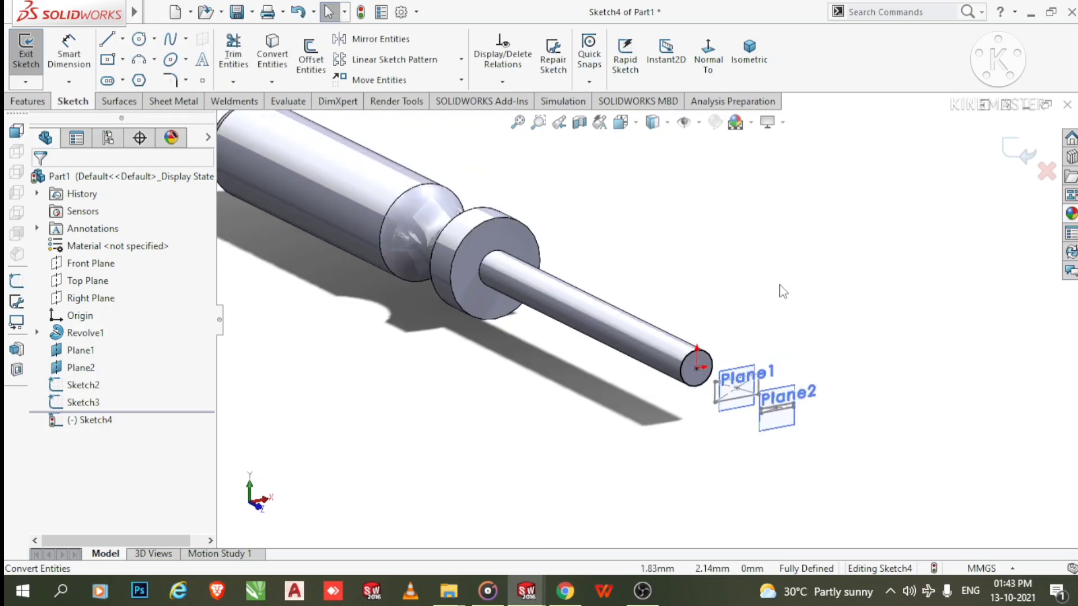
double_click(858, 216)
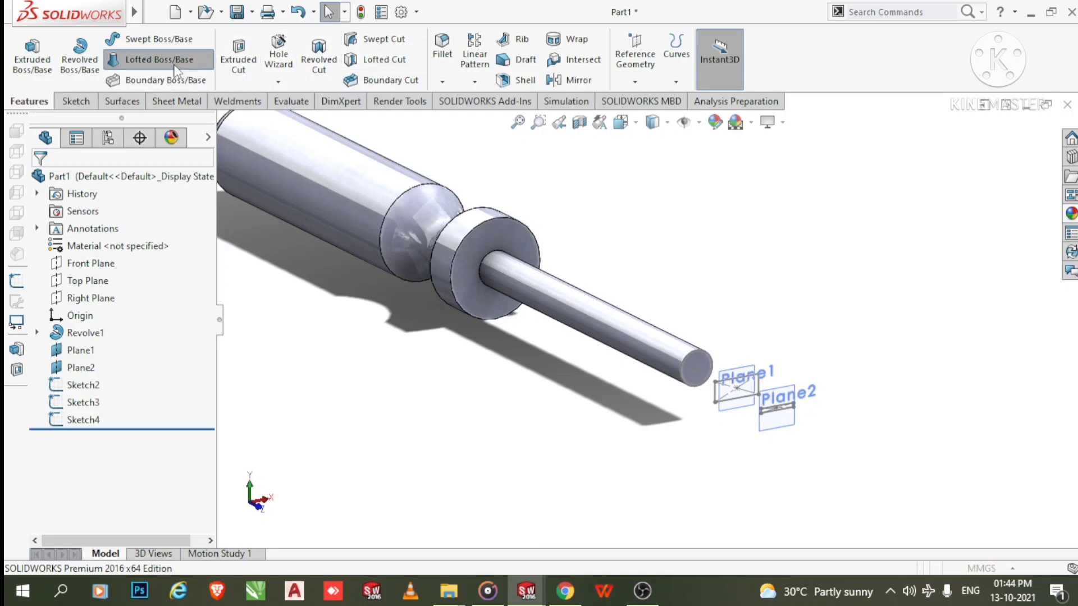
- Create a Lofted Boss/Base from the shaft's end face through the Plane1 rectangle to the thin Plane2 rectangle, matching corners on the same side
click(176, 69)
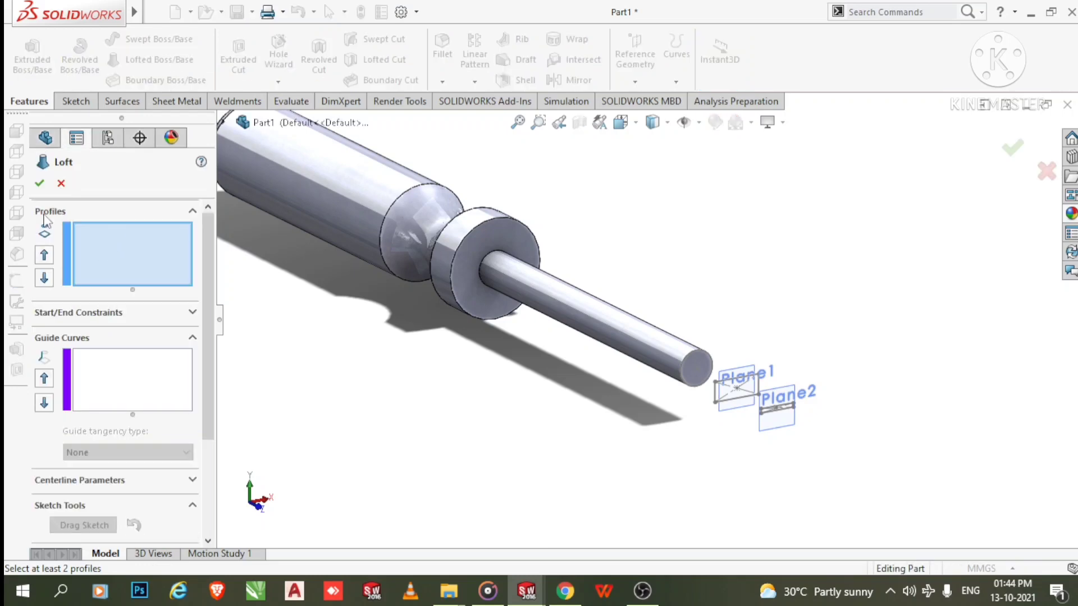
click(697, 366)
scroll(697, 366, down, 5)
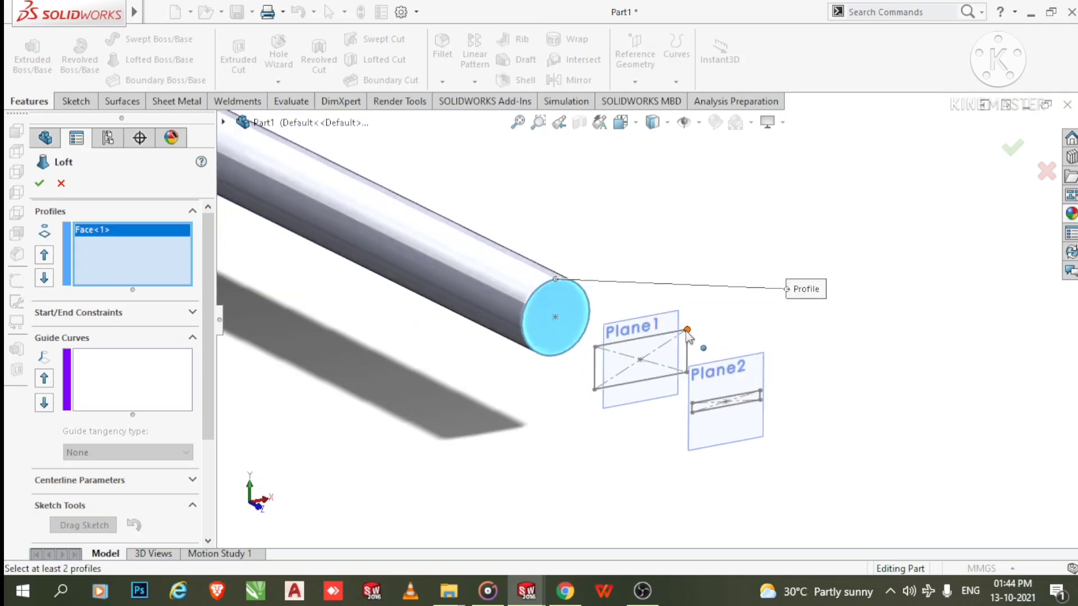
click(687, 330)
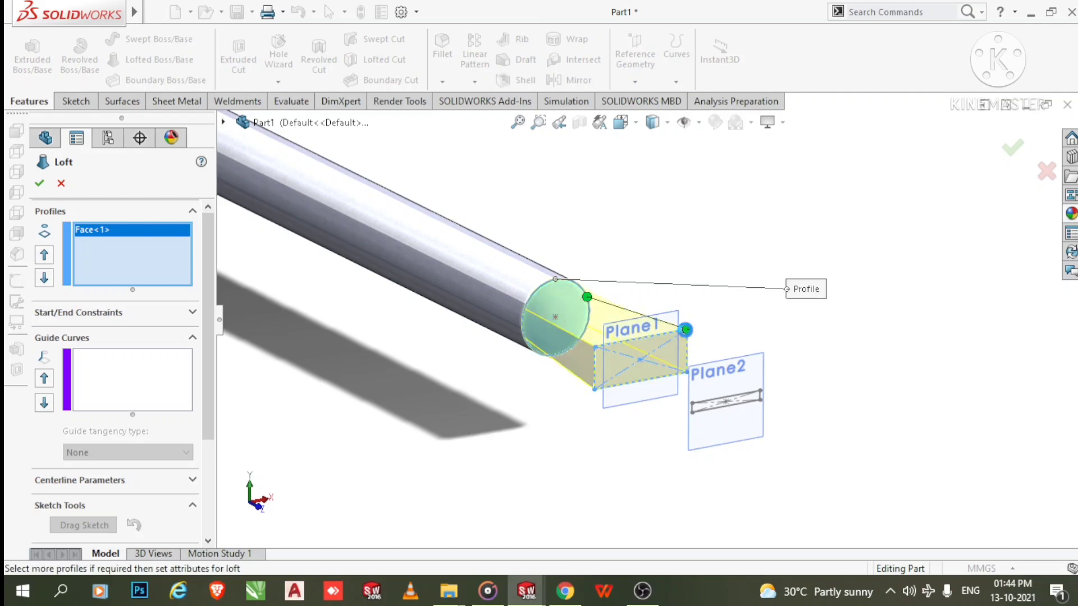
click(762, 392)
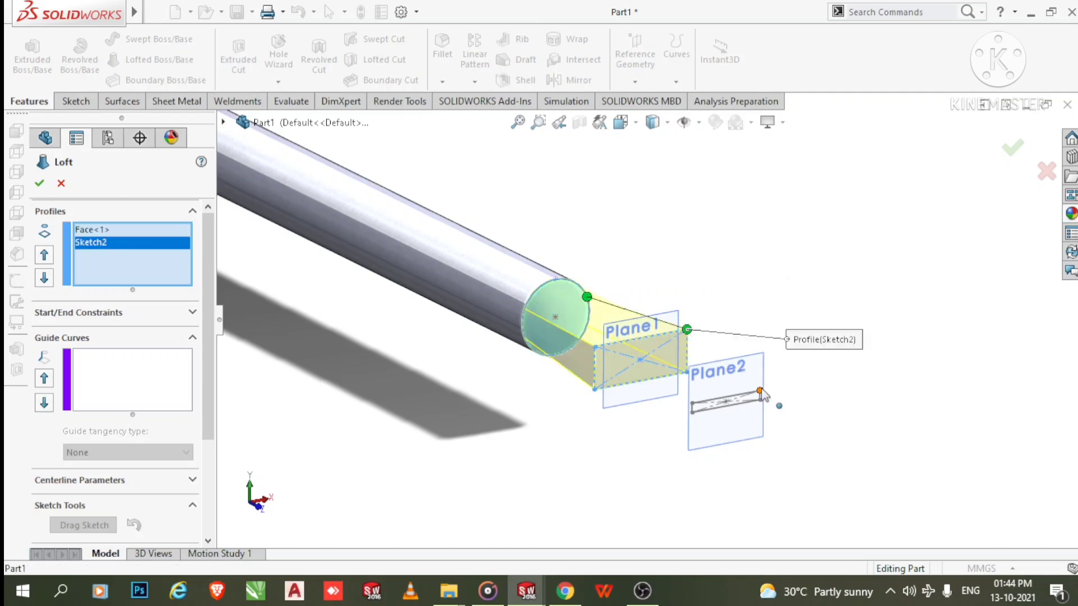
mouse_move(724, 424)
middle_down()
mouse_move(654, 404)
mouse_move(655, 506)
mouse_move(695, 397)
mouse_move(683, 421)
mouse_move(556, 410)
mouse_move(528, 505)
mouse_move(554, 542)
middle_up()
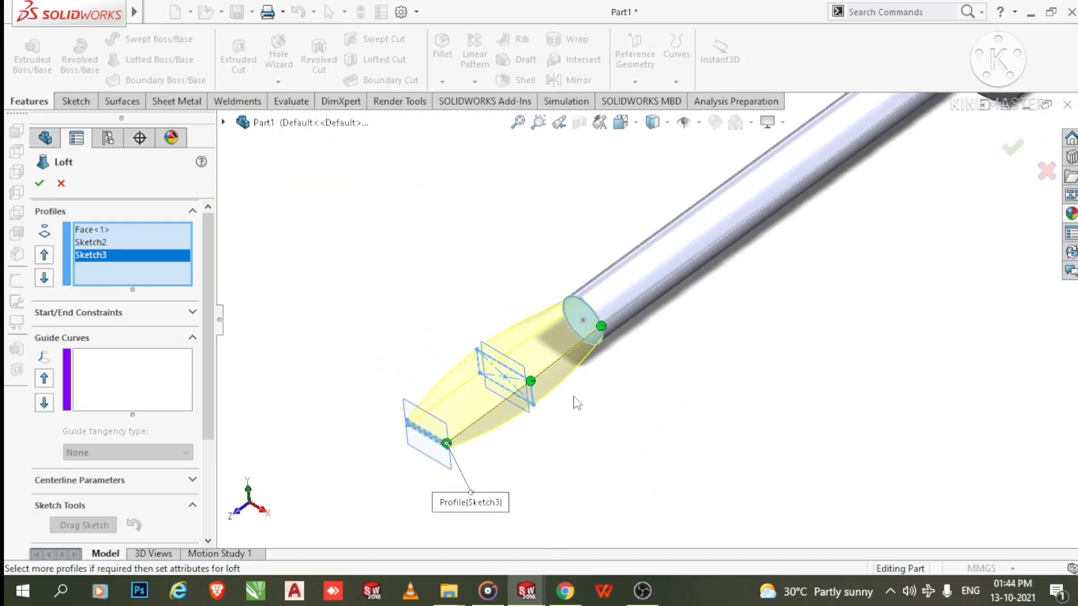
click(40, 185)
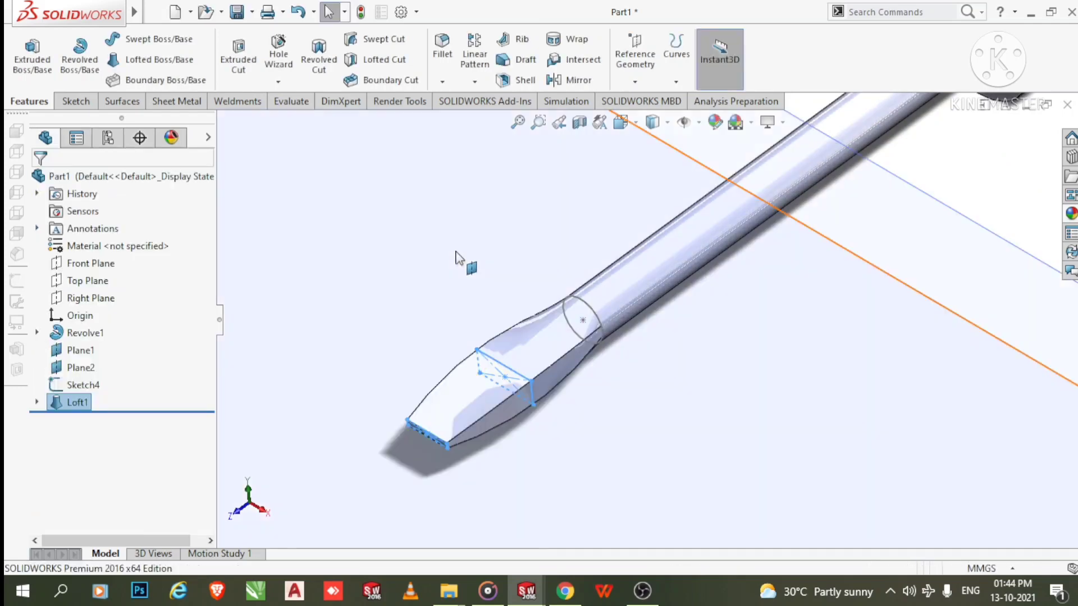
scroll(458, 255, down, 4)
scroll(471, 268, up, 5)
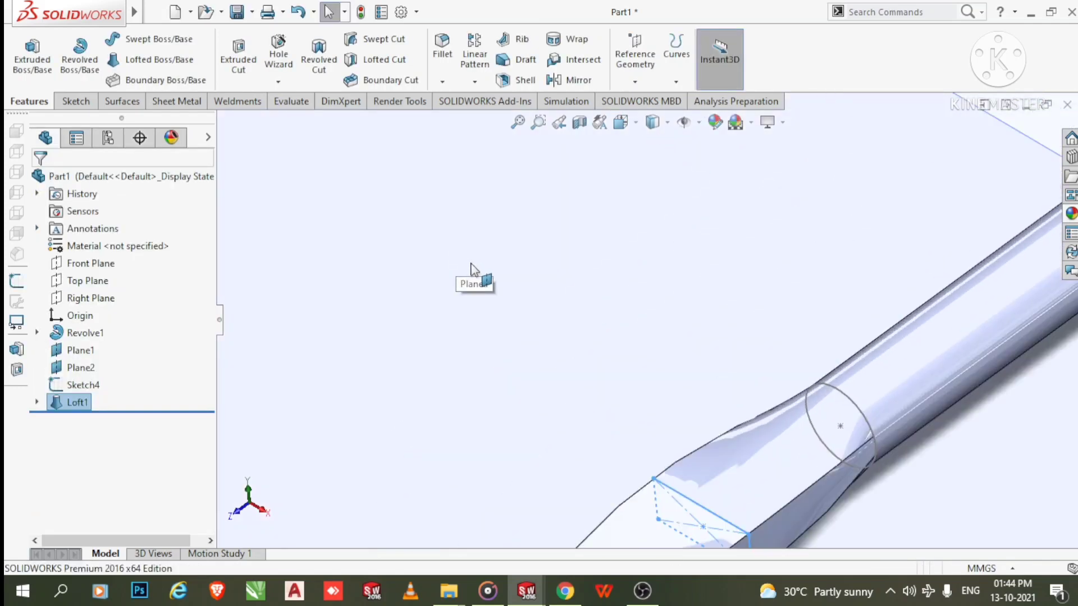
middle_drag(556, 281, 734, 356)
scroll(865, 260, up, 3)
scroll(864, 259, down, 2)
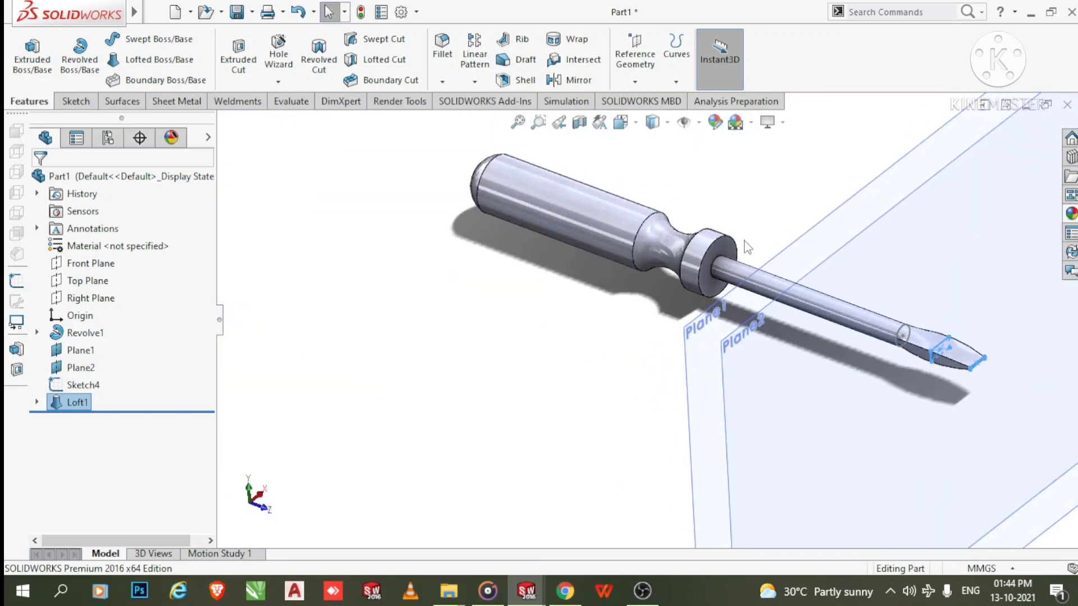
- Hide all reference types, including planes and sketches, so only the solid screwdriver body is displayed
click(211, 9)
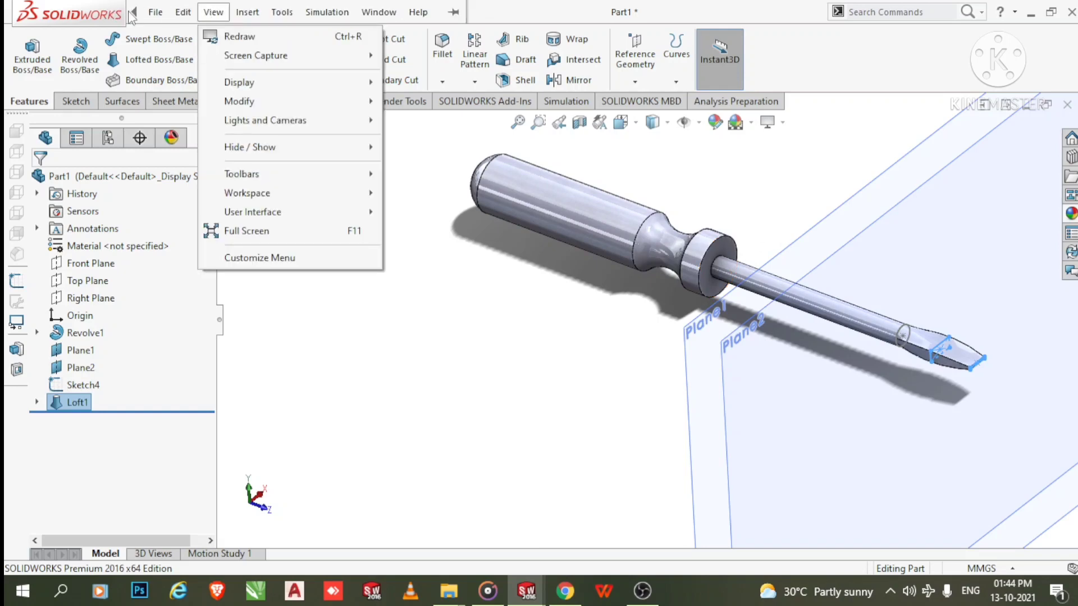
click(343, 258)
mouse_move(70, 12)
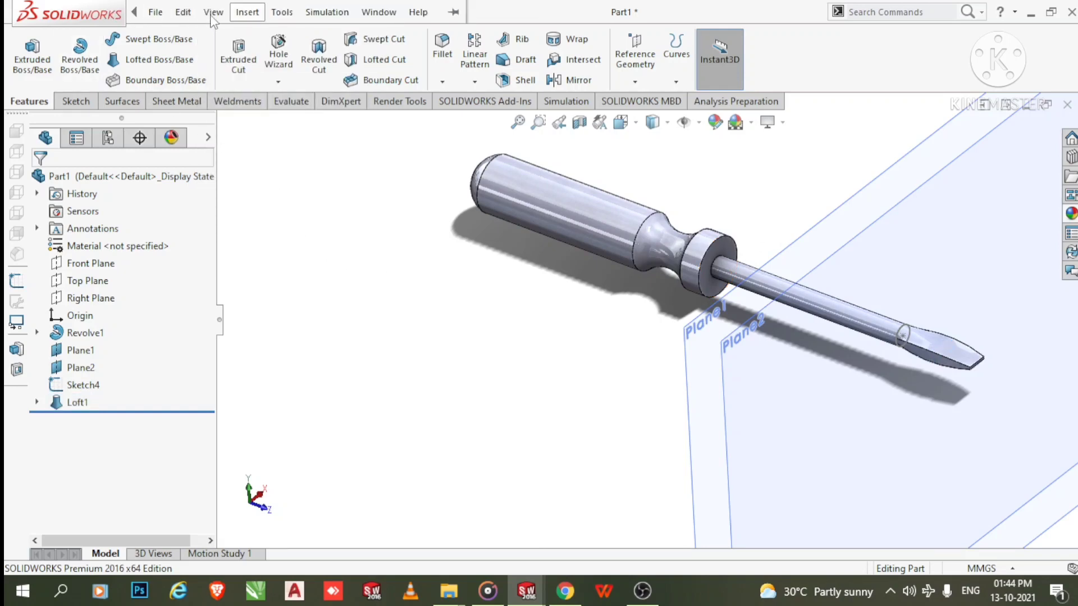
click(213, 14)
mouse_move(349, 149)
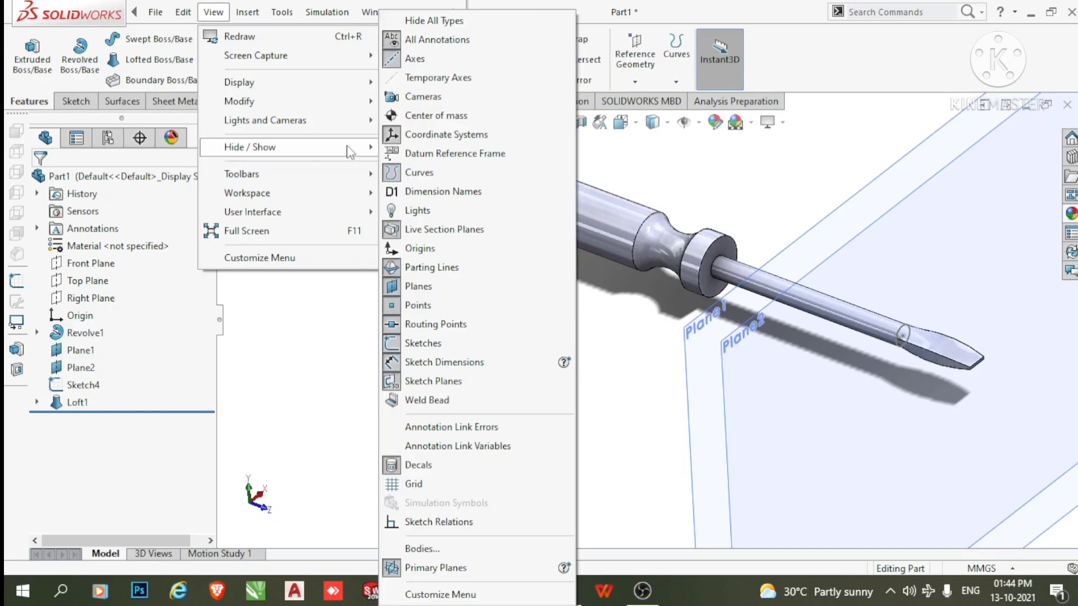
click(432, 21)
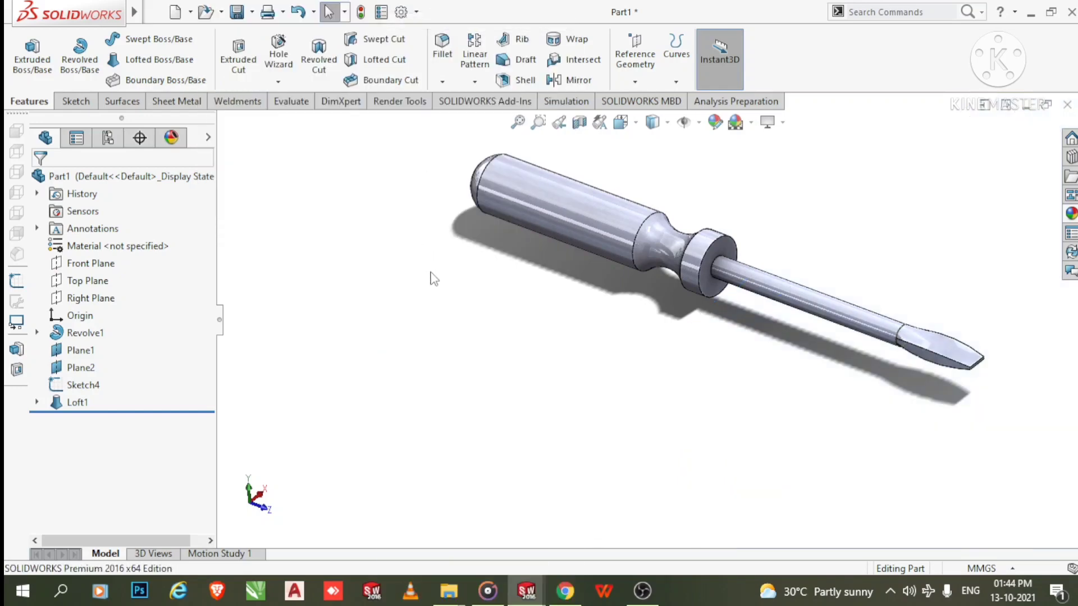
- Apply the chromium plate appearance from the Metal Chrome library to the long cylindrical face of the handle
scroll(646, 325, up, 2)
scroll(751, 249, down, 2)
scroll(770, 360, down, 1)
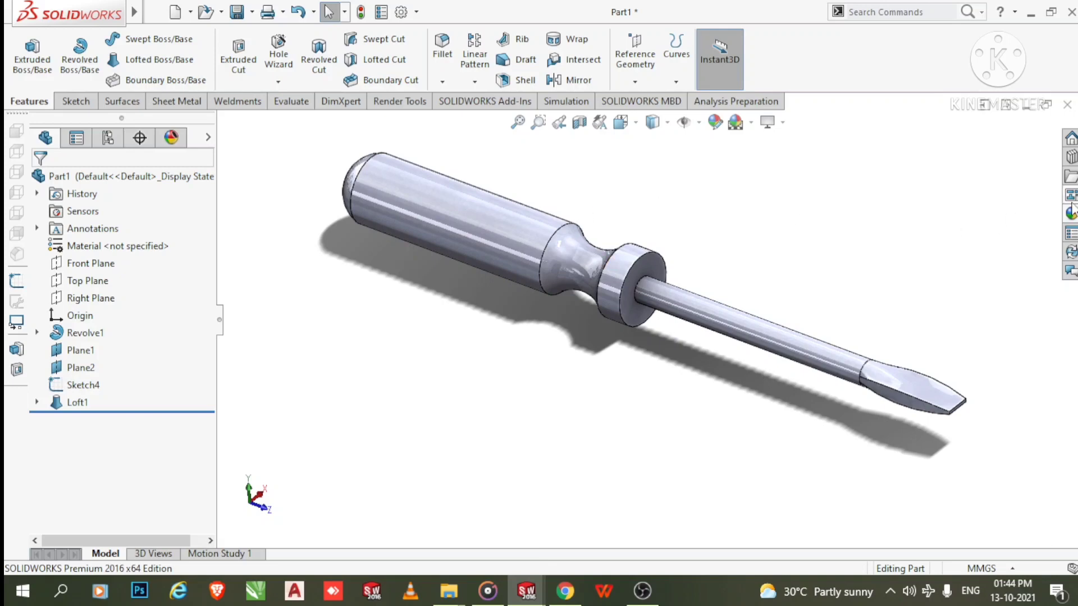
right_click(494, 225)
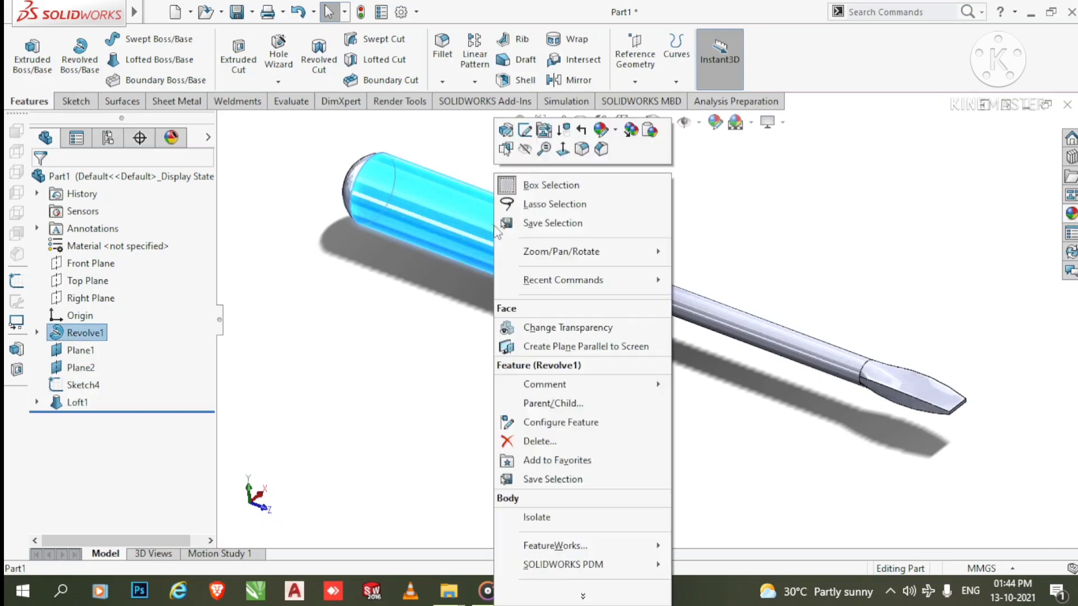
click(617, 132)
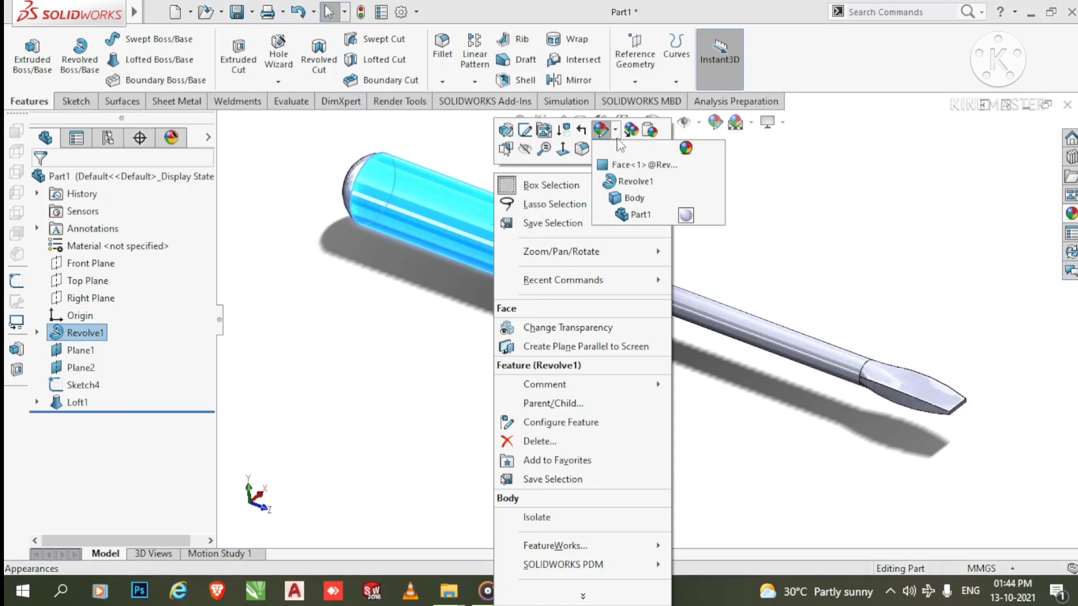
click(626, 168)
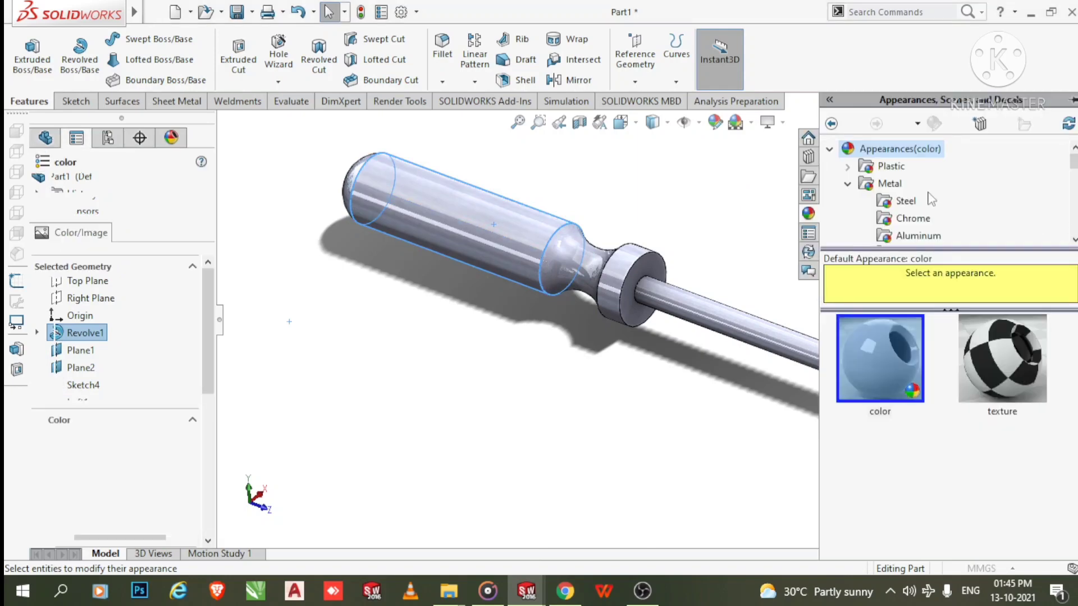
click(903, 224)
click(870, 353)
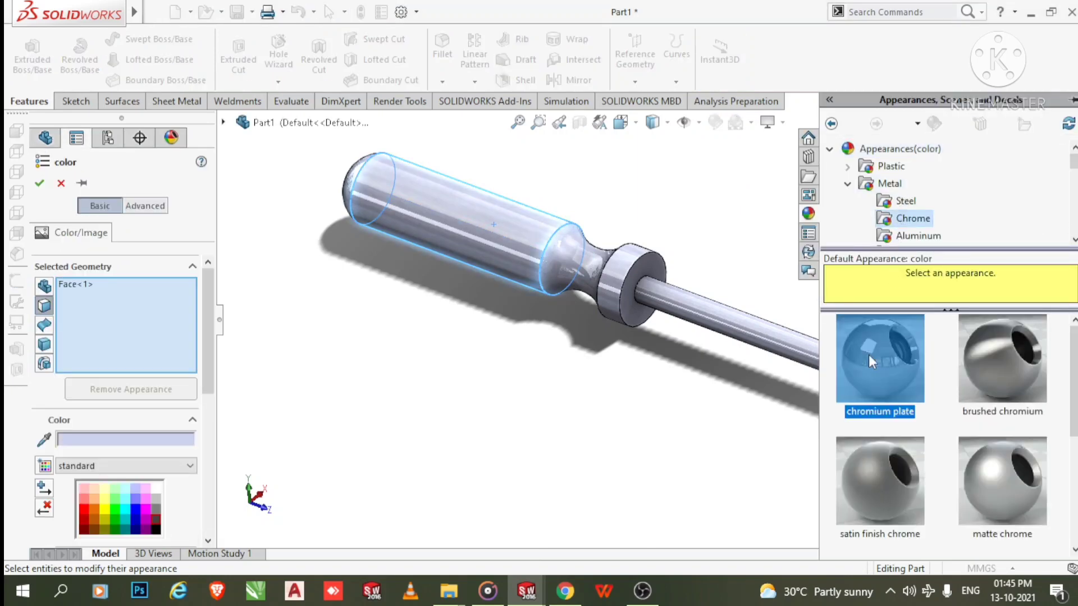
click(594, 261)
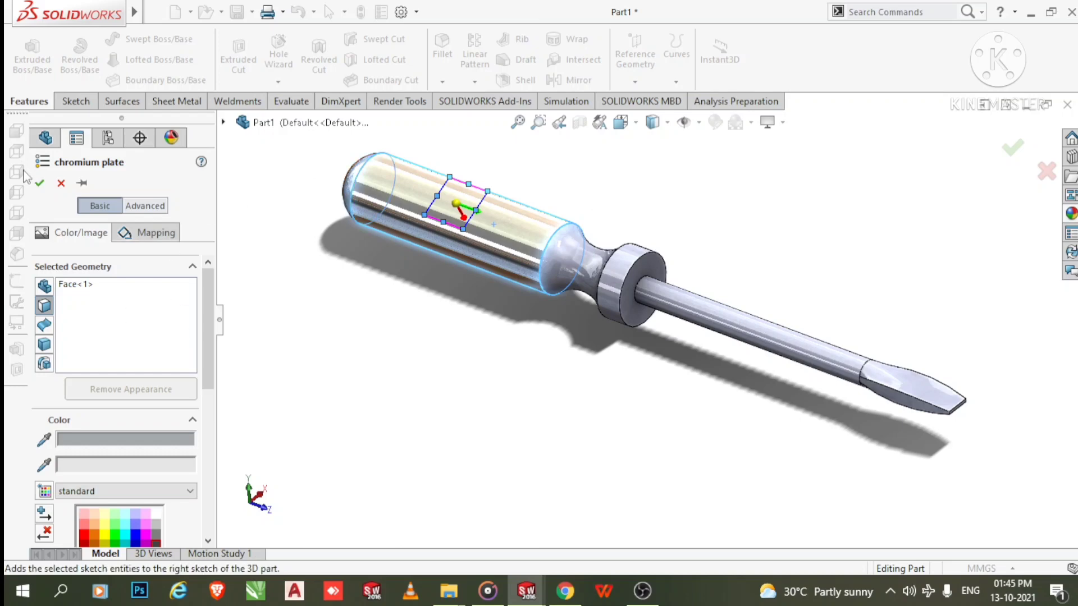
click(39, 183)
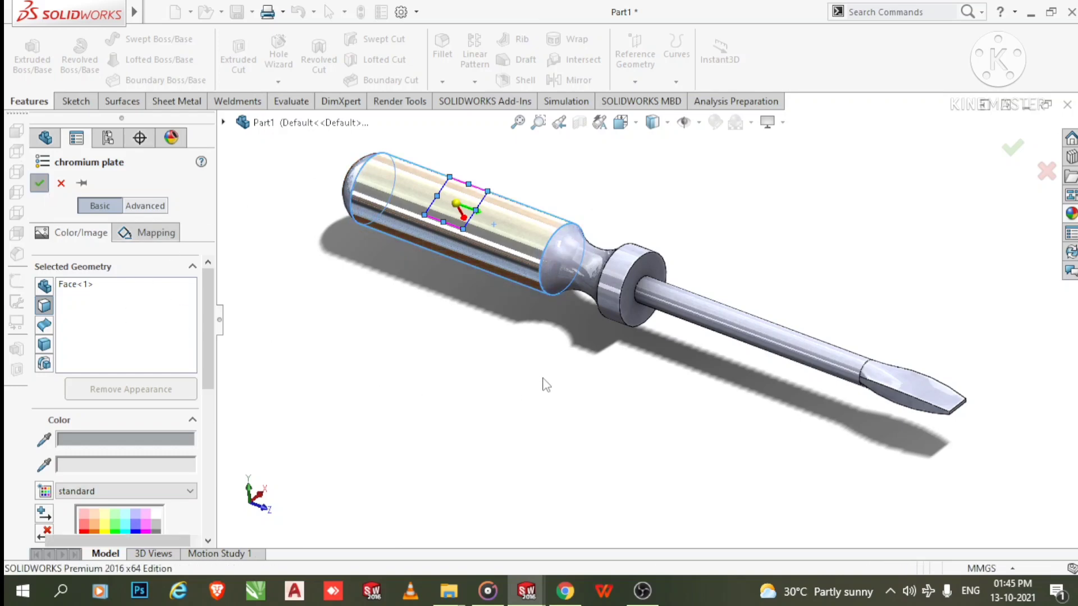
- Apply the chromium plate appearance to the curved neck face between the handle and the collar
right_click(569, 271)
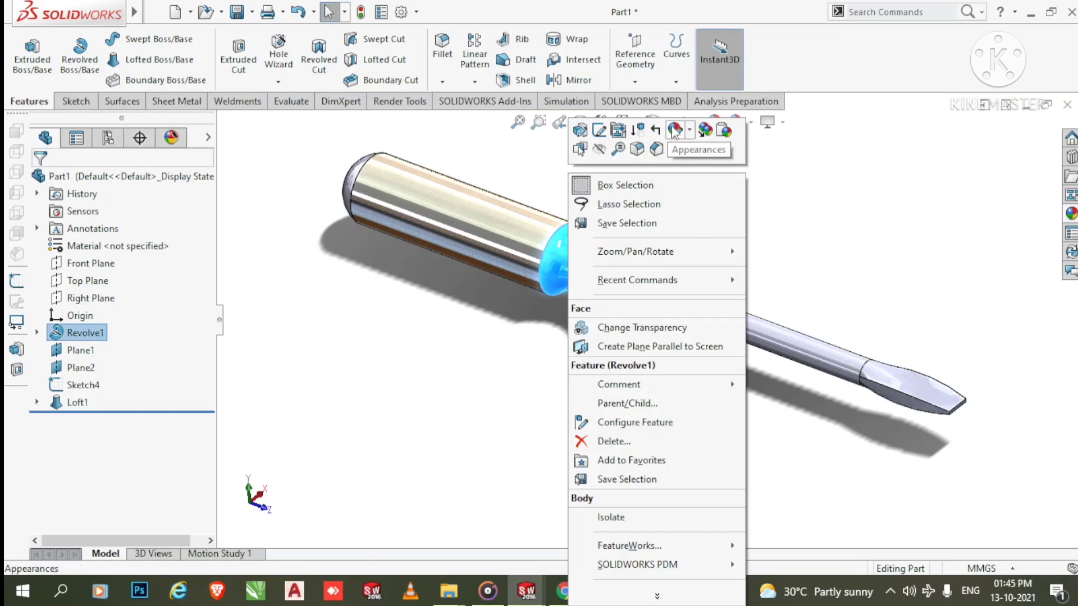
click(690, 131)
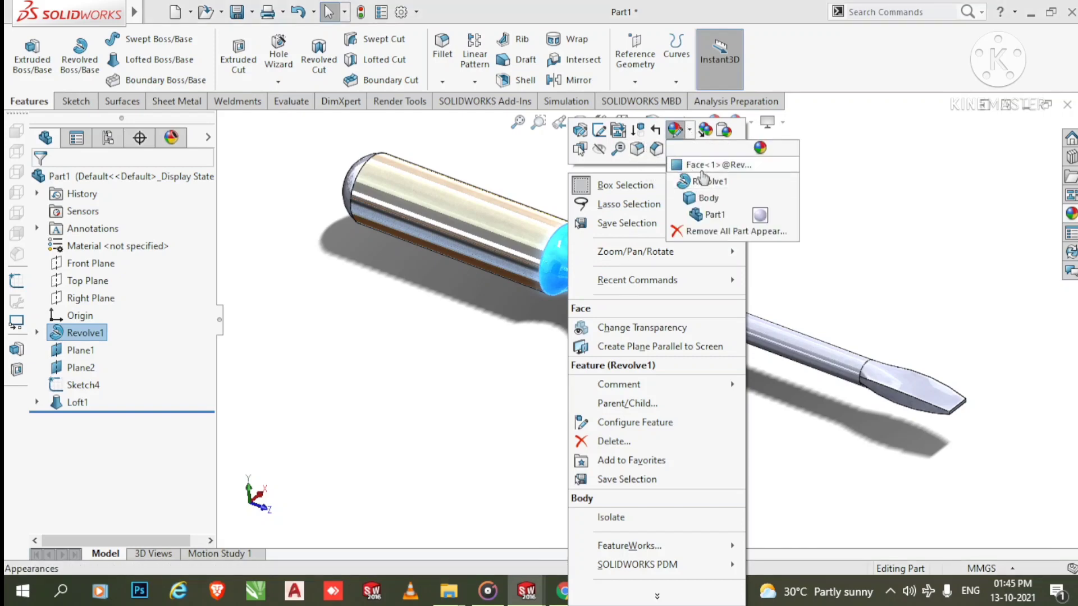
click(707, 181)
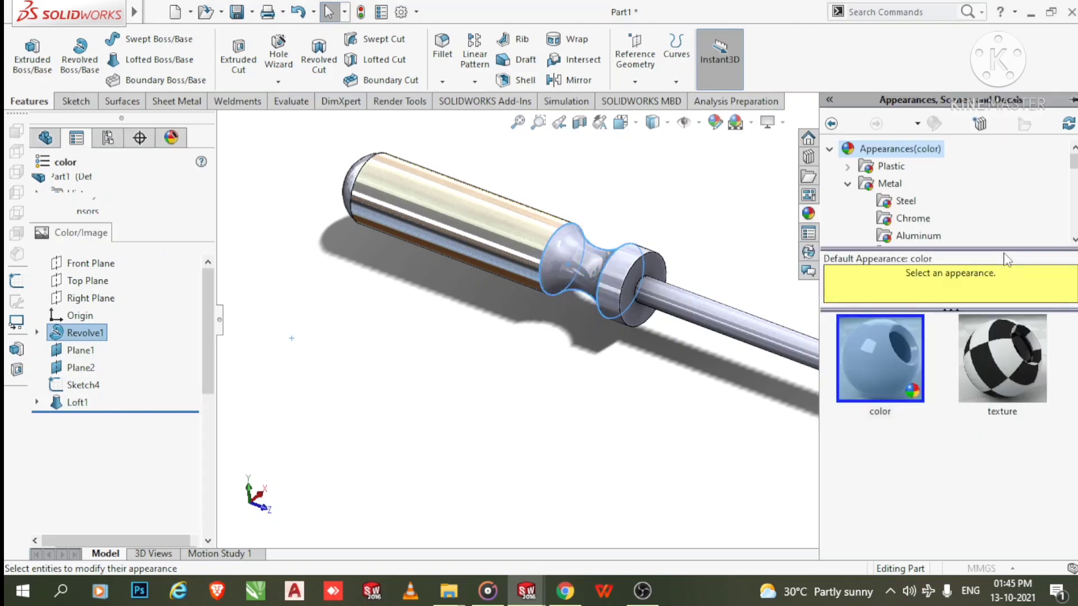
click(912, 219)
click(886, 358)
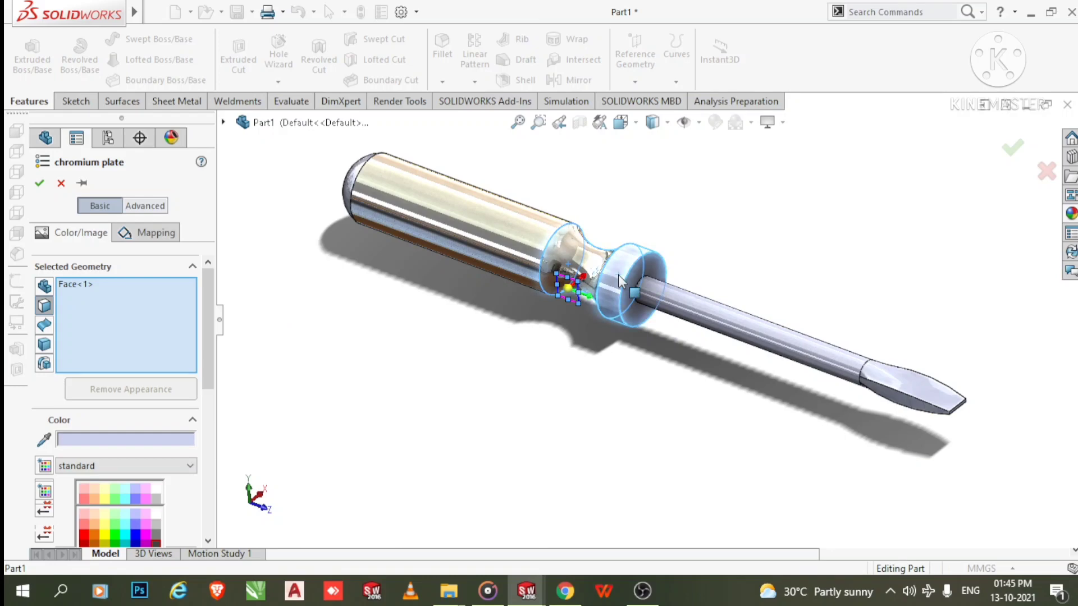
key(Return)
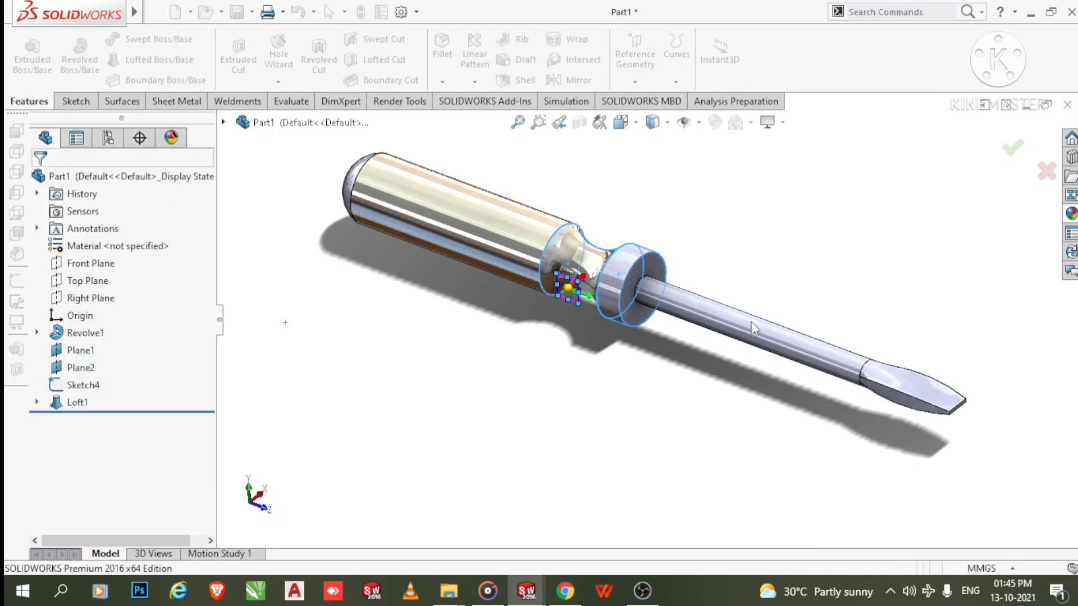
- Apply the chromium plate appearance to the outer cylindrical face of the collar
right_click(628, 262)
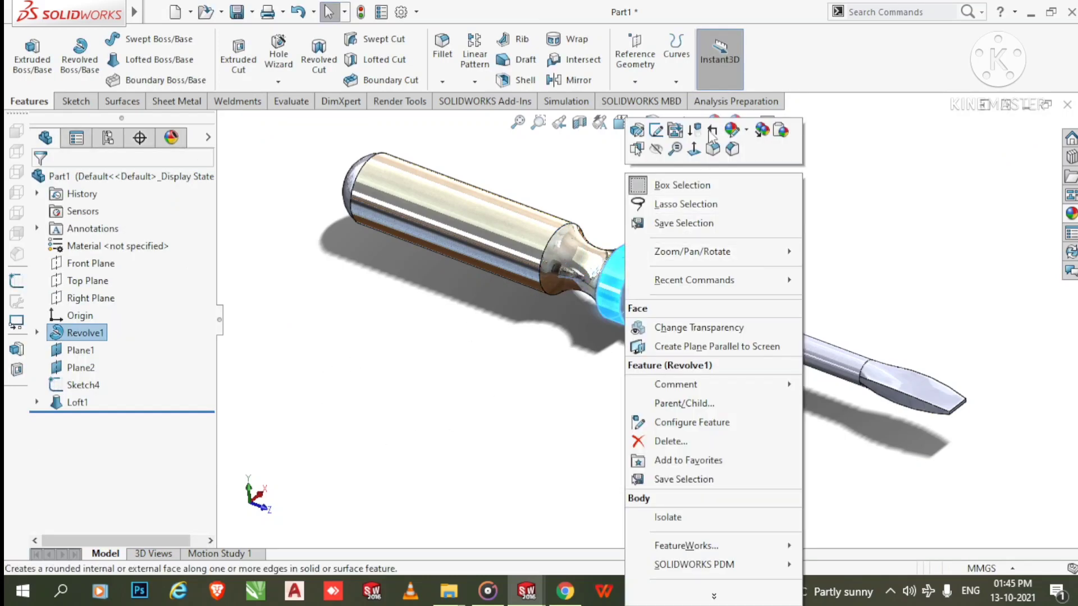
click(732, 130)
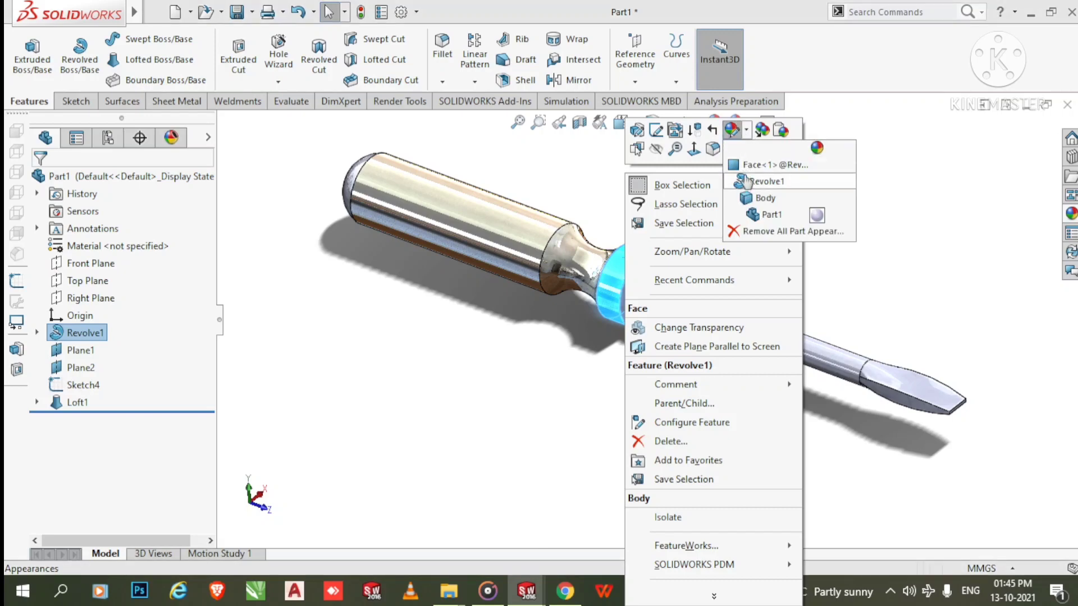
click(754, 165)
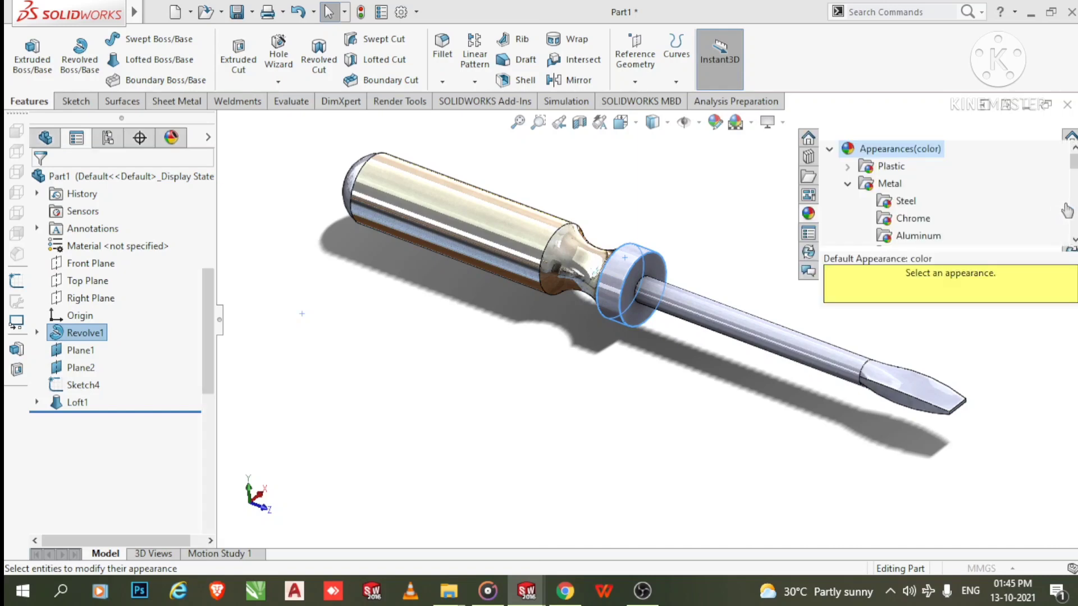
click(913, 219)
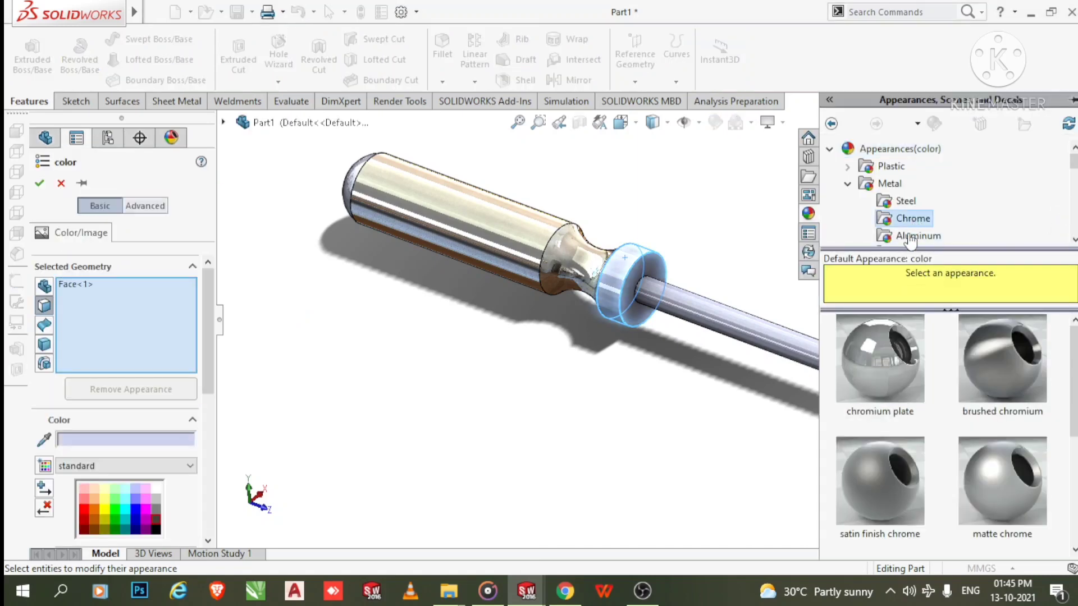
click(892, 382)
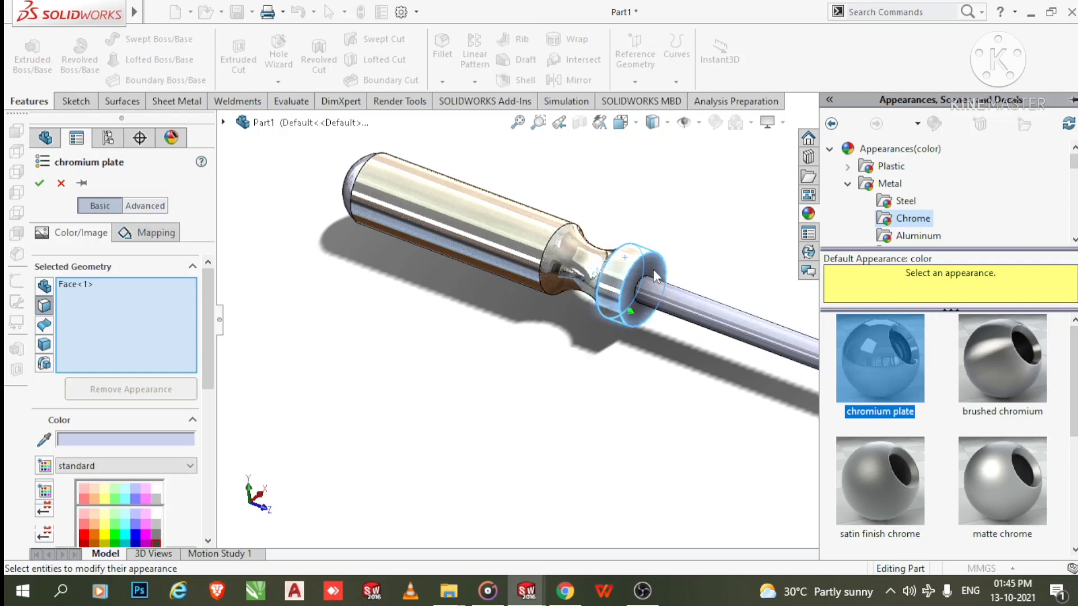
click(672, 265)
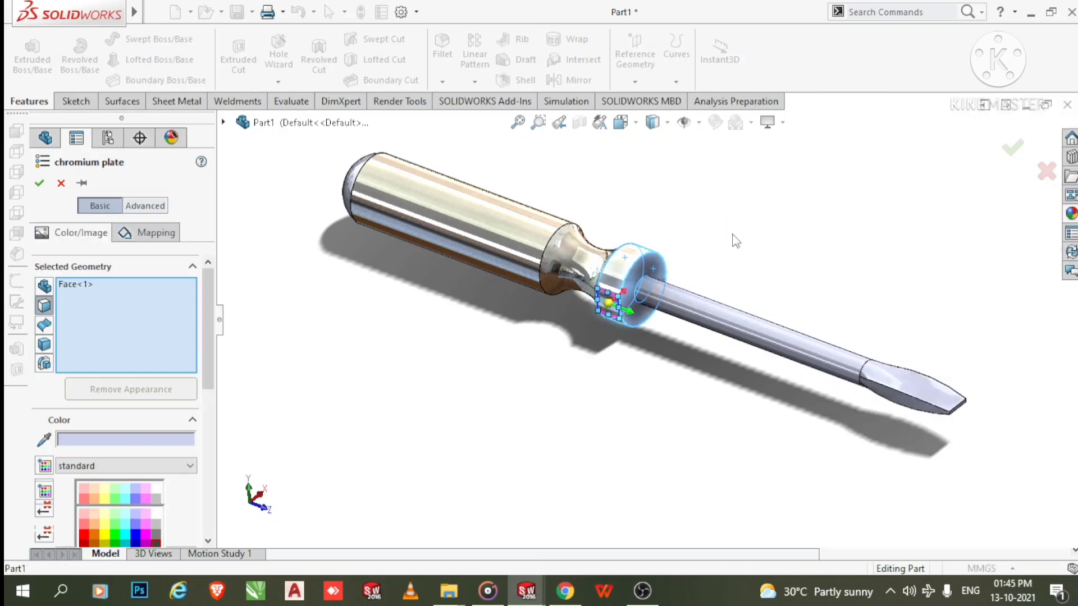
scroll(732, 236, up, 1)
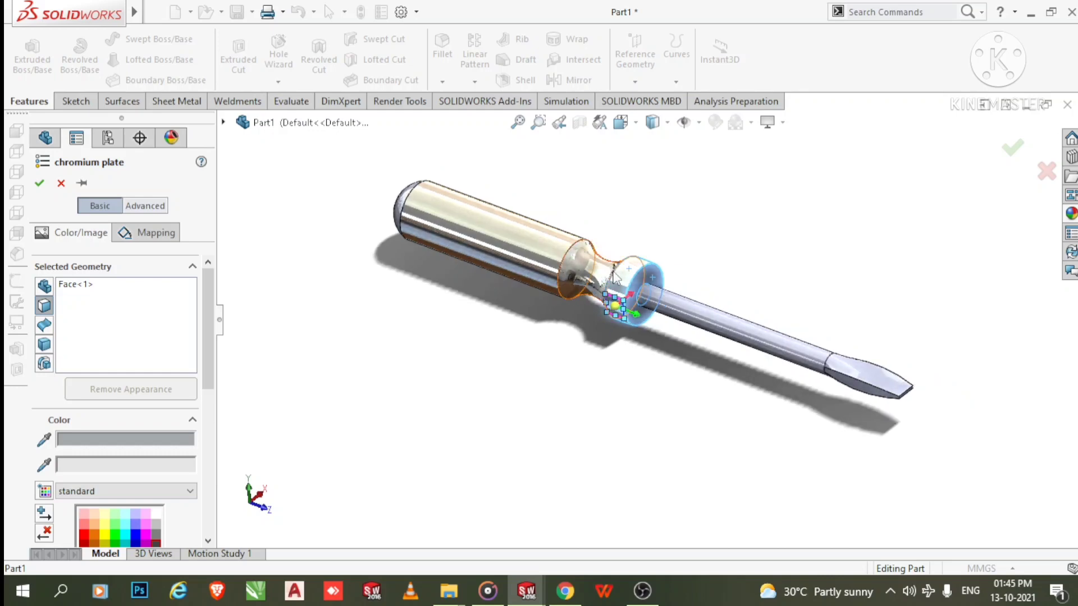
scroll(622, 272, down, 2)
click(39, 184)
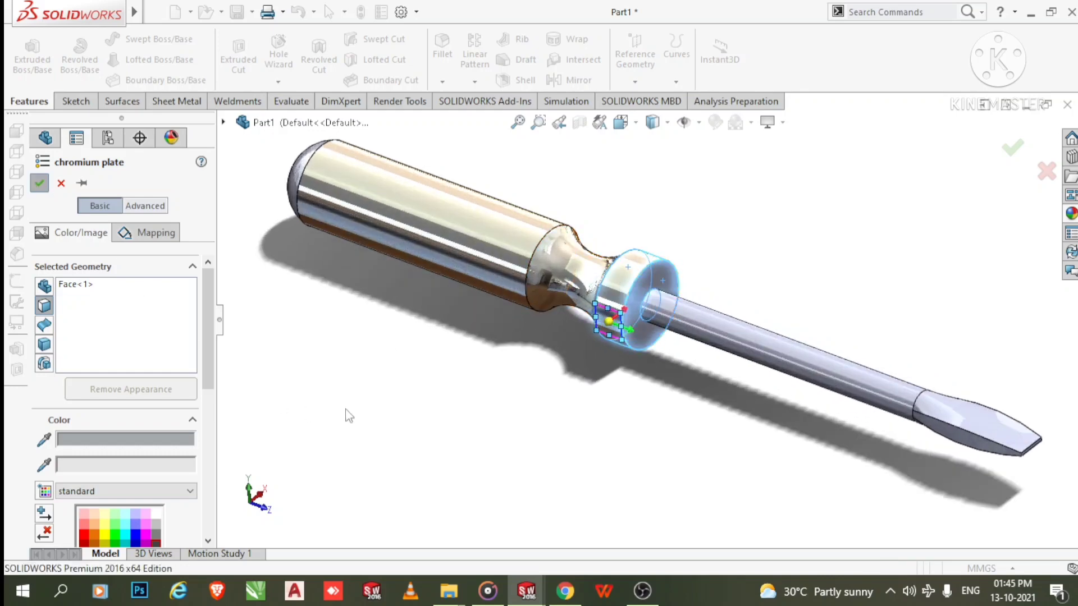
- Start a new sketch on the flat collar face surrounding the shaft and orient the view normal to it
click(665, 273)
right_click(663, 274)
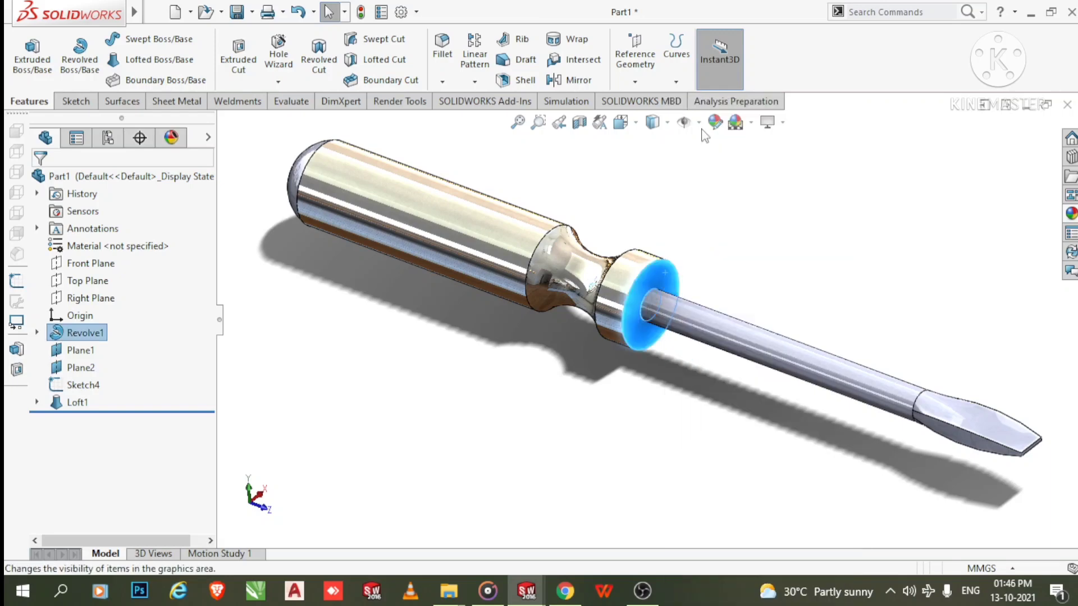
key(z)
key(z)
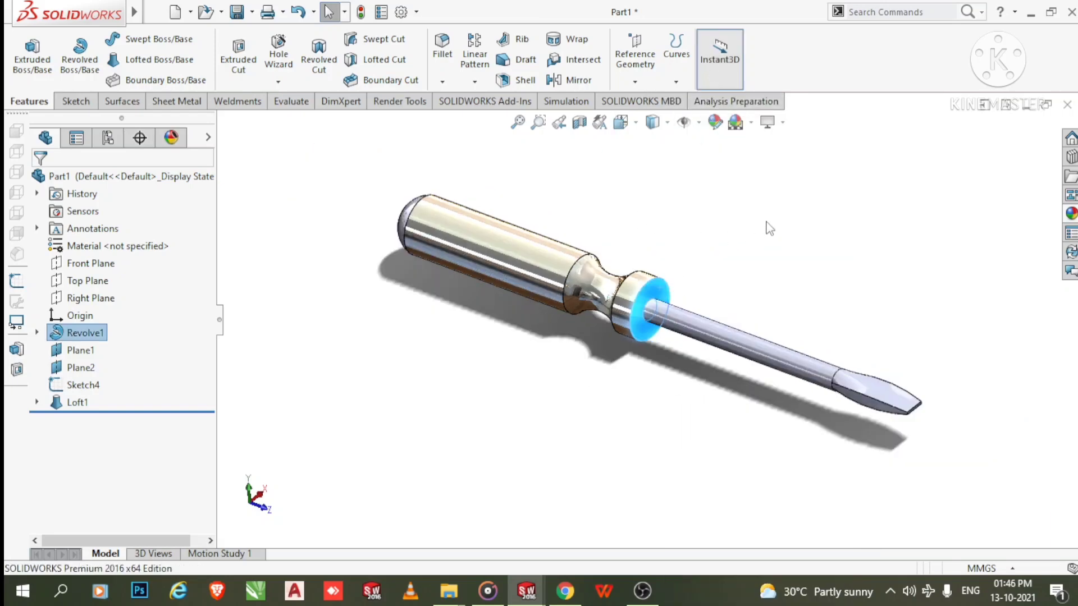
click(744, 279)
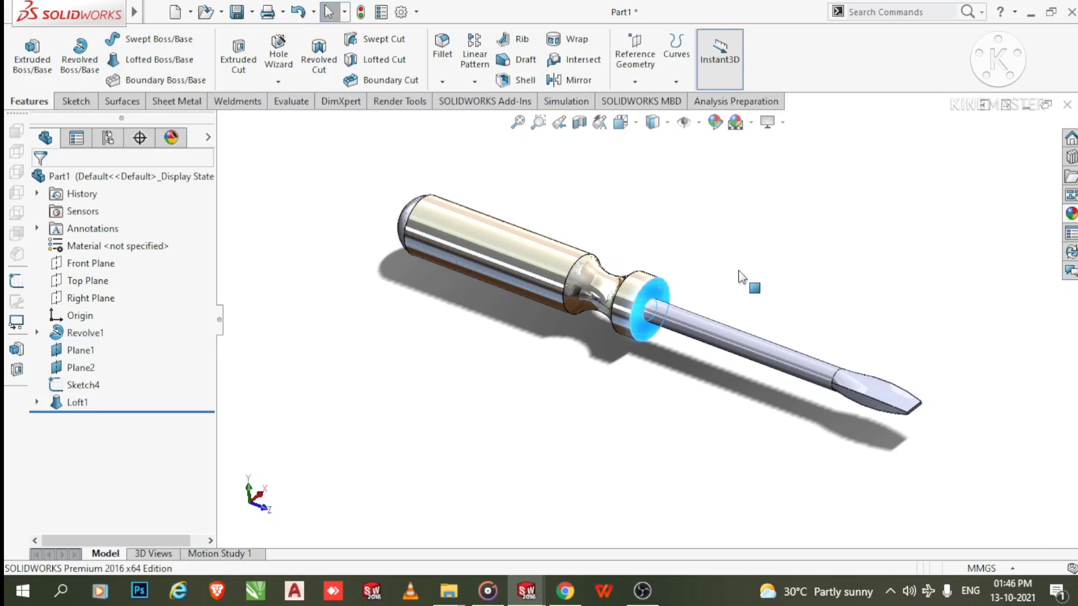
scroll(705, 276, down, 5)
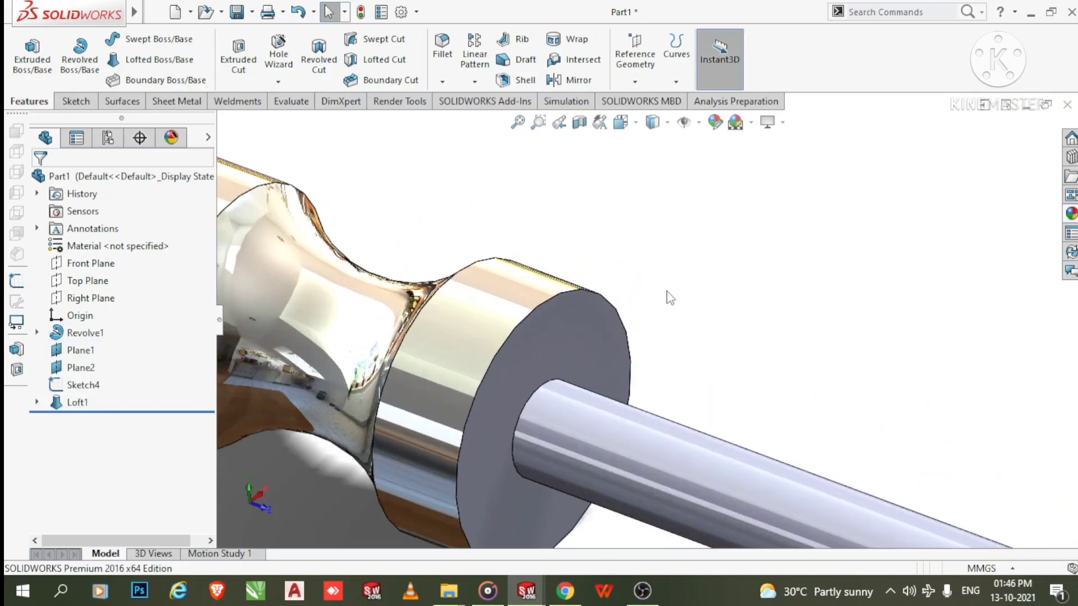
right_click(571, 321)
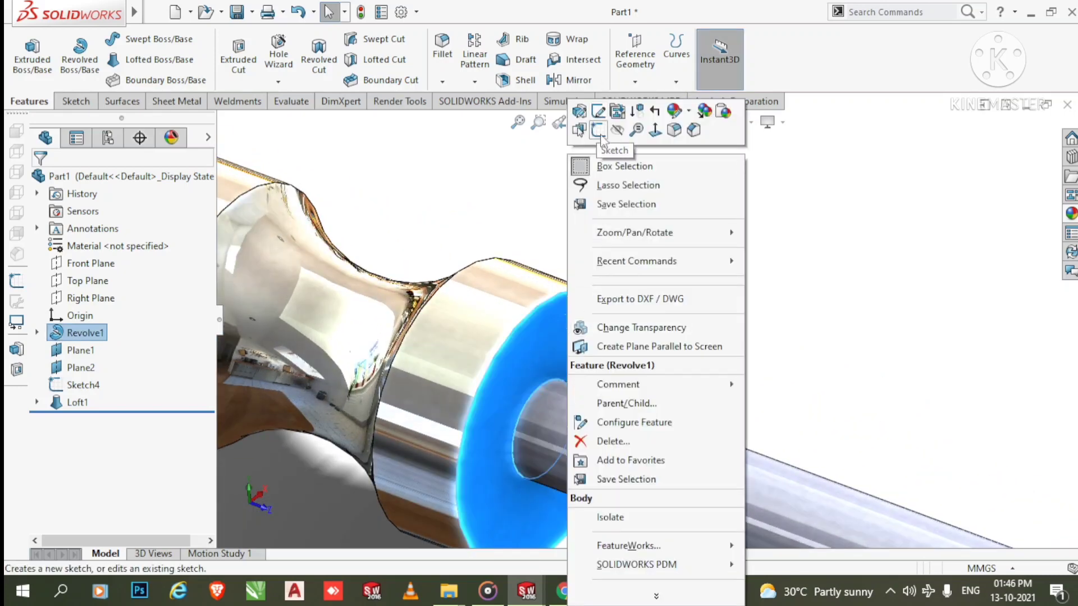
click(599, 112)
click(714, 64)
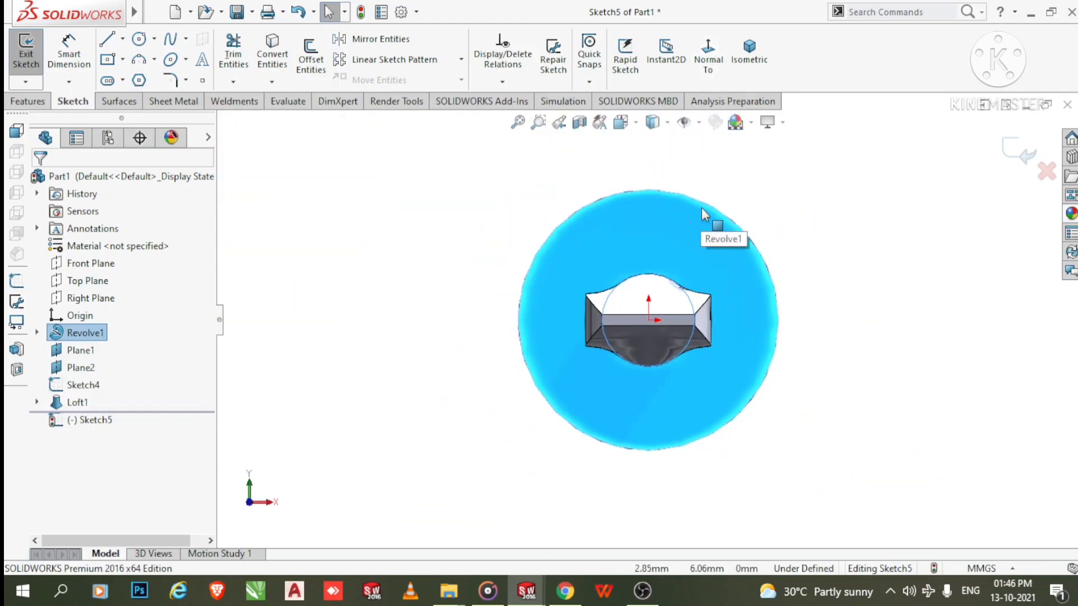
- Sketch a circle of about 1.53 mm radius centred on the collar's outer edge, directly above the origin
click(138, 39)
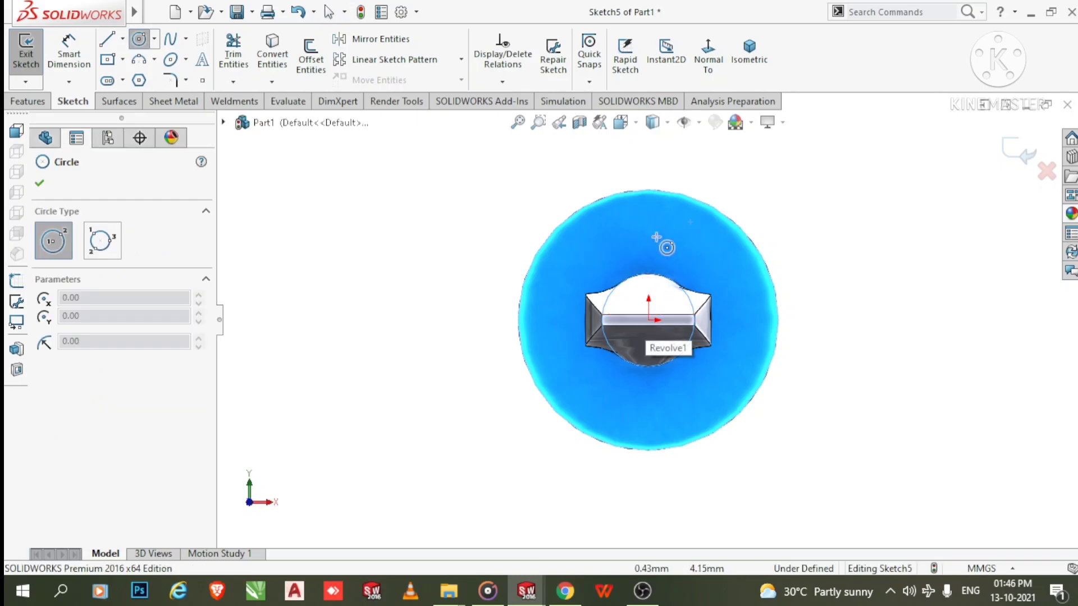
click(648, 191)
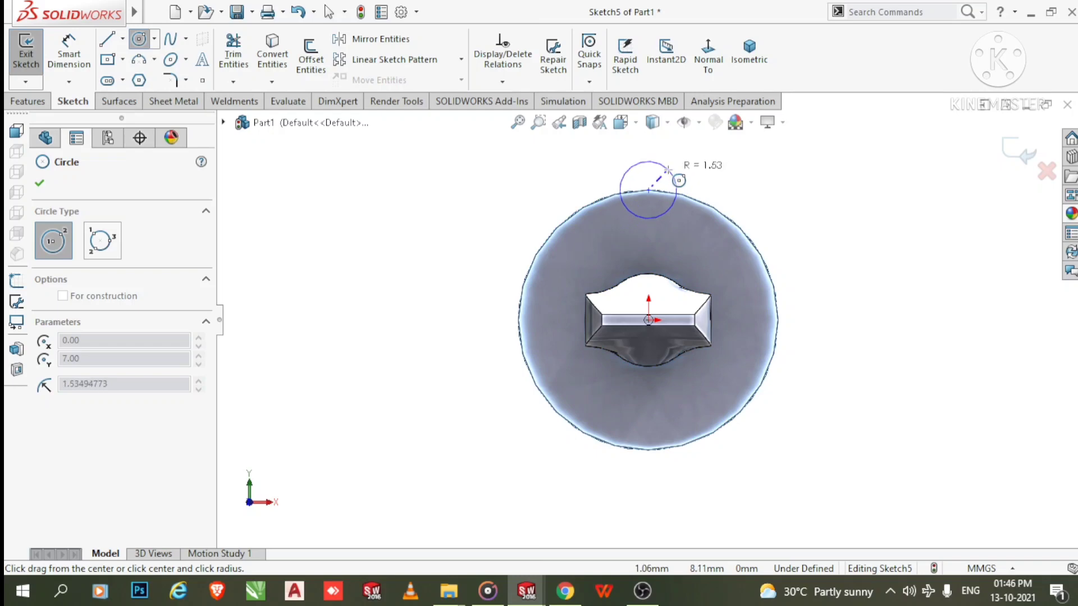
click(668, 169)
key(Escape)
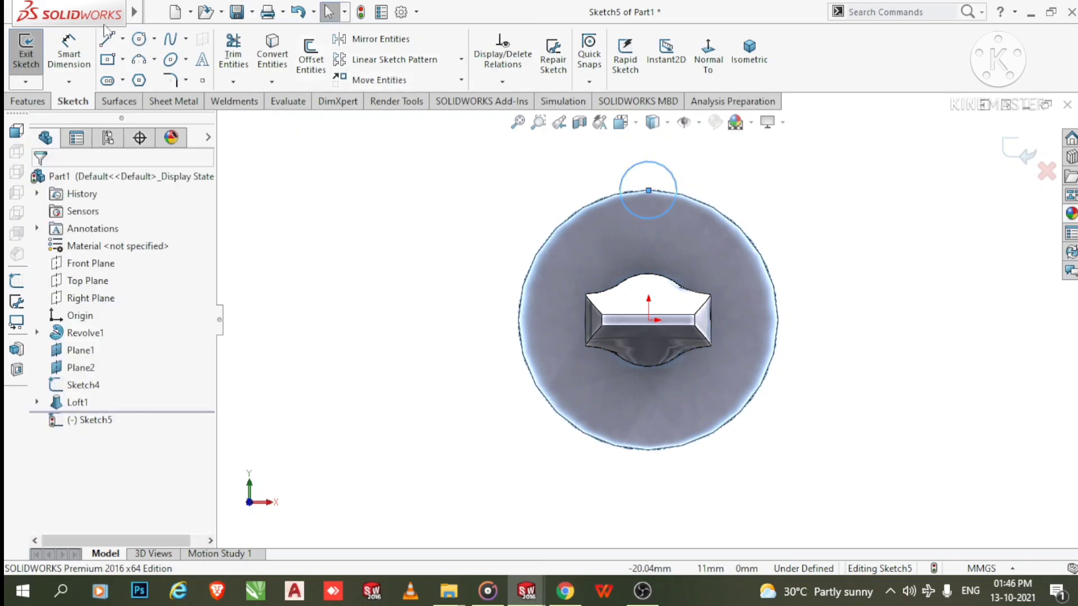
- Dimension the circle on the collar's edge to a diameter of 3 mm
click(69, 56)
click(671, 171)
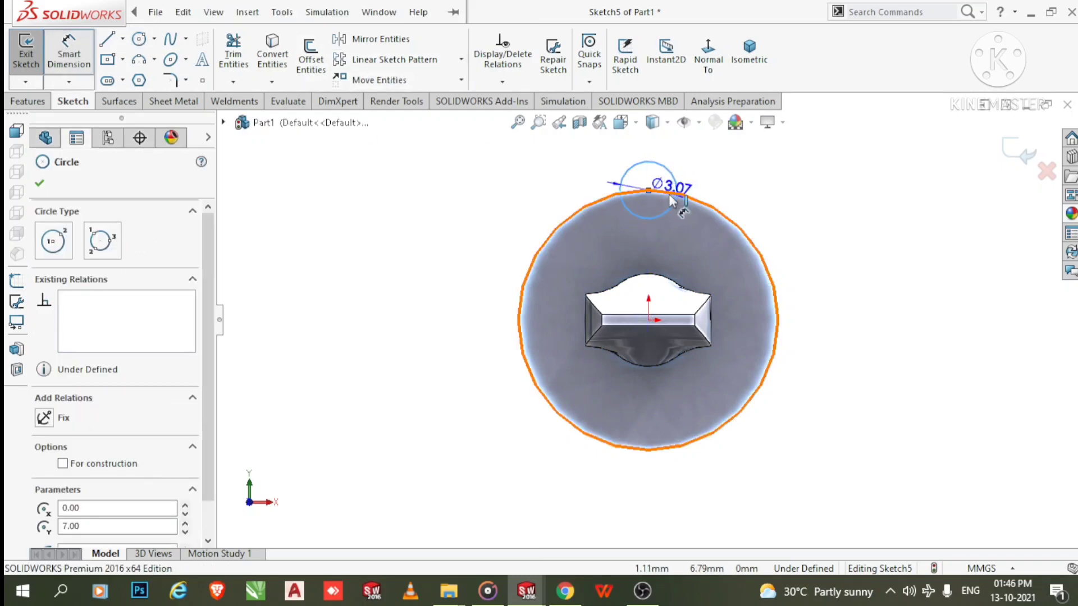
click(841, 179)
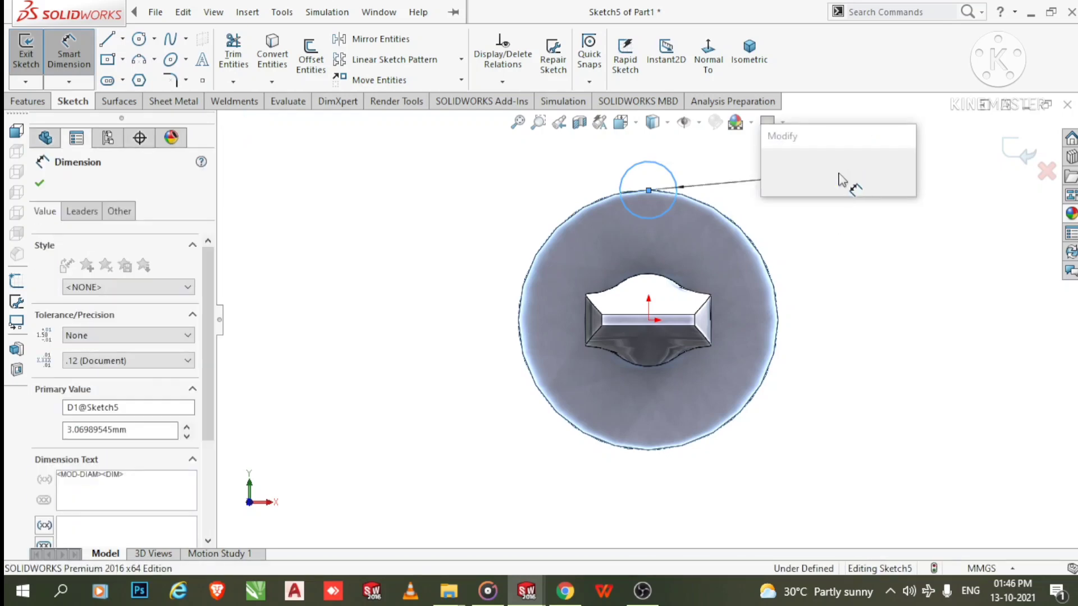
text(3)
key(Return)
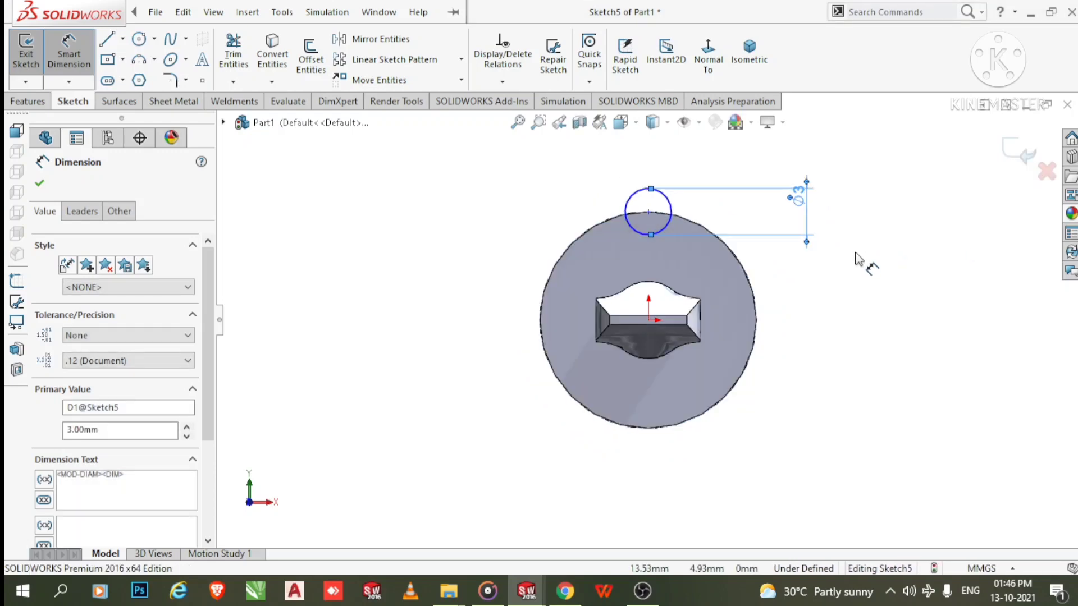
click(796, 260)
- Cut-extrude the 3 mm circle with the Through All end condition to groove the collar and handle lengthwise
middle_drag(796, 260, 833, 325)
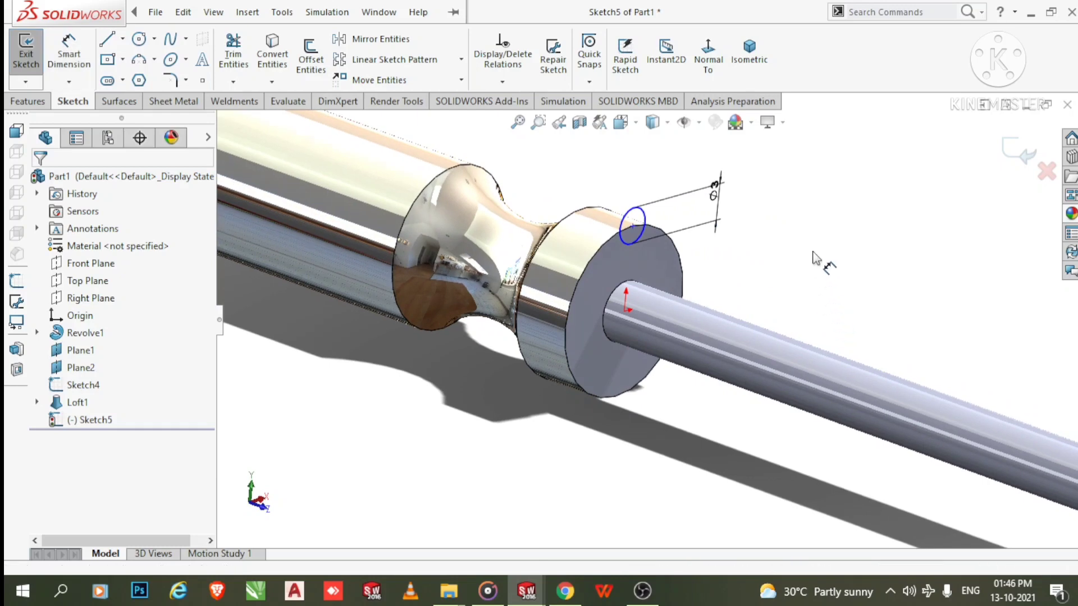
scroll(814, 253, down, 2)
scroll(814, 251, up, 1)
scroll(817, 257, up, 1)
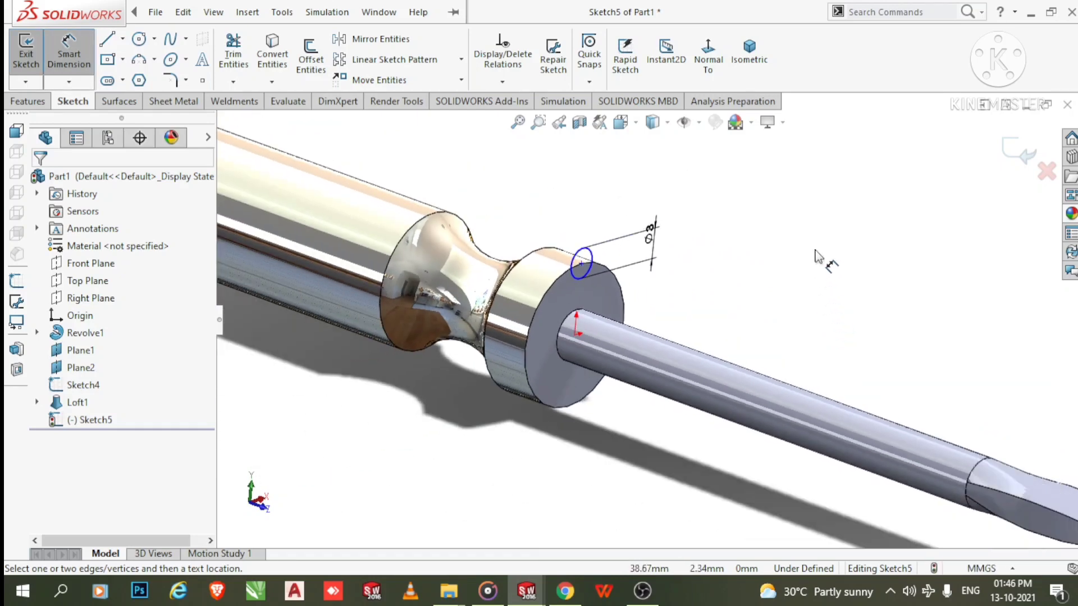
scroll(817, 257, up, 2)
click(29, 102)
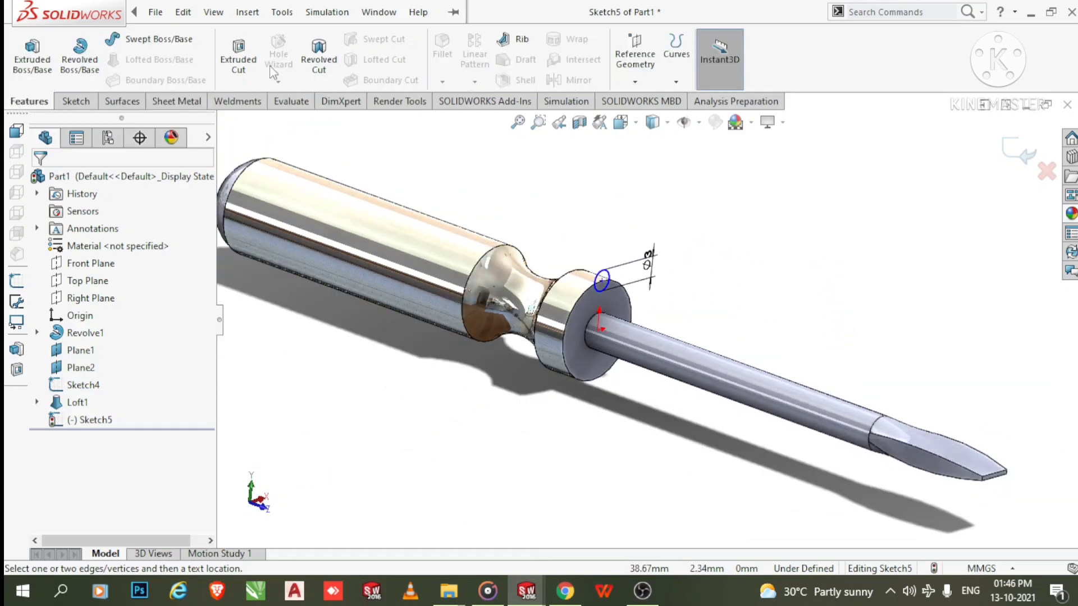
click(250, 61)
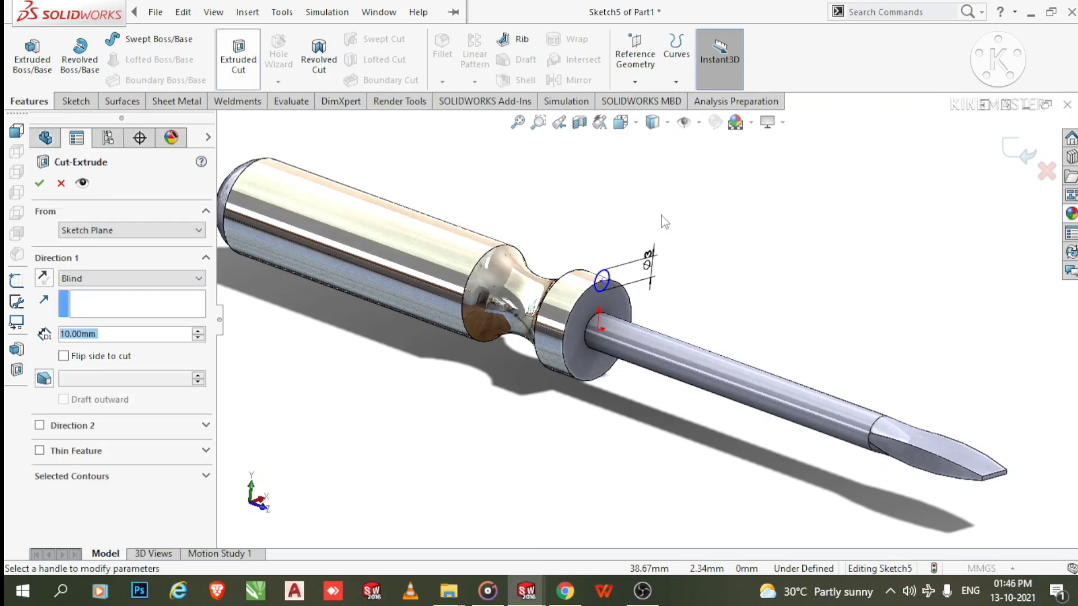
click(148, 283)
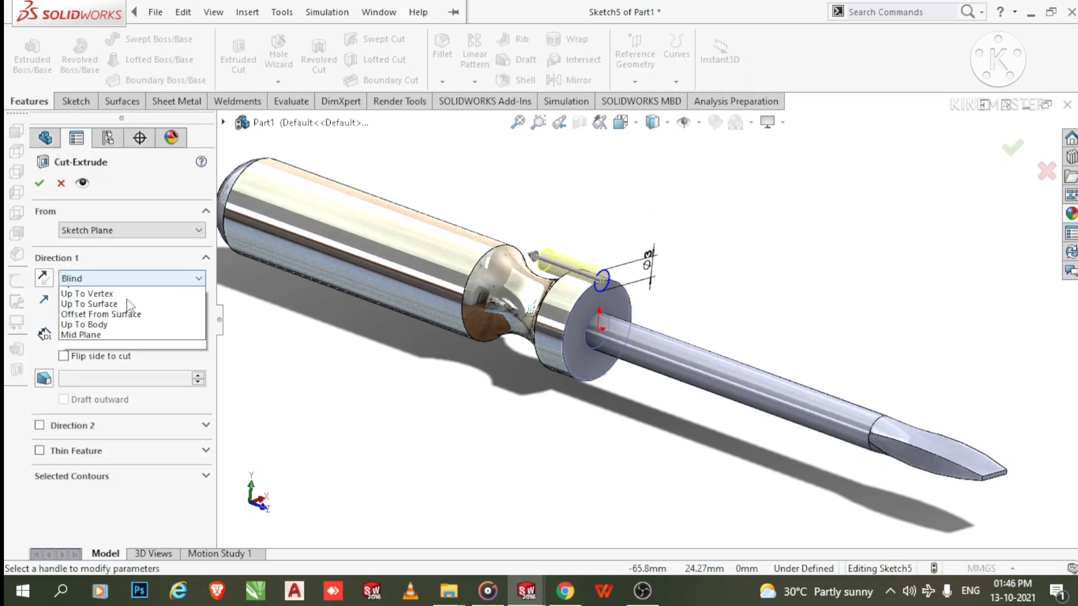
click(84, 303)
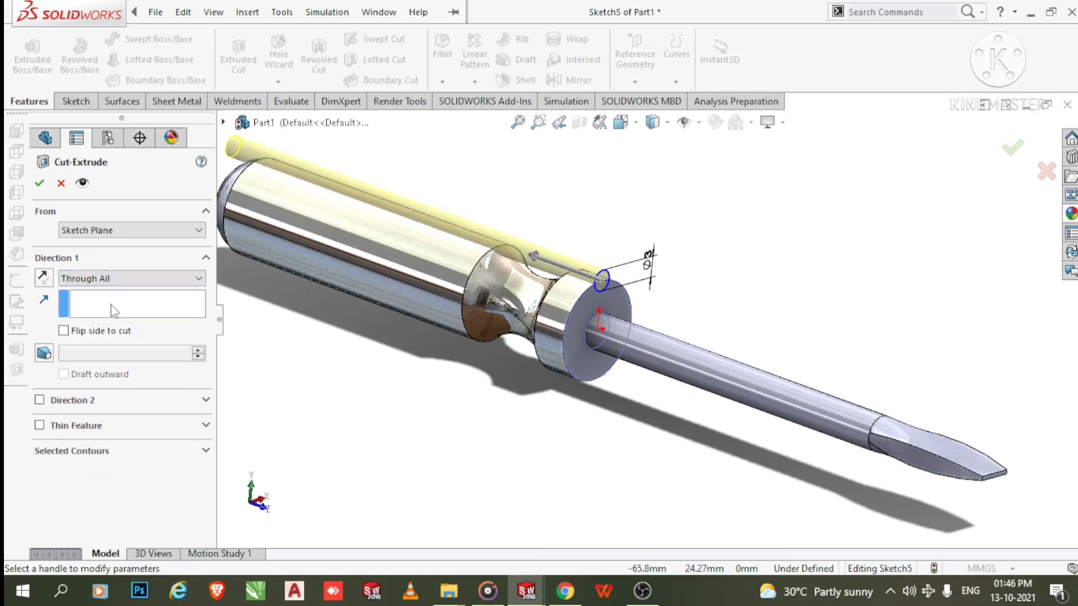
click(39, 184)
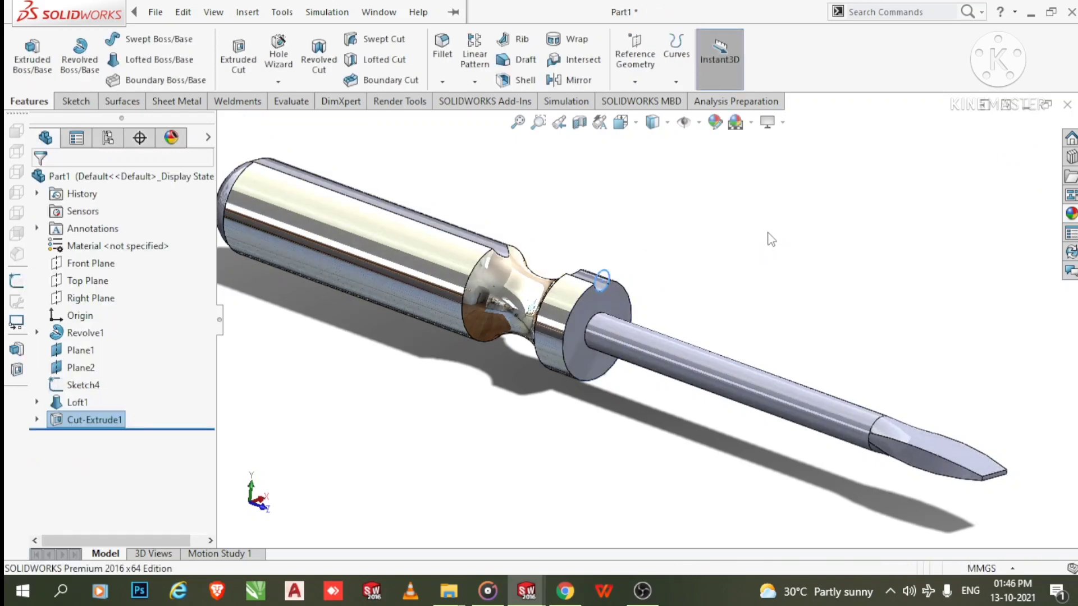
- Start a circular pattern of the groove cut, using the collar's circular front edge as the pattern axis
scroll(771, 239, up, 3)
middle_drag(646, 289, 641, 296)
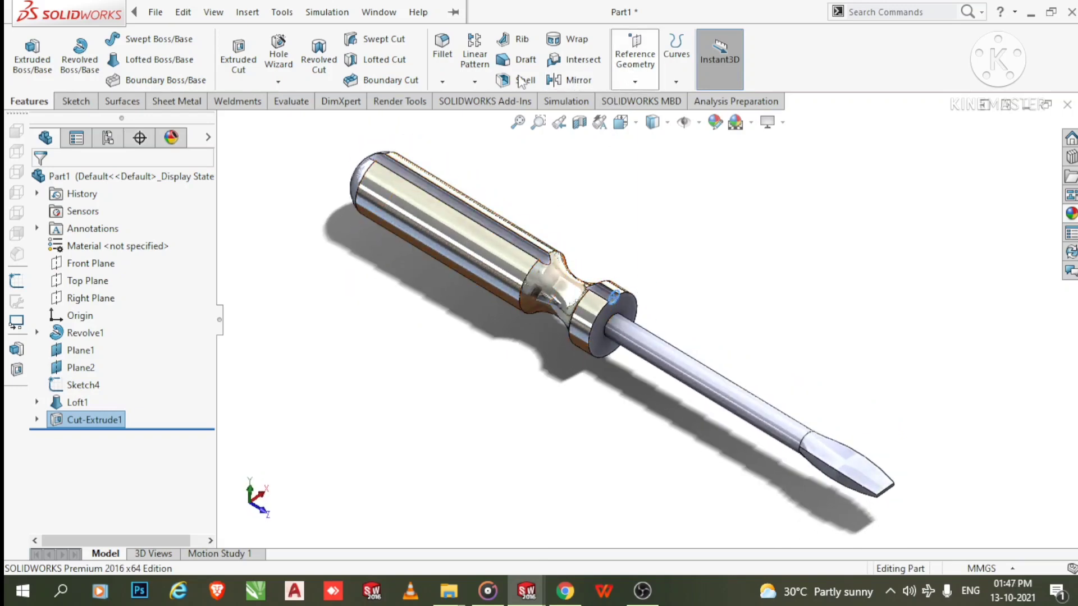
click(475, 82)
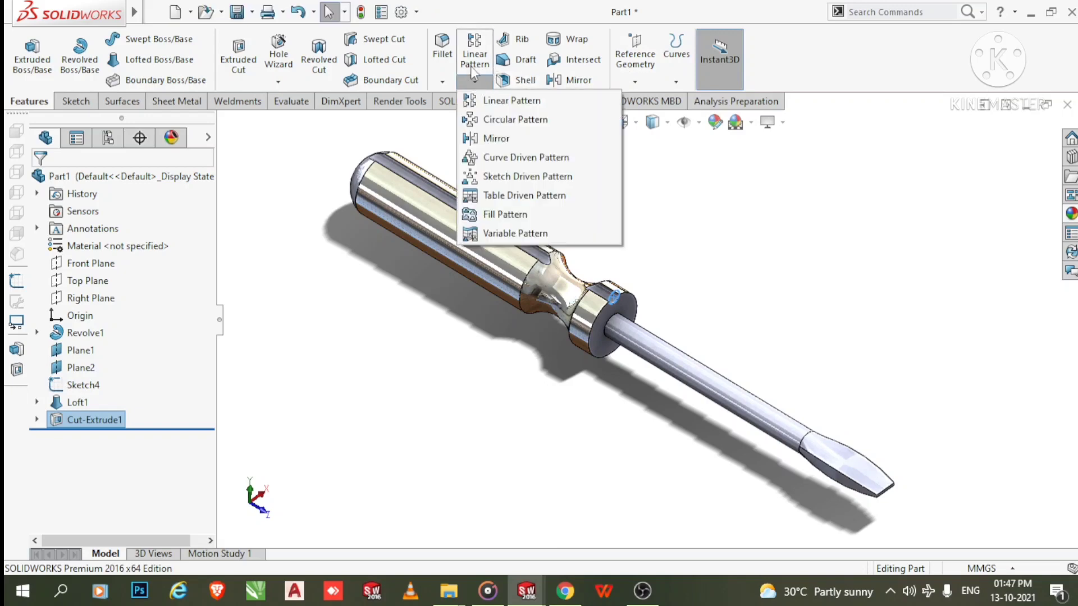
click(501, 119)
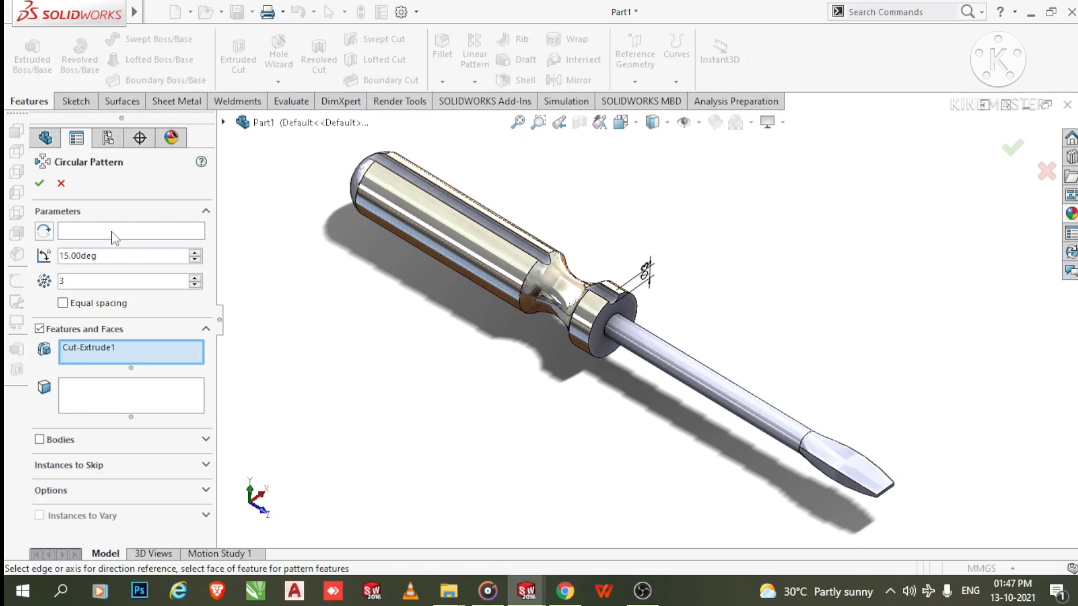
click(79, 232)
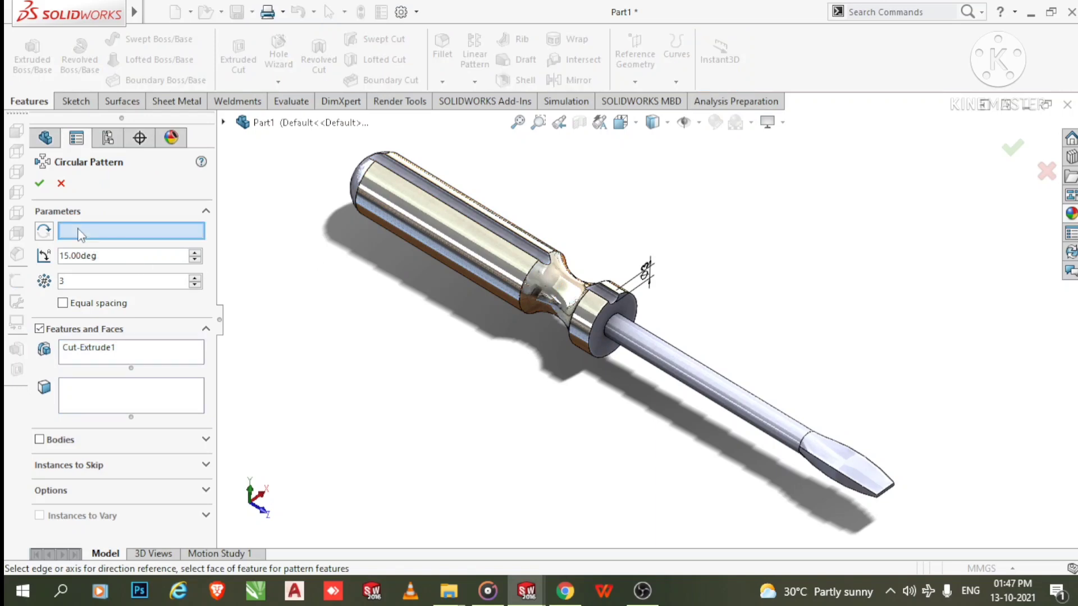
click(598, 324)
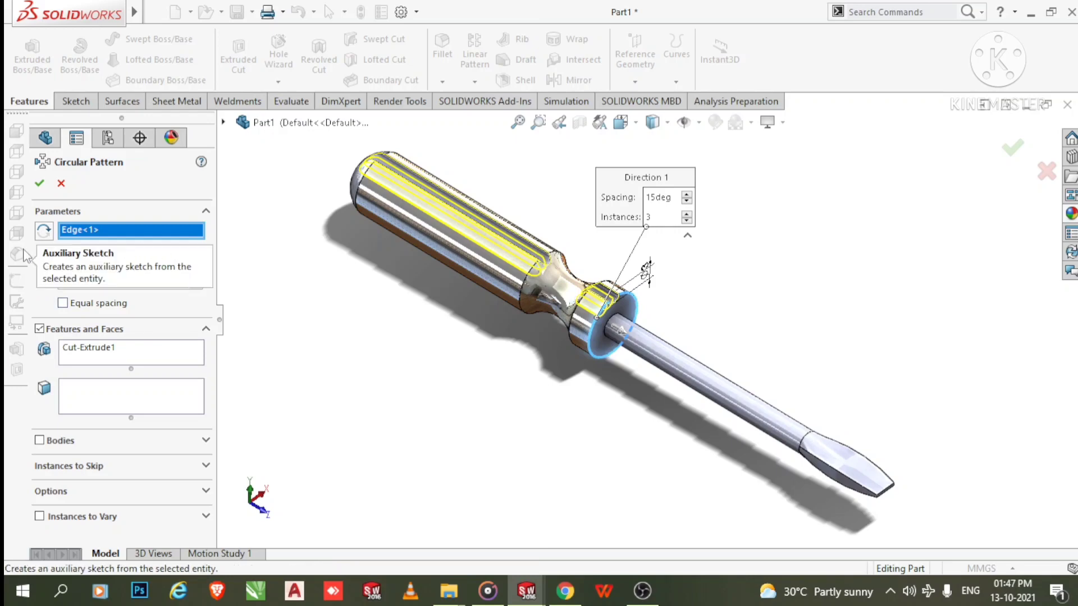
- Set the circular pattern to 6 equally spaced instances over 360 degrees and apply it
text(360)
key(Return)
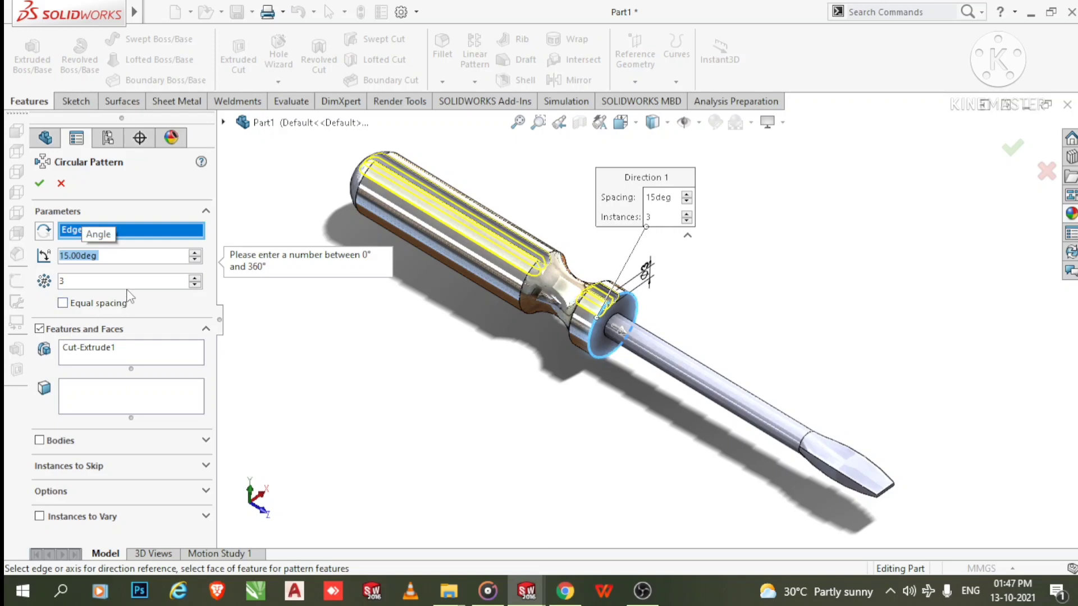
click(72, 305)
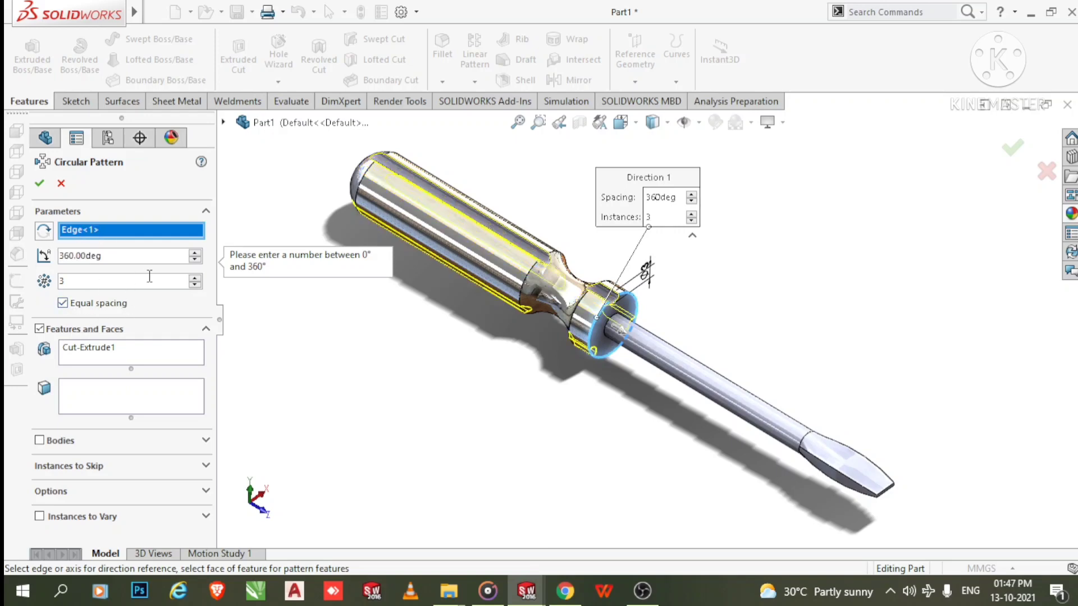
click(197, 280)
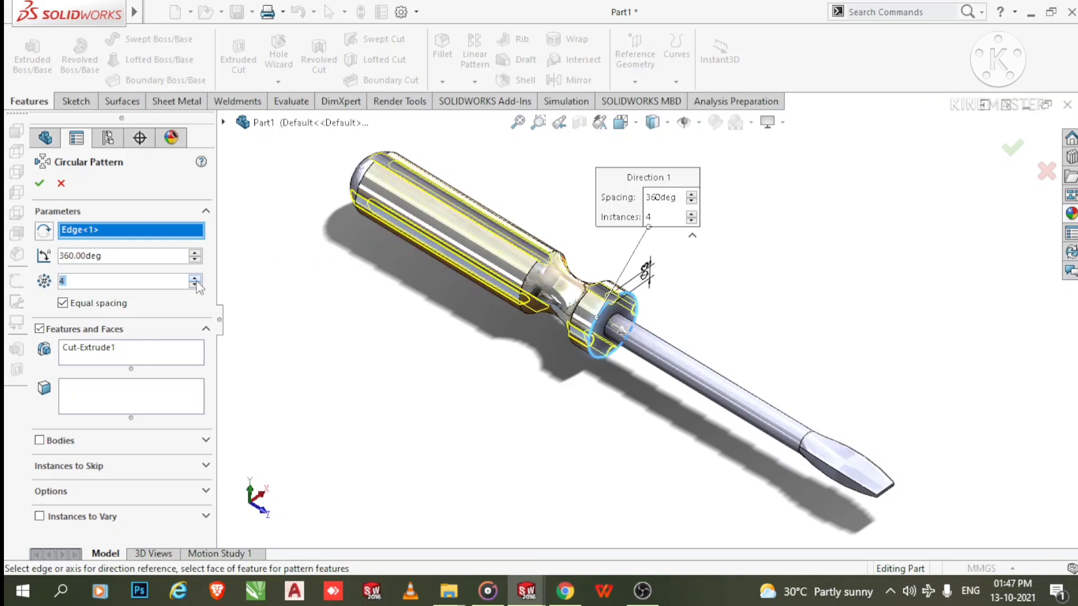
click(197, 280)
click(197, 280)
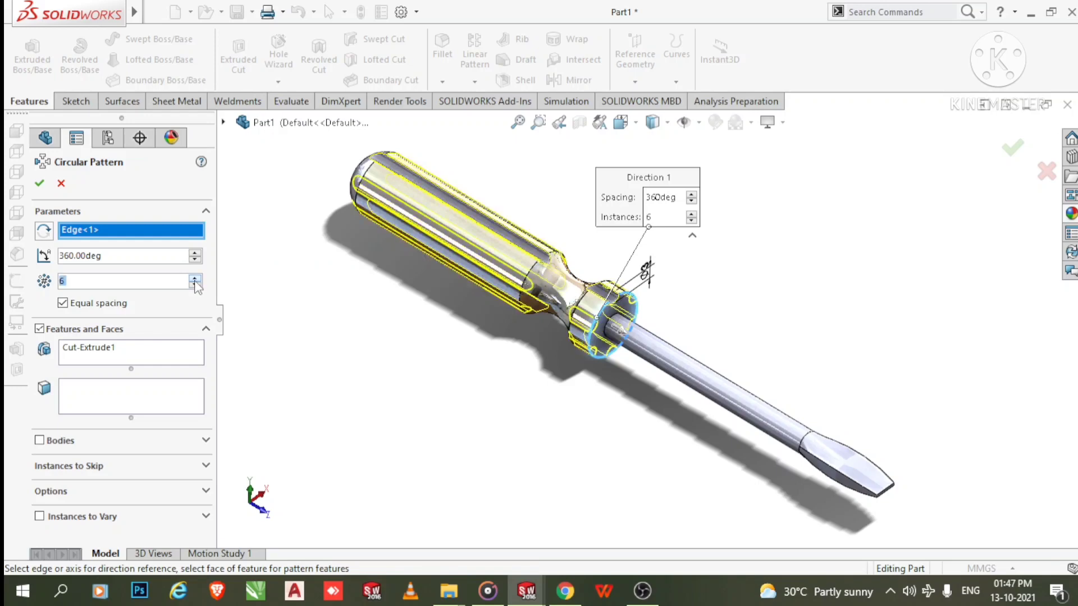
click(37, 186)
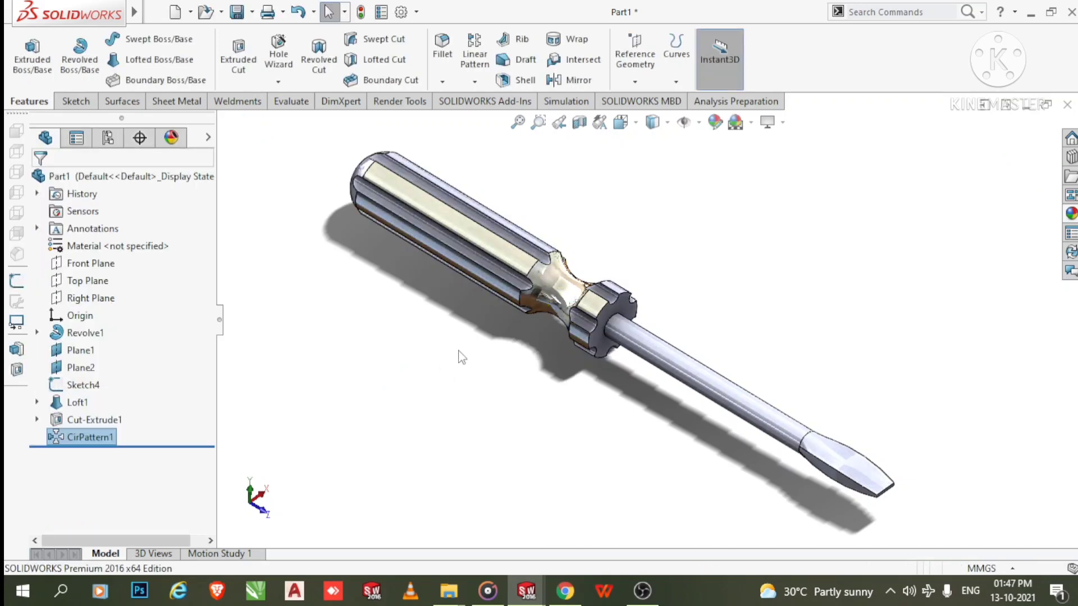
- Start a fillet of 0.5 mm radius and select two adjacent handle groove faces and the two matching collar groove faces
scroll(486, 254, down, 2)
scroll(490, 366, up, 1)
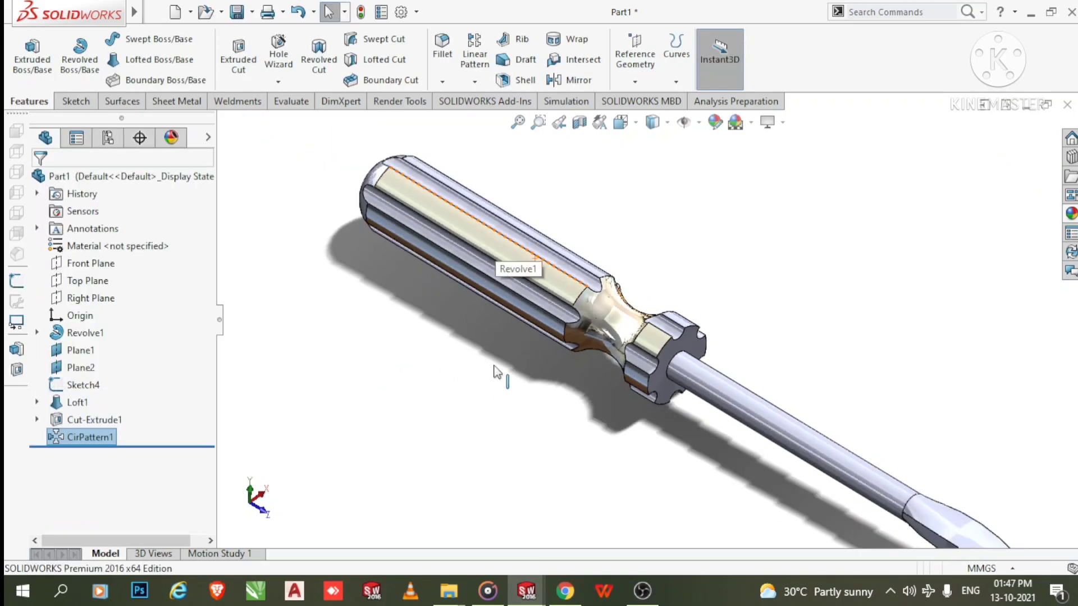
scroll(508, 296, down, 5)
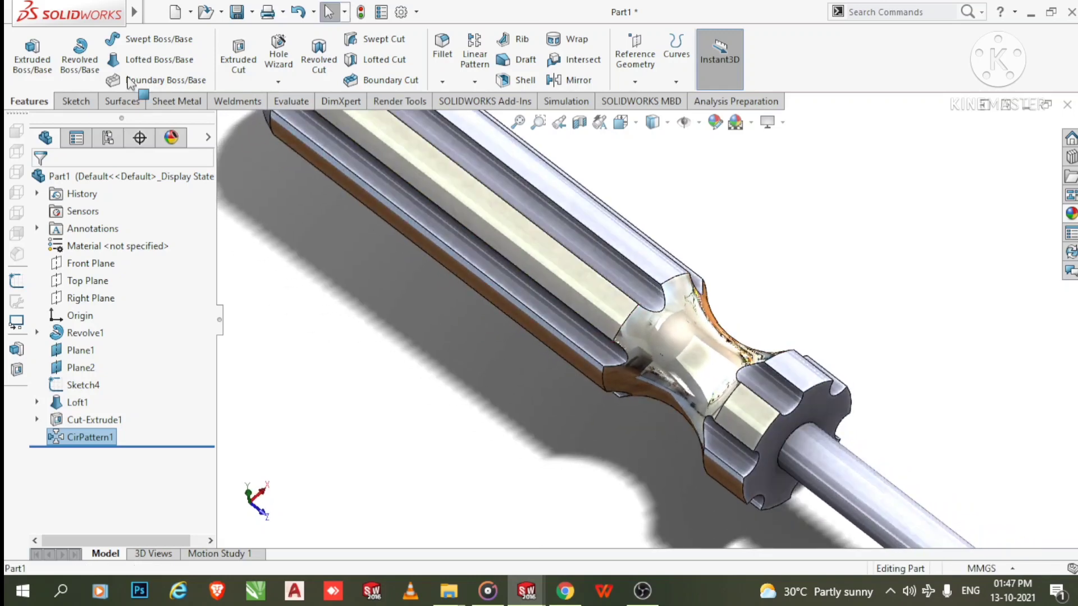
key(alt+f)
click(437, 60)
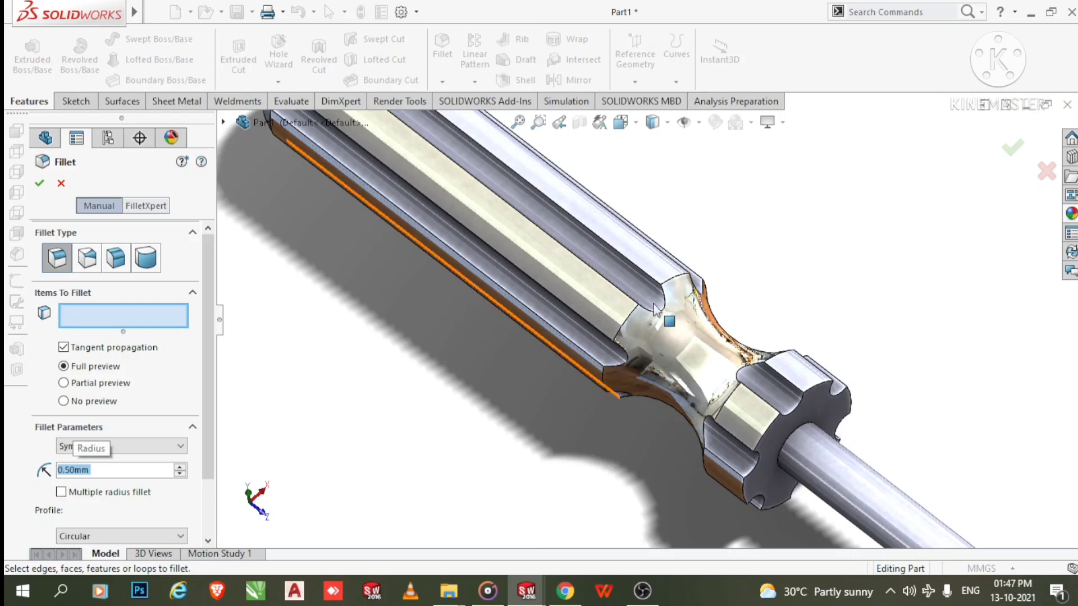
click(629, 289)
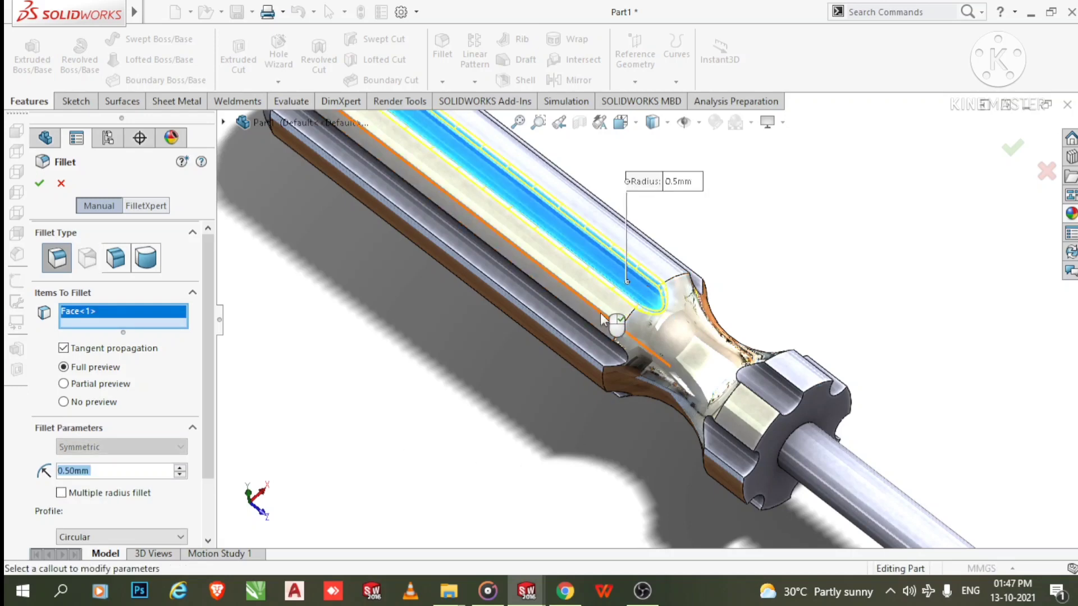
click(586, 335)
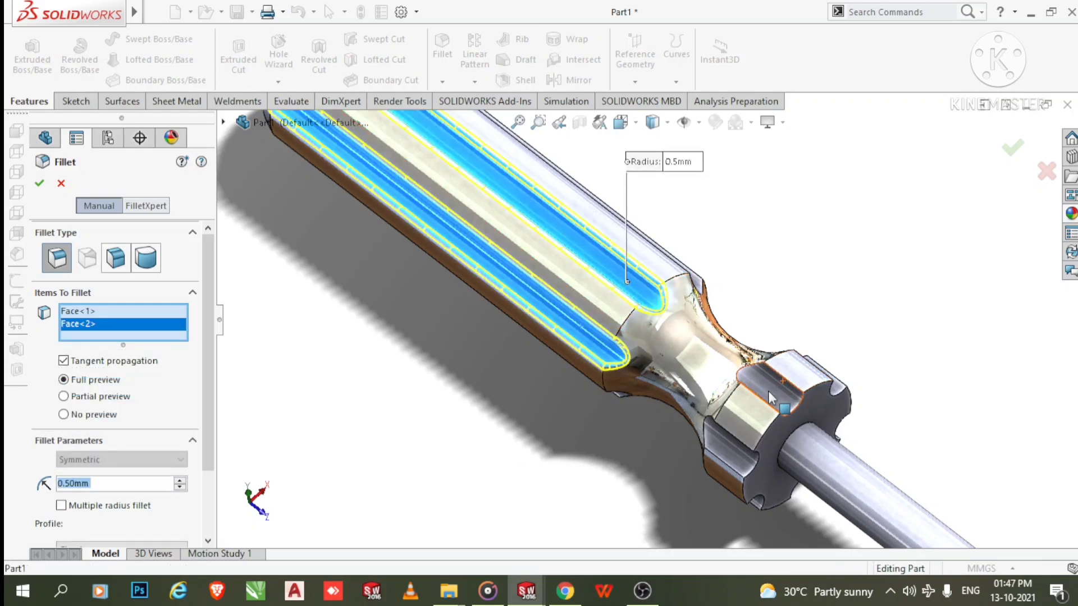
click(788, 386)
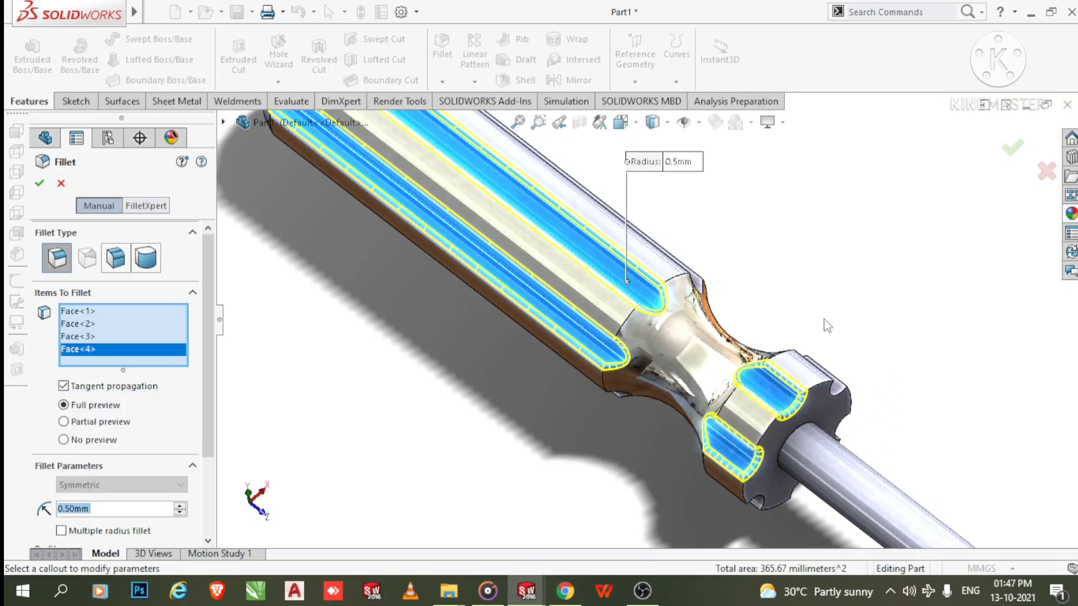
- Add the next two pairs of handle and collar groove faces around the tool to the fillet selection
middle_drag(825, 327, 795, 396)
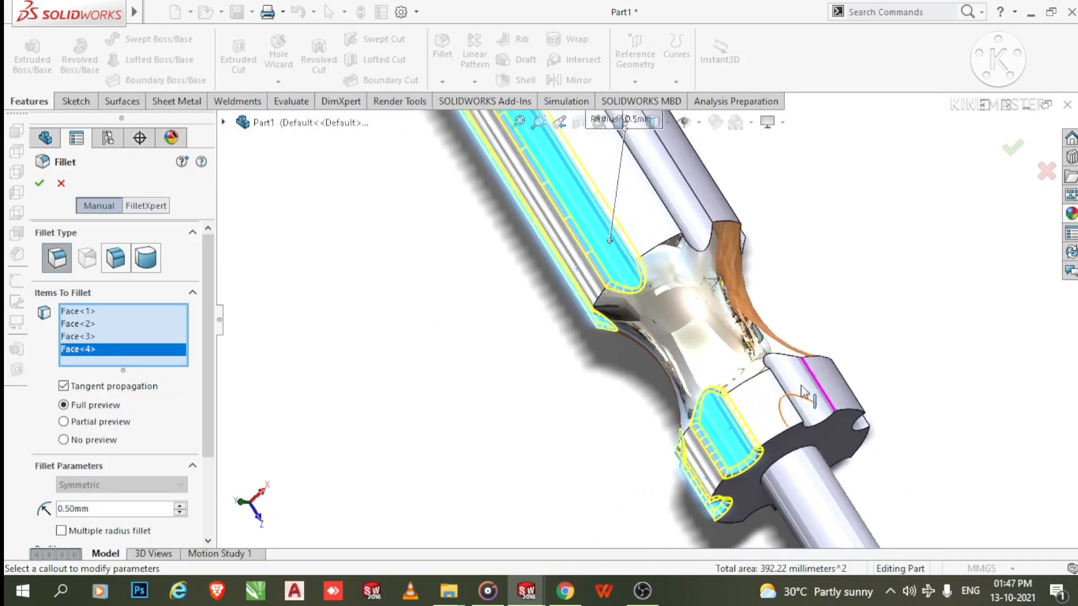
click(800, 390)
click(700, 220)
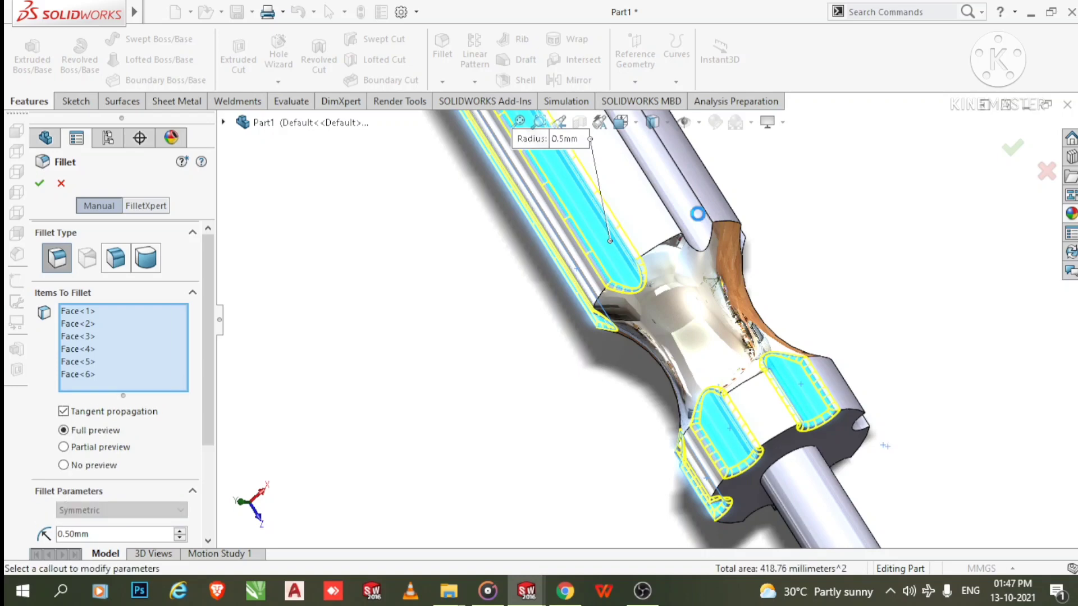
middle_drag(802, 273, 774, 312)
click(756, 214)
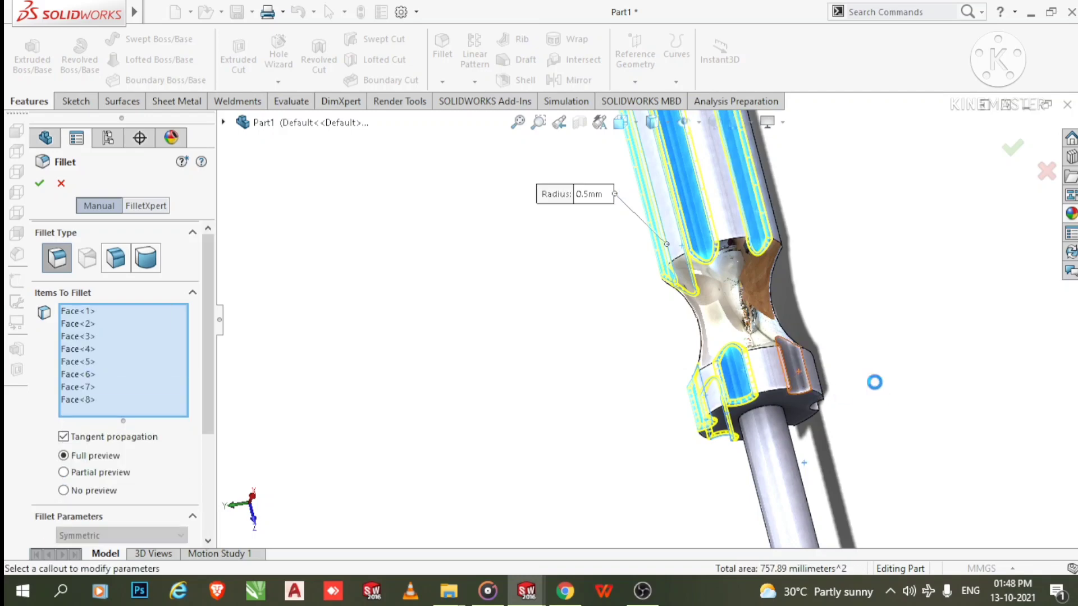
- Add one more collar groove face and its matching handle groove face, and apply the 0.5 mm fillet
middle_drag(864, 385, 774, 336)
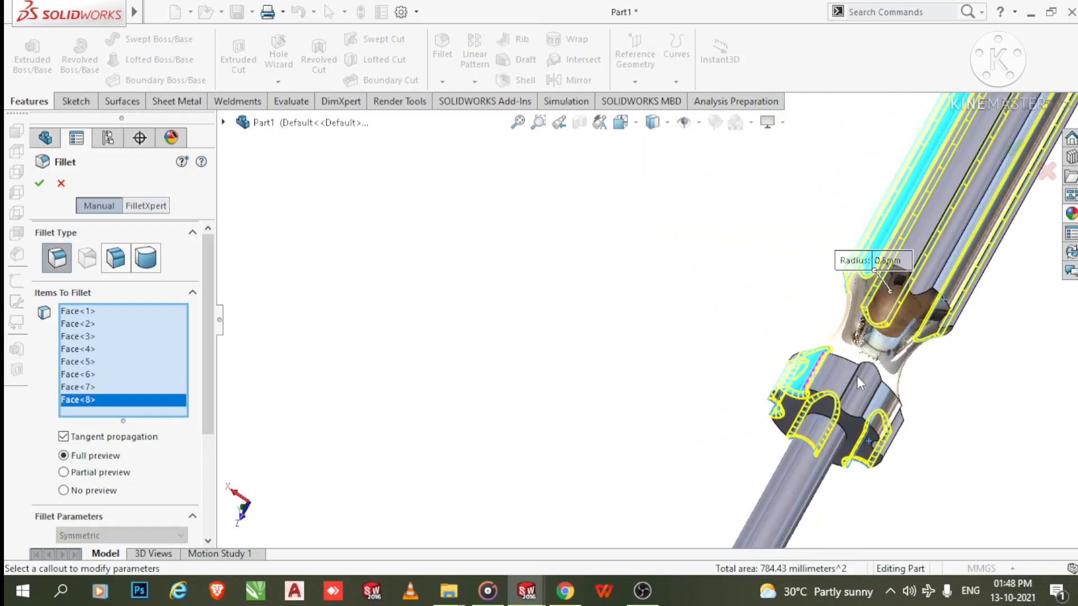
click(859, 385)
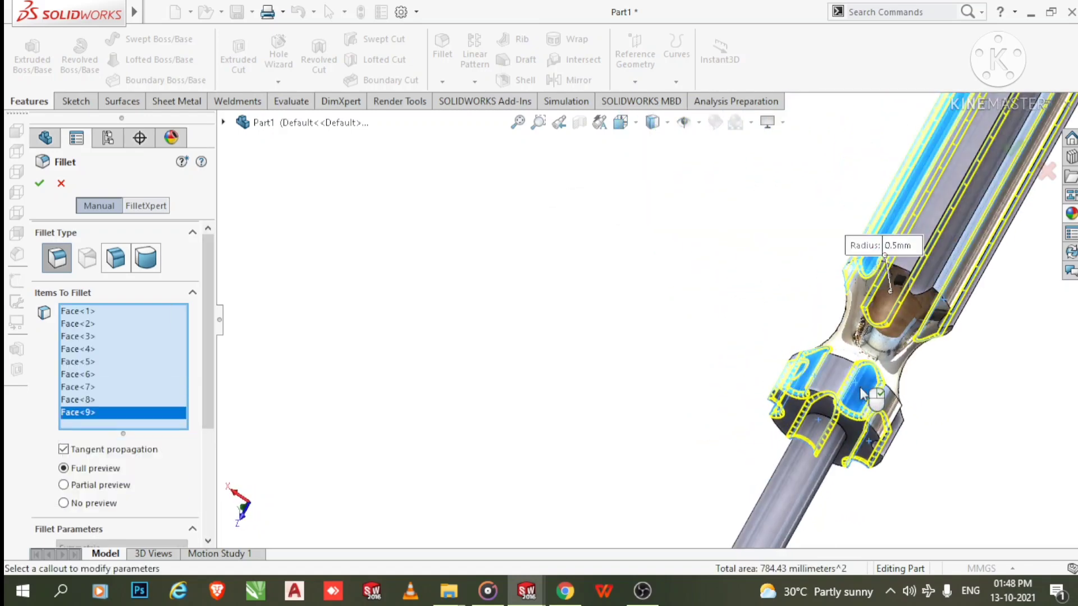
click(947, 269)
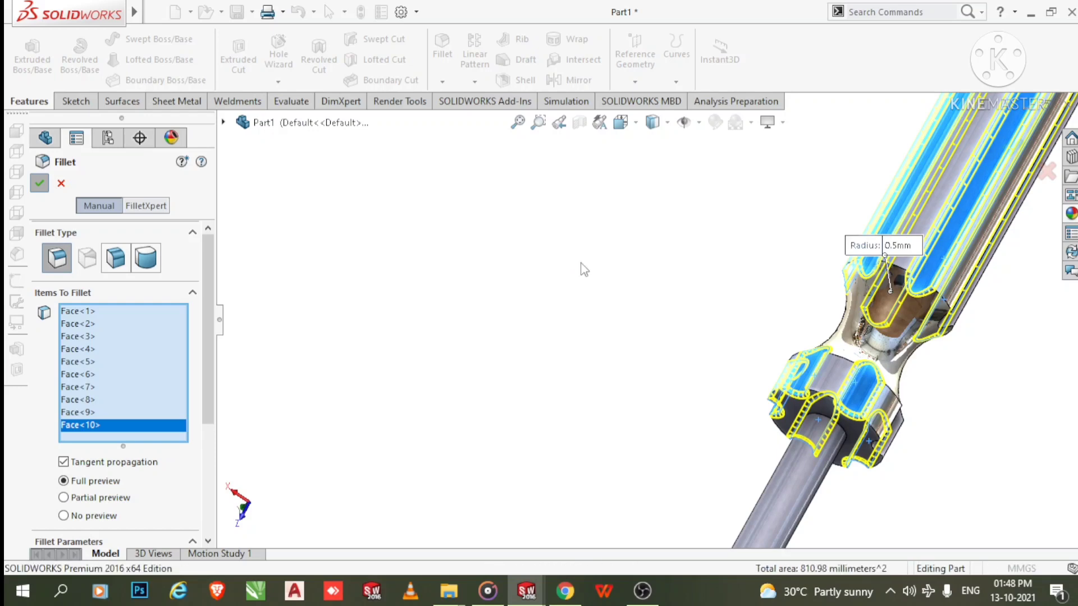
key(Return)
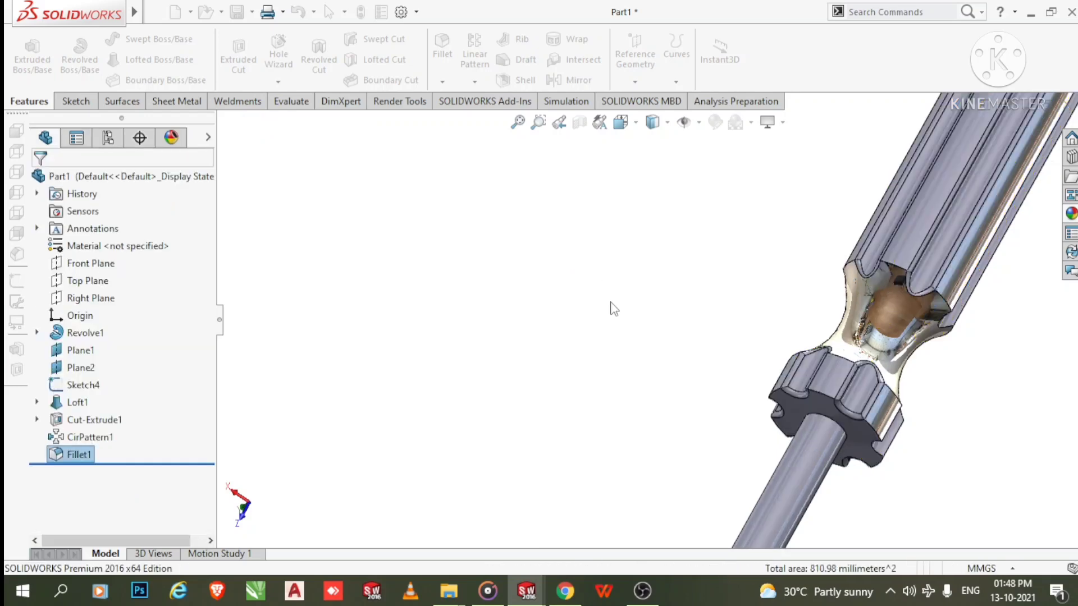
- Start a fillet of 0.5 mm radius and select two handle groove faces and the two outer ridge faces beside them
middle_drag(613, 308, 661, 206)
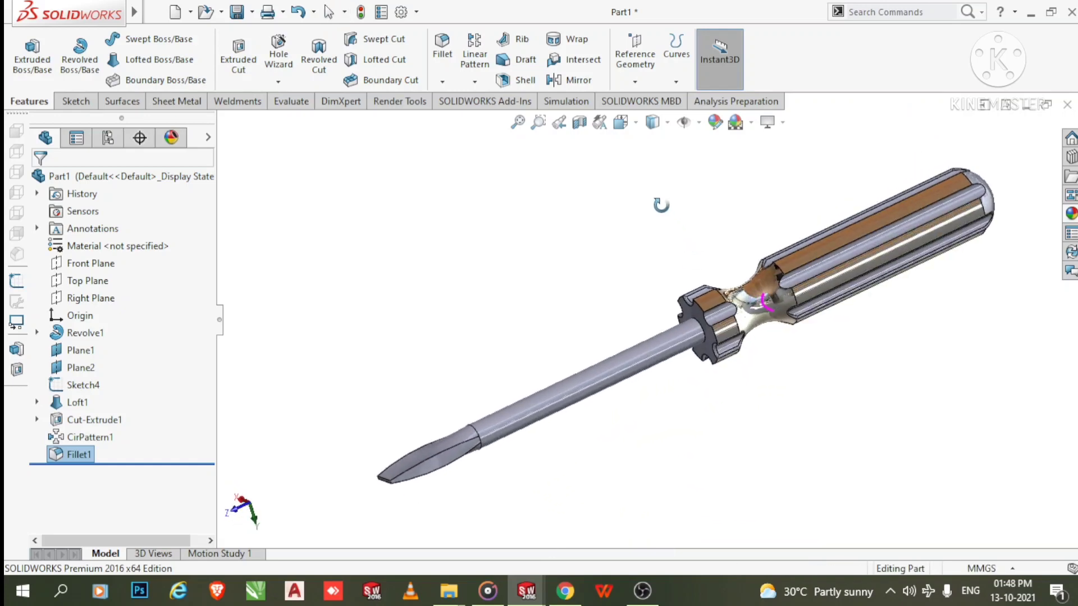
scroll(877, 291, down, 3)
scroll(684, 247, down, 2)
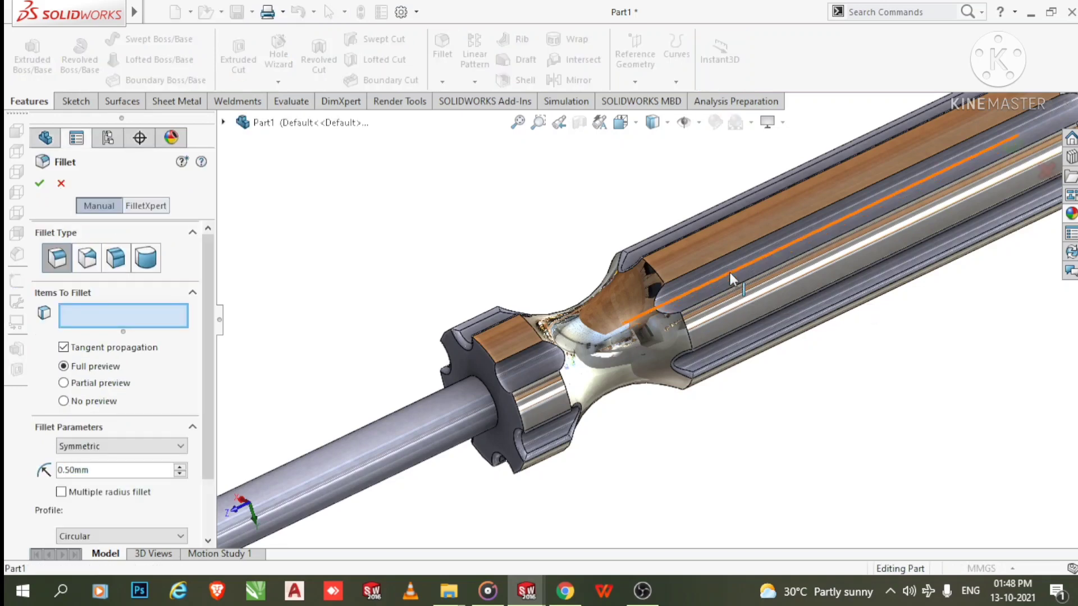
click(716, 267)
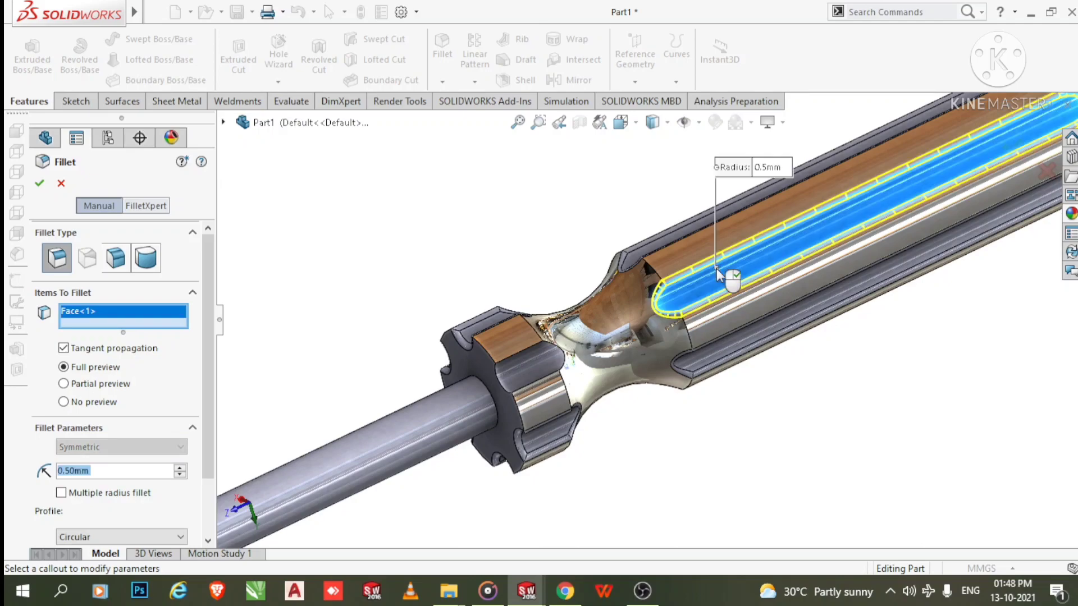
click(682, 265)
scroll(708, 314, up, 3)
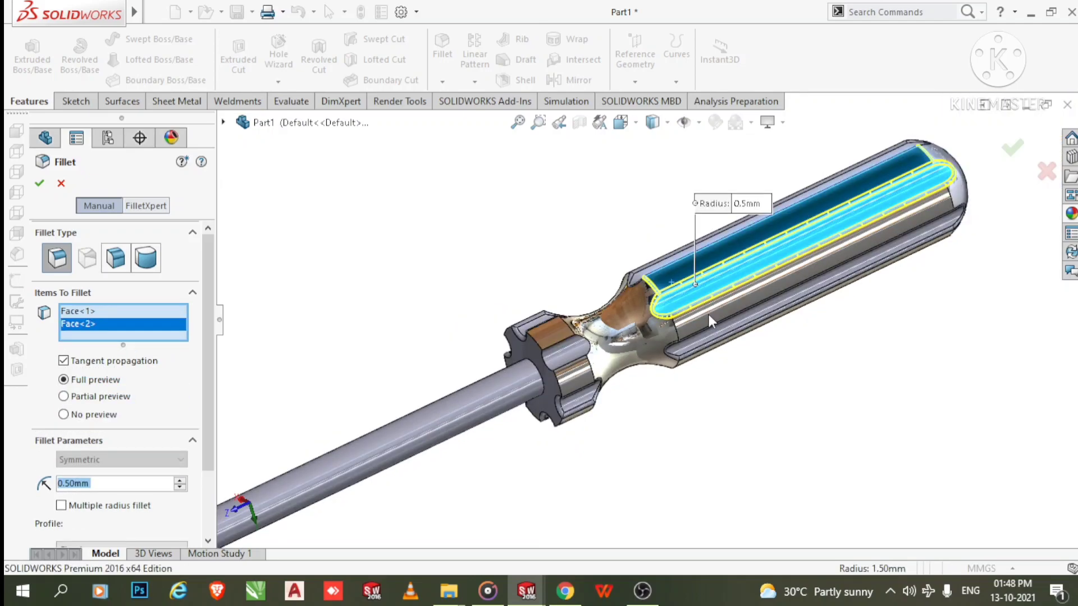
scroll(708, 314, down, 5)
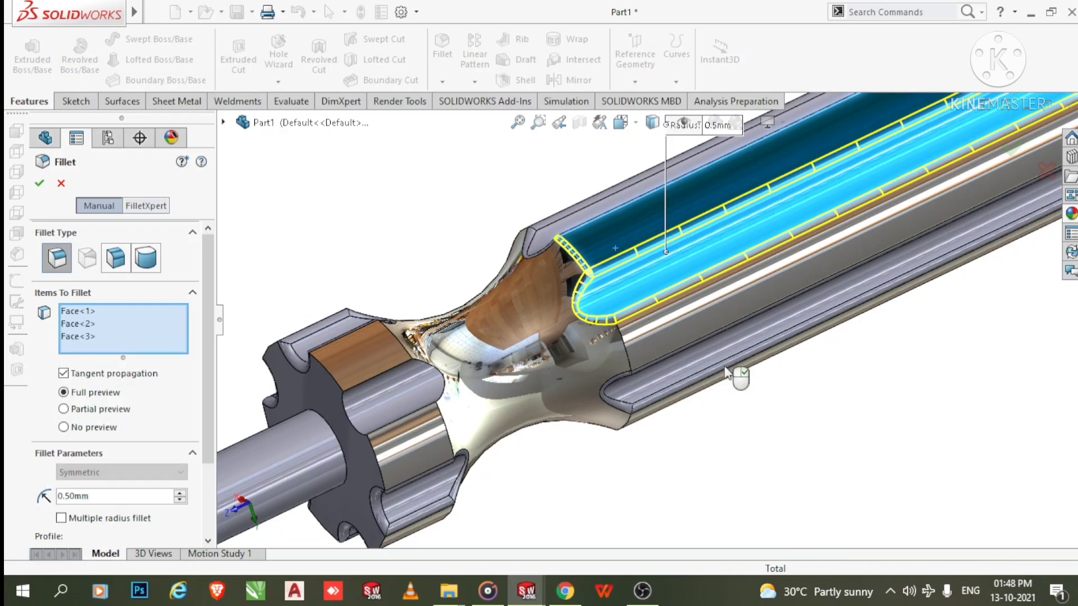
click(689, 373)
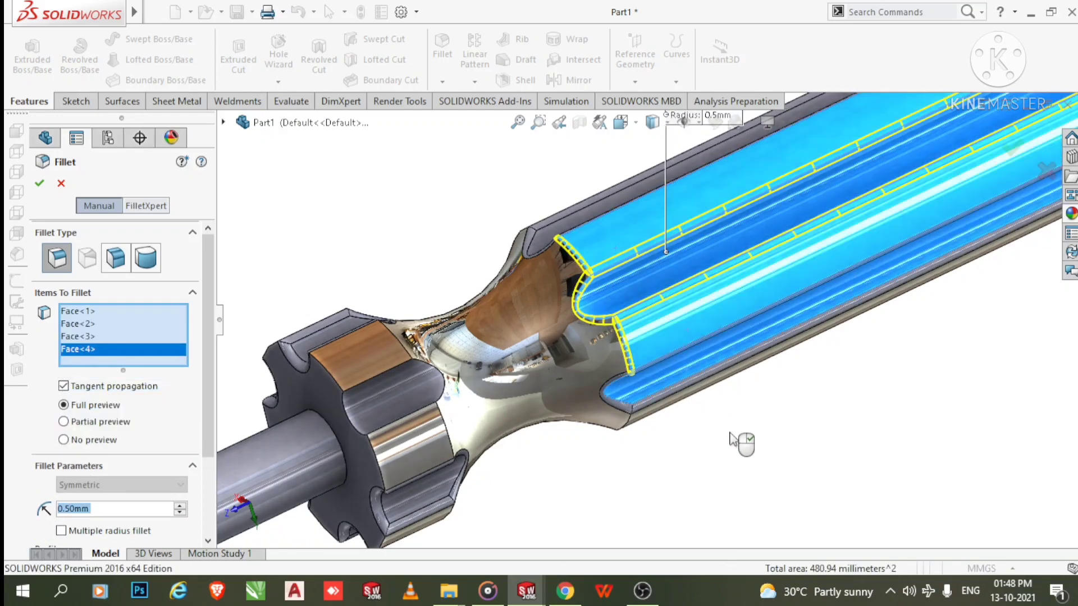
- Add the next two outer ridge faces of the handle, two collar ridge faces and one collar ridge edge to the fillet selection
middle_drag(726, 382, 679, 180)
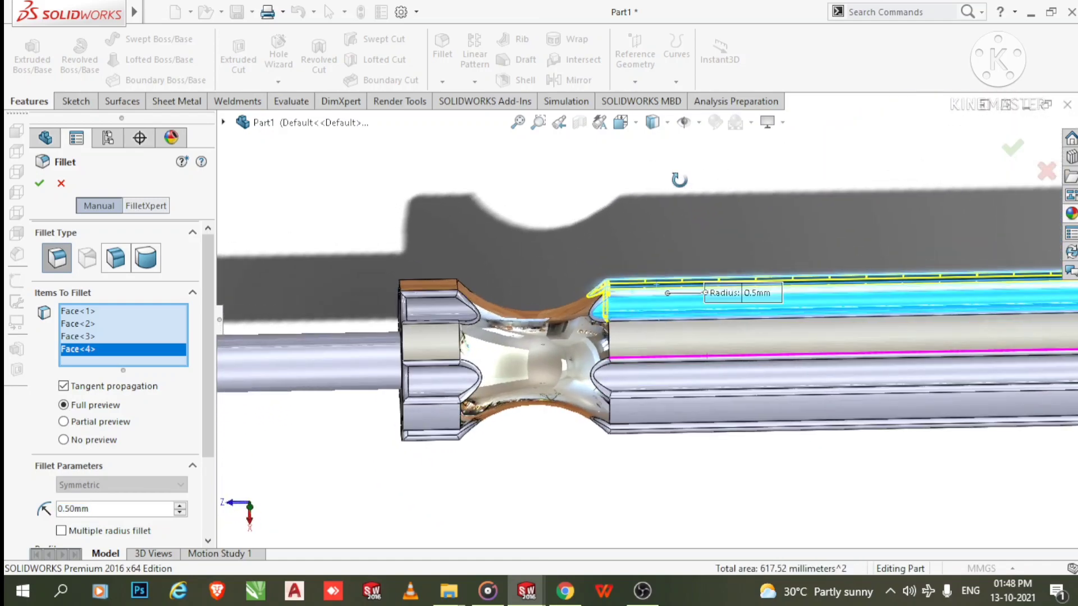
click(645, 350)
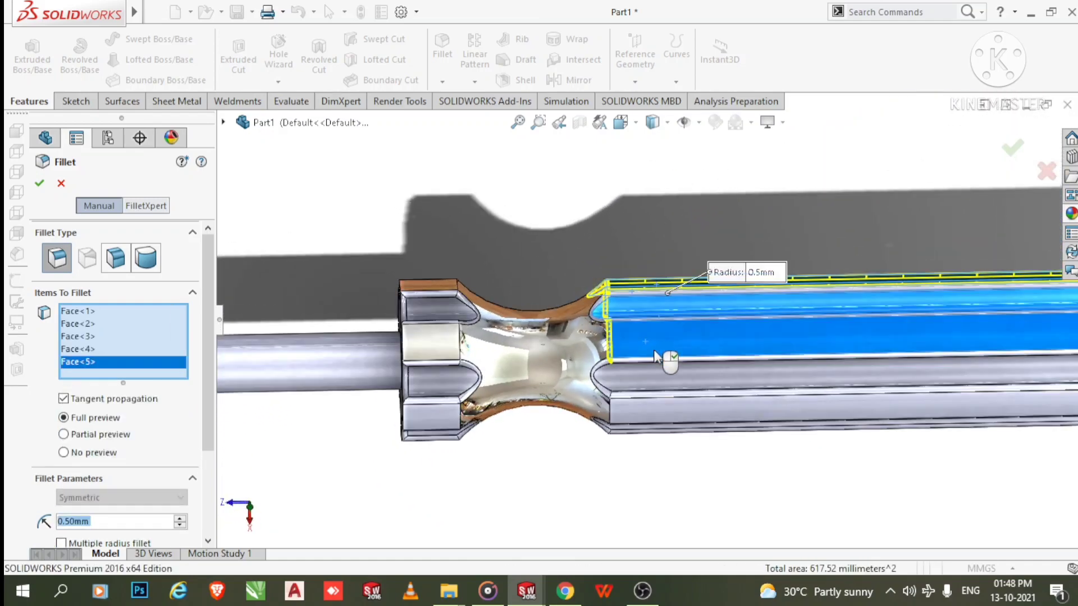
middle_drag(697, 363, 697, 307)
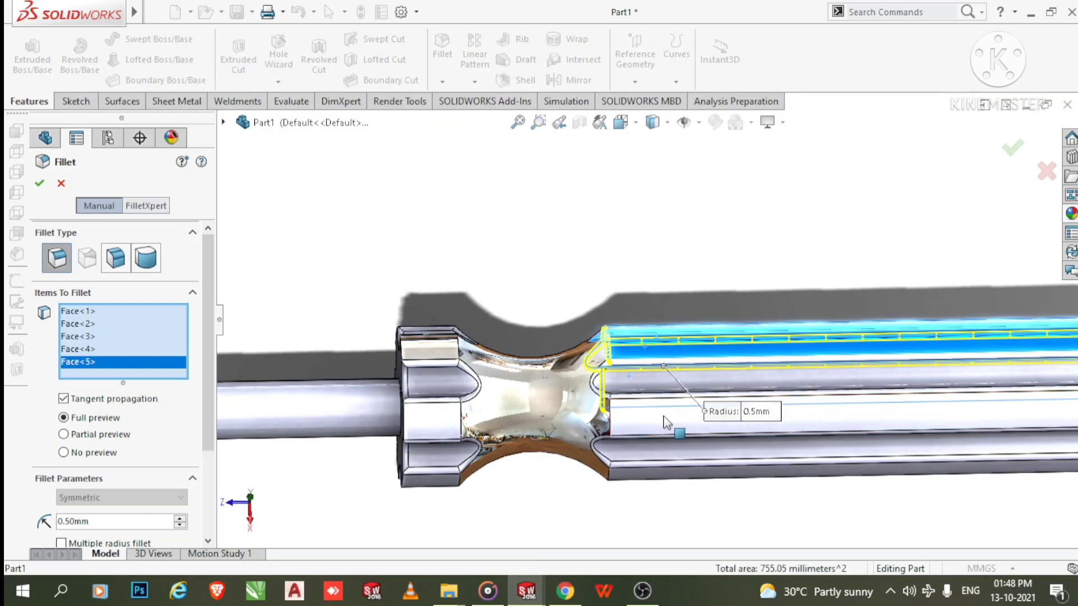
click(671, 420)
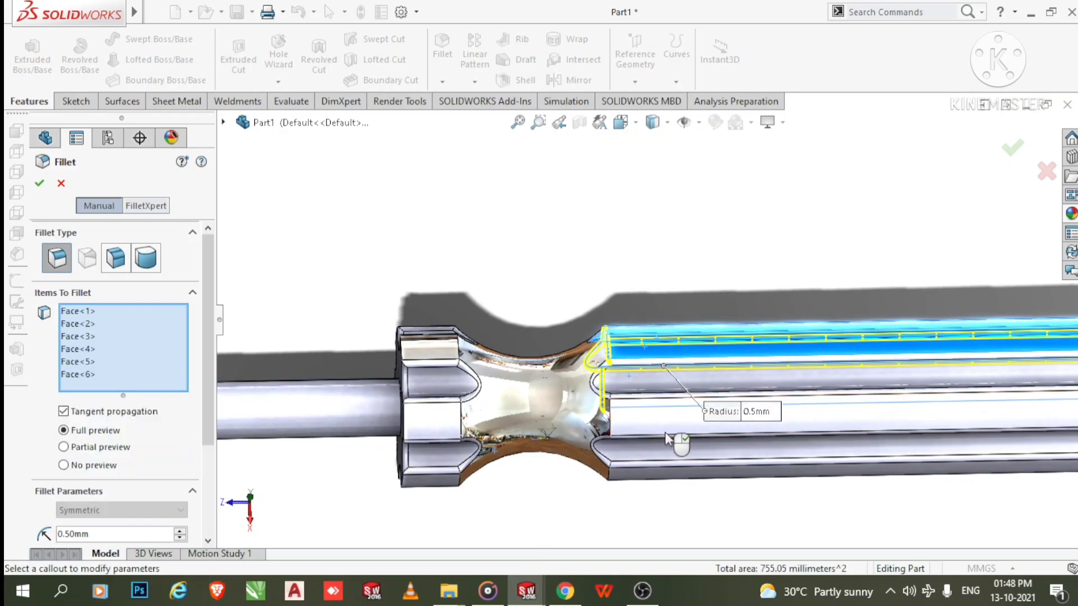
click(436, 424)
click(444, 350)
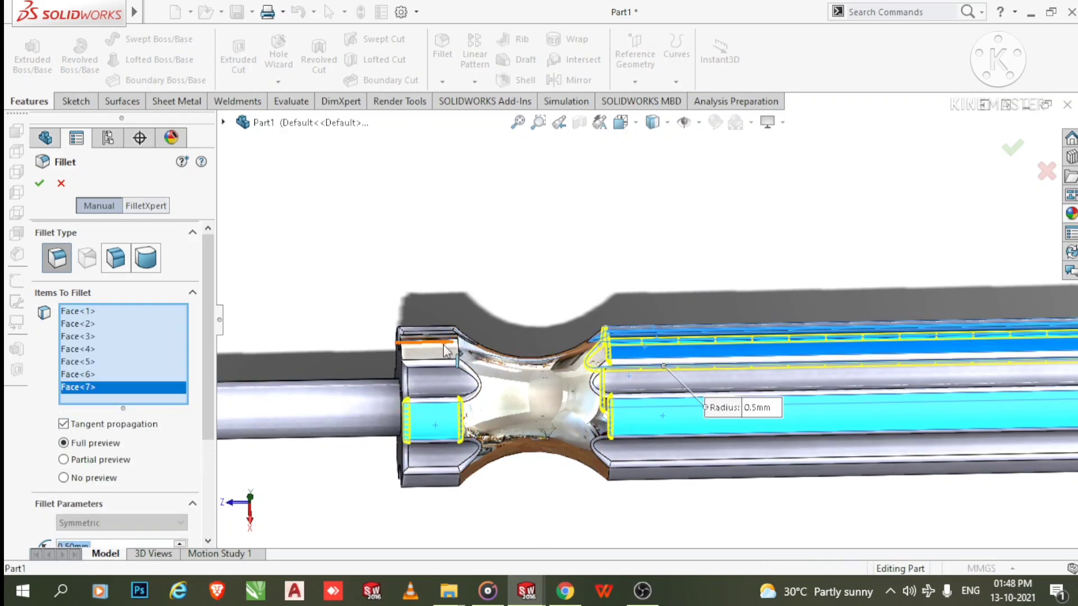
click(442, 350)
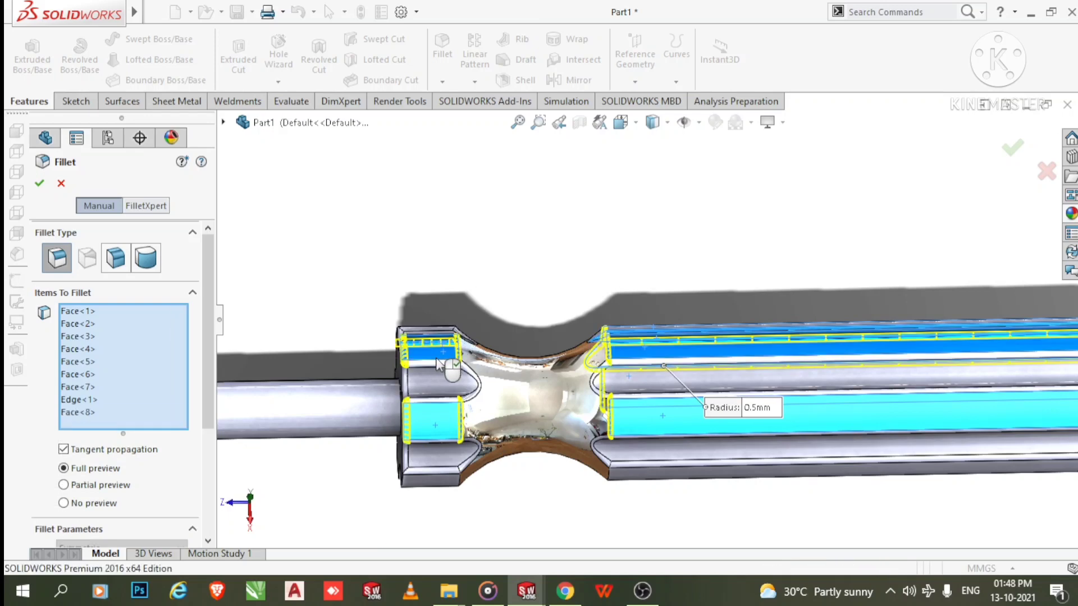
- Add two further outer ridge faces of the handle and two more collar ridge faces around the tool to the fillet selection
scroll(648, 323, up, 3)
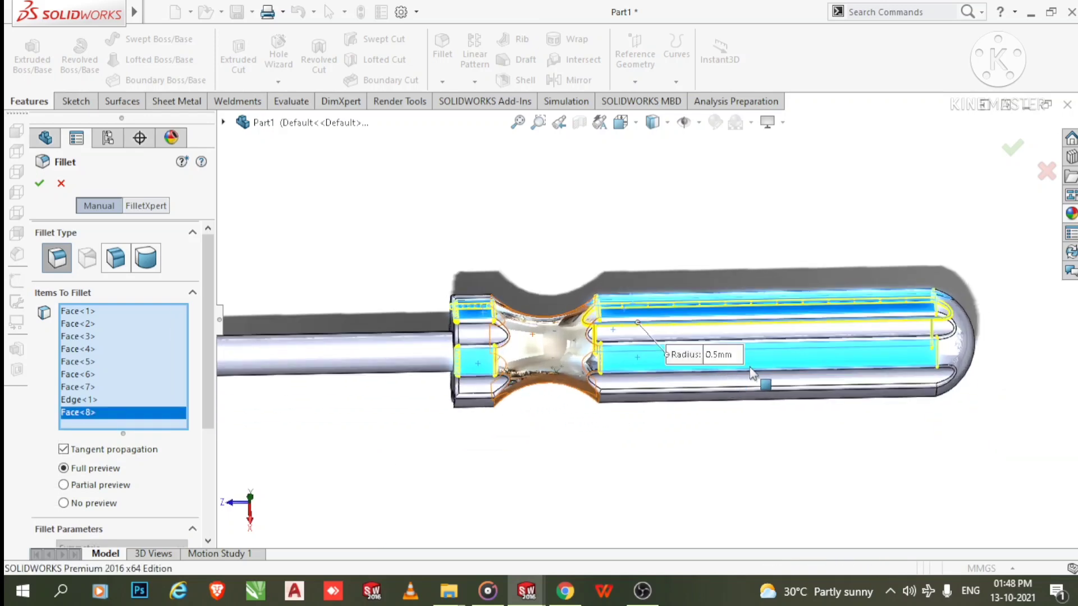
scroll(730, 388, down, 3)
scroll(779, 368, up, 3)
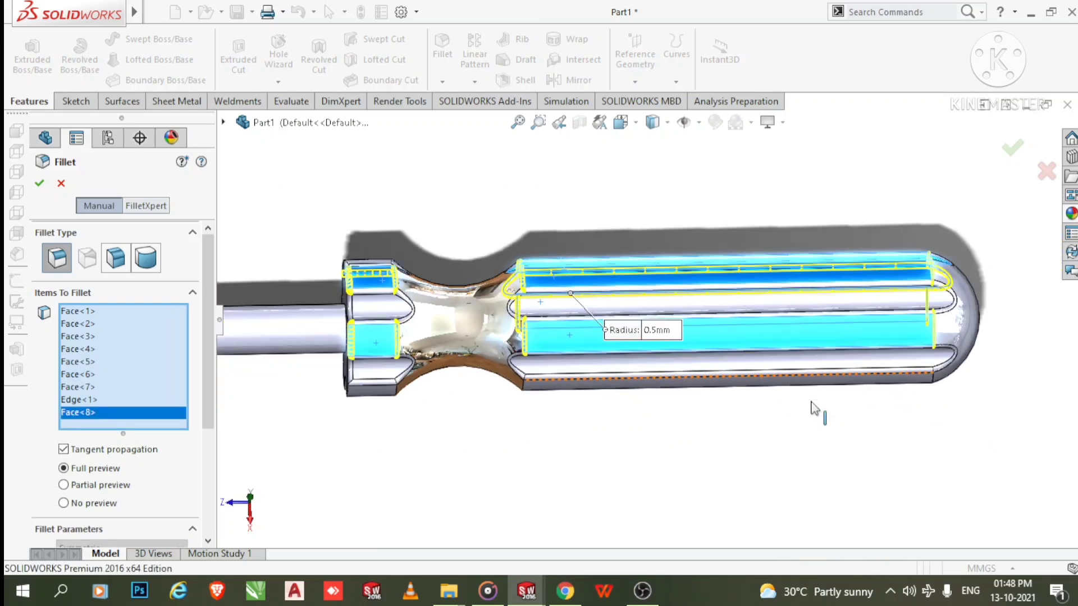
scroll(780, 368, down, 2)
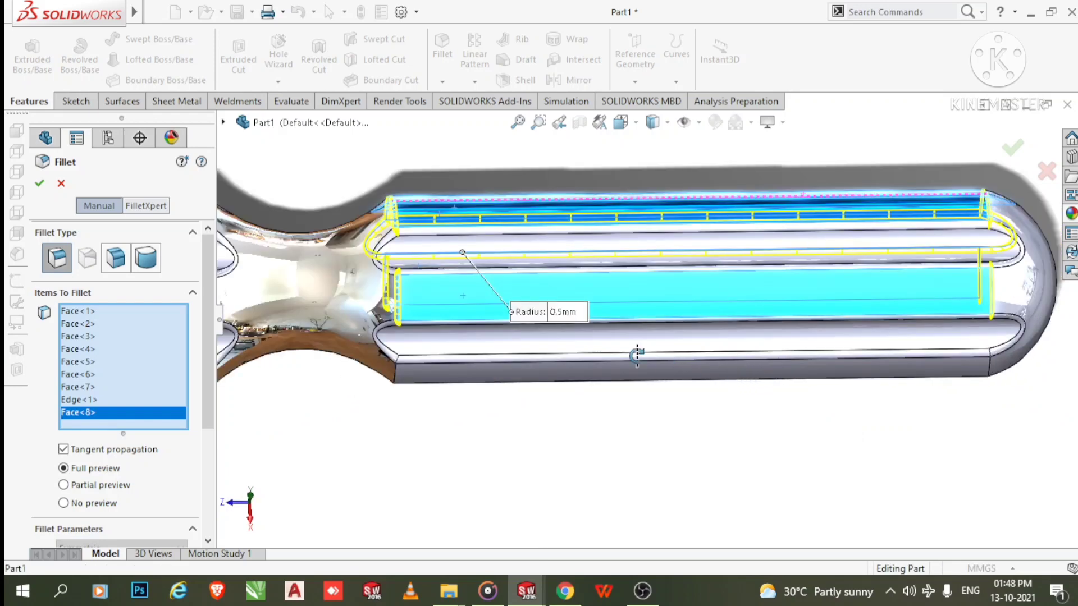
scroll(563, 386, down, 2)
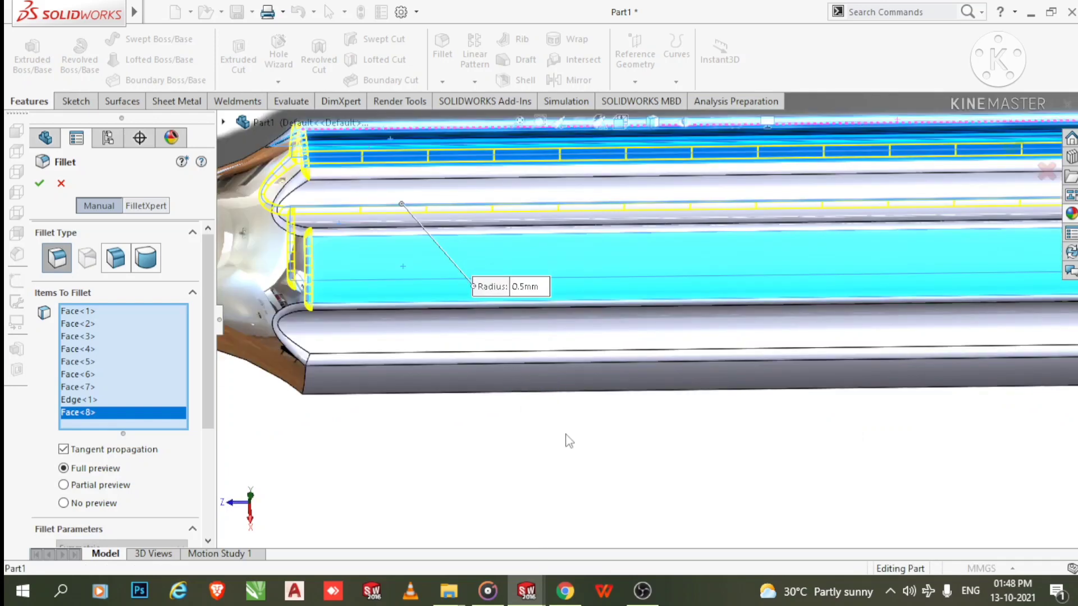
scroll(569, 441, up, 1)
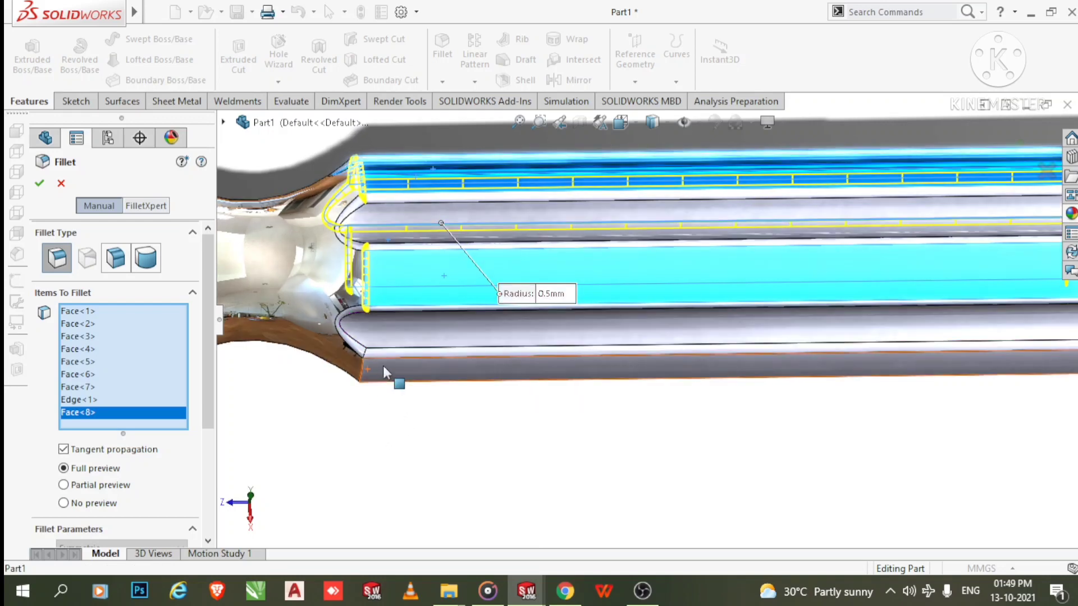
click(384, 367)
scroll(457, 440, up, 3)
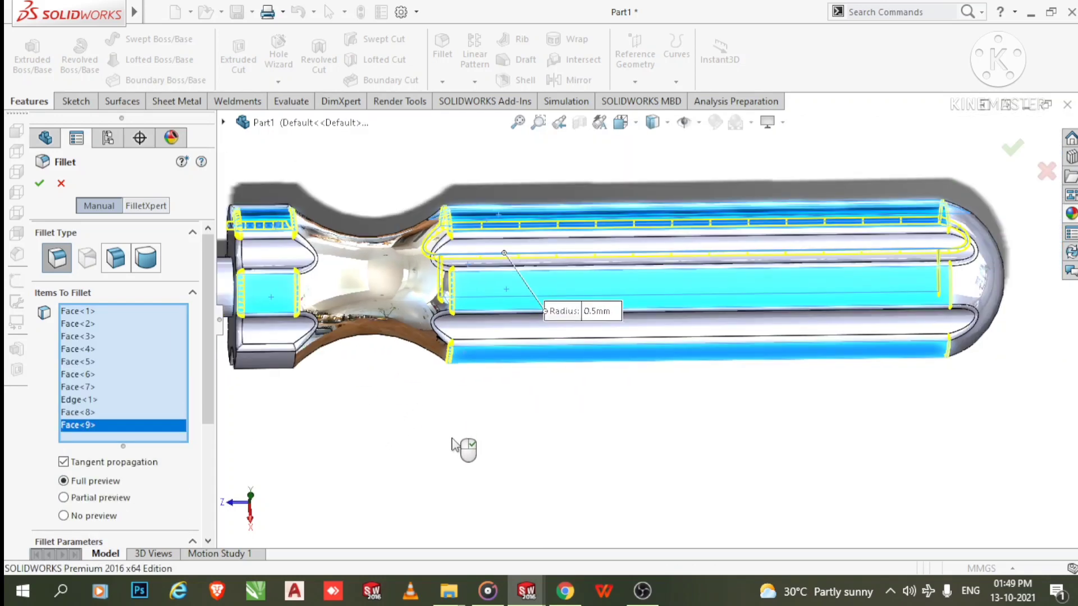
scroll(456, 452, down, 3)
middle_drag(456, 452, 450, 173)
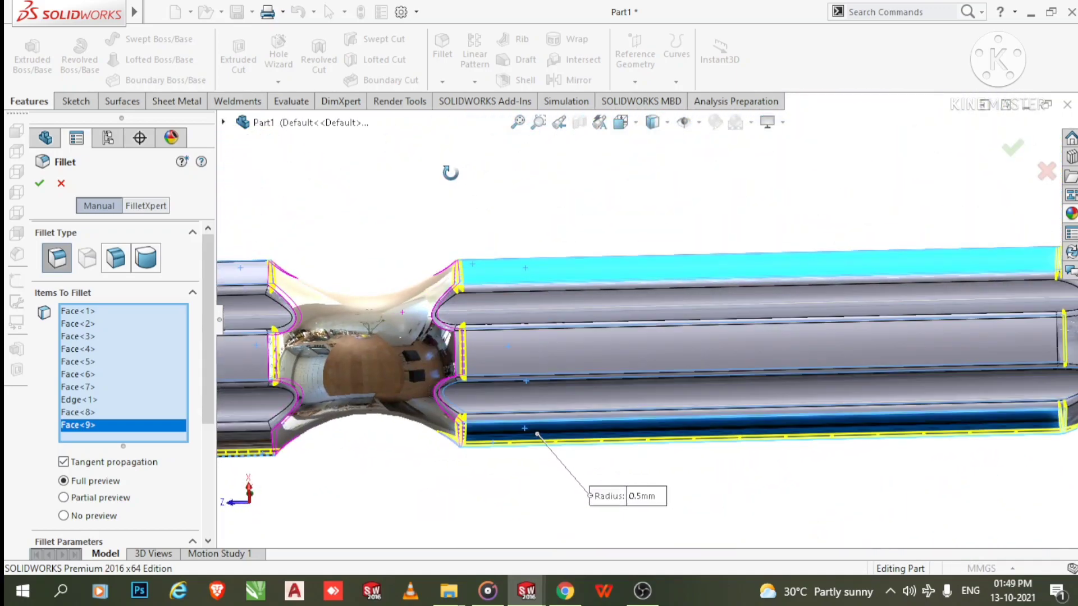
click(533, 354)
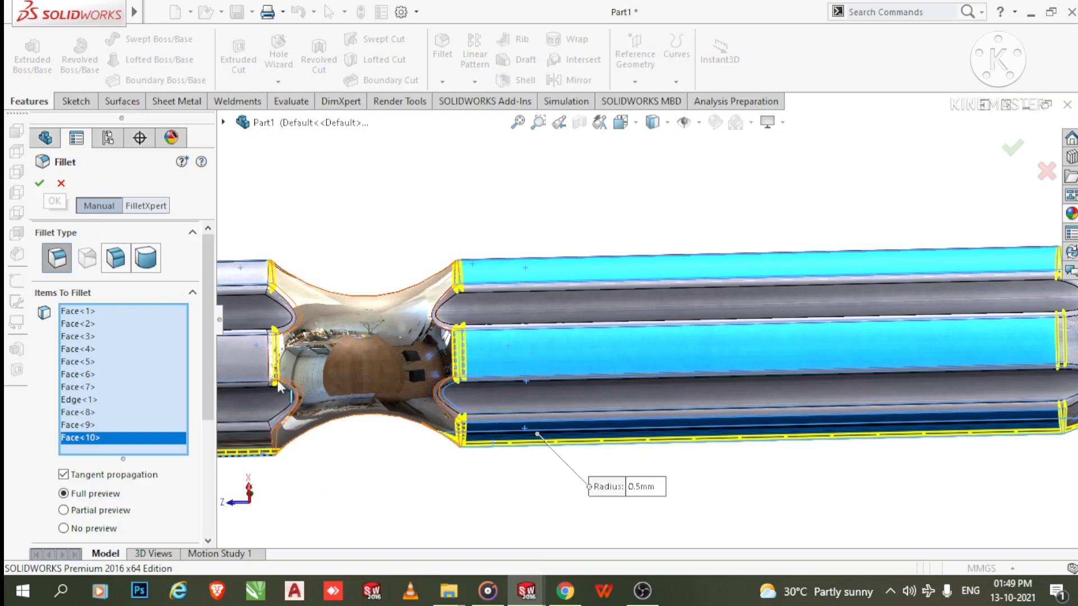
click(255, 365)
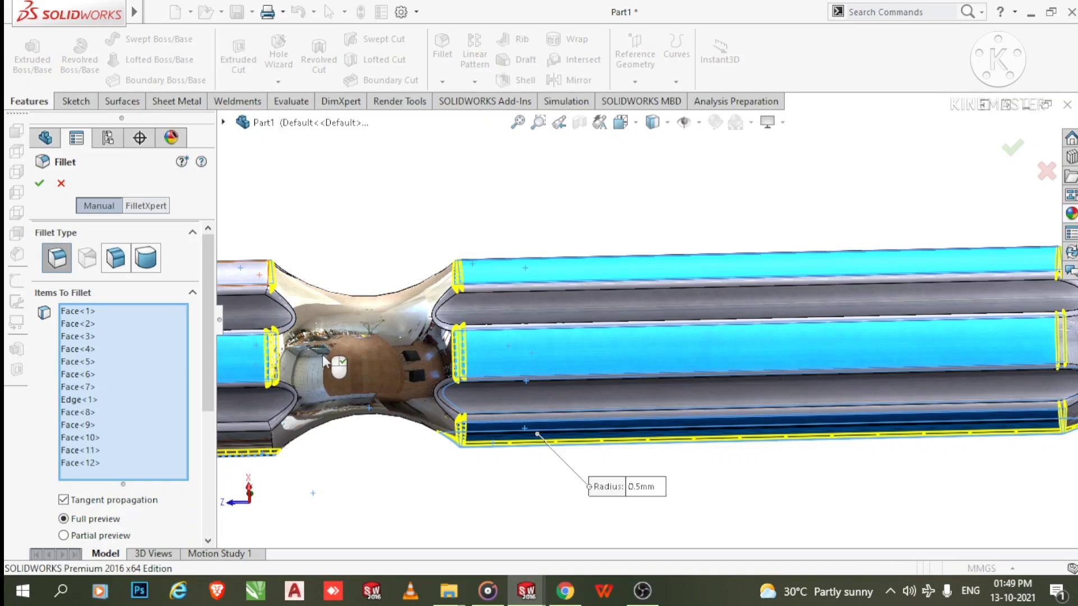
- Add the remaining unselected collar ridge face beside the shaft and apply the 0.5 mm fillet
scroll(332, 379, up, 3)
scroll(445, 390, down, 4)
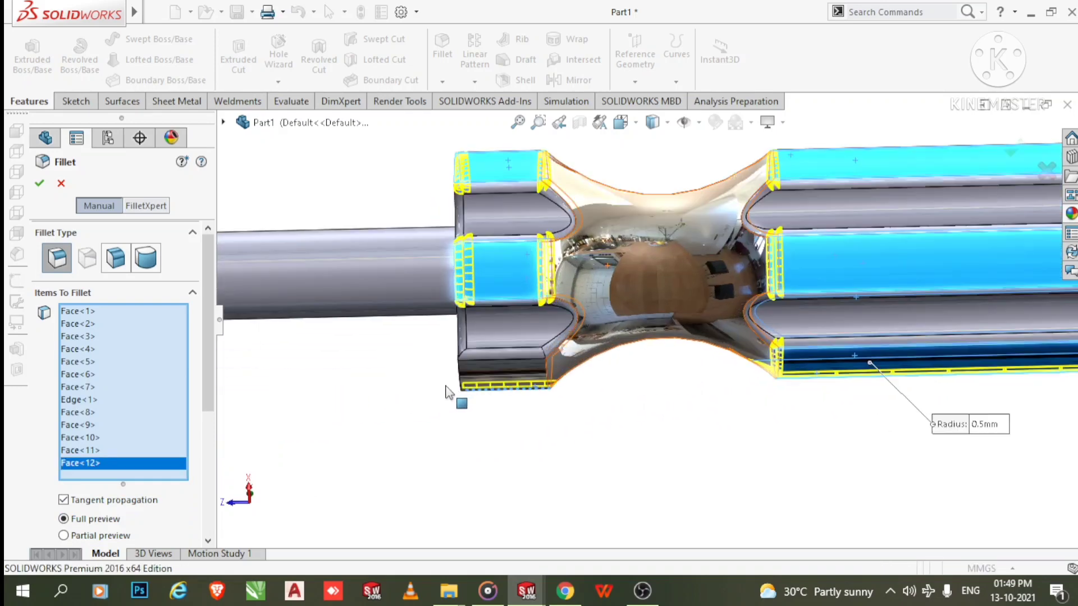
scroll(505, 297, up, 2)
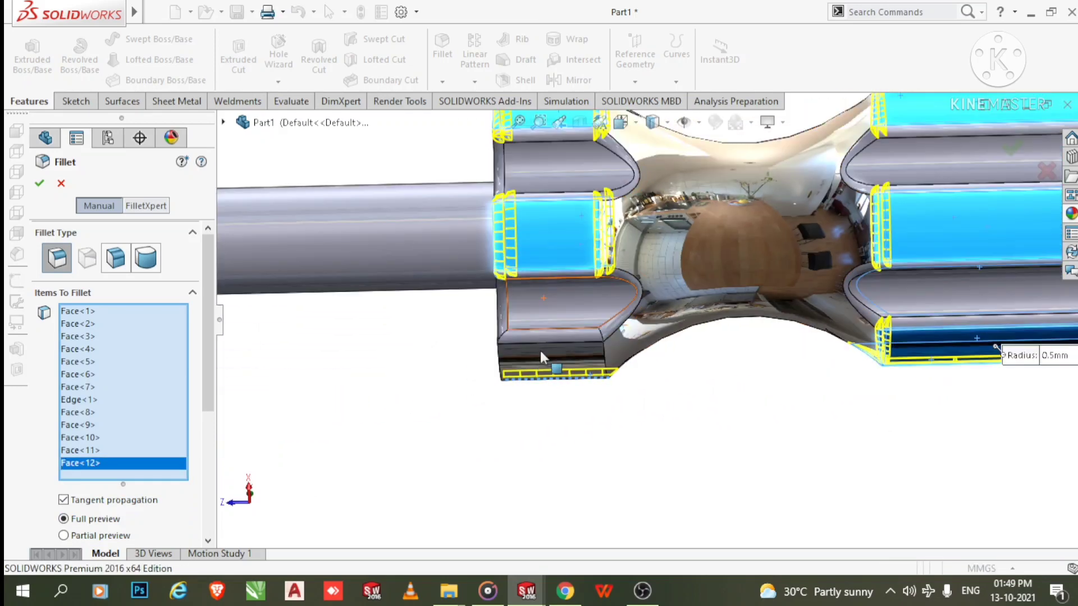
click(540, 346)
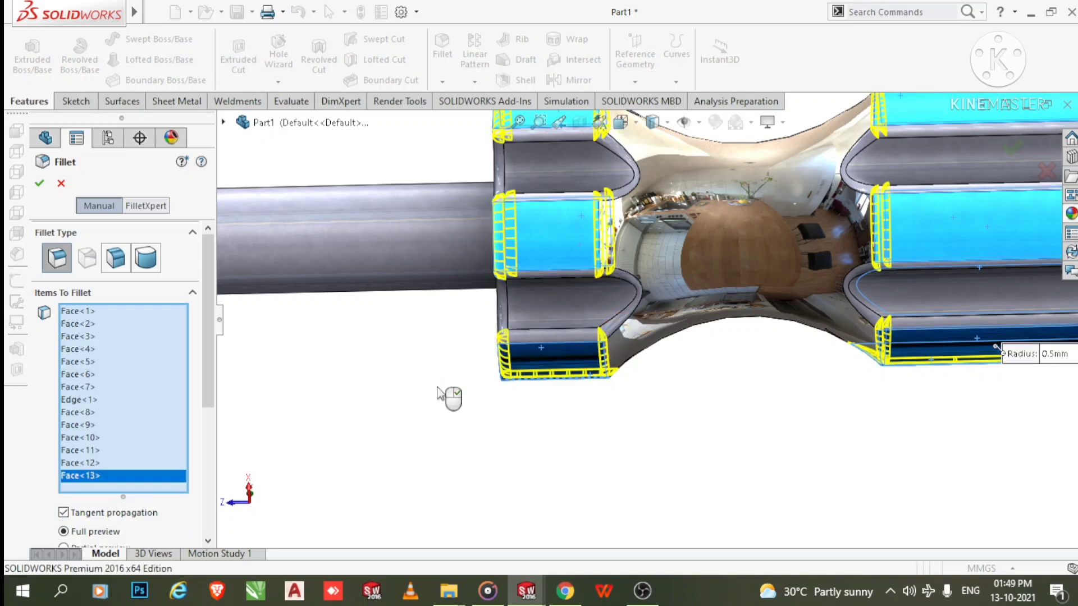
click(39, 184)
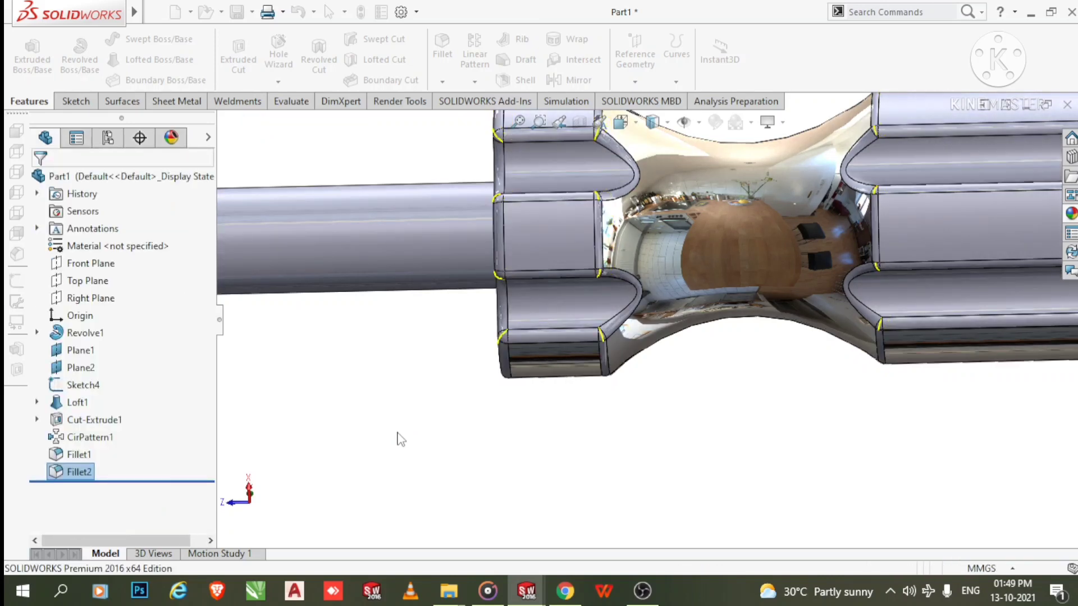
- Apply another 0.5 mm fillet to one collar groove face and the remaining outer ridge face of the handle
scroll(577, 478, up, 2)
middle_drag(579, 415, 563, 169)
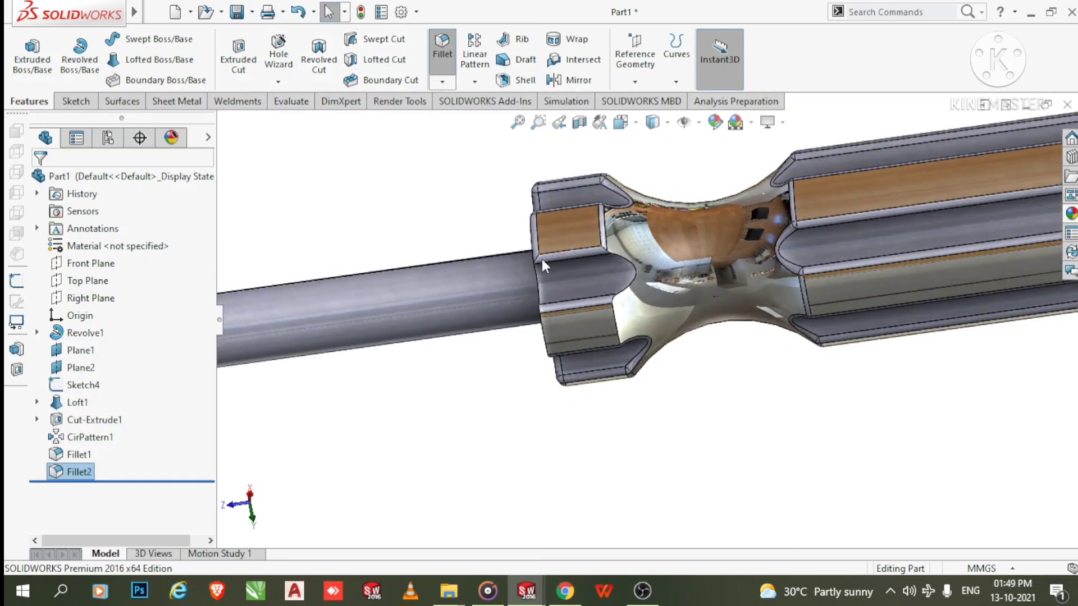
click(606, 280)
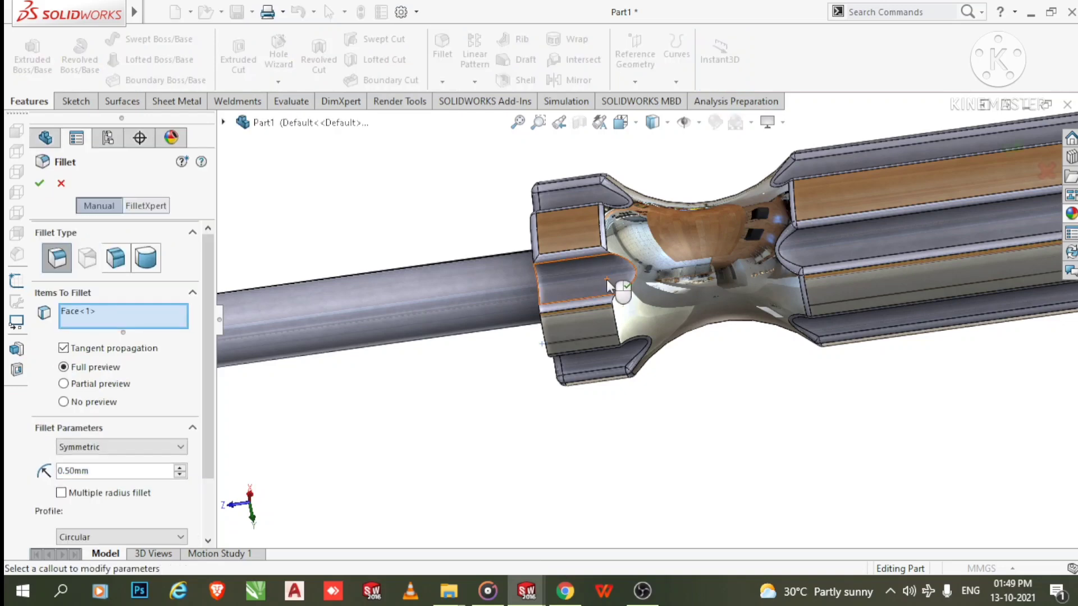
scroll(666, 408, up, 4)
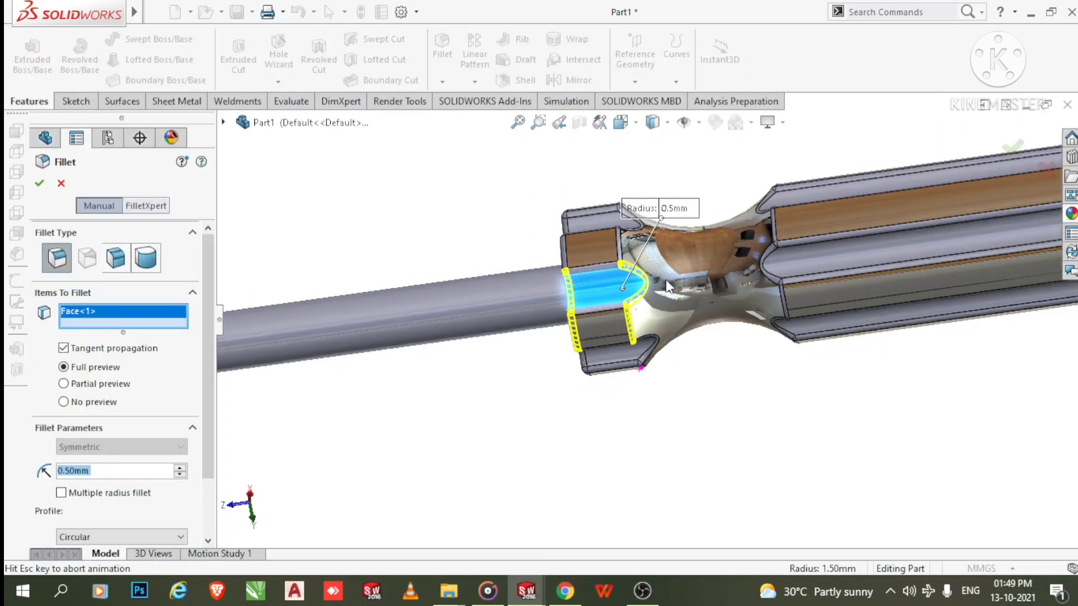
scroll(694, 312, down, 2)
scroll(655, 335, down, 2)
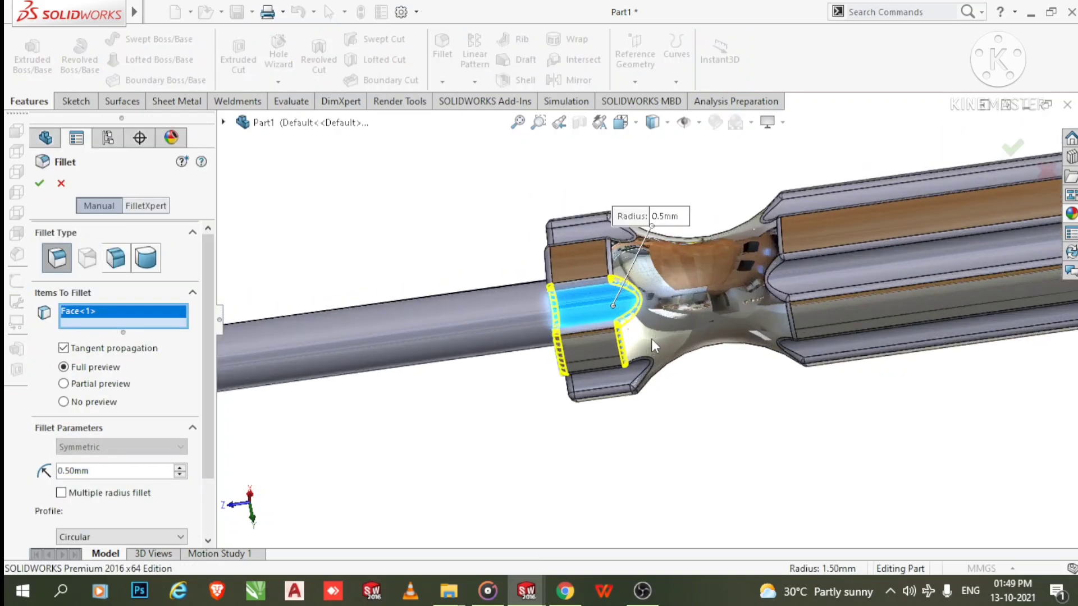
scroll(615, 366, down, 3)
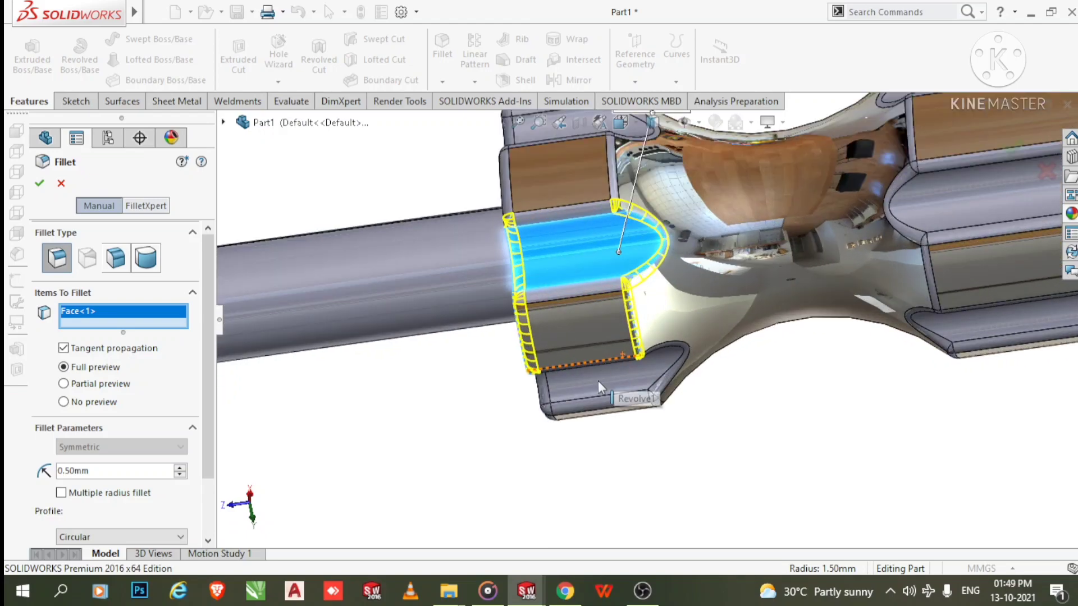
scroll(740, 394, up, 3)
middle_drag(740, 395, 662, 371)
click(668, 373)
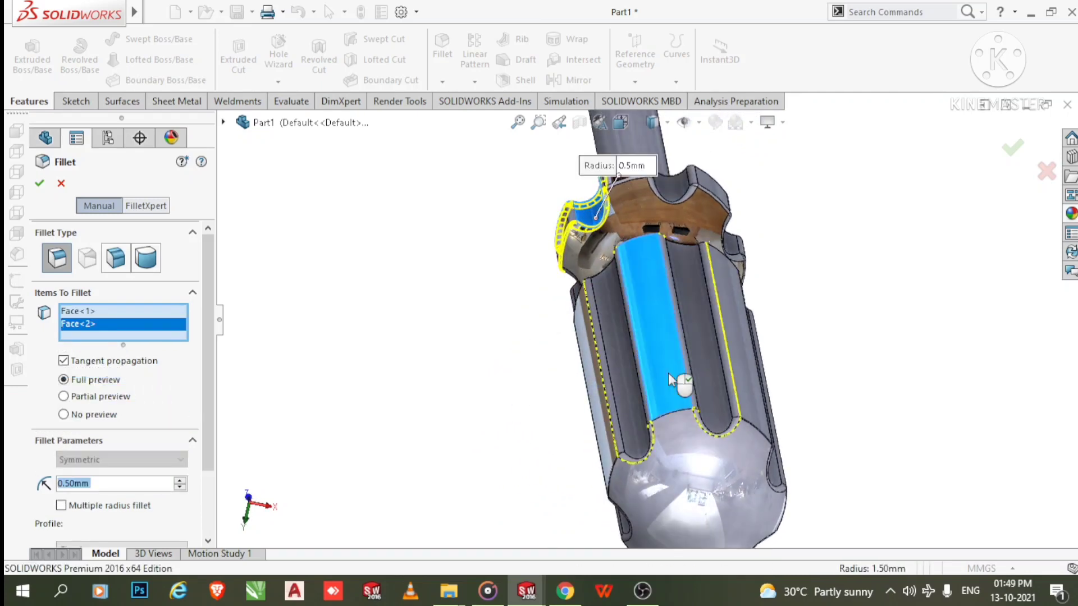
scroll(680, 387, down, 3)
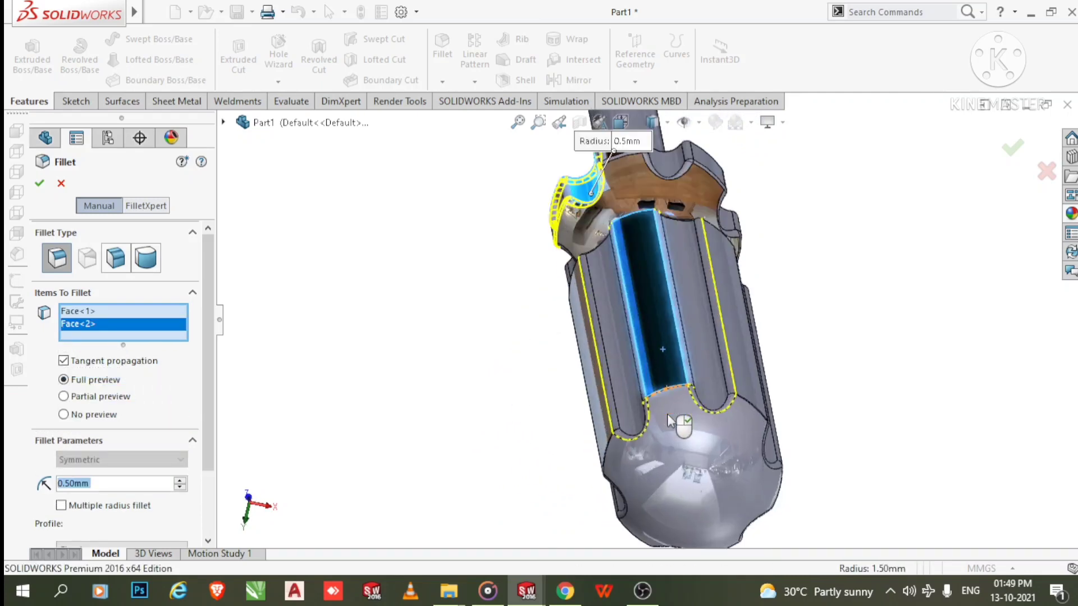
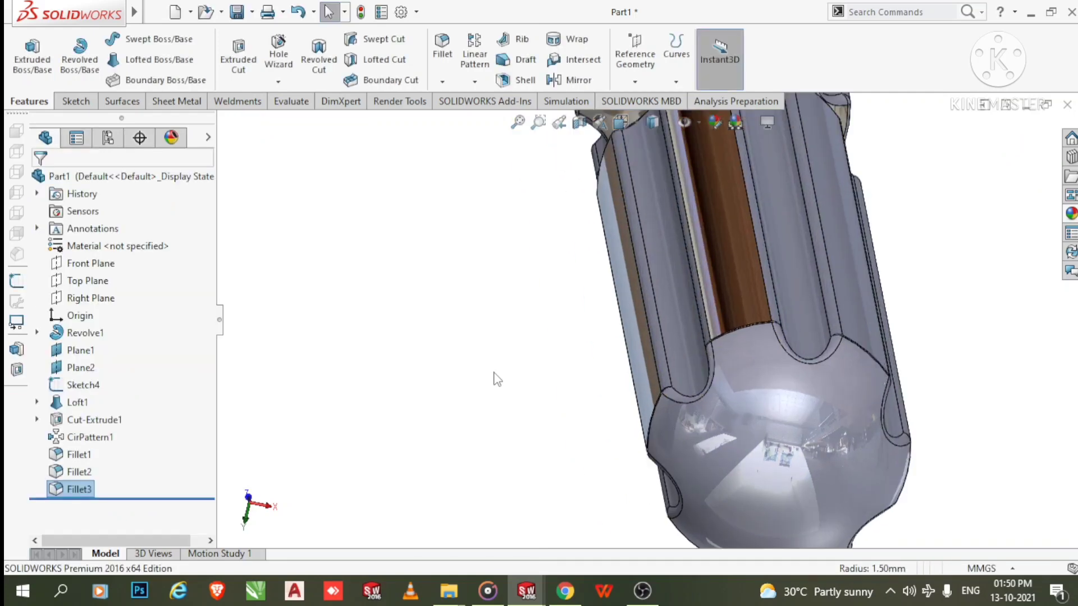
middle_drag(517, 387, 654, 198)
scroll(870, 258, down, 3)
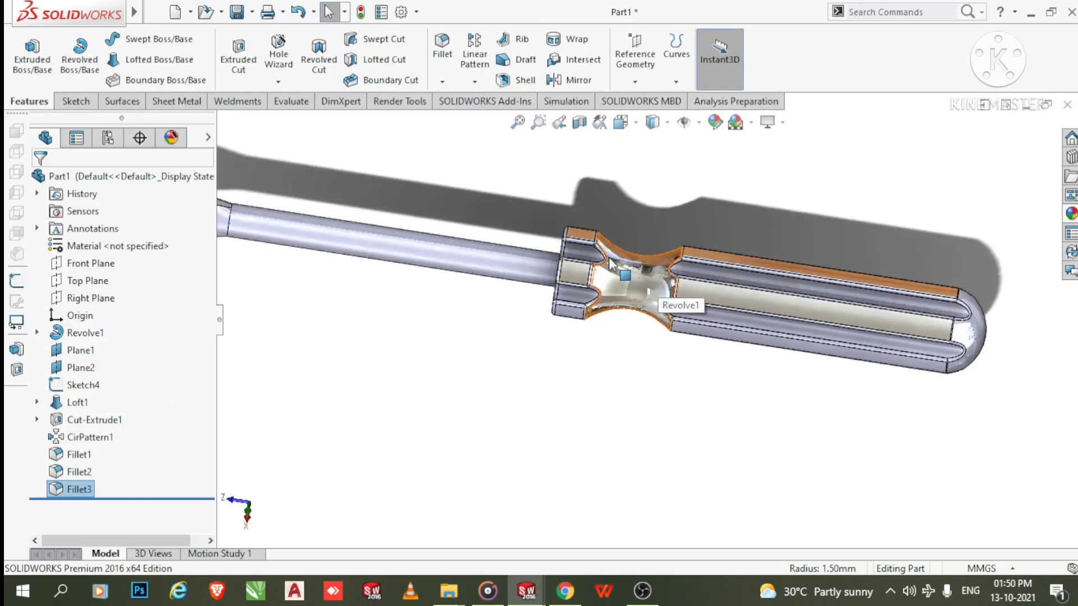
scroll(589, 261, down, 2)
scroll(584, 271, down, 1)
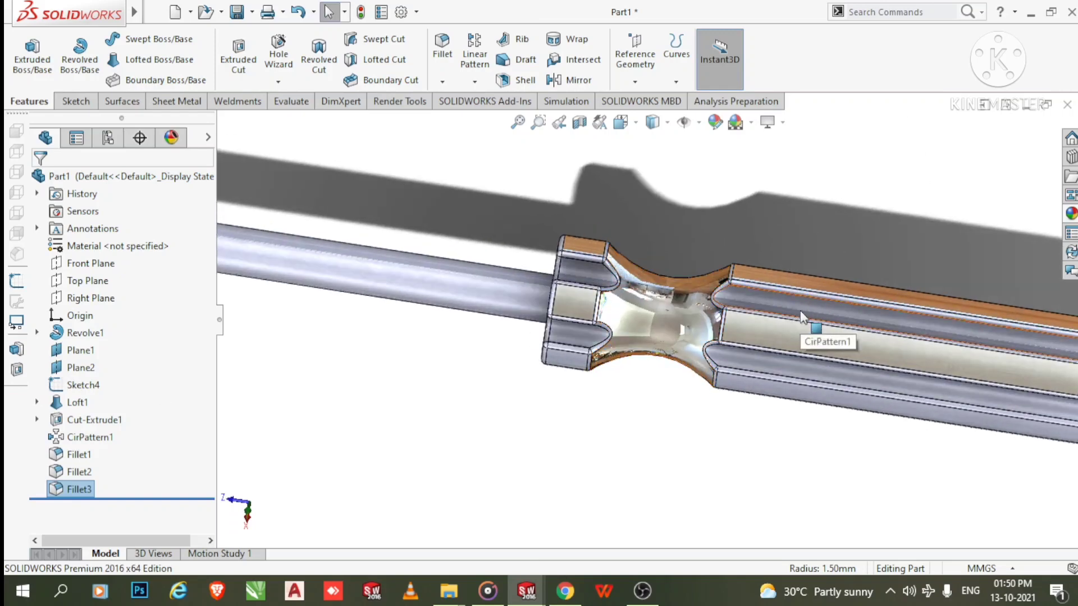
- Try the chromium plate appearance on the circular pattern feature that forms the grip grooves
click(800, 309)
right_click(800, 308)
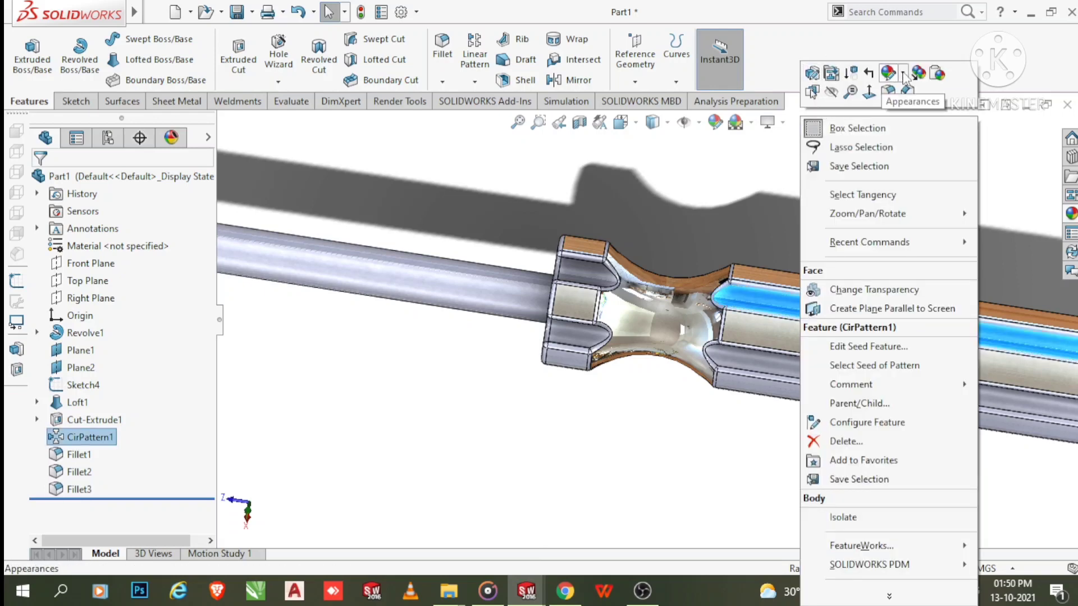
click(903, 76)
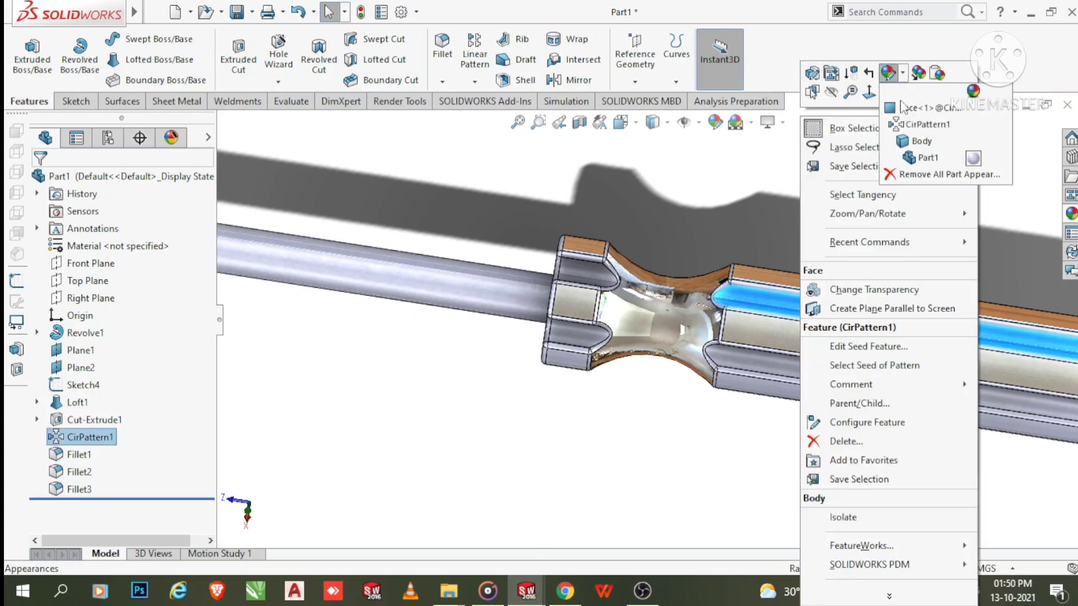
click(927, 125)
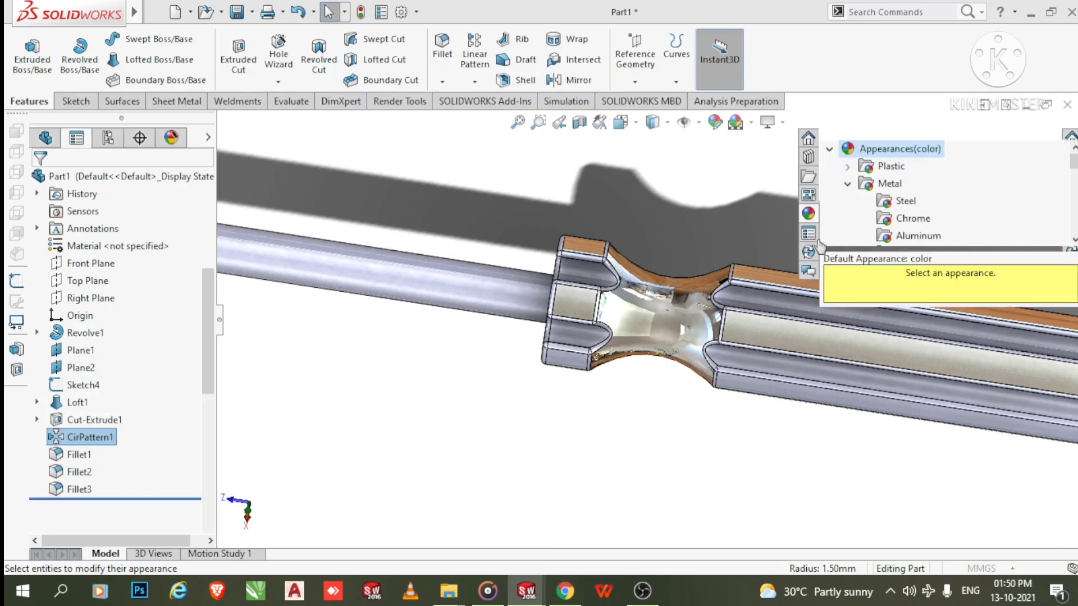
click(910, 223)
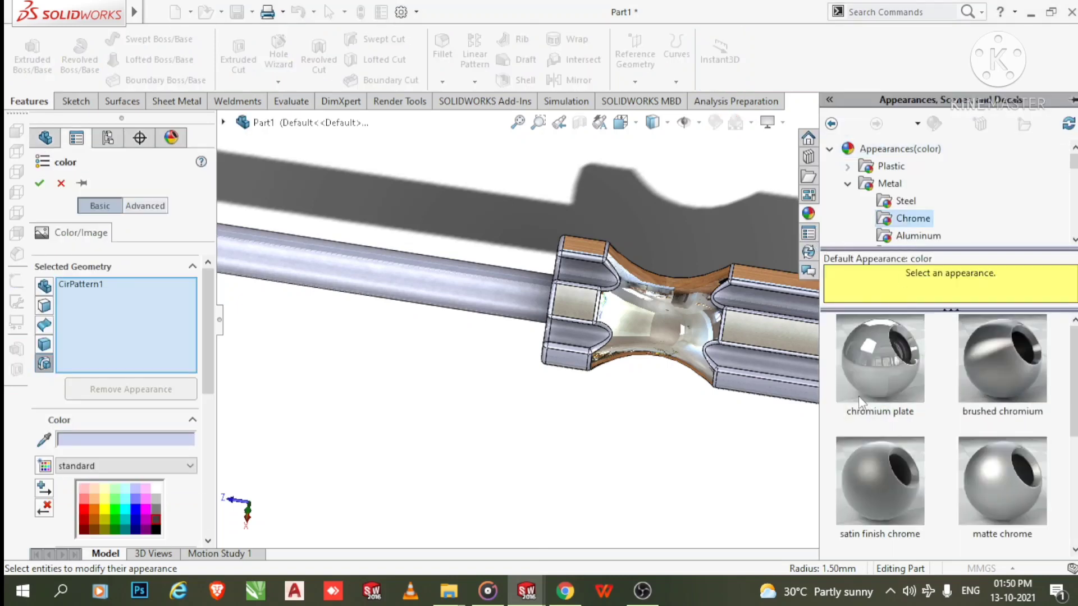
click(862, 372)
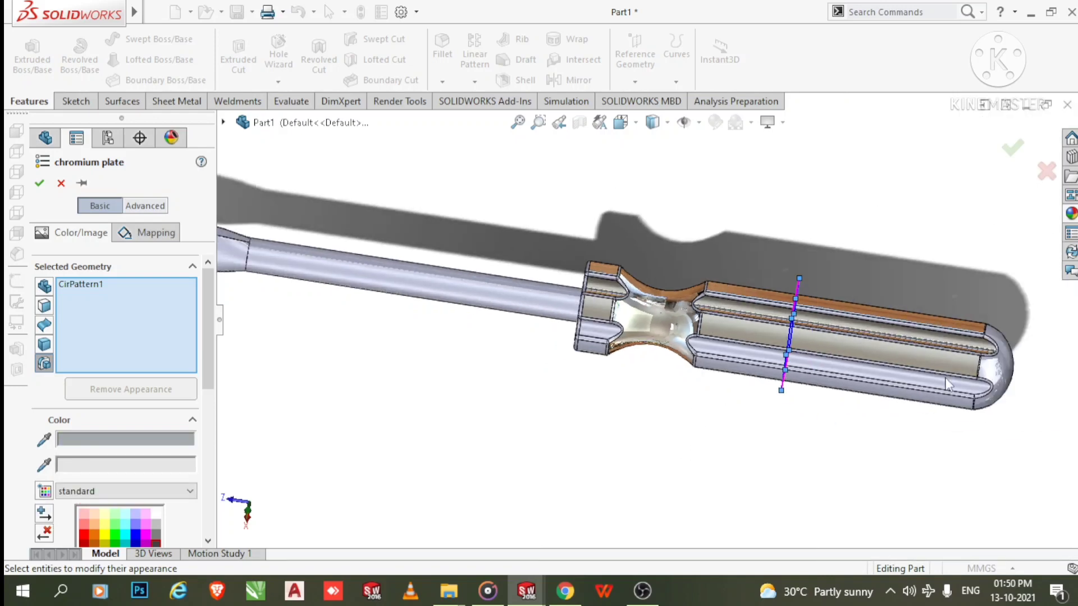
- Inspect the handle and collar surfaces with the previewed chromium plate, and discard the appearance change on the groove pattern
scroll(948, 385, down, 1)
right_click(581, 298)
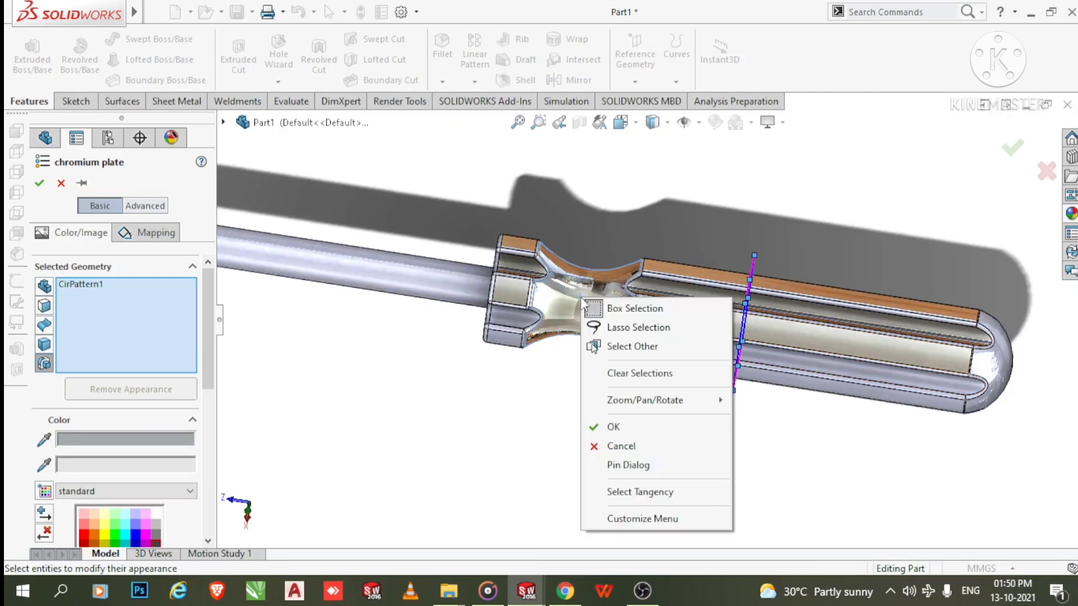
click(515, 457)
scroll(857, 356, down, 3)
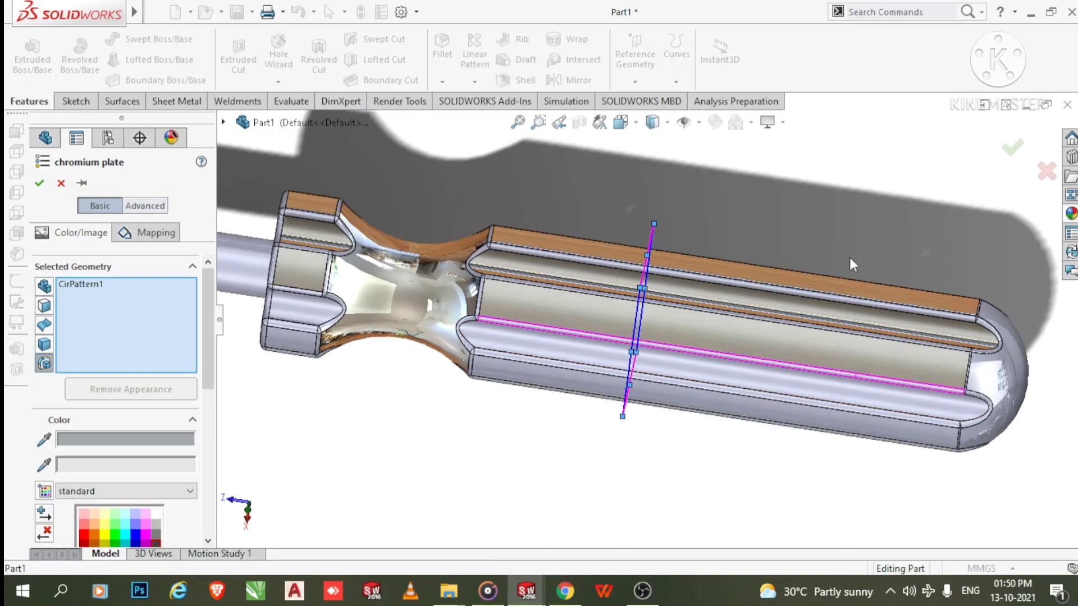
scroll(1004, 409, down, 1)
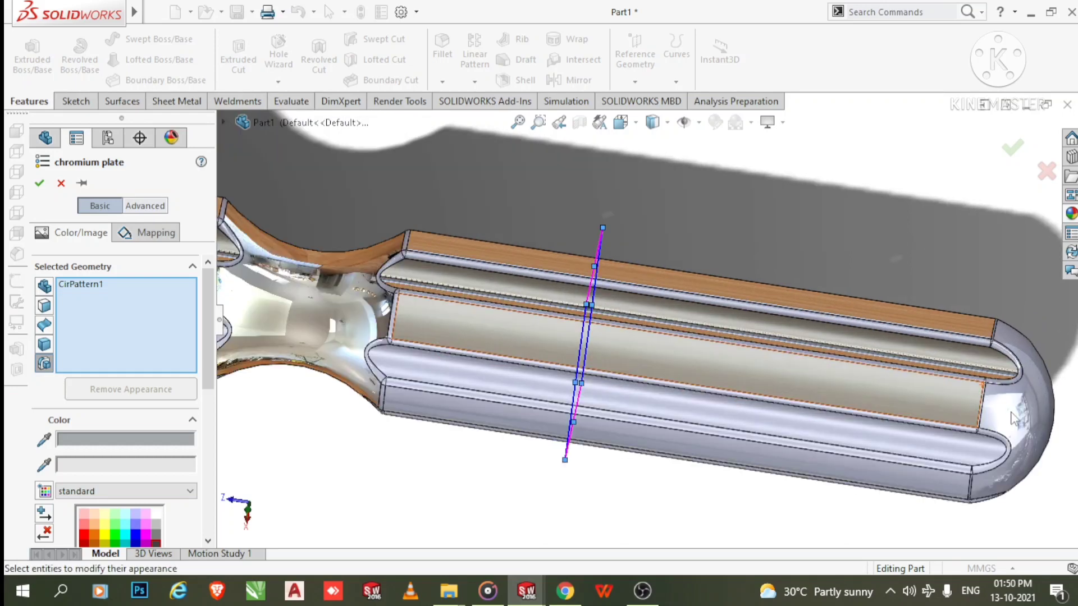
right_click(1011, 414)
click(848, 226)
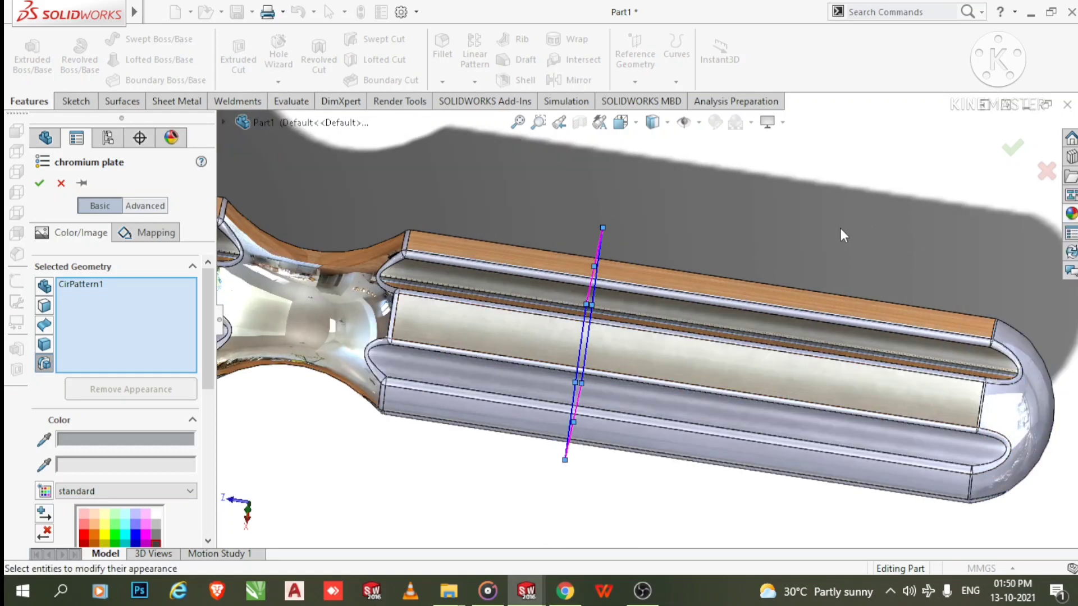
scroll(841, 232, up, 3)
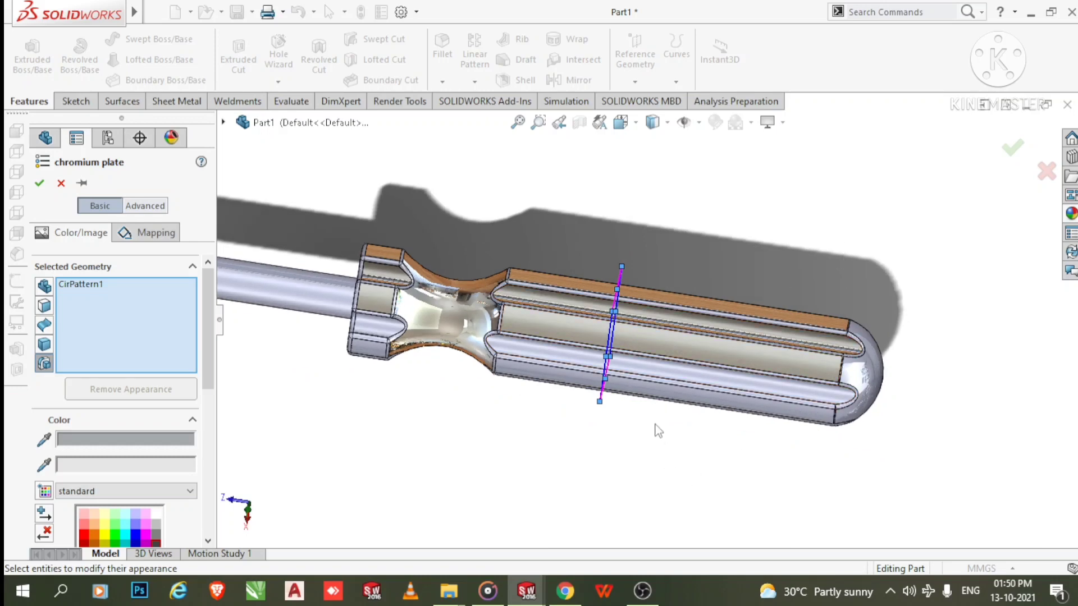
middle_drag(658, 431, 646, 274)
scroll(385, 307, down, 2)
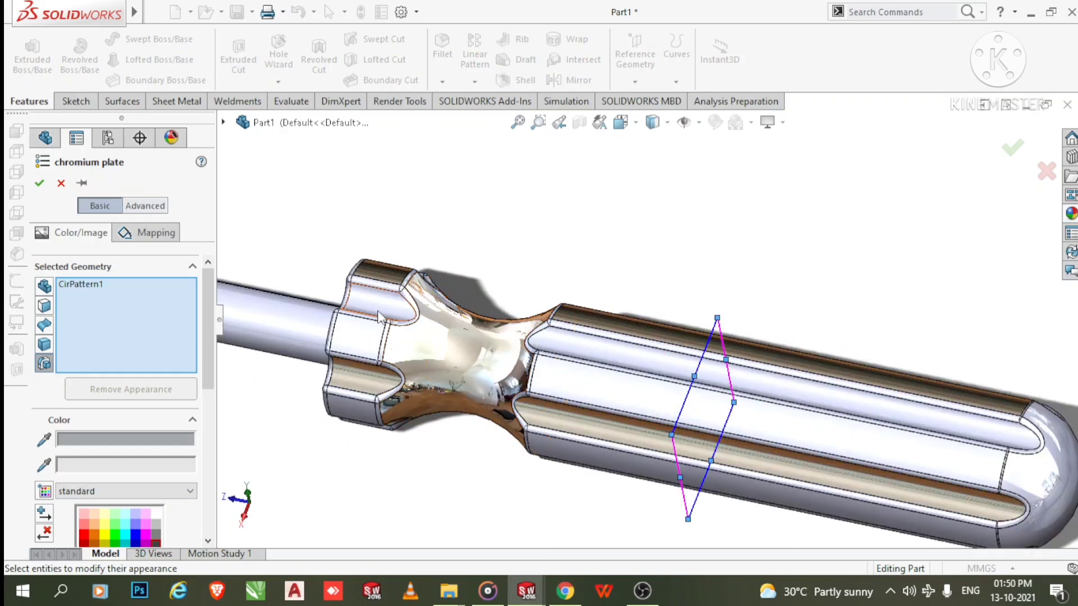
right_click(379, 316)
click(560, 257)
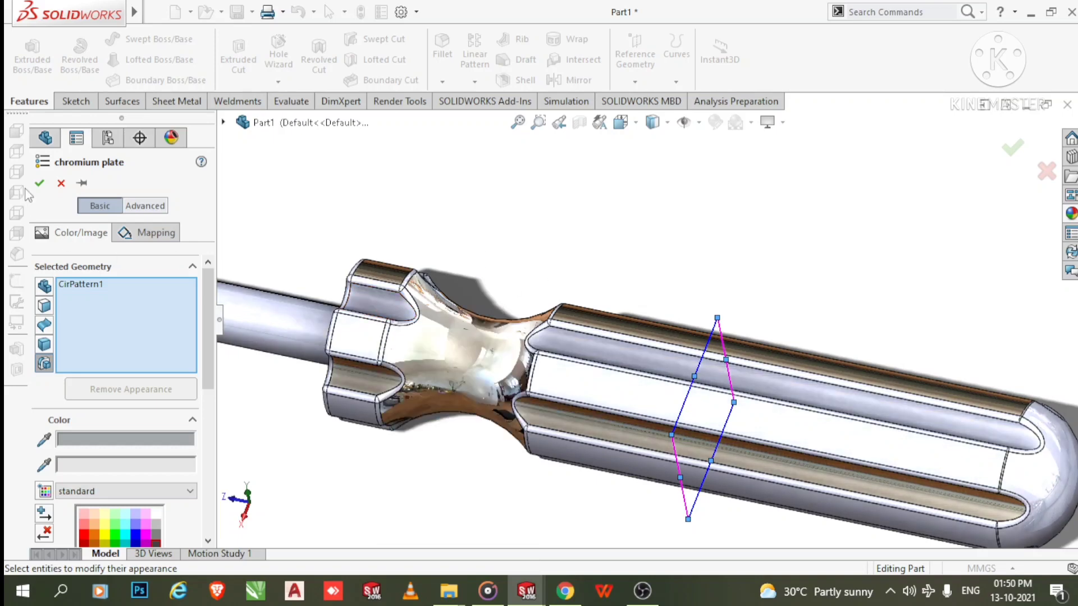
click(61, 183)
- Try a black colour on the whole part, and cancel the colour change
right_click(385, 311)
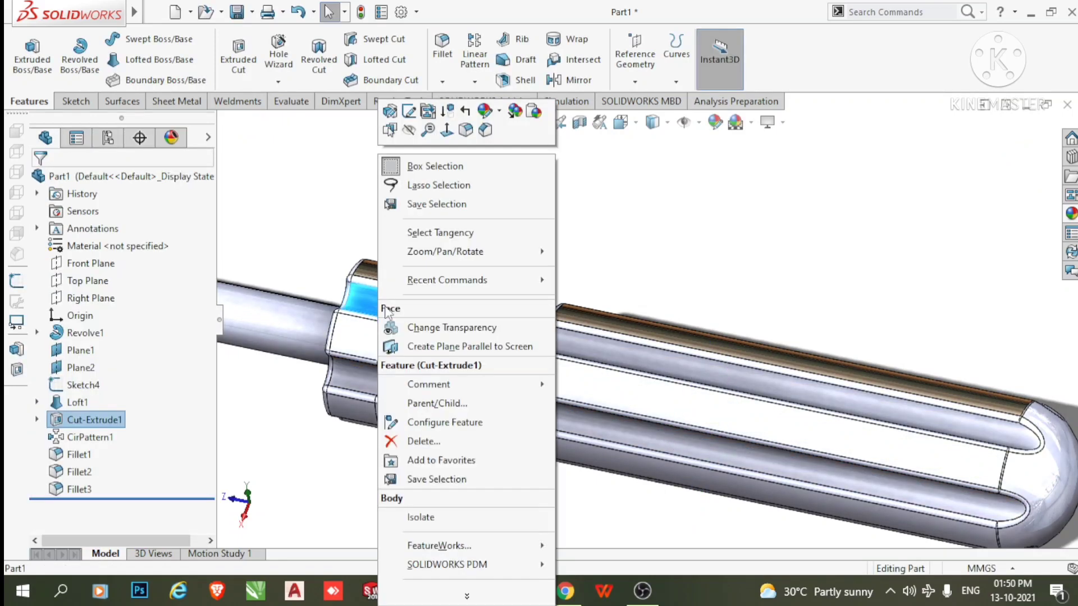
click(502, 113)
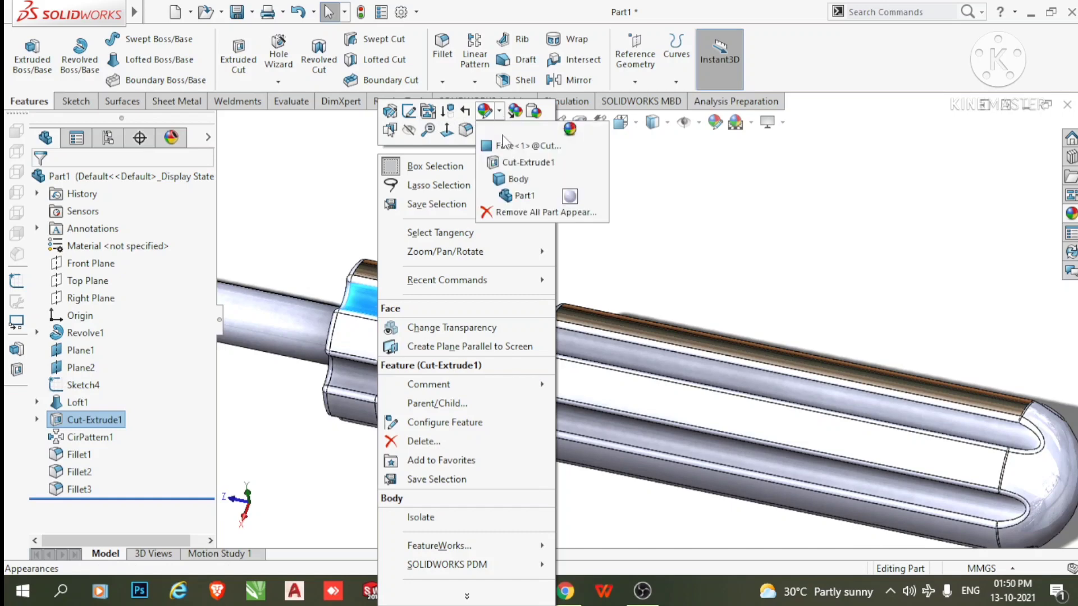
click(515, 196)
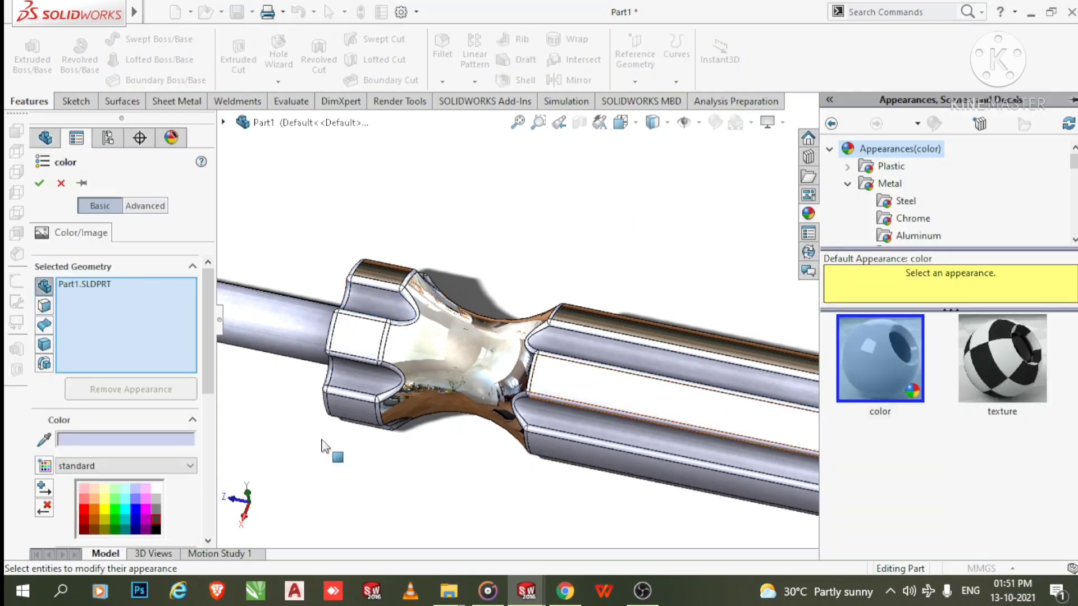
click(155, 529)
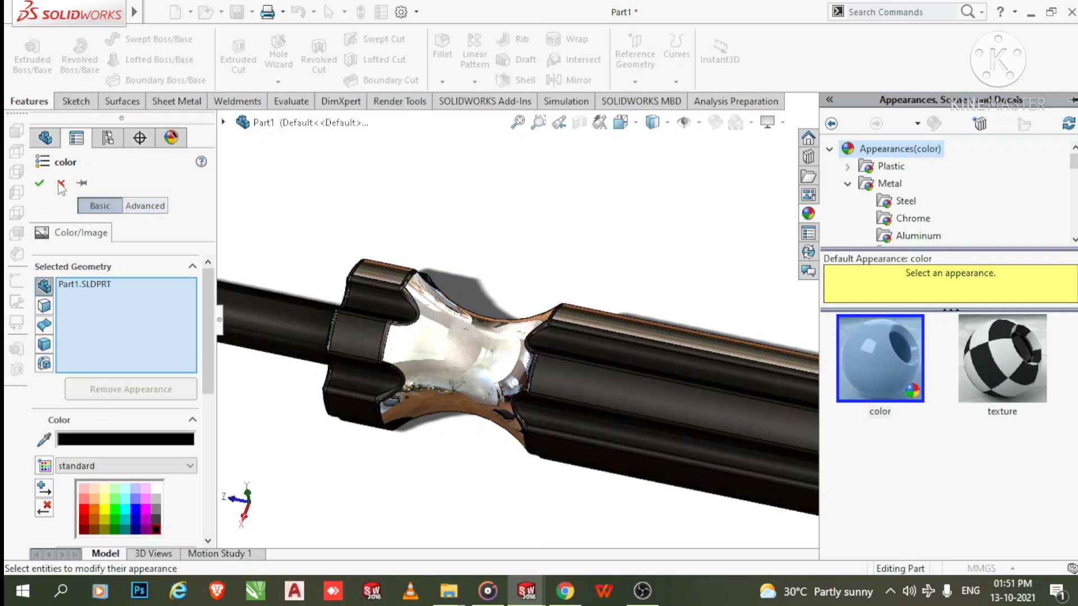
click(60, 184)
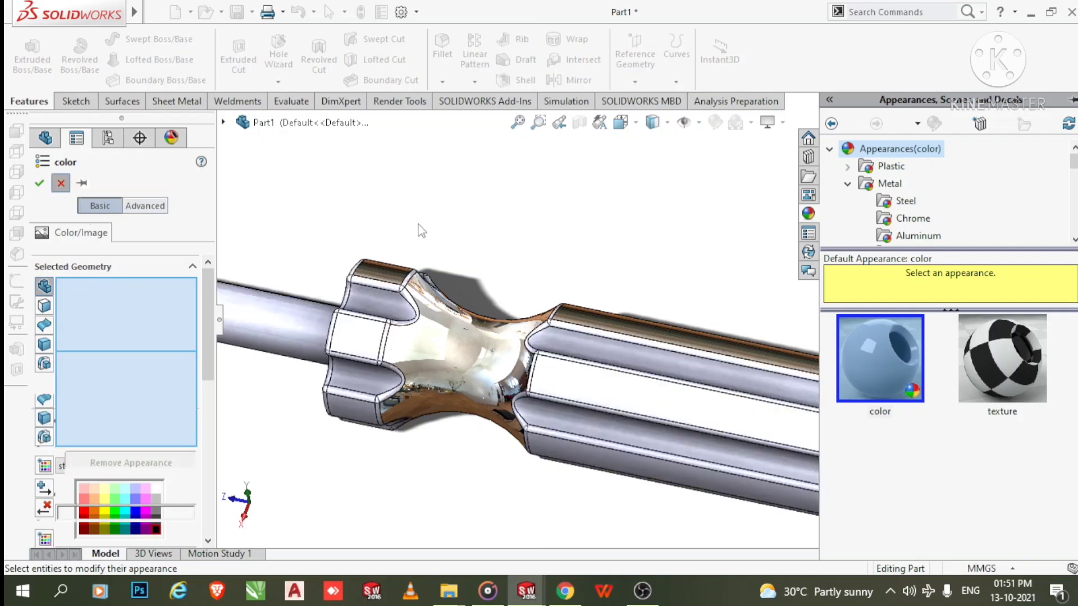
- Apply the chromium plate appearance from the chrome metals to the whole Revolve1 feature
click(476, 348)
right_click(476, 348)
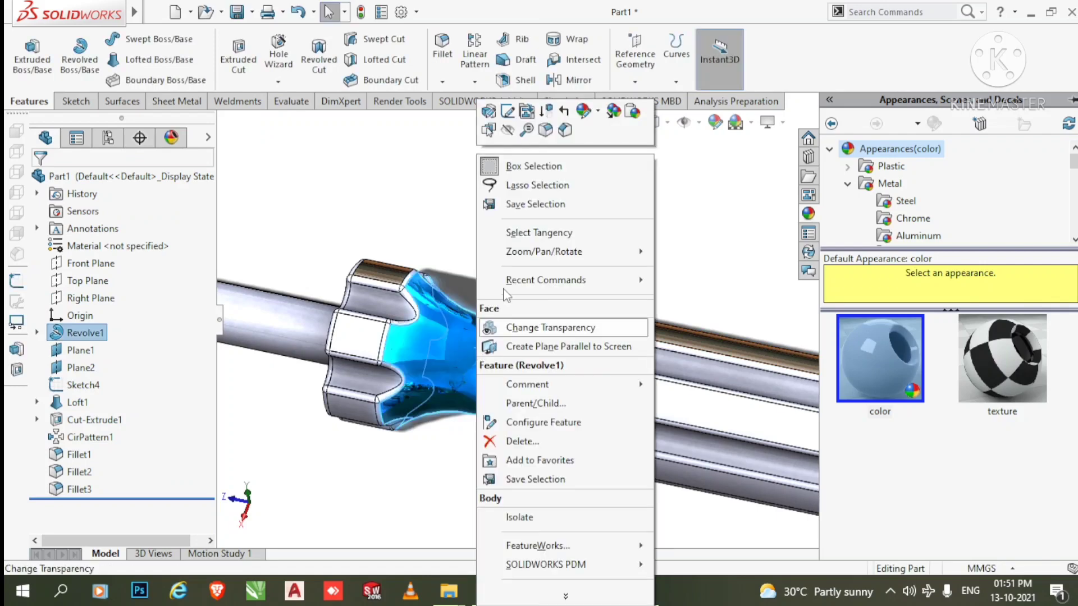
click(600, 113)
click(608, 183)
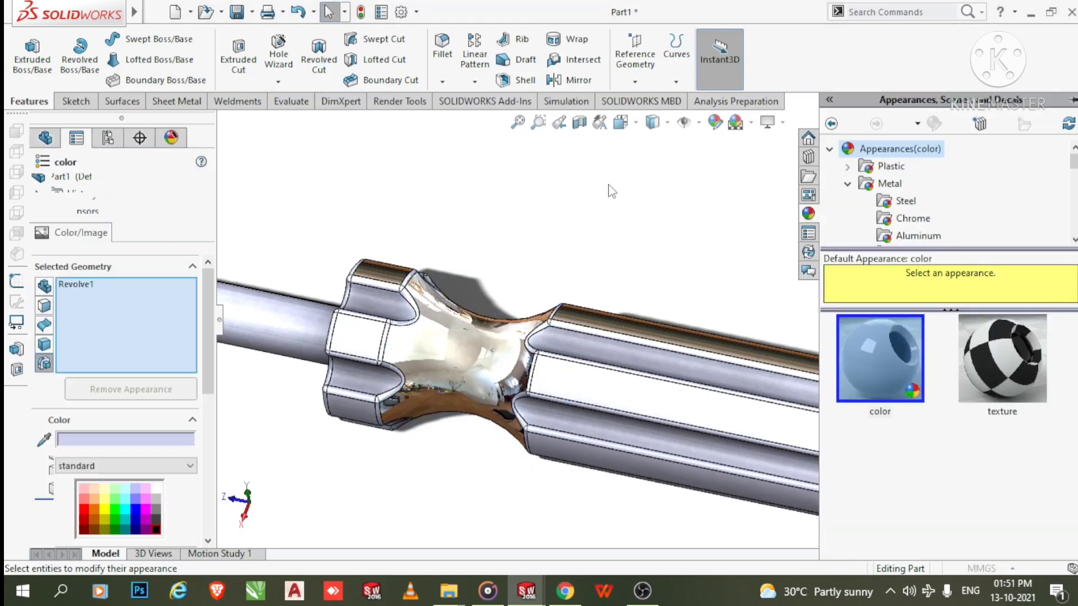
click(911, 224)
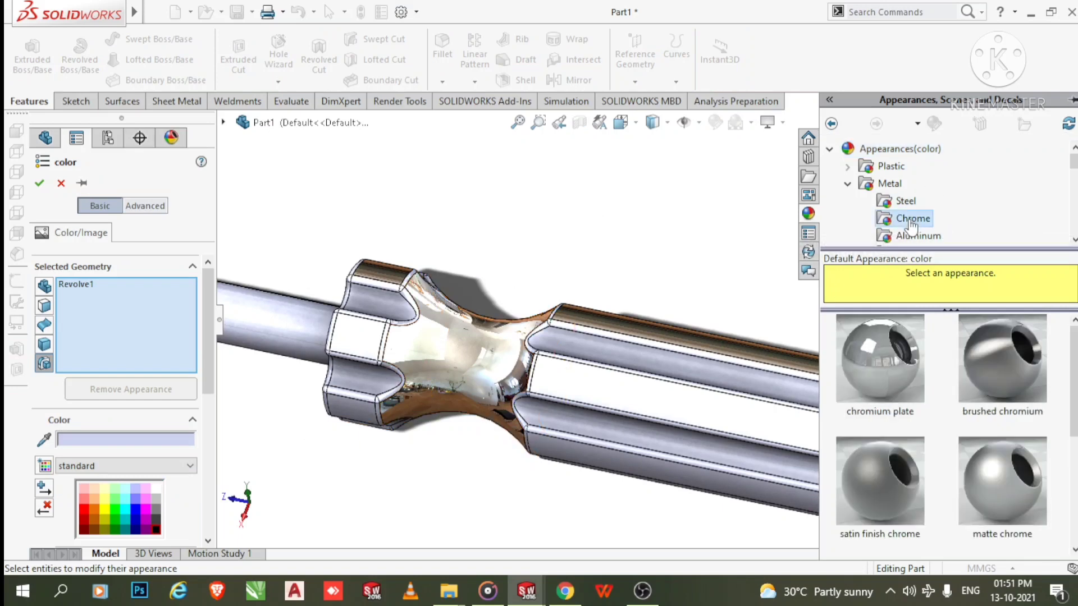
click(881, 354)
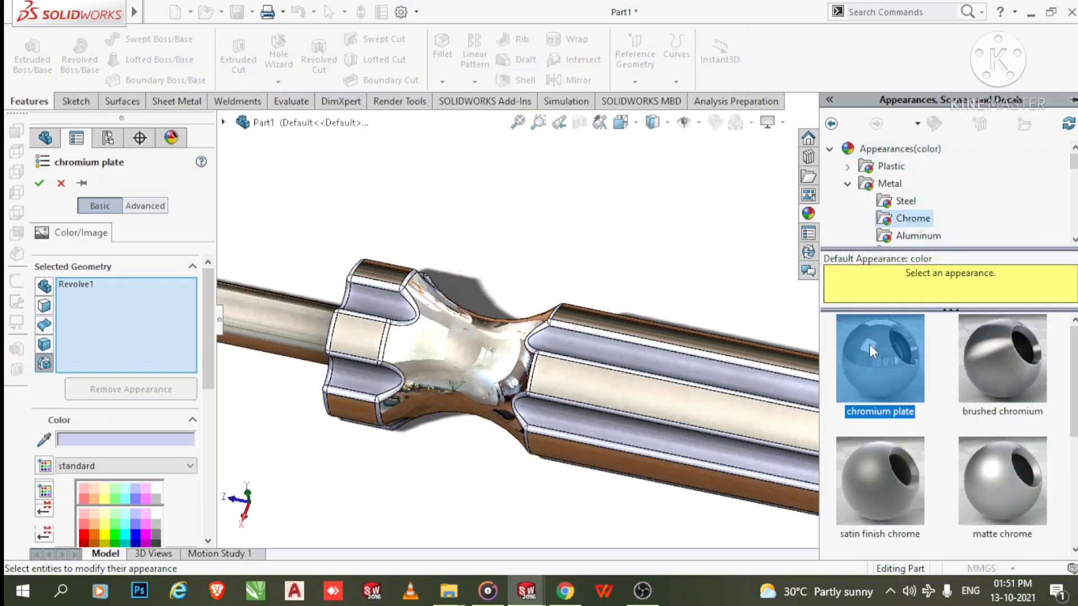
click(39, 184)
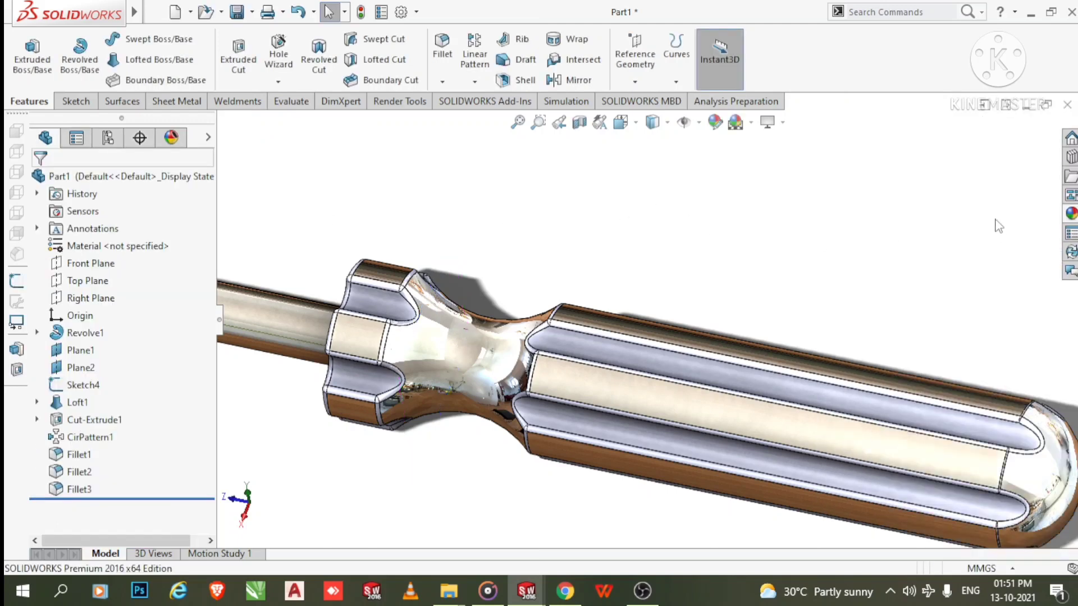
- Assign the chromium plate appearance to the Cut-Extrude1 feature through one of the handle's groove faces
right_click(671, 363)
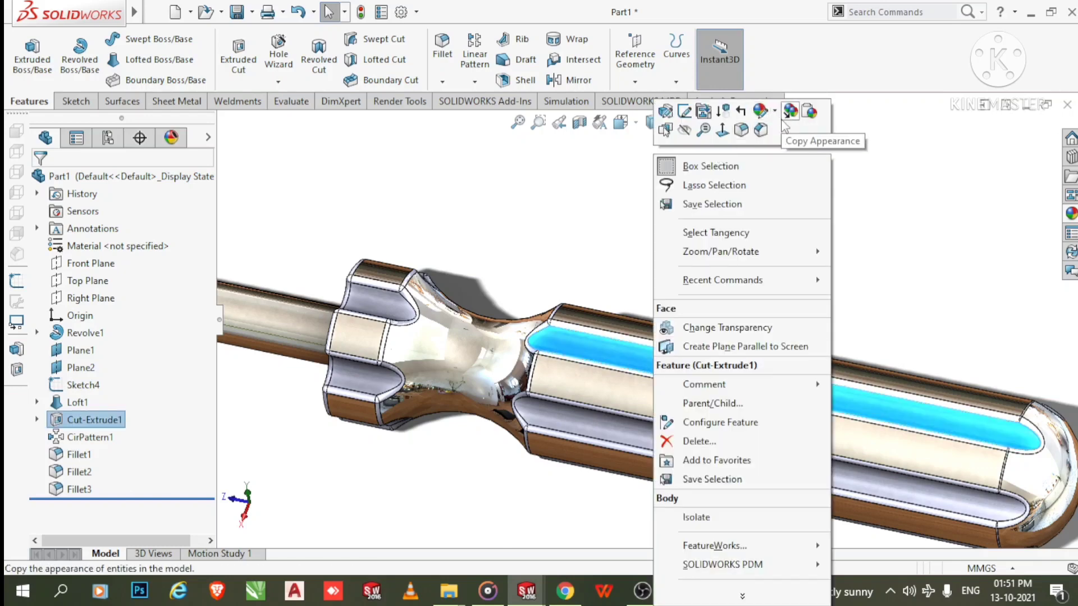
click(762, 112)
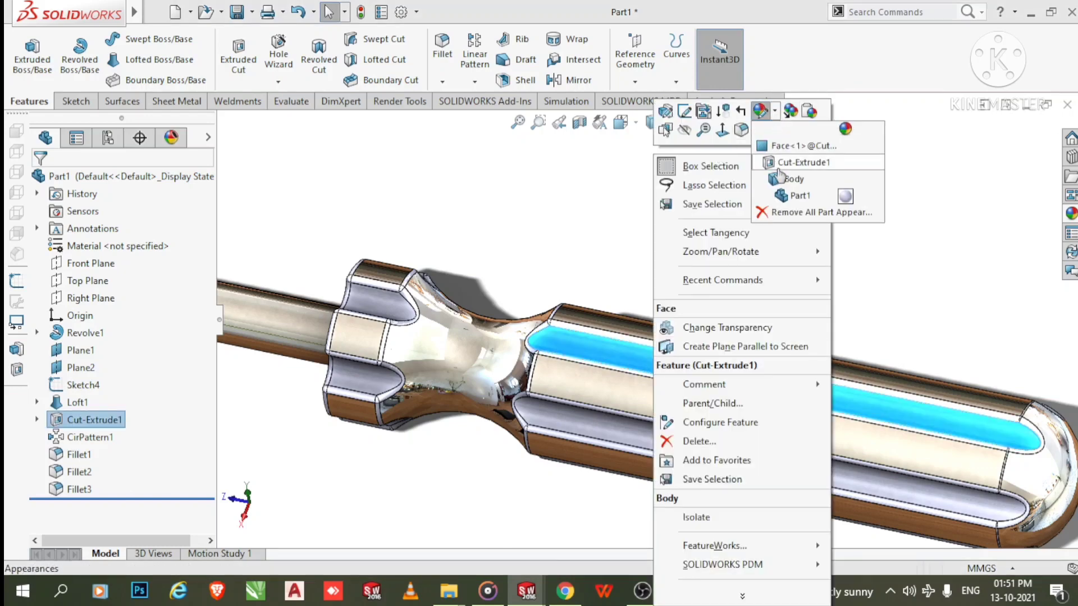
click(789, 163)
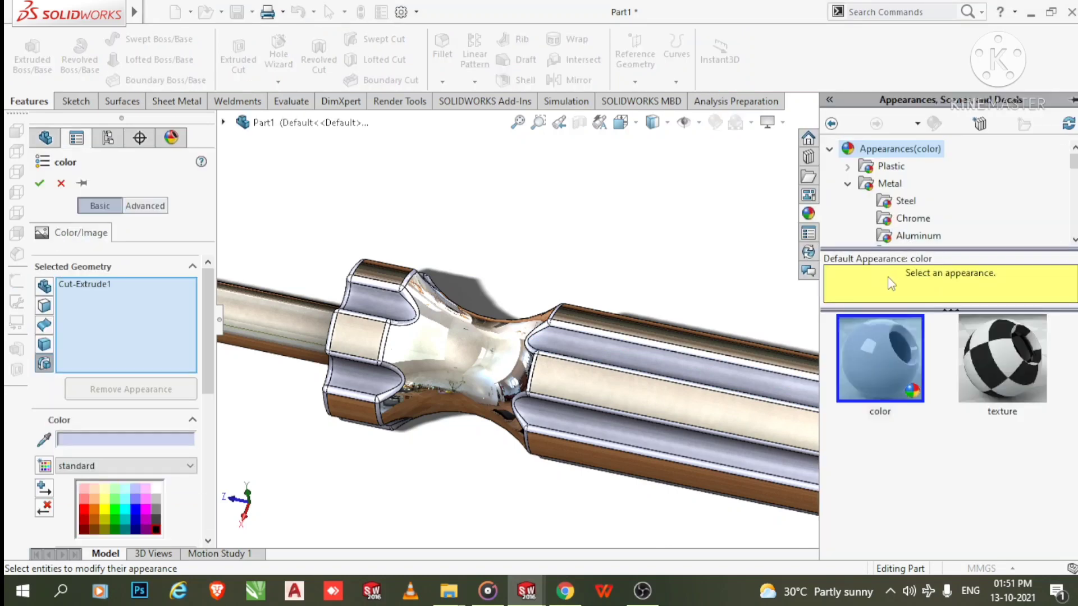
click(906, 223)
click(891, 352)
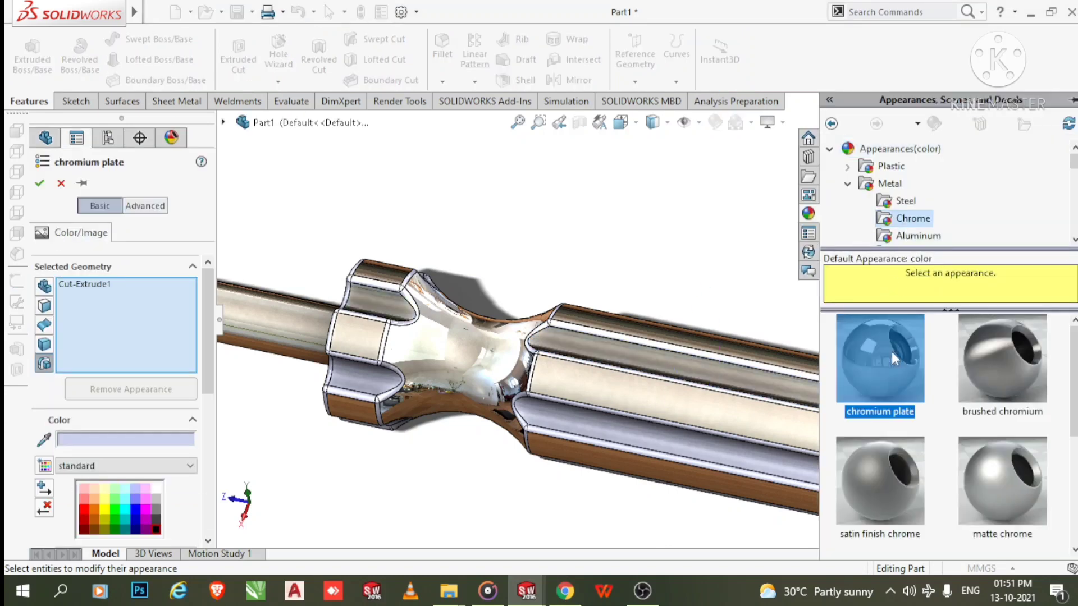
- Extend the chromium plate appearance to the patterned grooves of CirPattern1 and the handle edge rounding of Fillet1
click(667, 443)
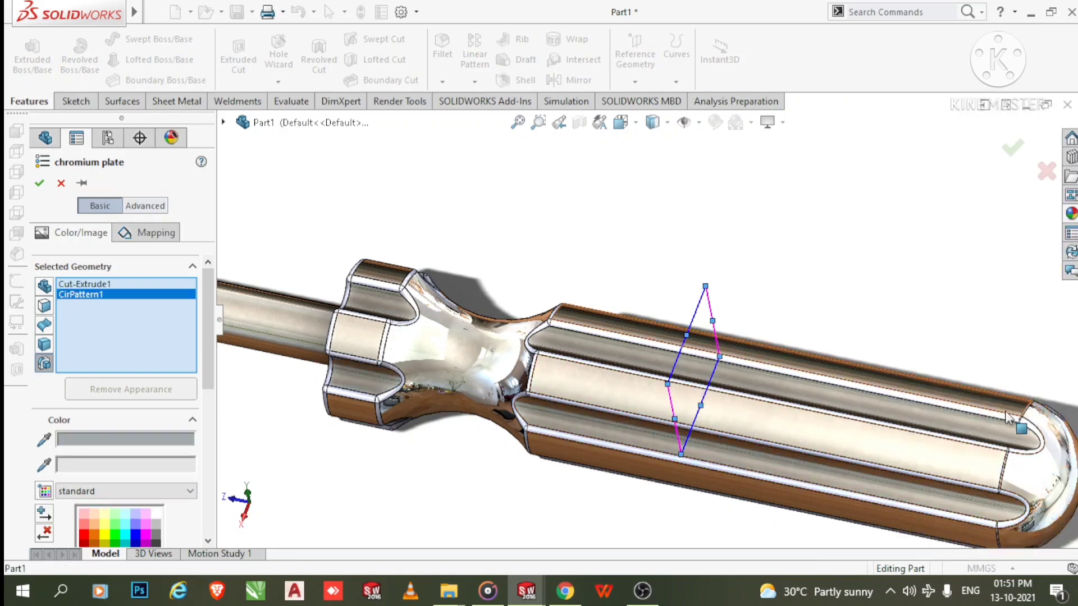
click(998, 419)
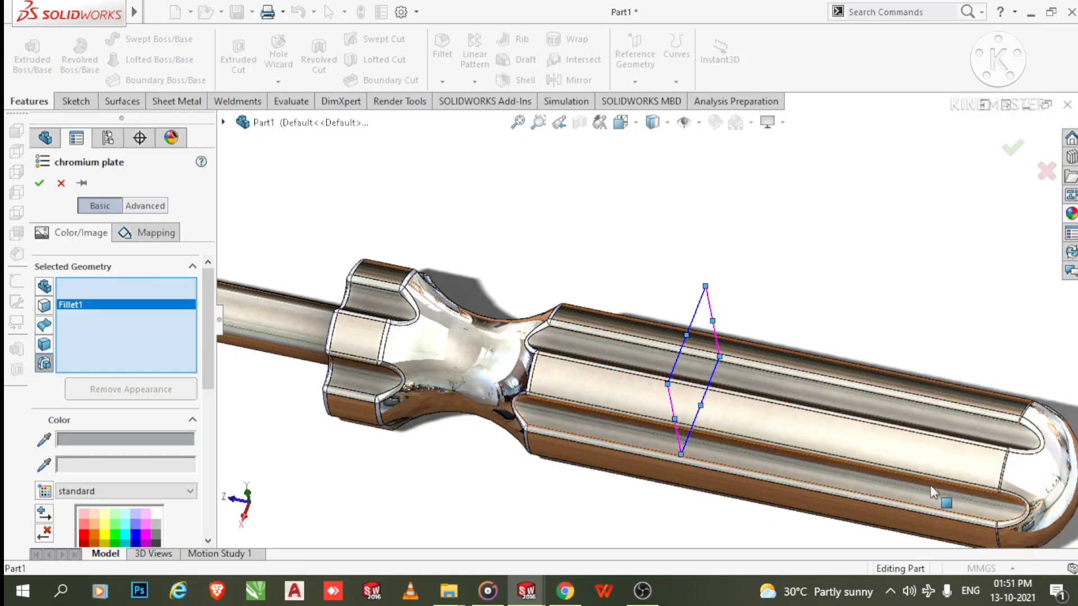
click(885, 502)
scroll(884, 502, down, 3)
scroll(626, 402, up, 1)
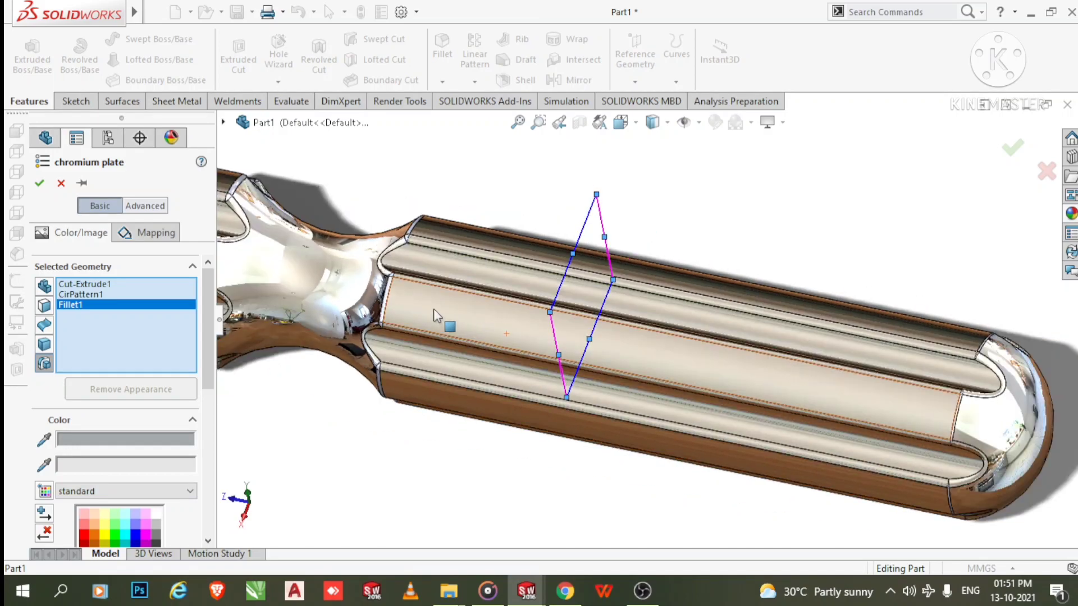
- Add the Fillet2 feature on the collar ridge edges to the chromium plate appearance selection
scroll(429, 315, down, 1)
scroll(488, 288, up, 3)
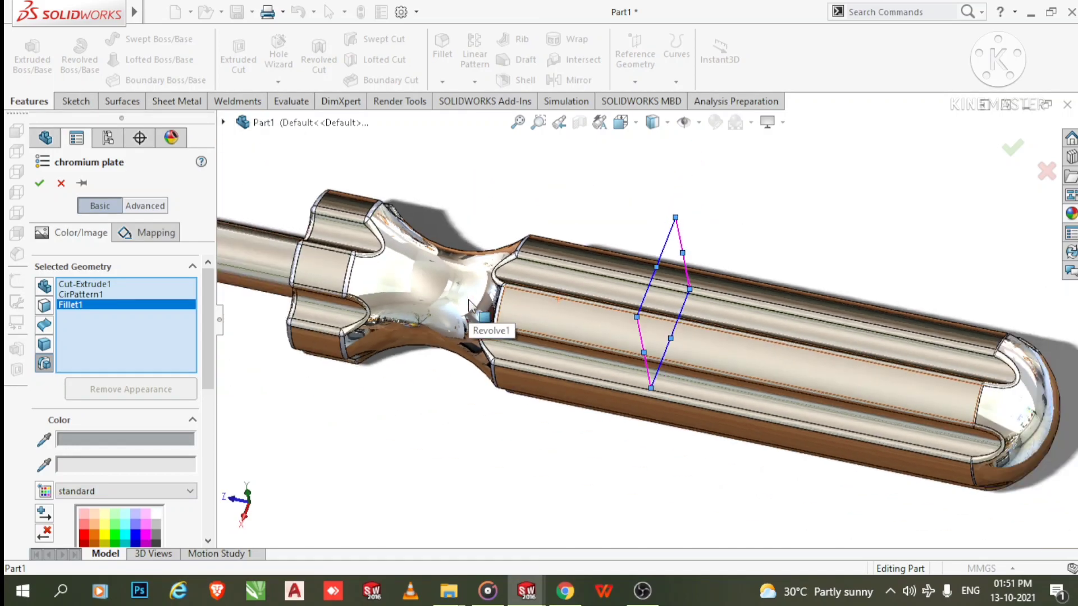
scroll(412, 281, down, 5)
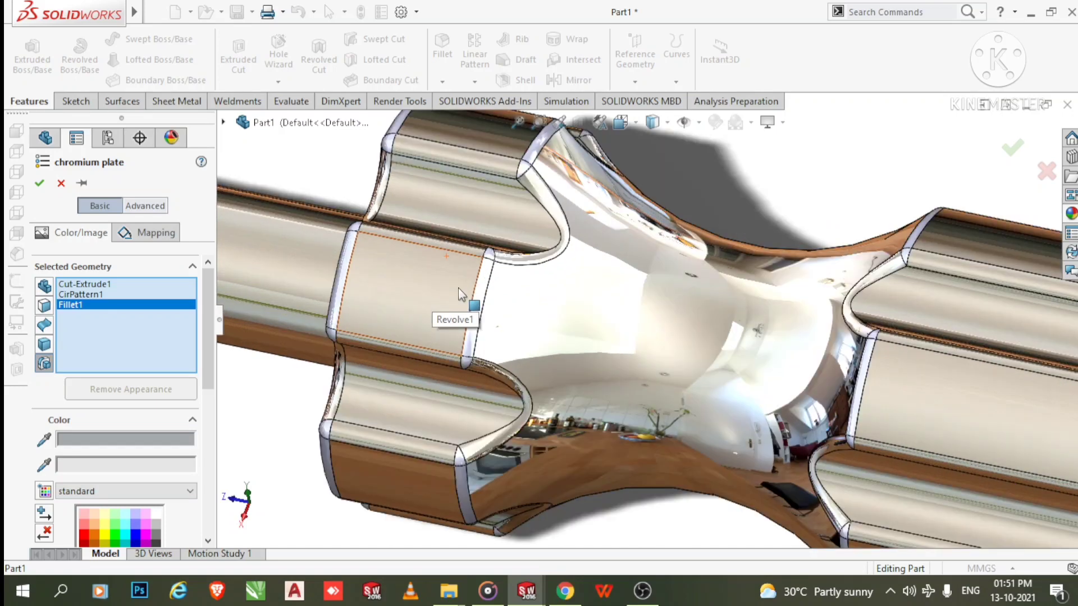
click(479, 290)
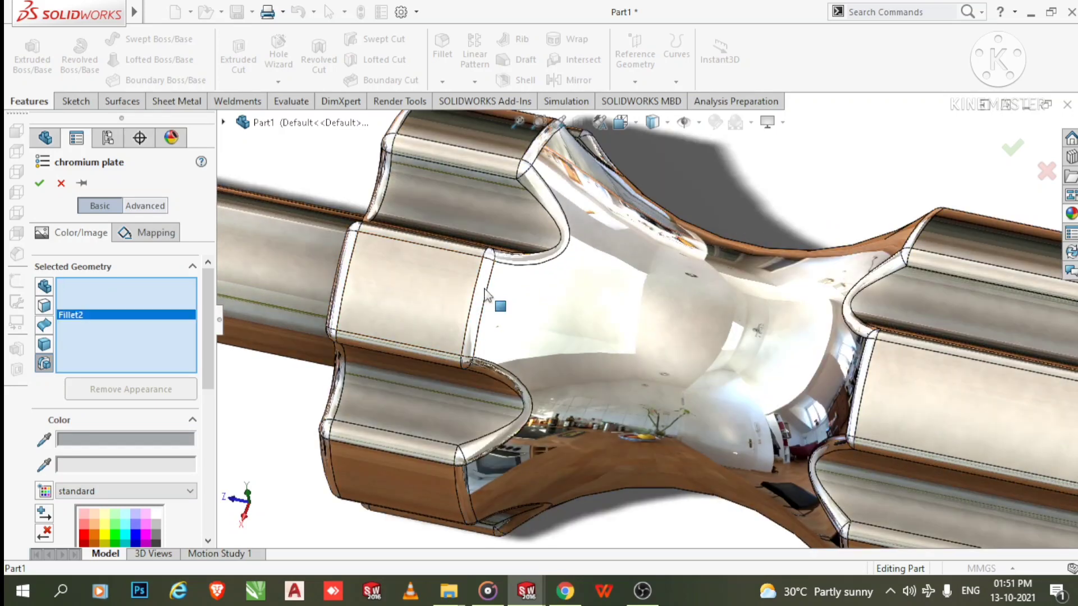
scroll(621, 315, down, 3)
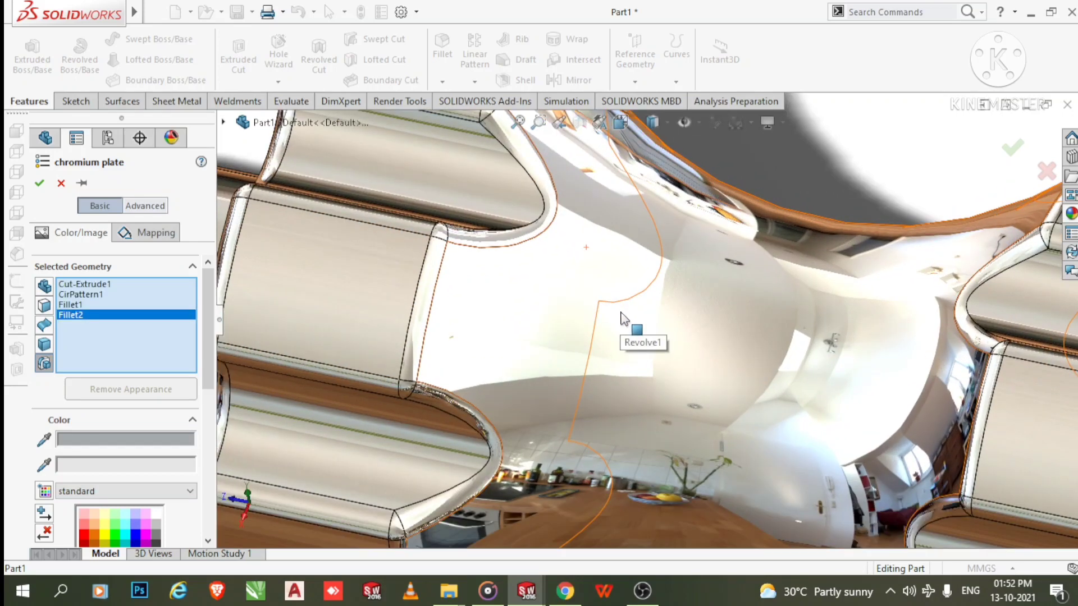
scroll(623, 314, up, 5)
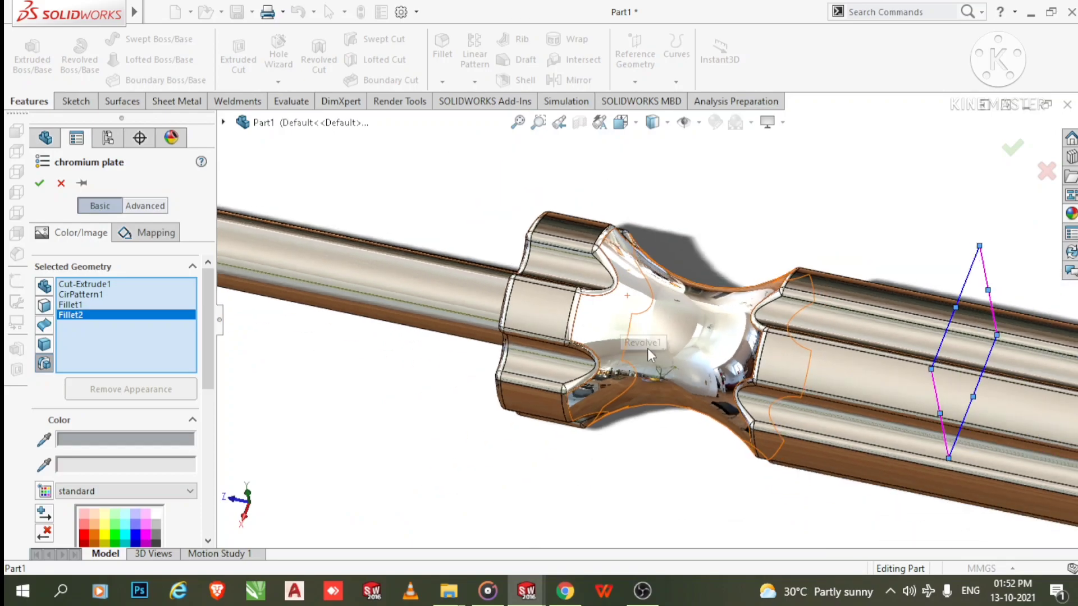
middle_drag(648, 354, 585, 289)
scroll(587, 303, down, 6)
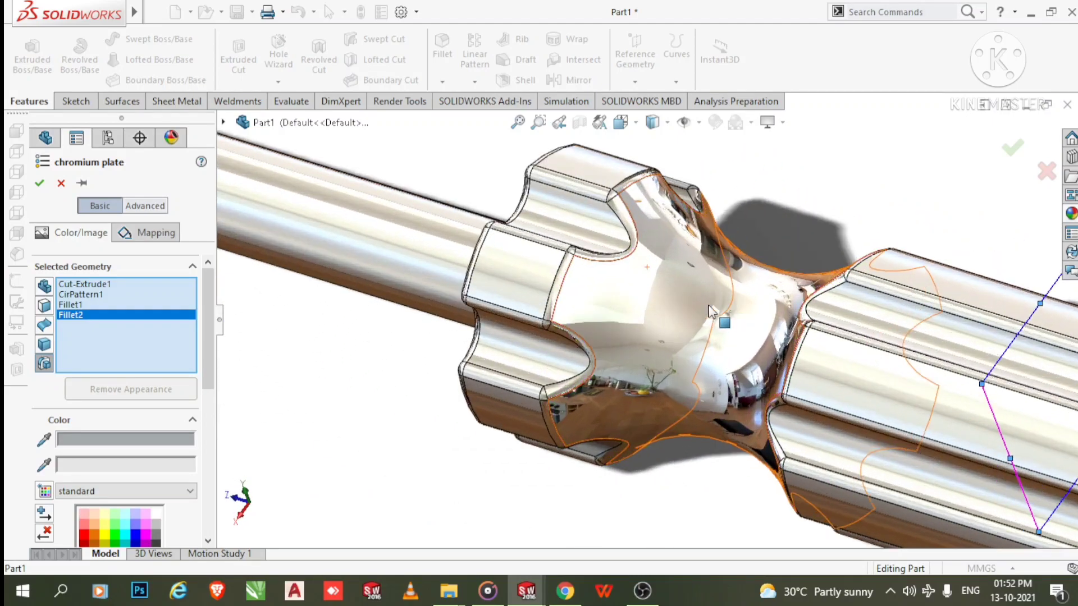
- Accept the chromium plate appearance for the selected Cut-Extrude1, CirPattern1, Fillet1 and Fillet2 features
scroll(710, 310, up, 5)
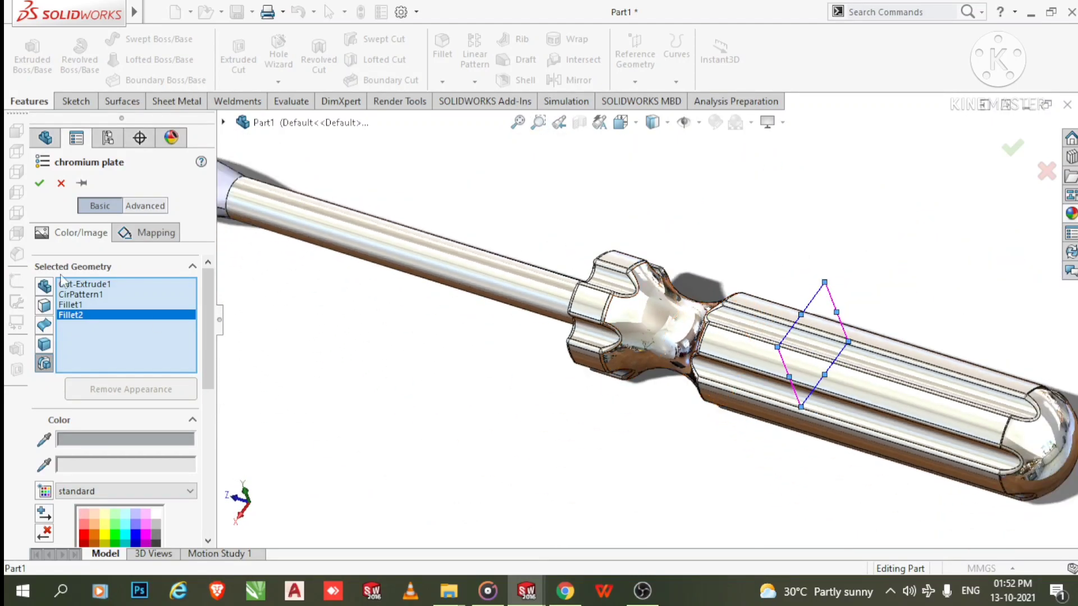
click(39, 183)
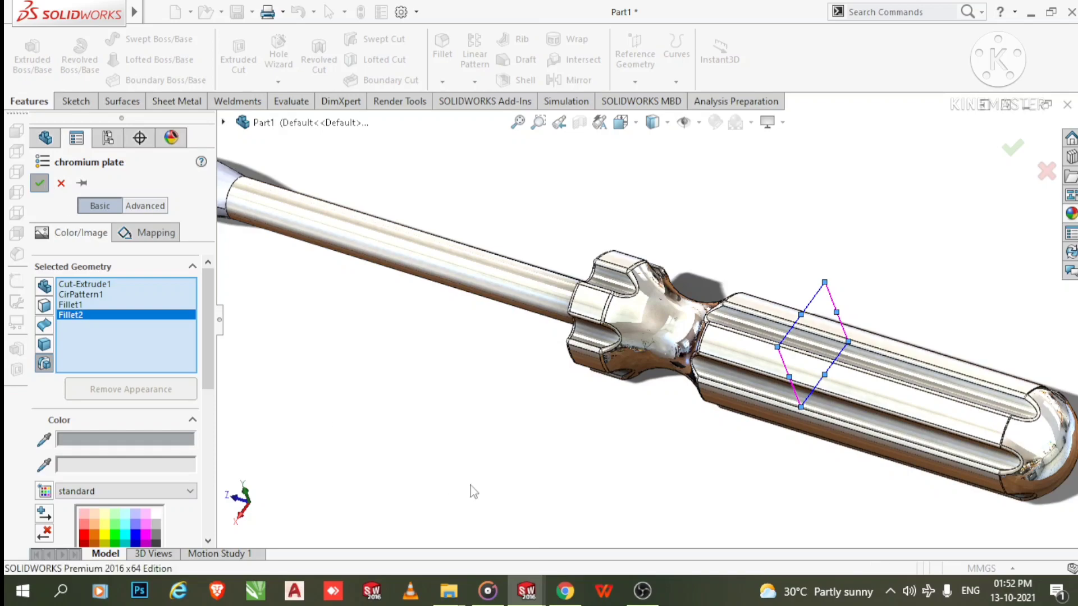
scroll(626, 488, up, 2)
scroll(912, 413, down, 2)
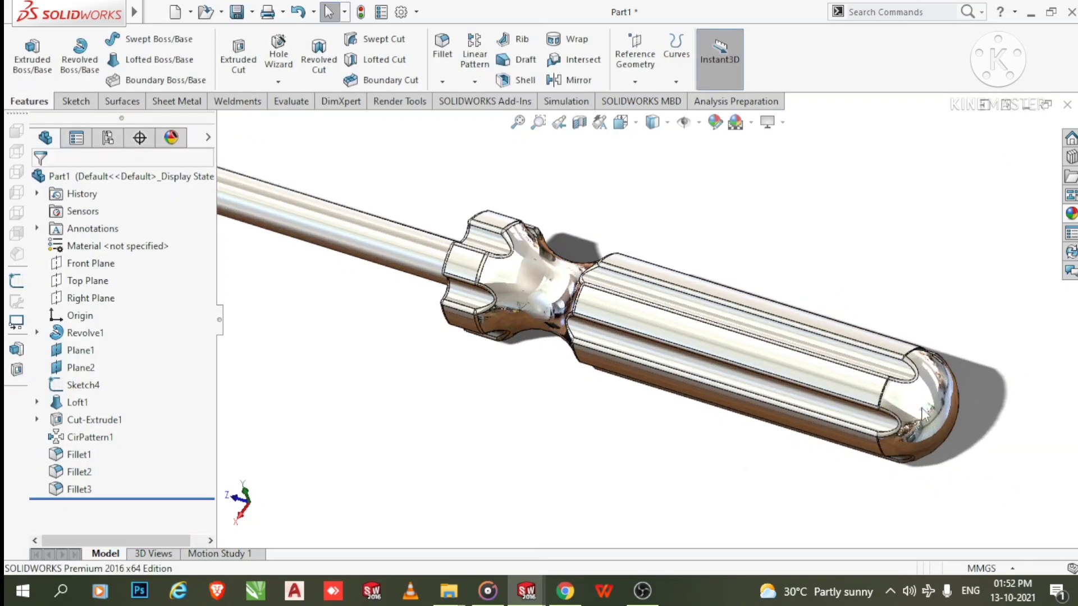
scroll(923, 415, down, 2)
scroll(782, 373, up, 2)
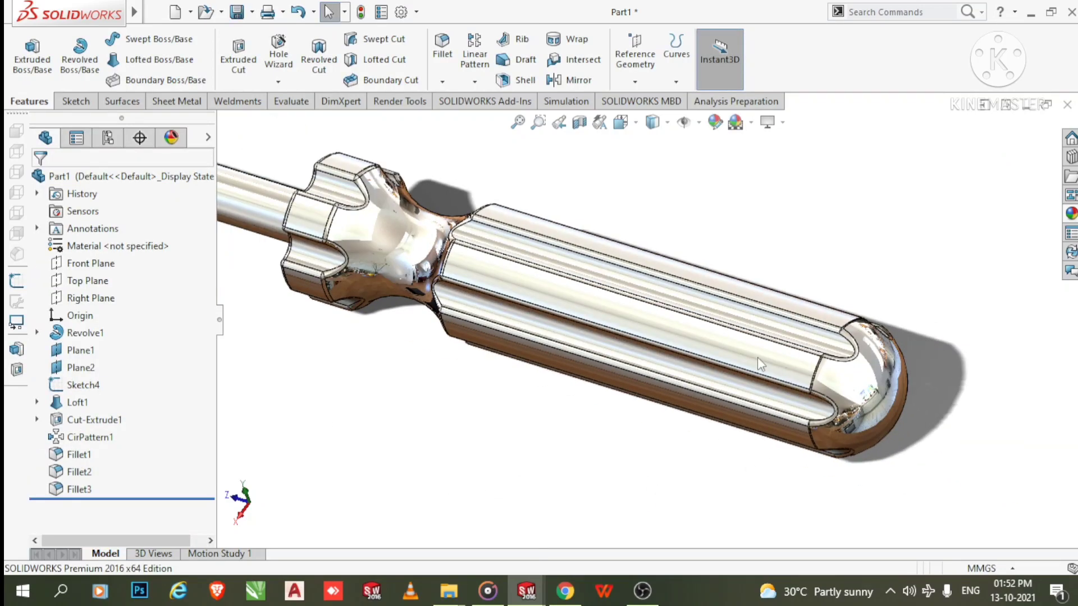
- Edit the chromium plate appearance of the Revolve1 feature and change its colour to black from the standard swatches
scroll(757, 357, down, 2)
click(707, 350)
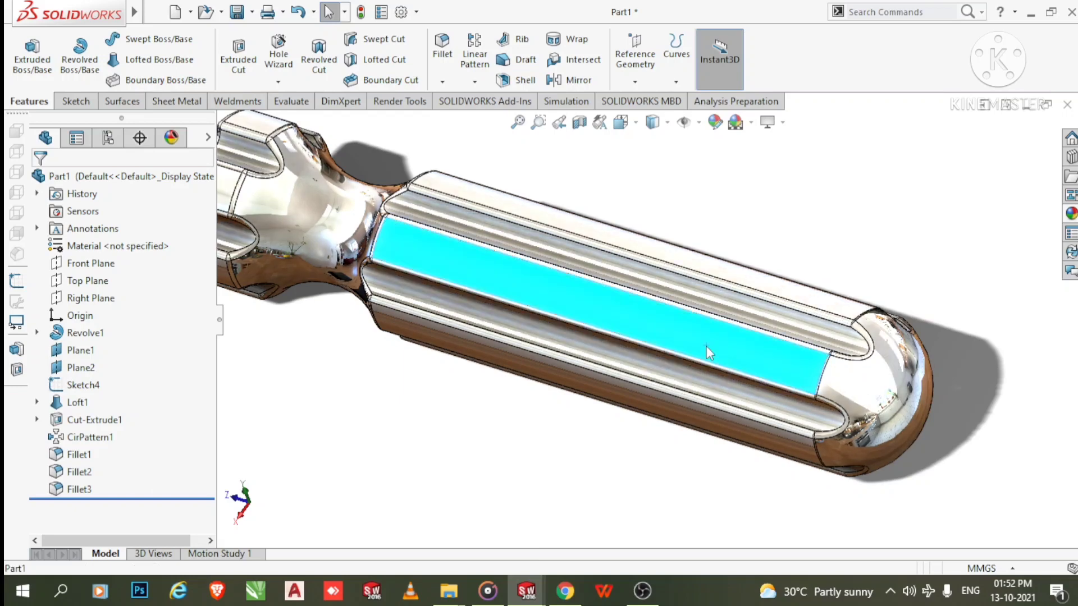
right_click(706, 346)
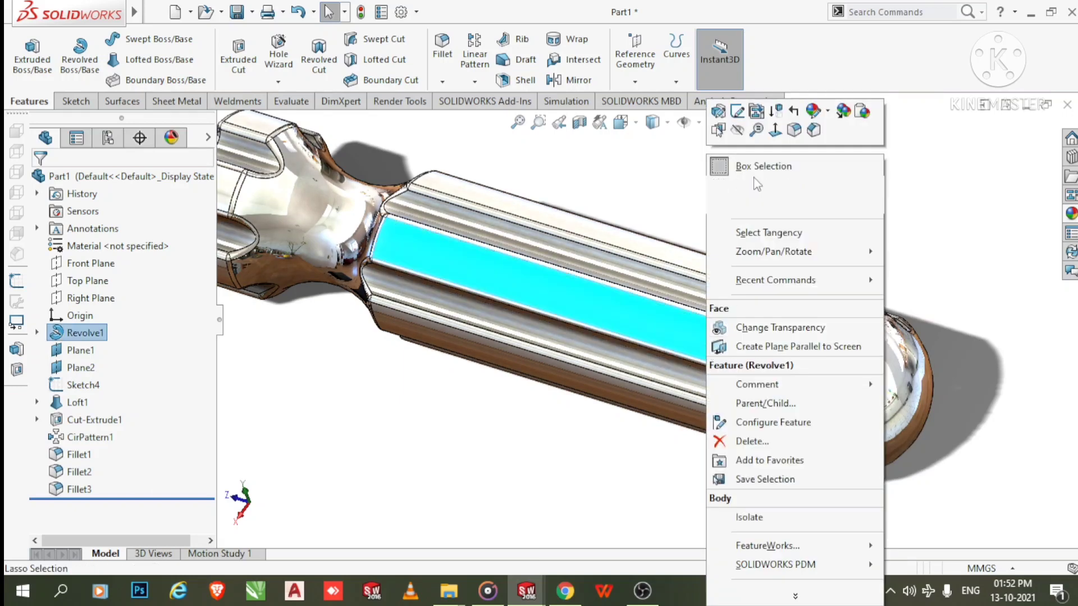
click(827, 112)
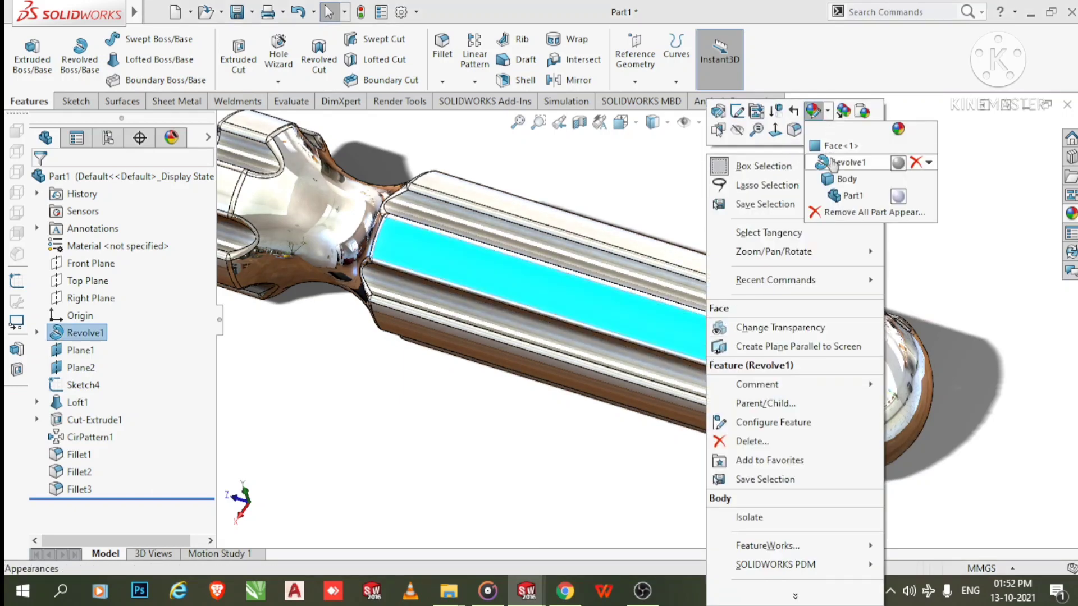
click(830, 161)
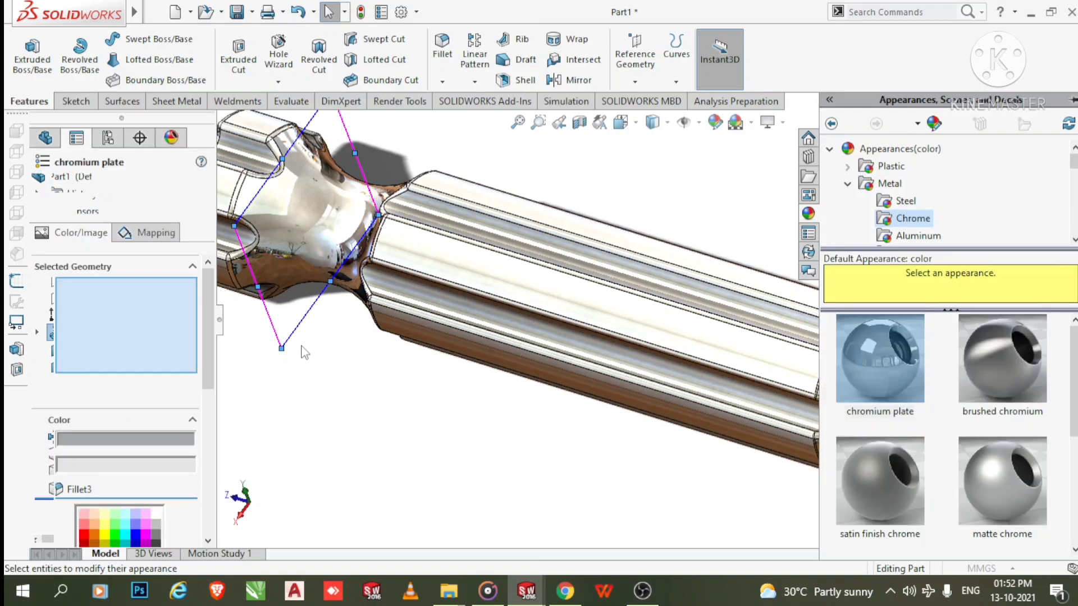
scroll(159, 435, down, 5)
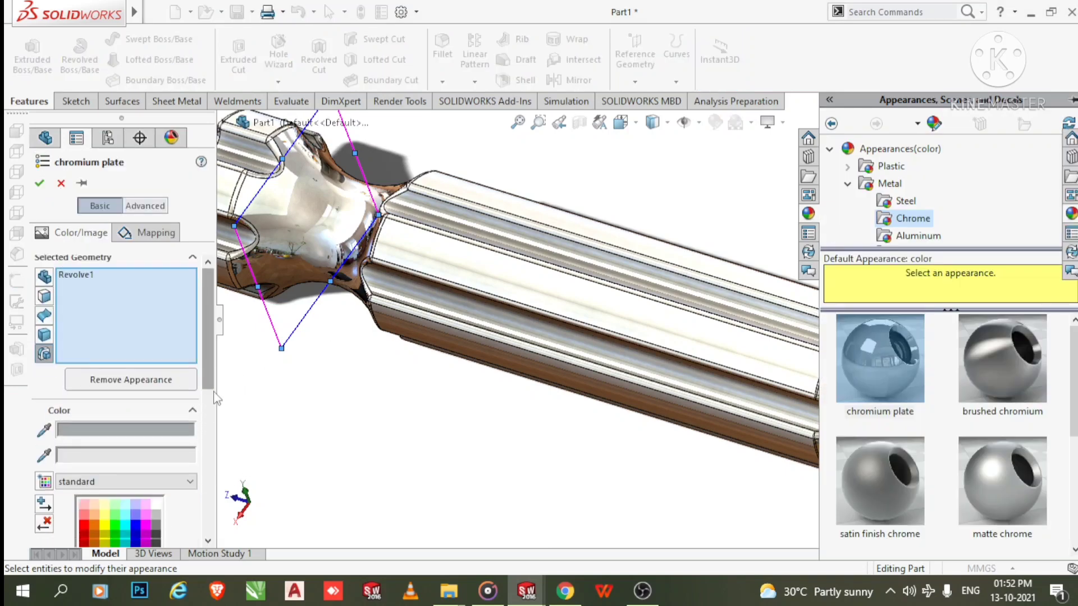
click(157, 423)
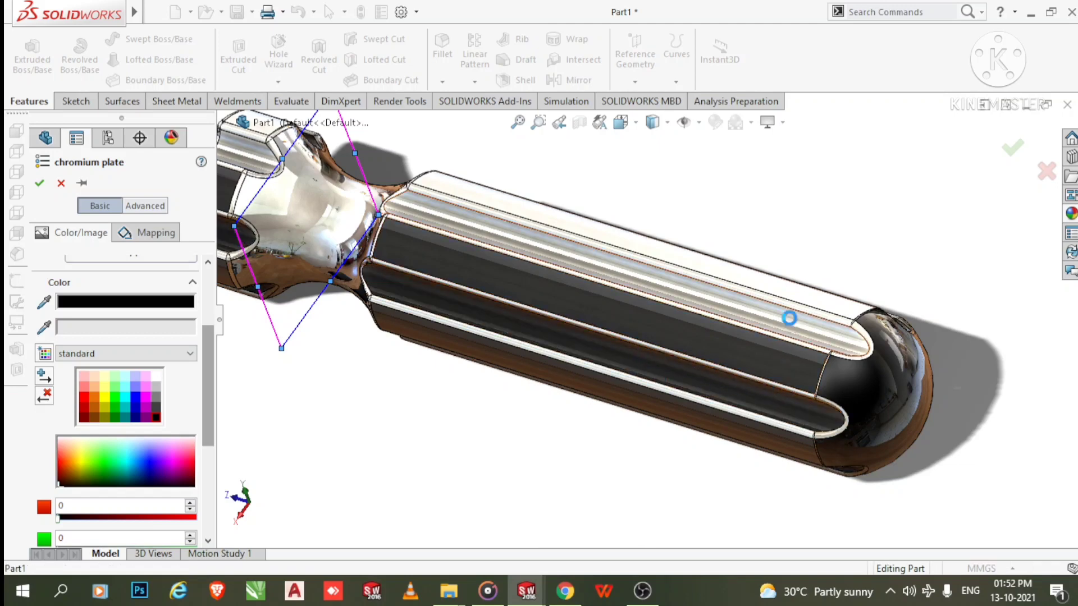
- Extend the black chromium plate appearance to the handle's grooves and the remaining light lengthwise ridge faces
click(792, 318)
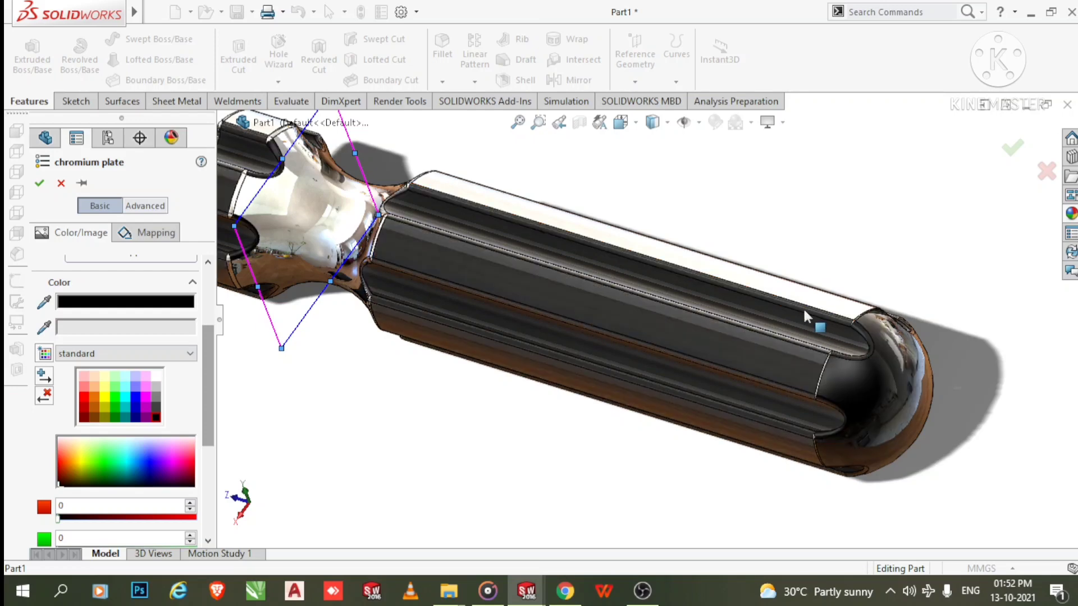
scroll(784, 431, up, 1)
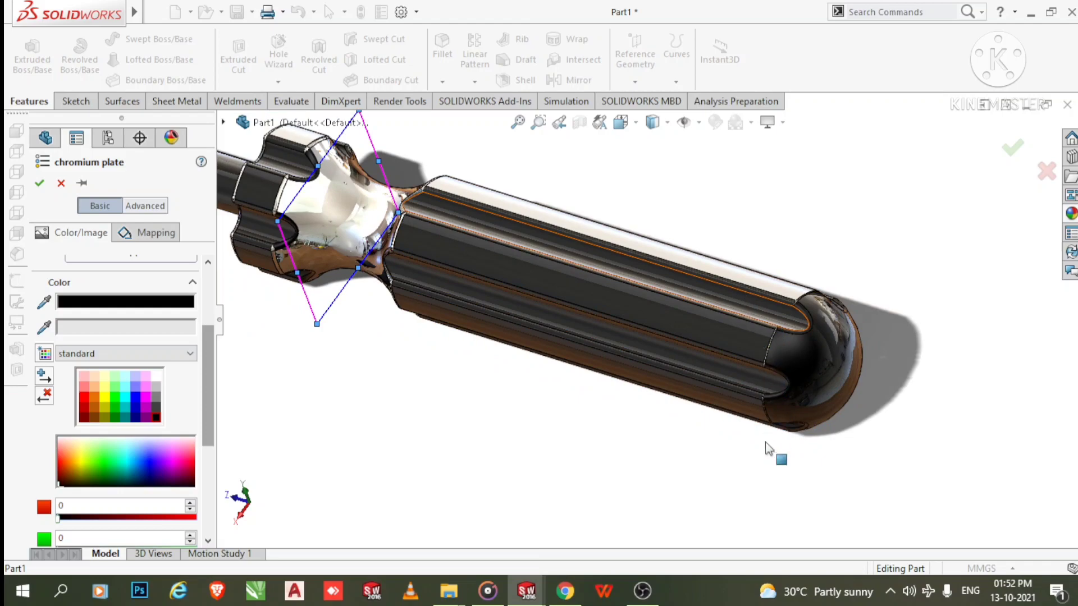
scroll(897, 312, up, 2)
middle_drag(897, 313, 888, 436)
scroll(744, 318, down, 2)
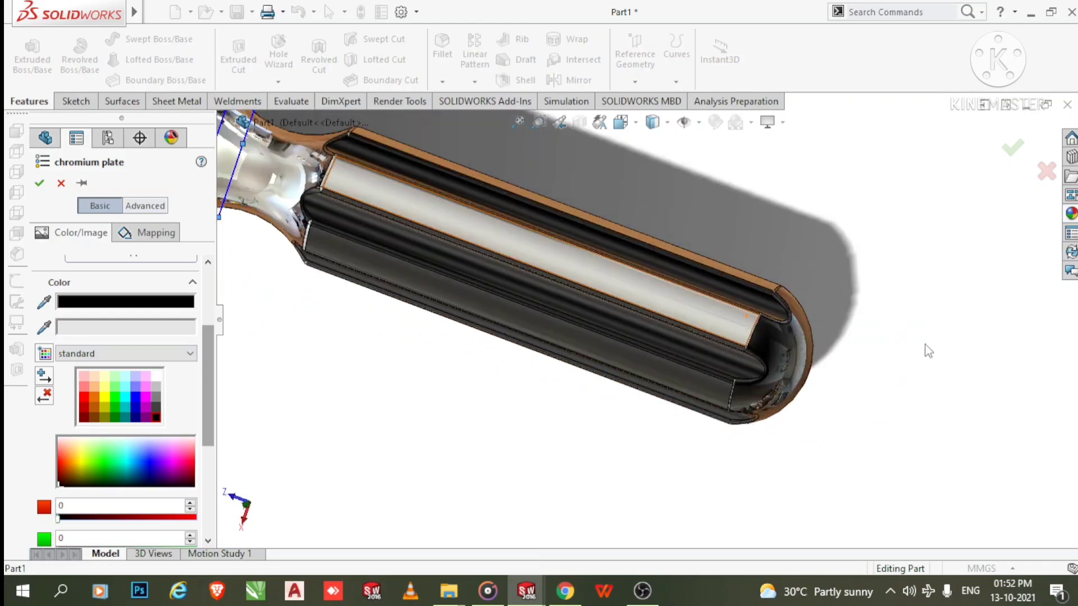
click(717, 323)
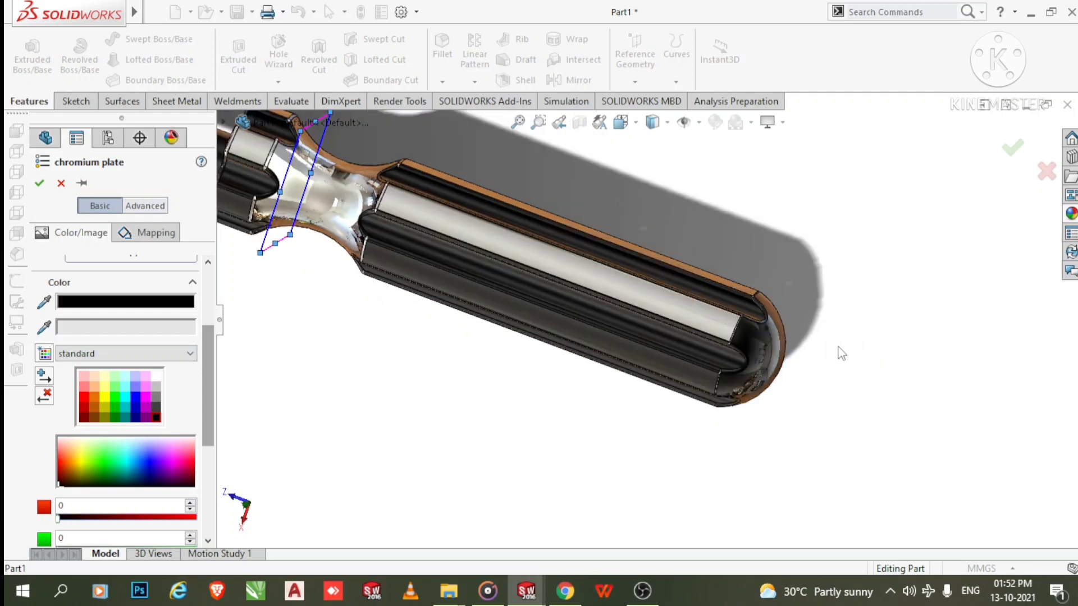
middle_drag(839, 354, 845, 159)
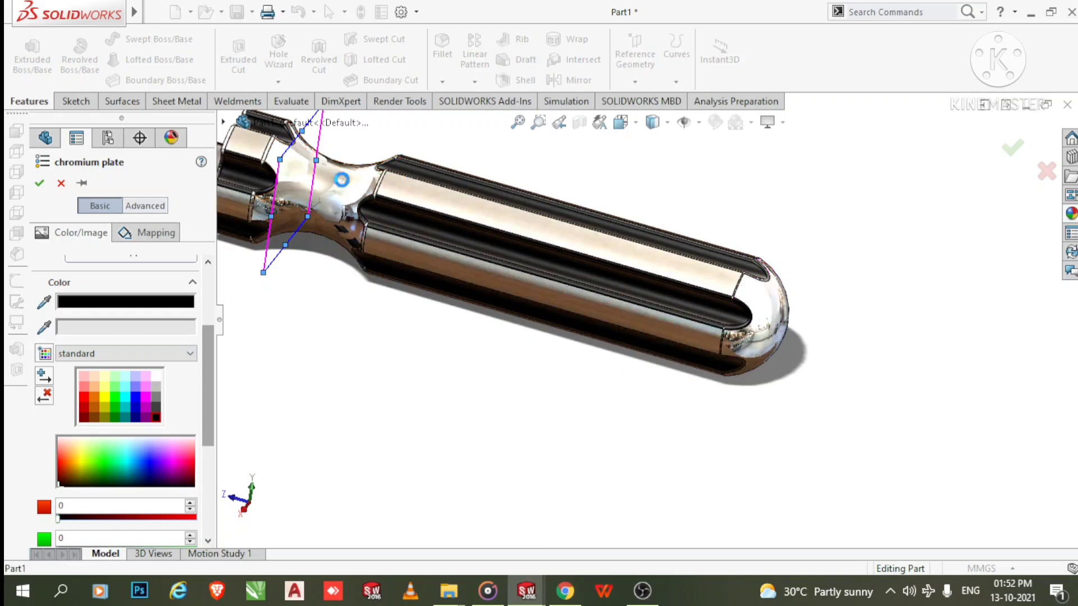
scroll(355, 219, up, 3)
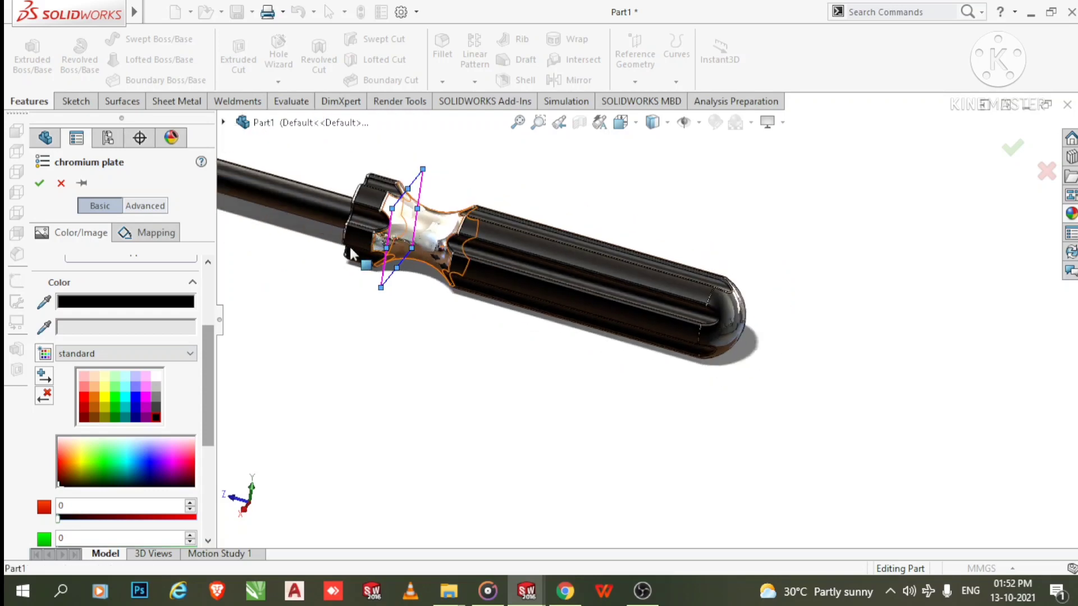
- Add the rounded collar edges of Fillet2 to the black chromium plate appearance and accept it
scroll(392, 234, down, 5)
scroll(550, 261, down, 5)
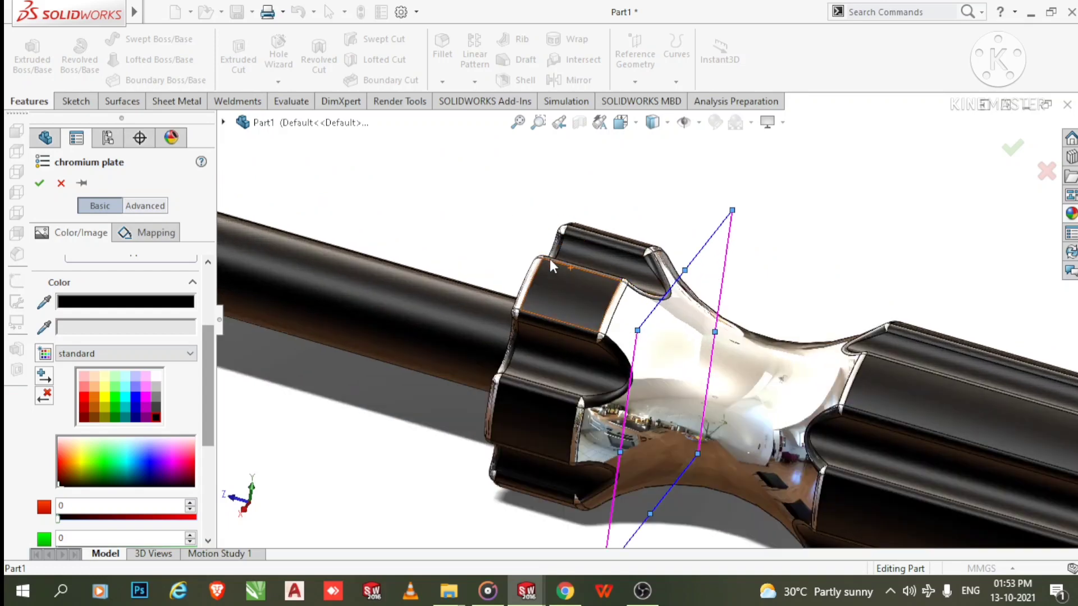
scroll(559, 300, down, 3)
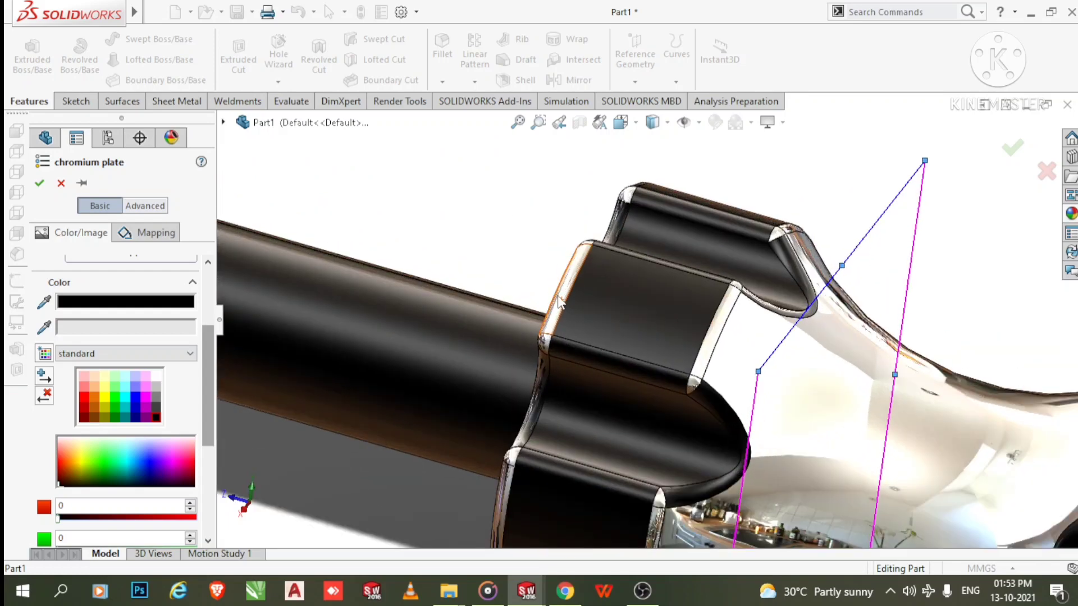
click(559, 299)
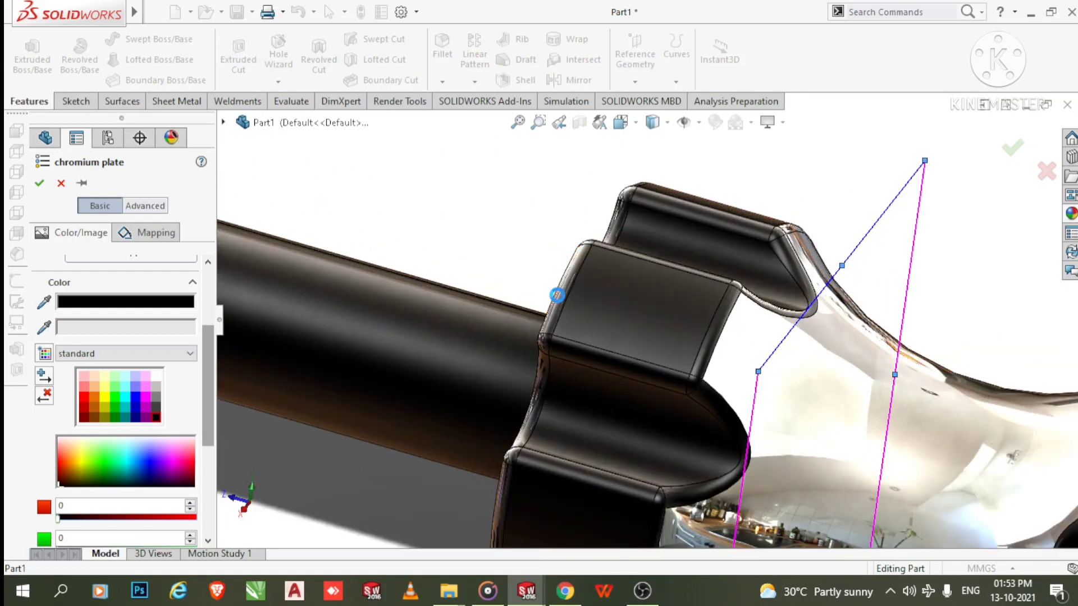
scroll(618, 325, up, 5)
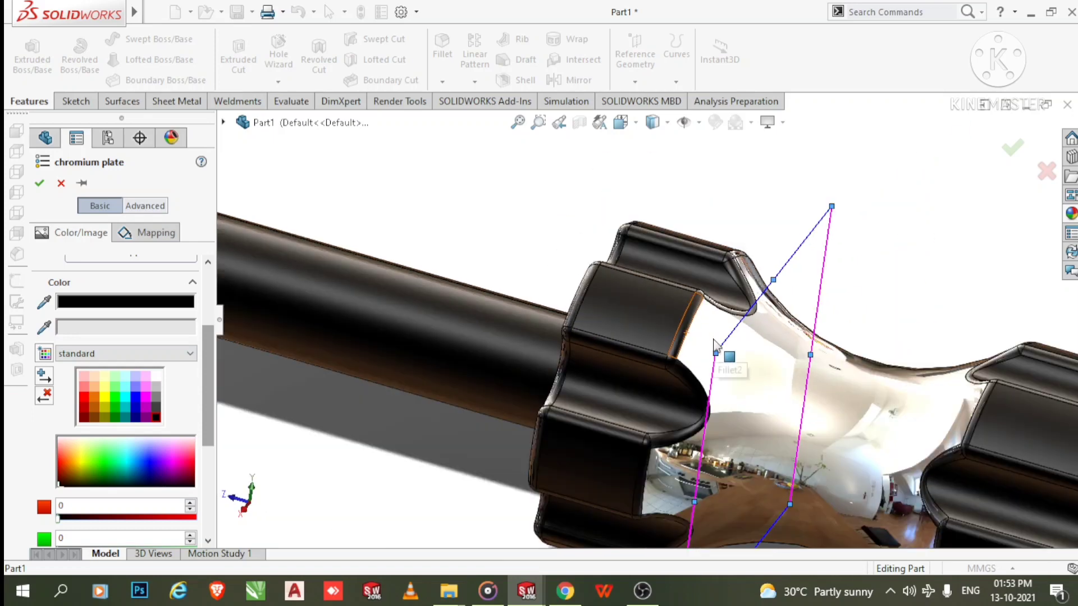
click(39, 183)
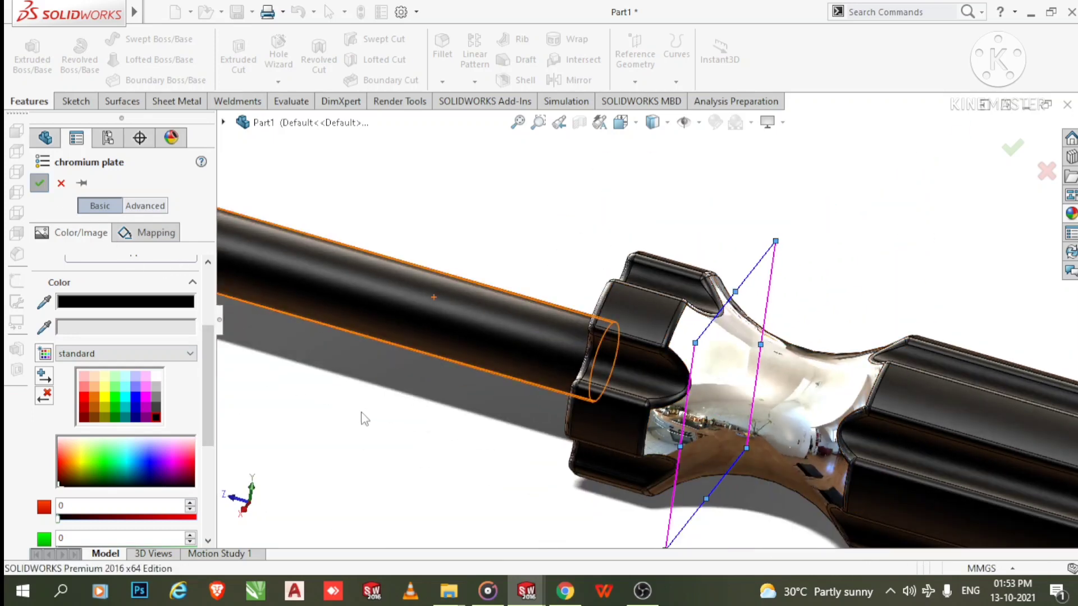
- Recolour the concave neck face between collar and grip to black within its chromium plate appearance
right_click(734, 380)
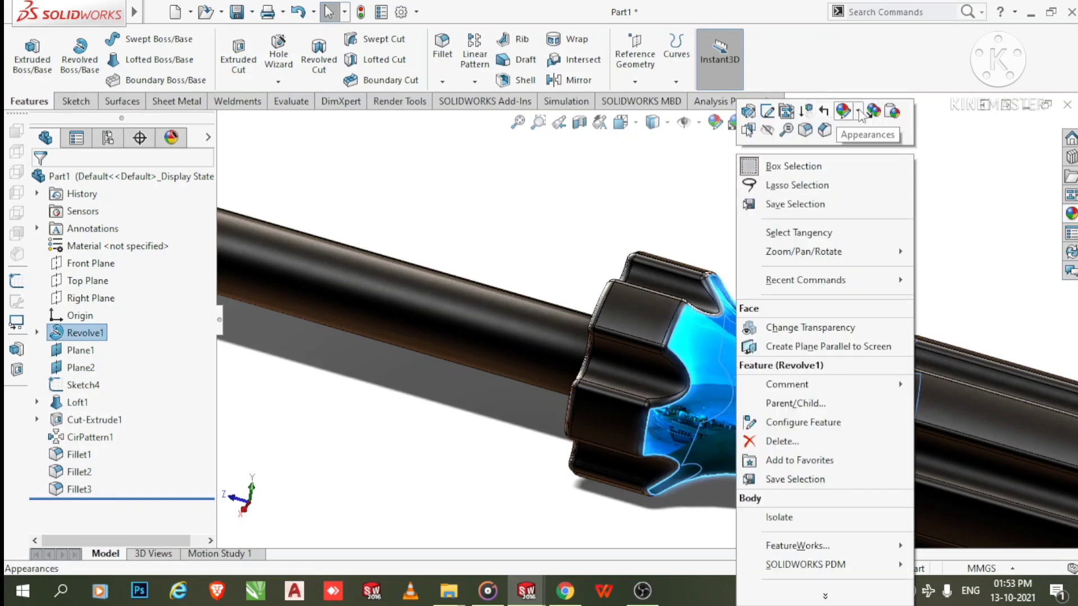
click(844, 111)
click(863, 160)
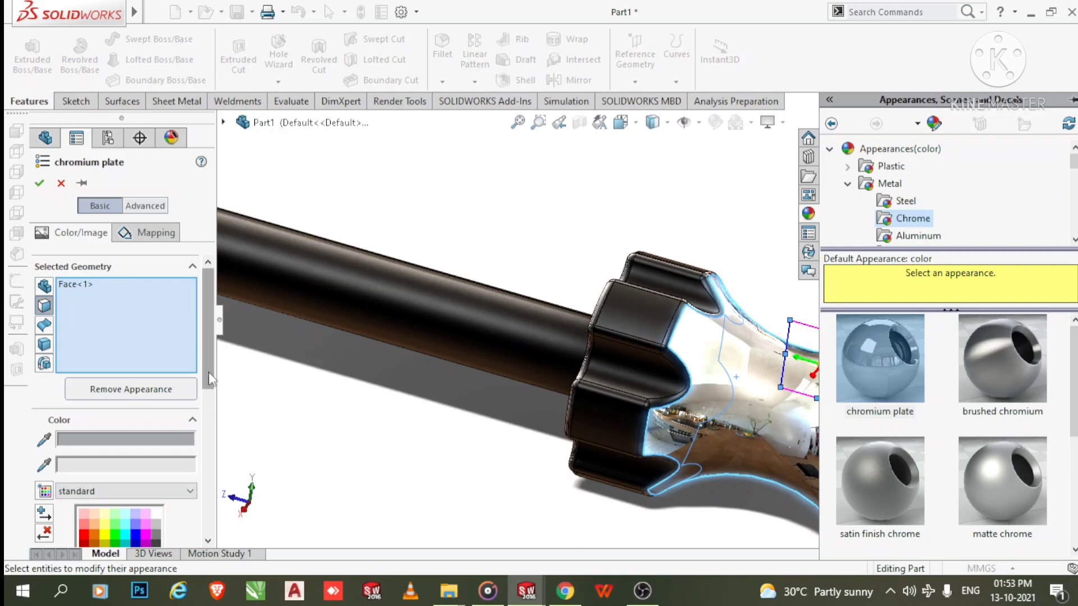
scroll(150, 432, down, 3)
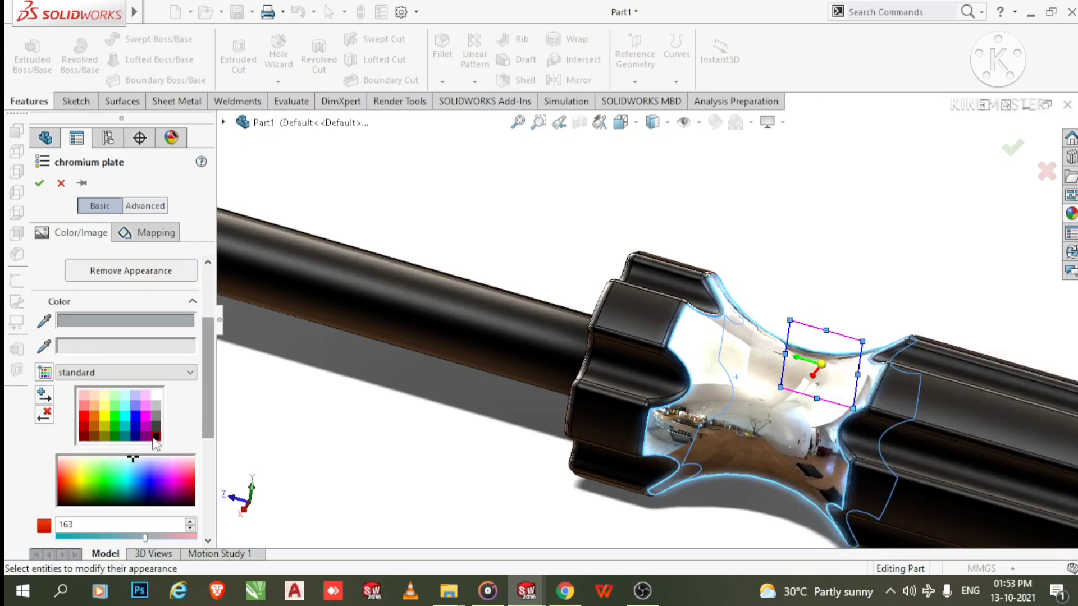
click(155, 437)
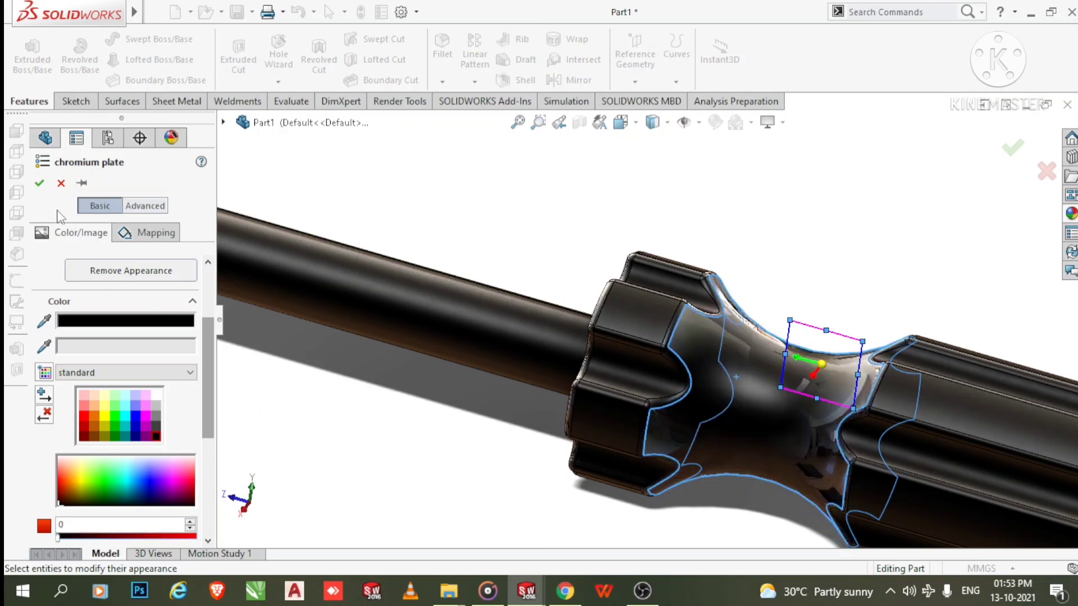
click(40, 183)
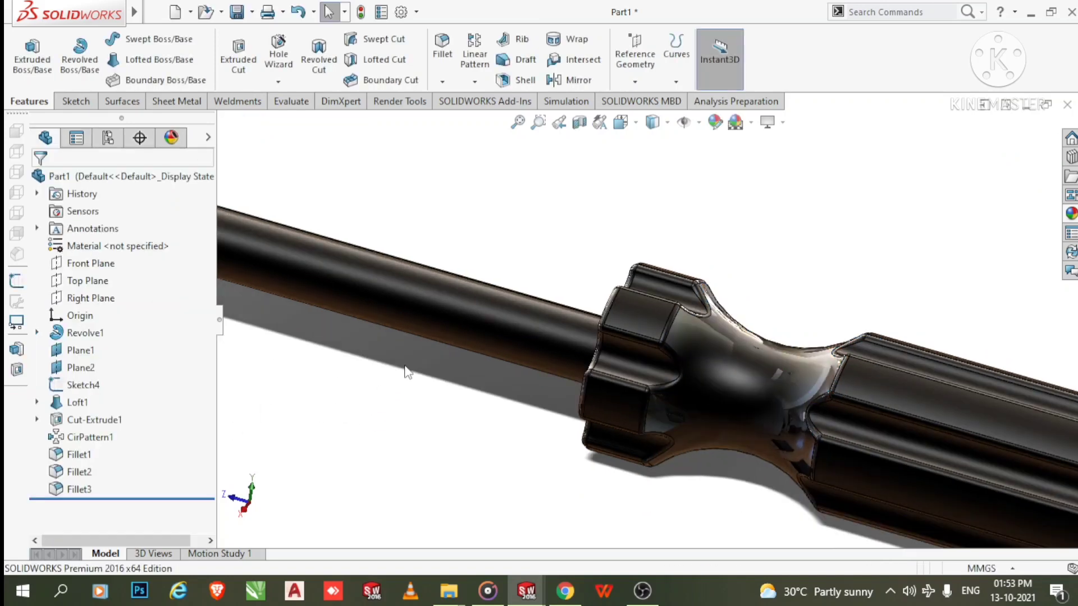
- Apply the sandblasted chrome appearance from the chrome metals to the cylindrical shaft face only
right_click(455, 323)
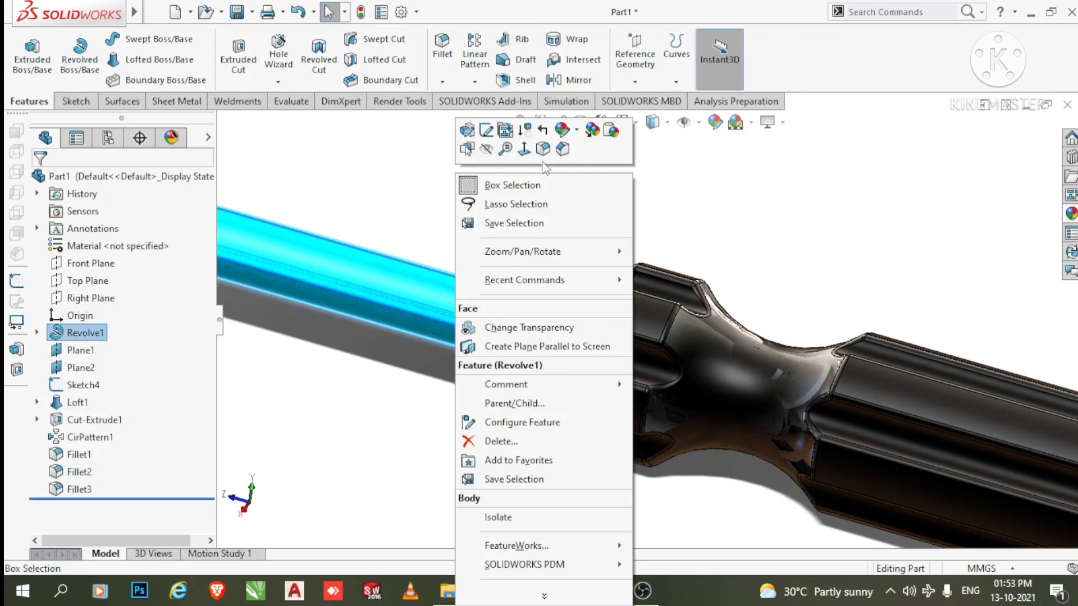
click(578, 131)
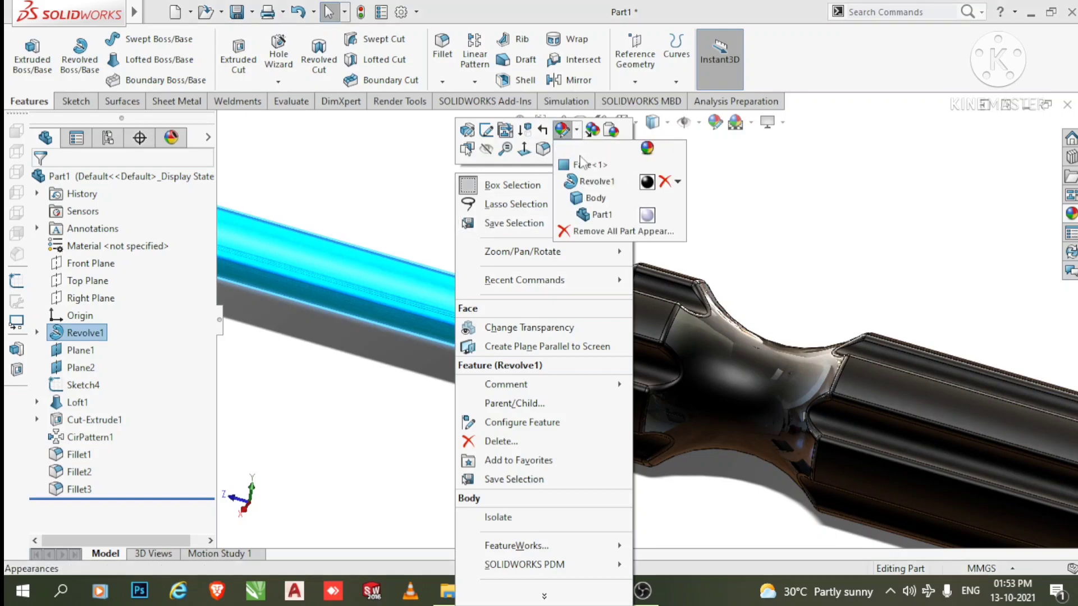
click(573, 185)
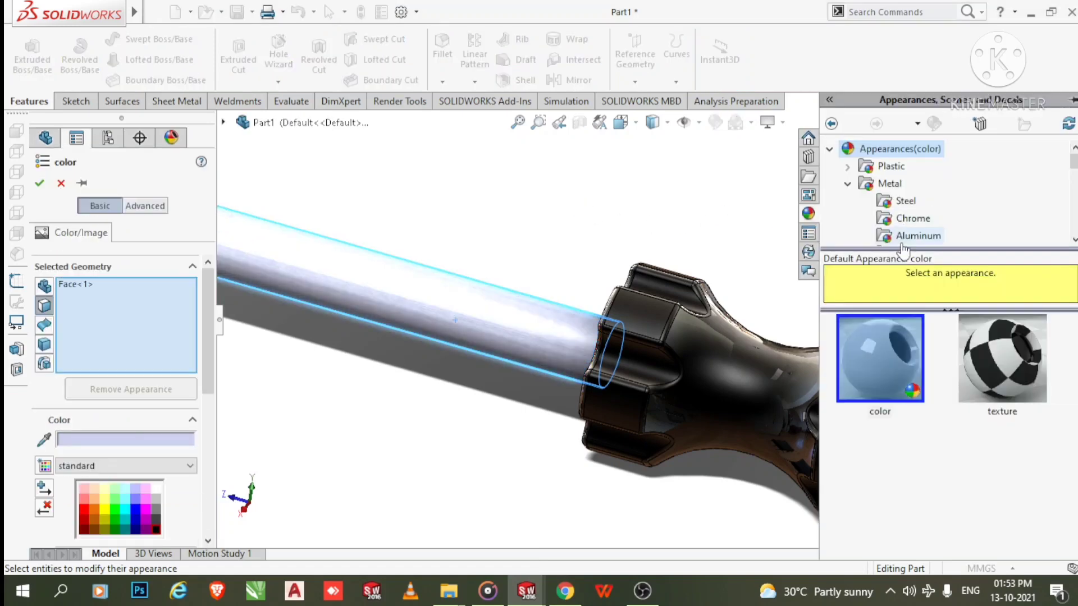
click(907, 223)
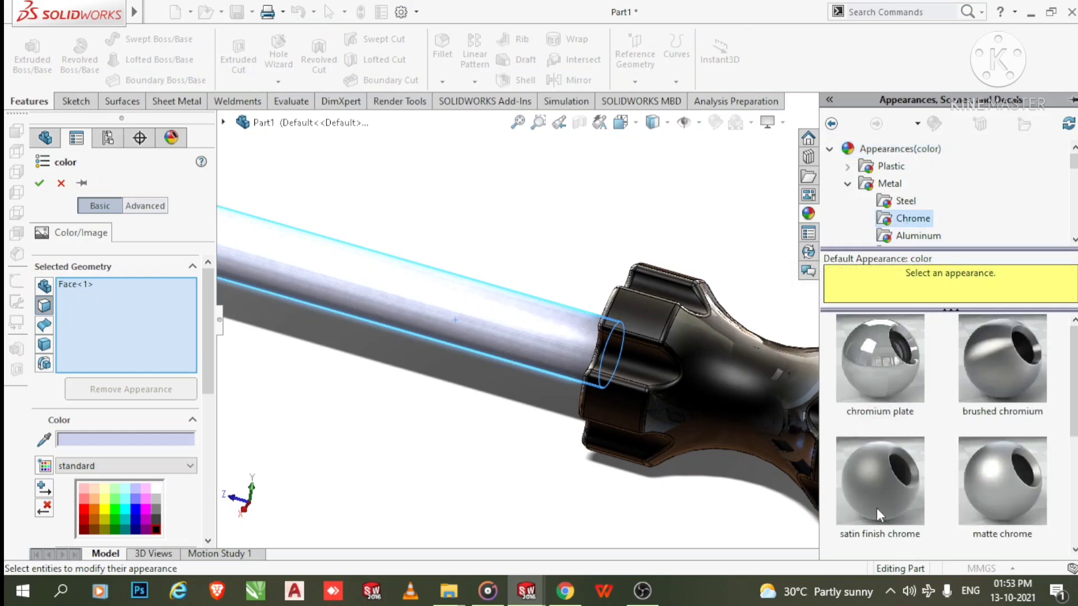
scroll(877, 507, down, 3)
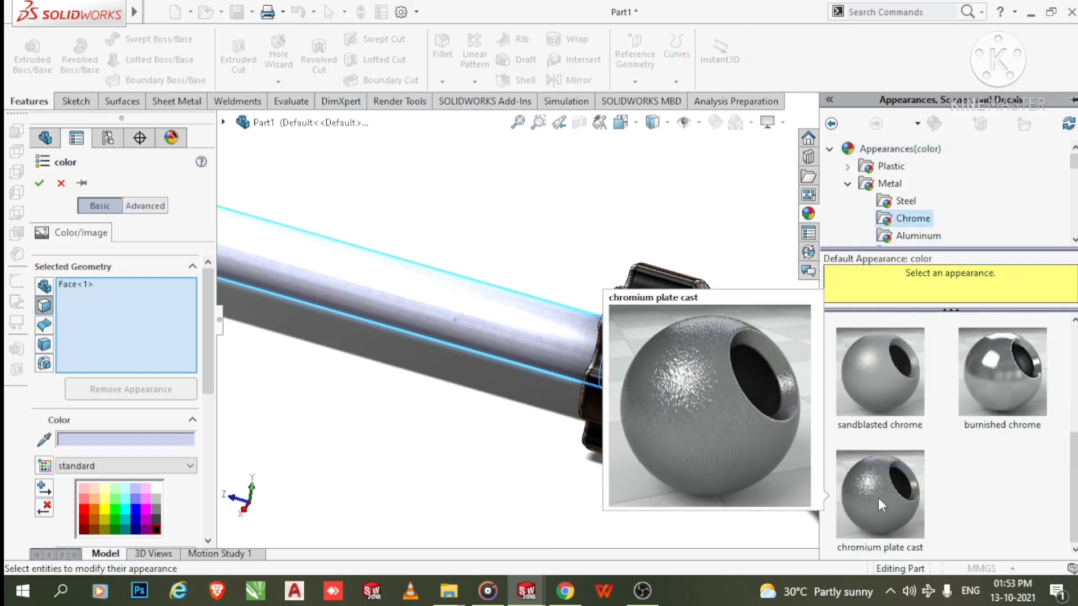
click(894, 395)
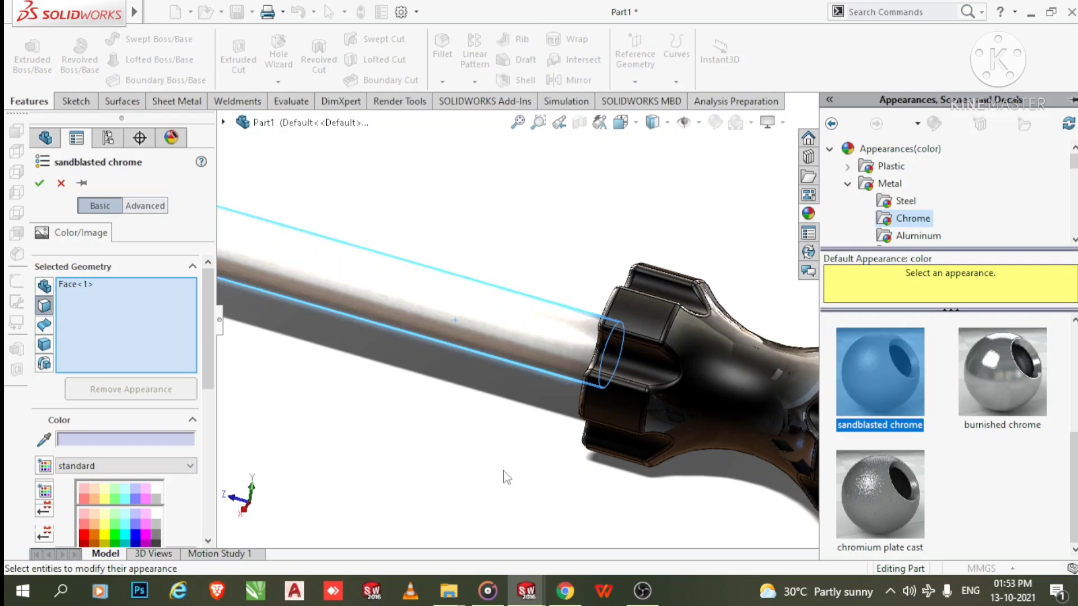
scroll(483, 400, up, 5)
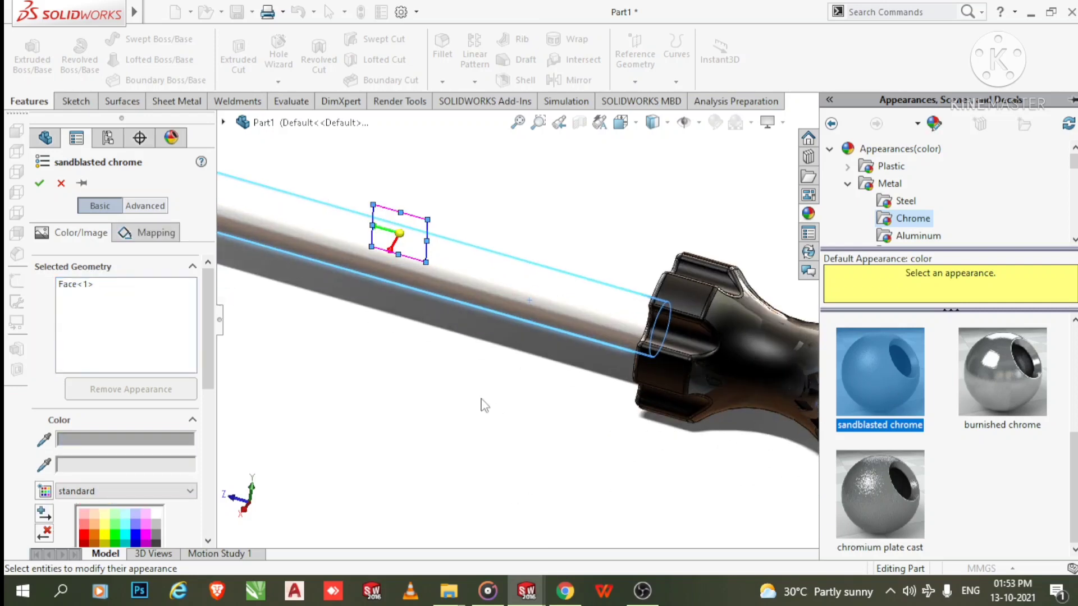
scroll(369, 226, down, 2)
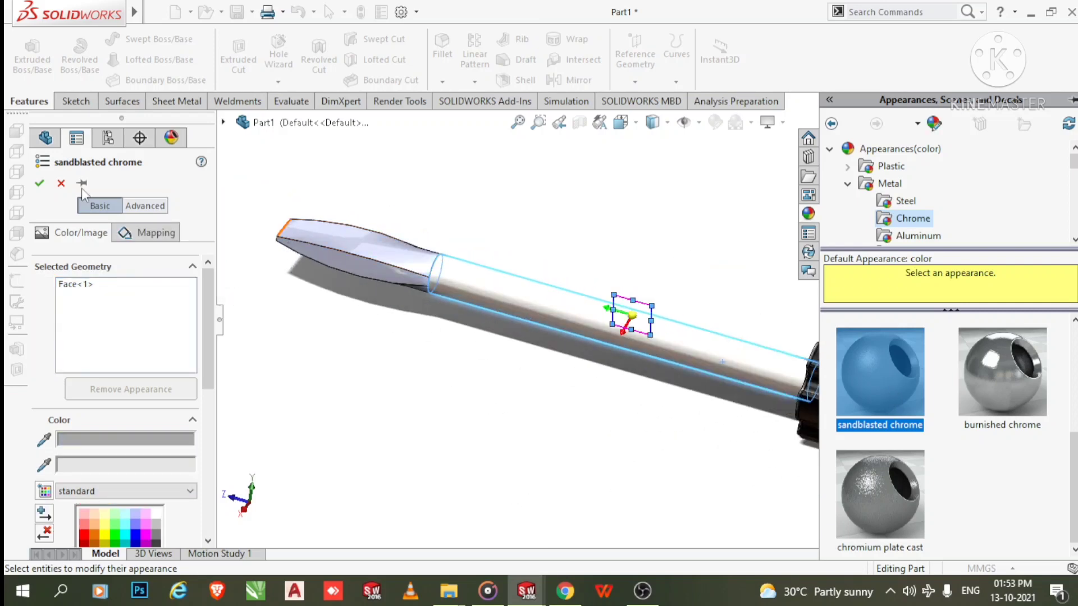
click(42, 183)
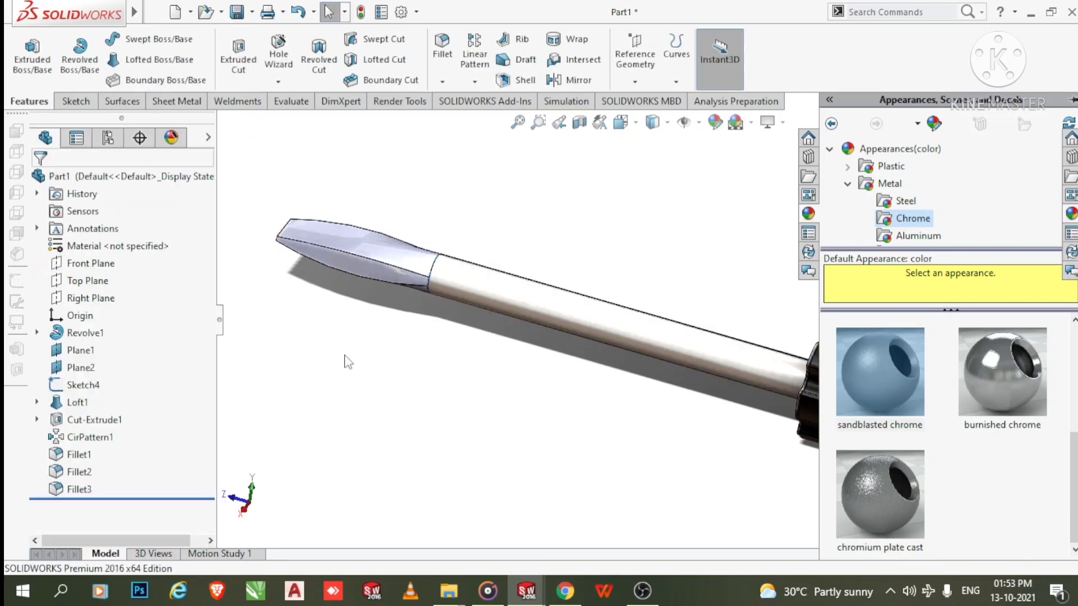
- Apply the sandblasted chrome appearance from the chrome metals to the whole part, covering the lofted blade, and accept it
right_click(416, 255)
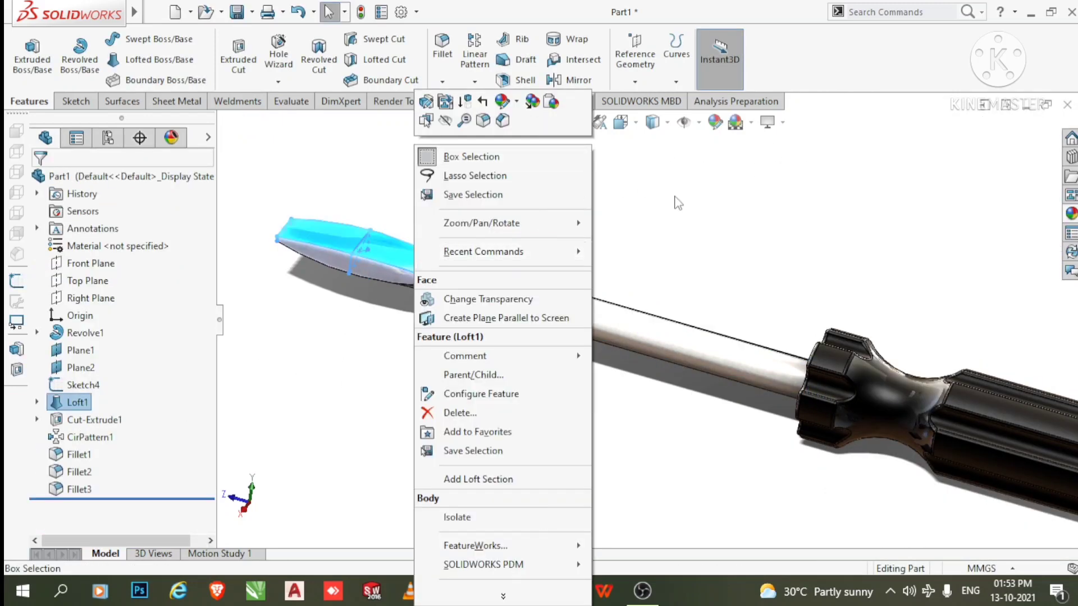
click(513, 104)
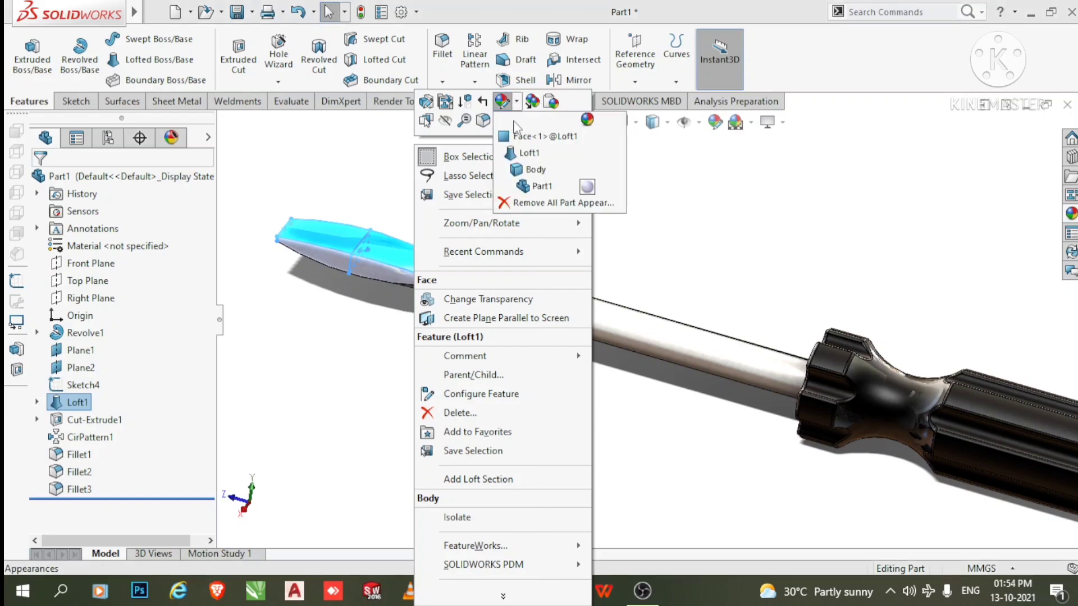
click(547, 189)
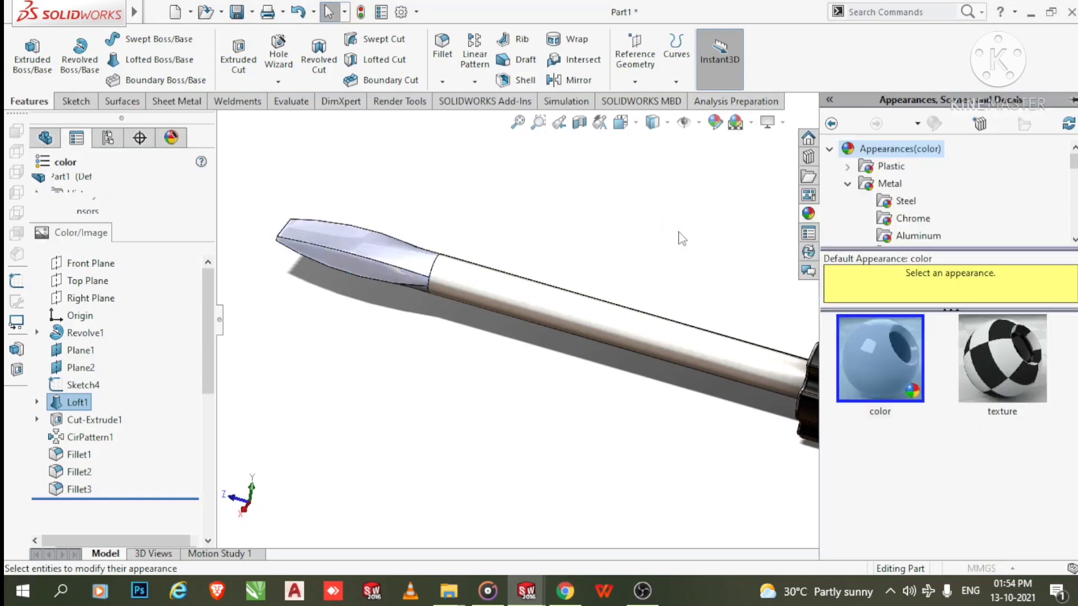
click(907, 222)
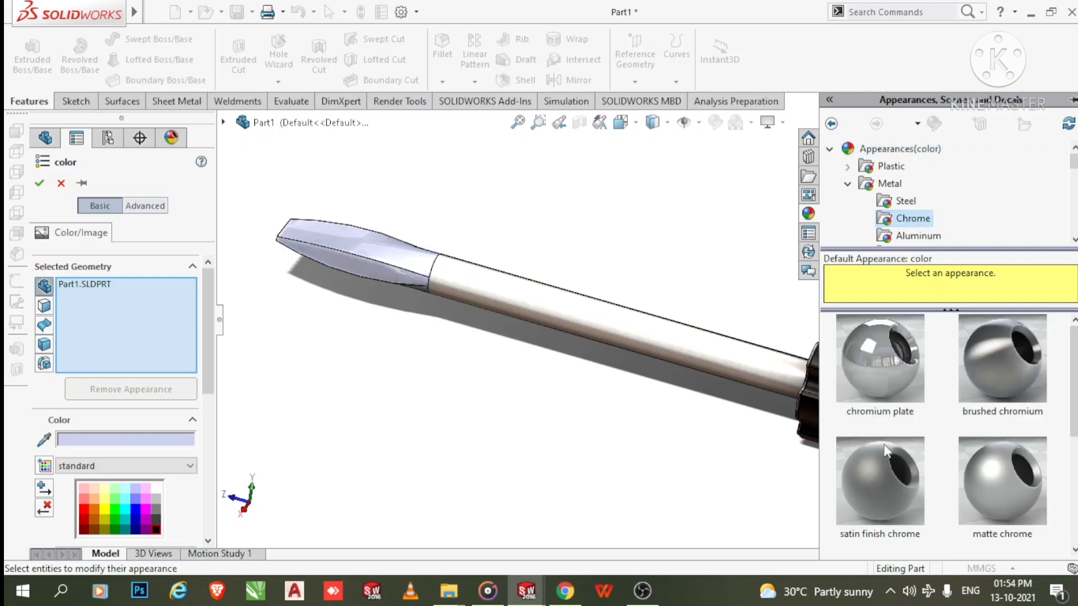
scroll(899, 504, down, 3)
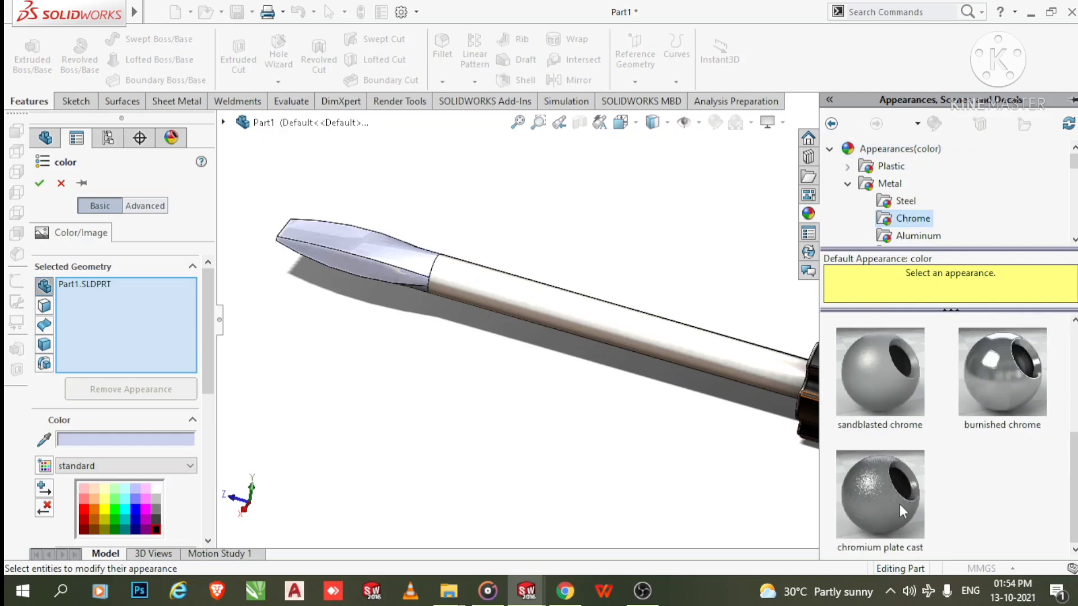
click(892, 388)
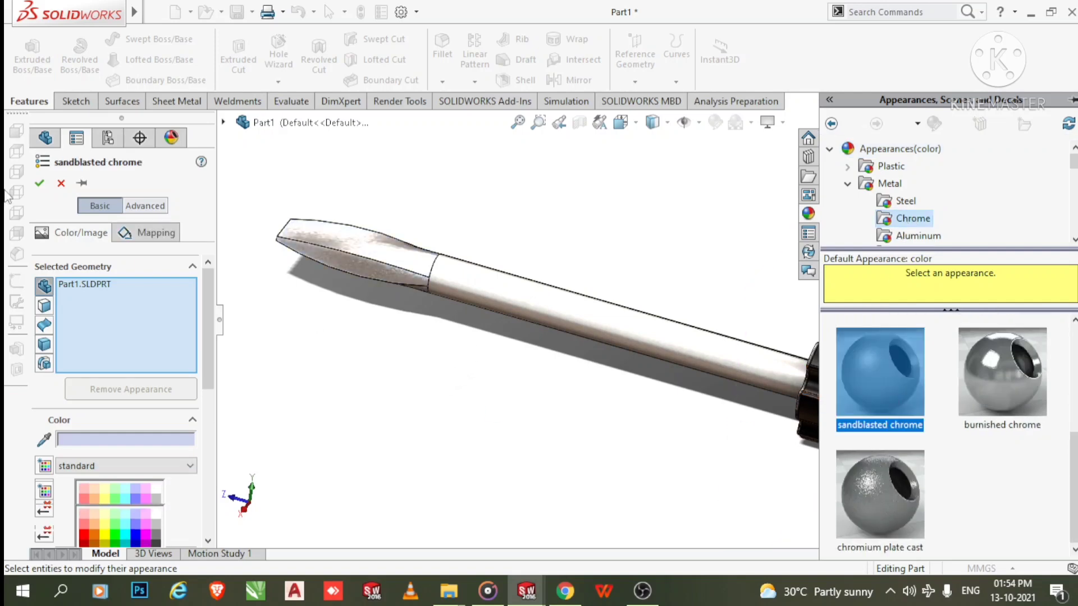
click(39, 183)
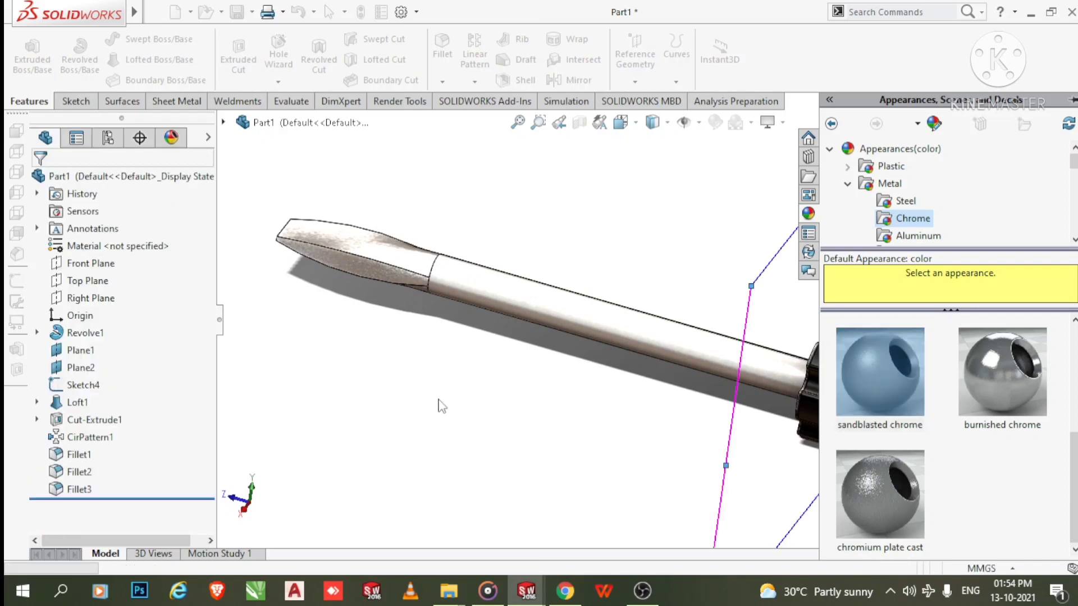
- Examine the finished screwdriver's chrome blade and shaft and its black collar, neck and grip, close up and as a whole
scroll(442, 406, down, 2)
scroll(543, 410, up, 1)
click(569, 387)
scroll(627, 424, up, 3)
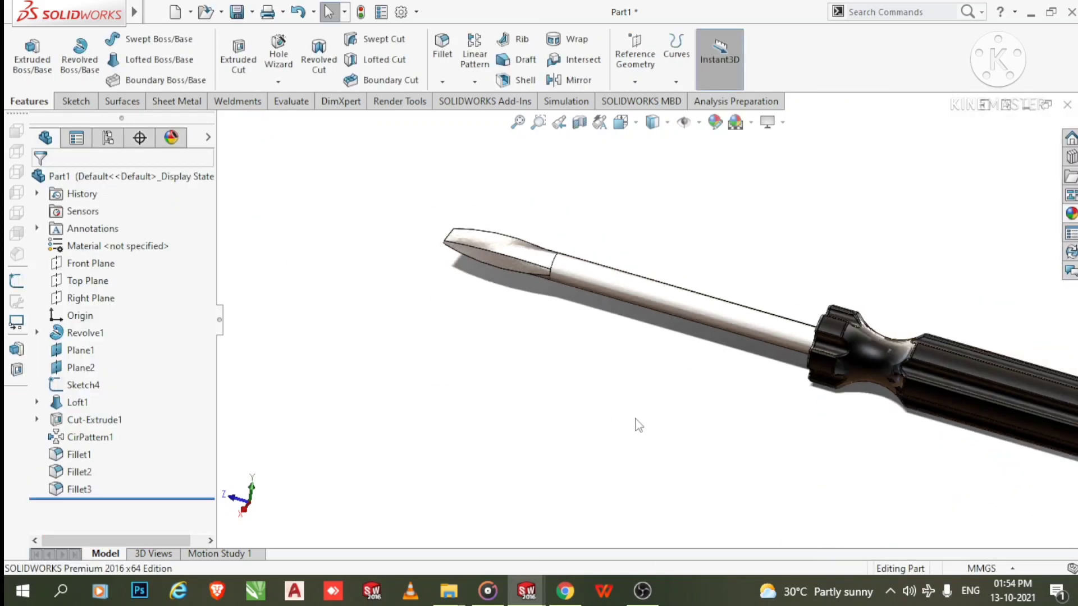
scroll(639, 426, up, 2)
click(769, 122)
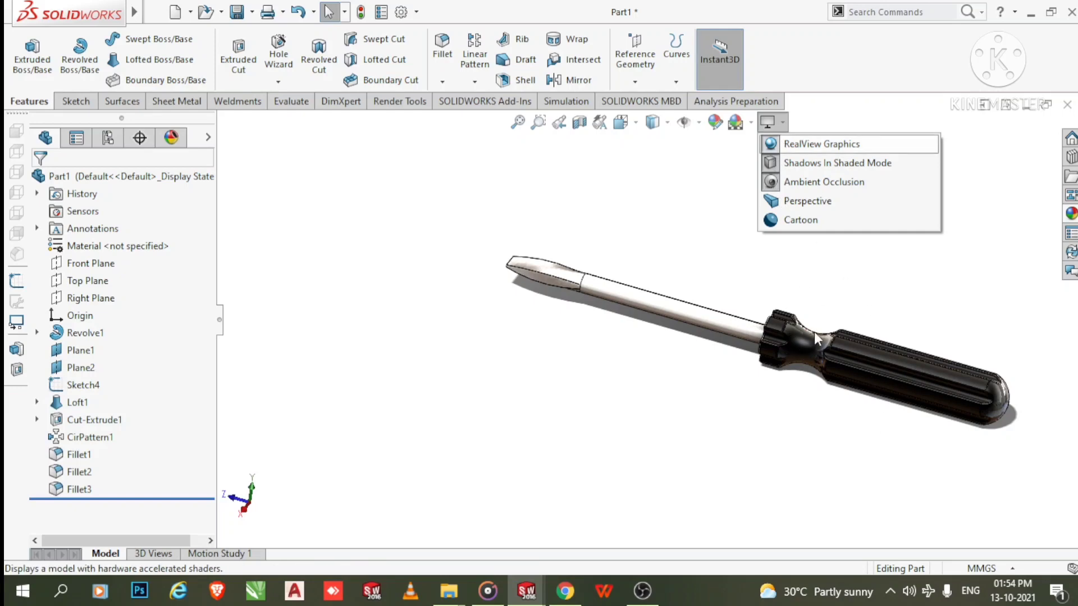
scroll(867, 372, down, 3)
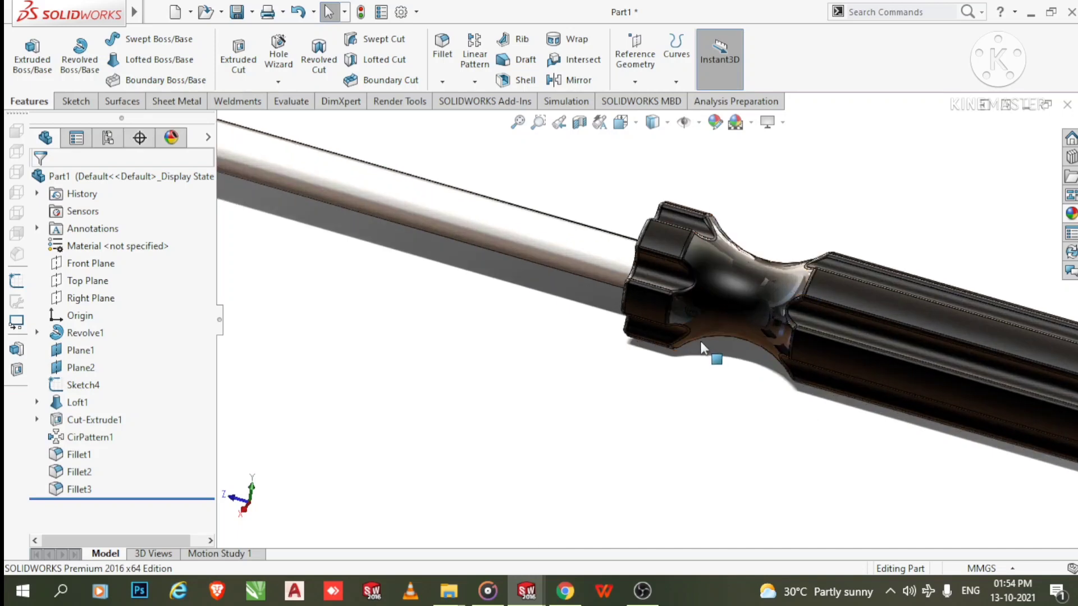
scroll(674, 396, up, 2)
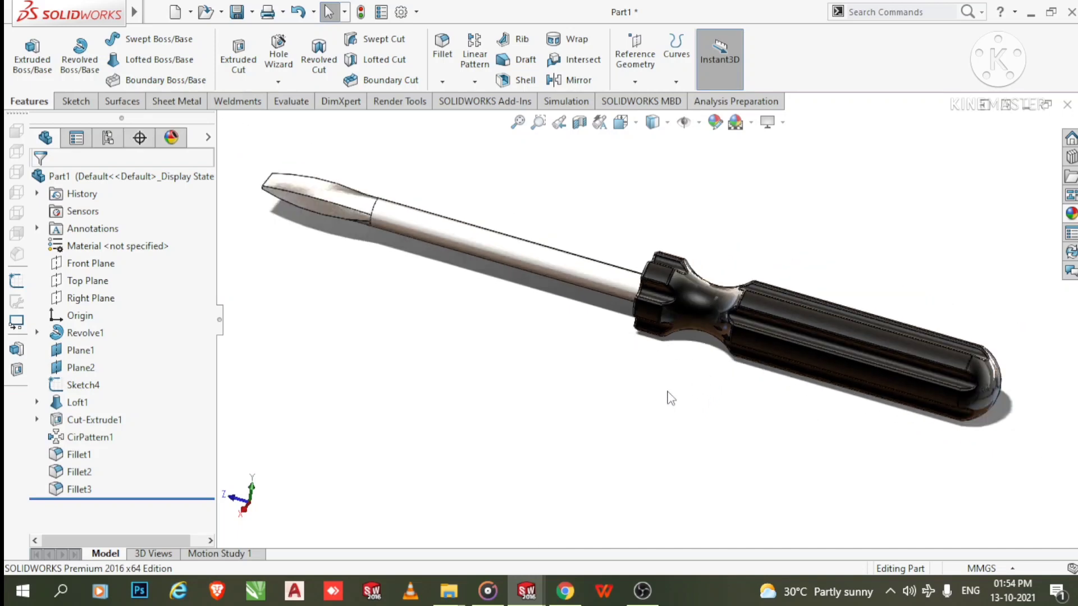
middle_drag(671, 398, 624, 527)
scroll(420, 230, down, 4)
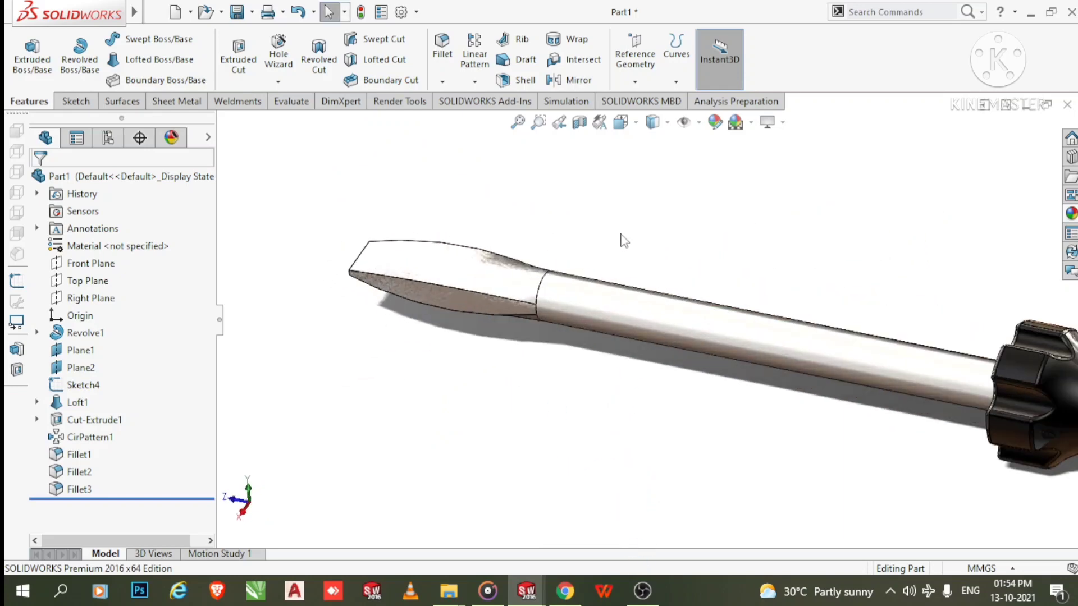
scroll(775, 281, up, 4)
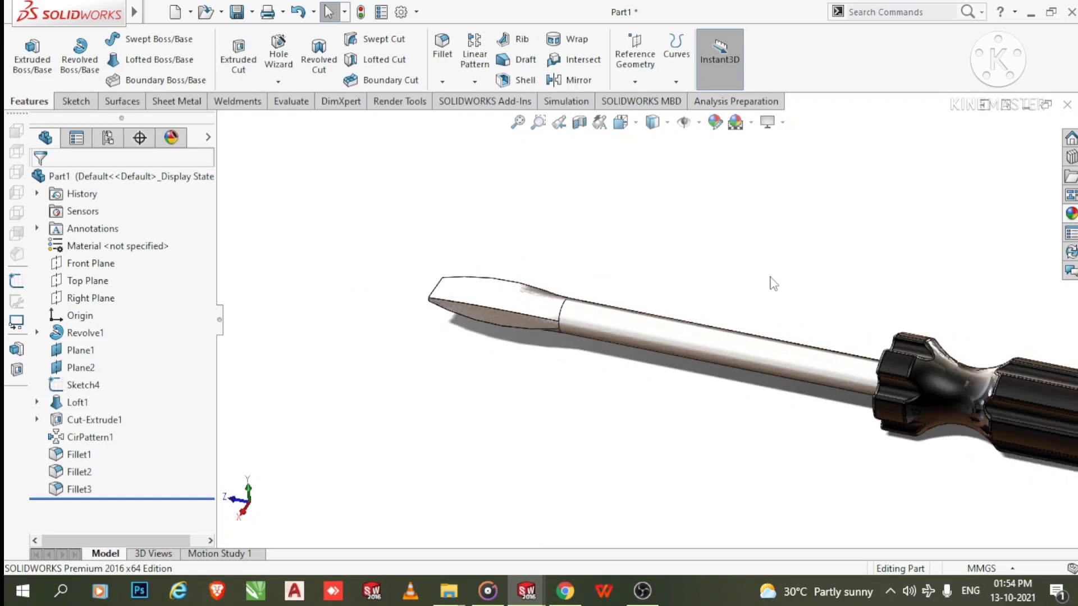
scroll(897, 362, down, 4)
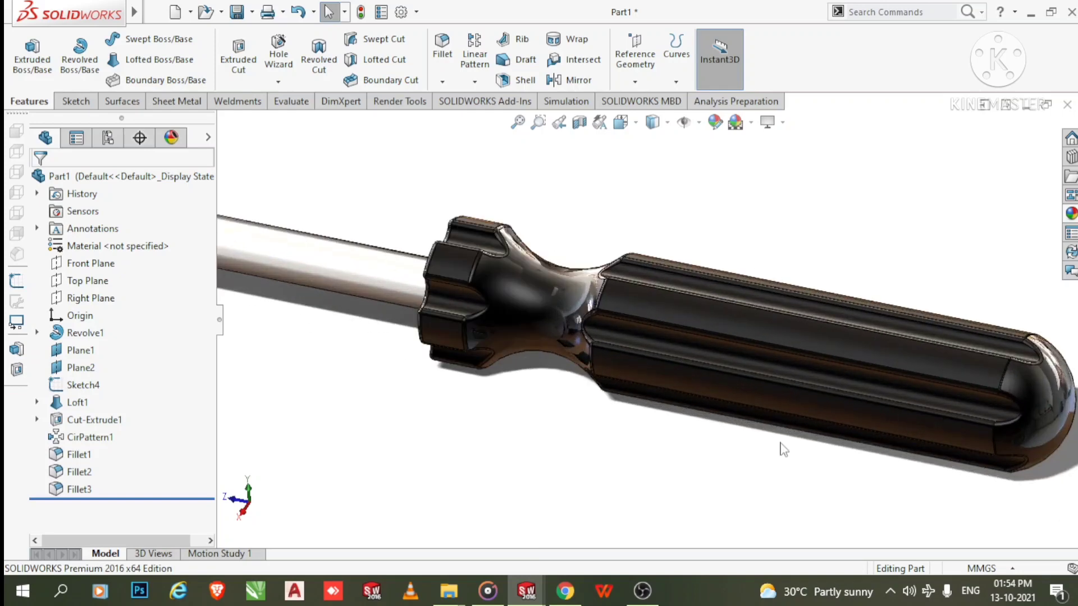